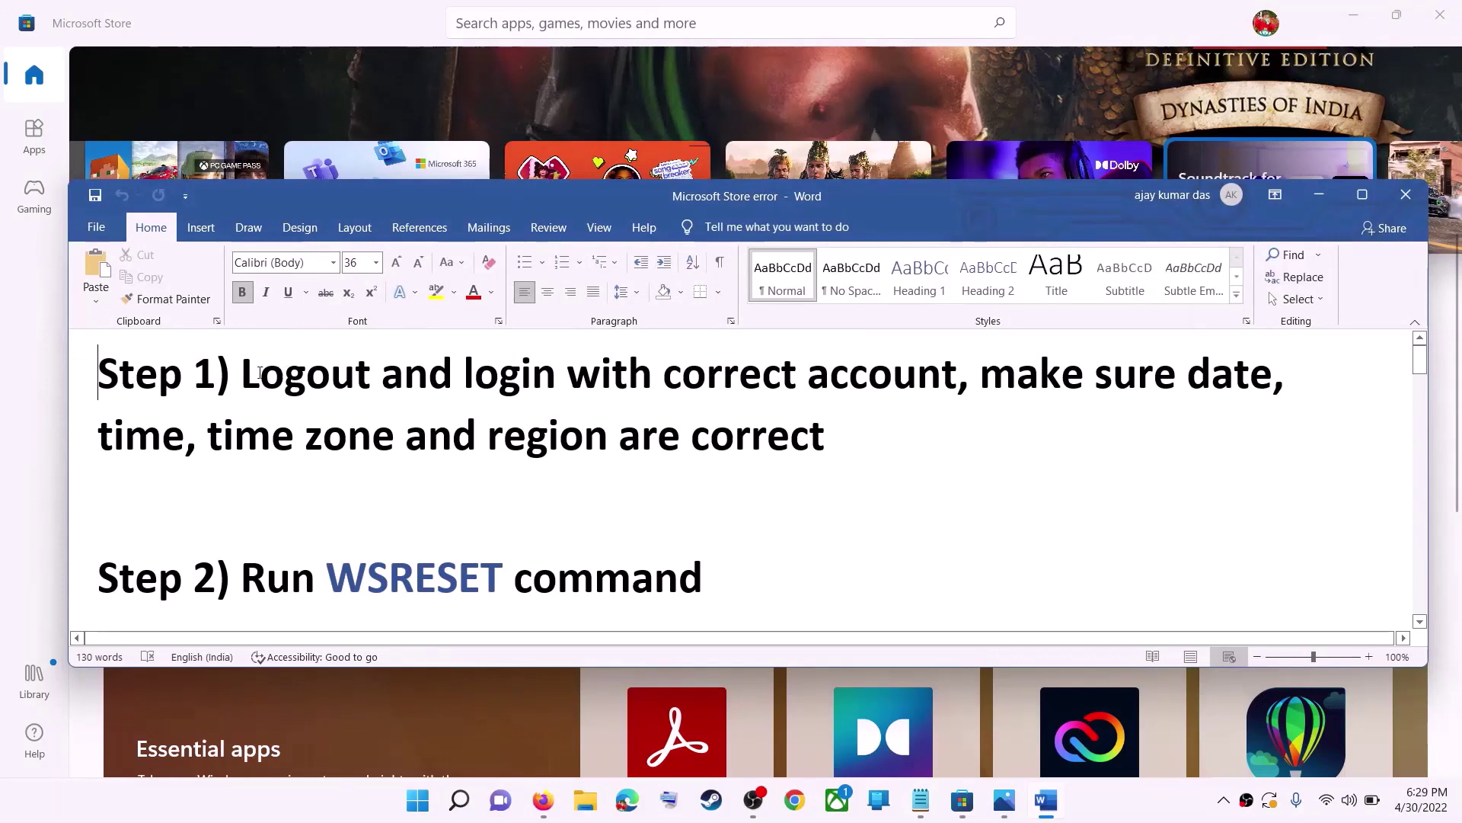
Sign out of the Microsoft Store and sign back in with the first listed Microsoft account.
drag(242, 374, 876, 377)
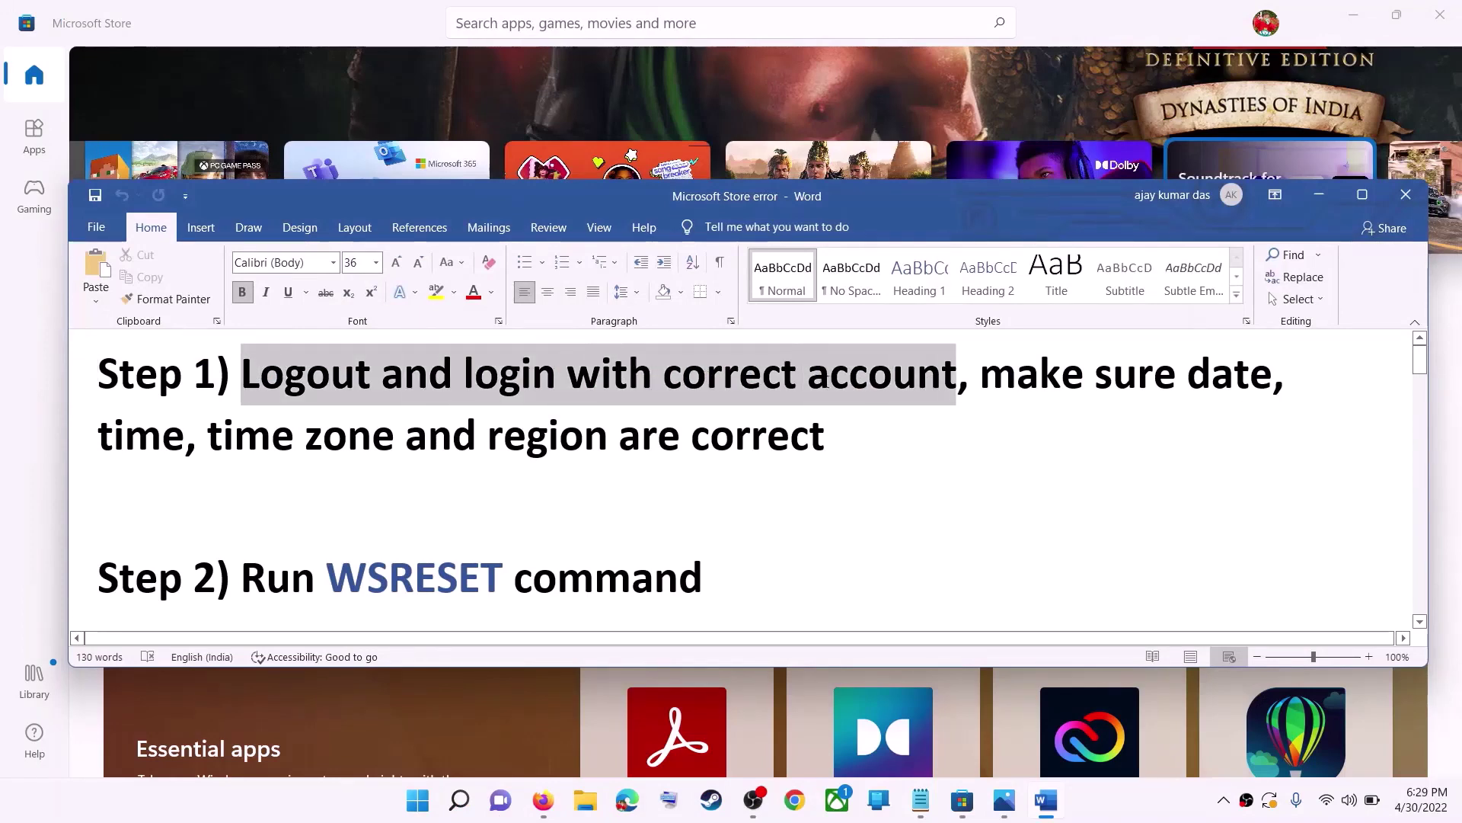
click(1320, 196)
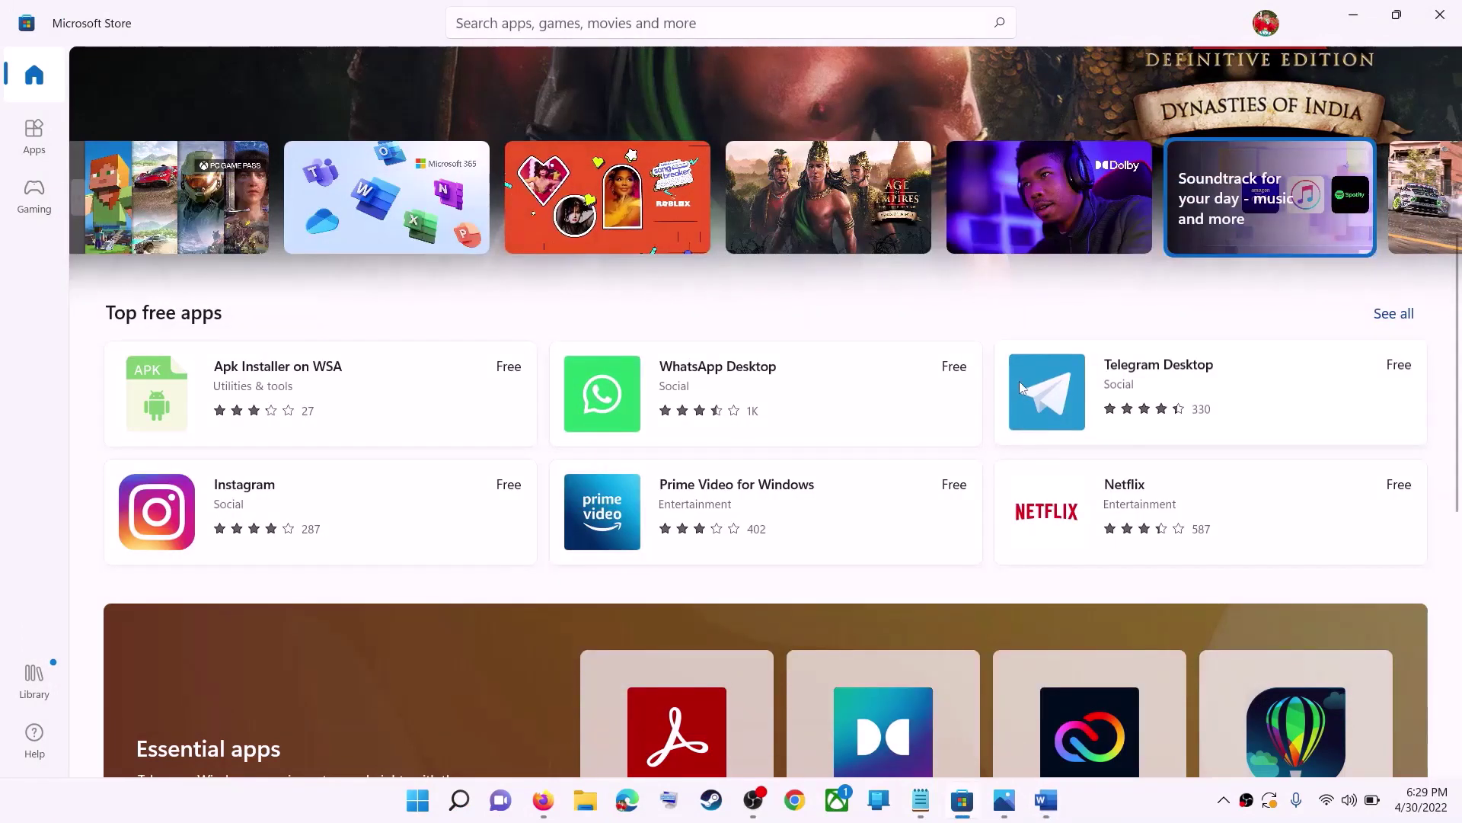
scroll(1019, 381, up, 5)
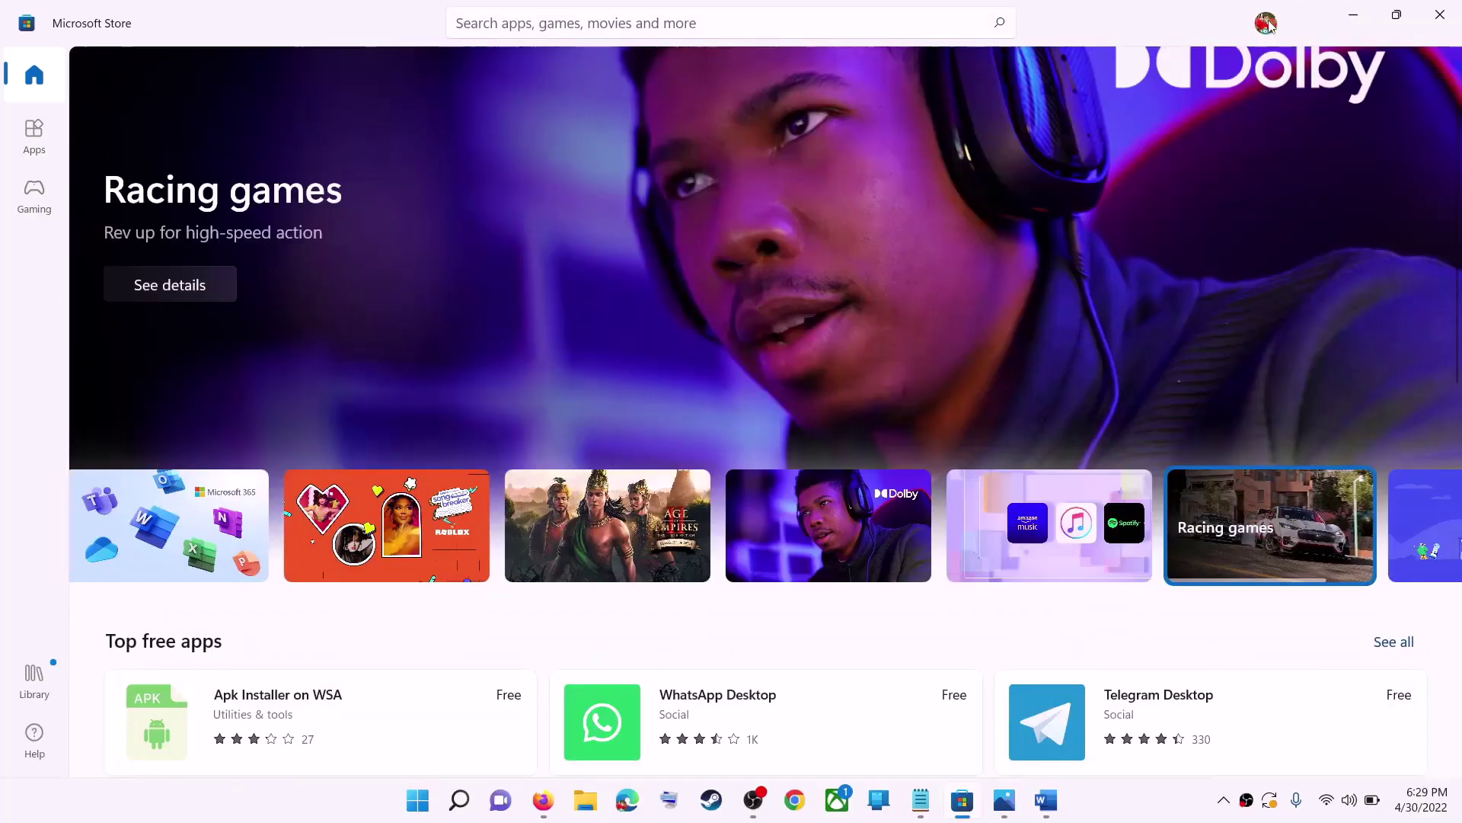
click(1267, 25)
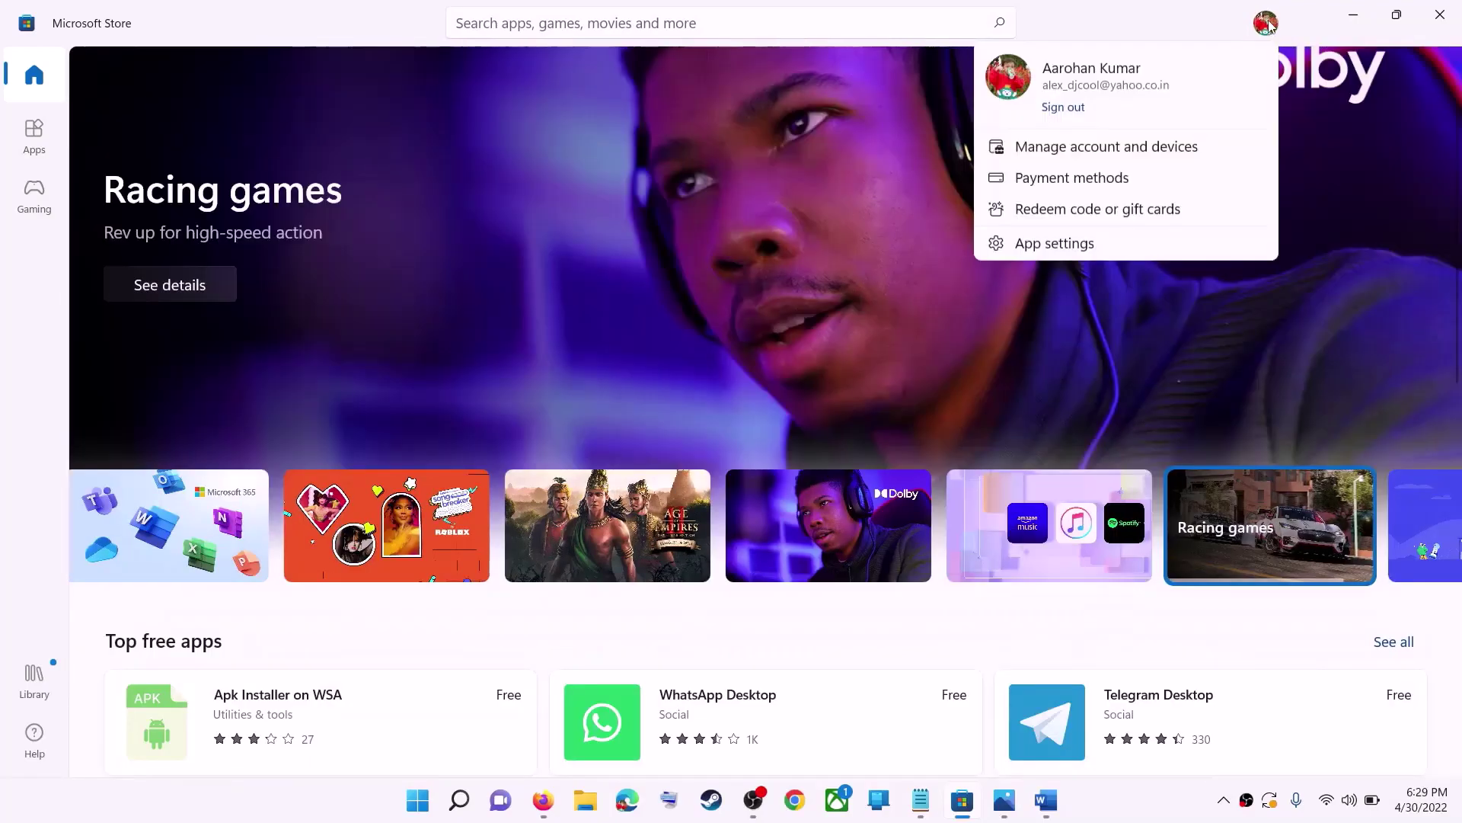
click(1044, 113)
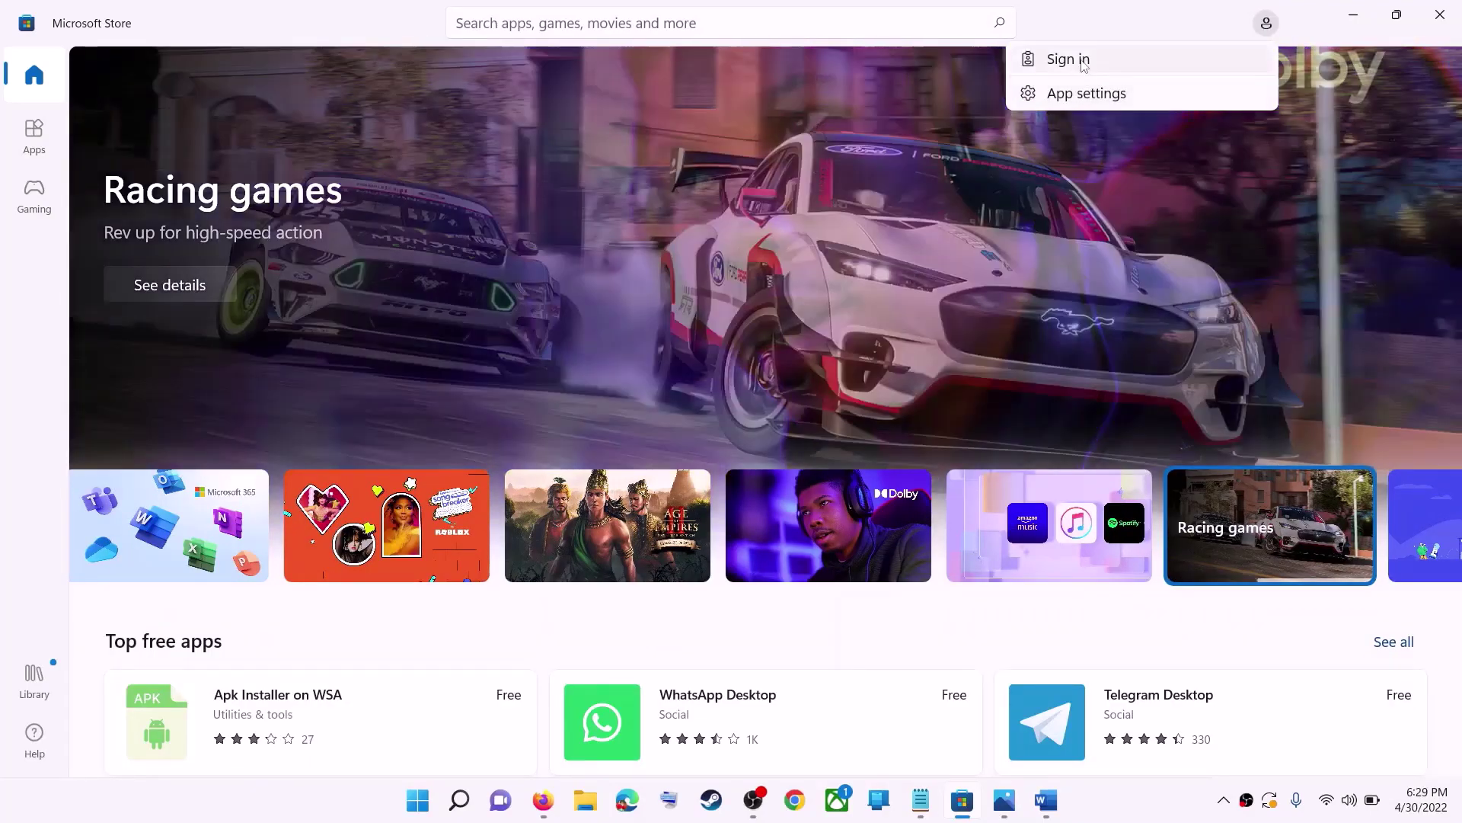
click(1085, 66)
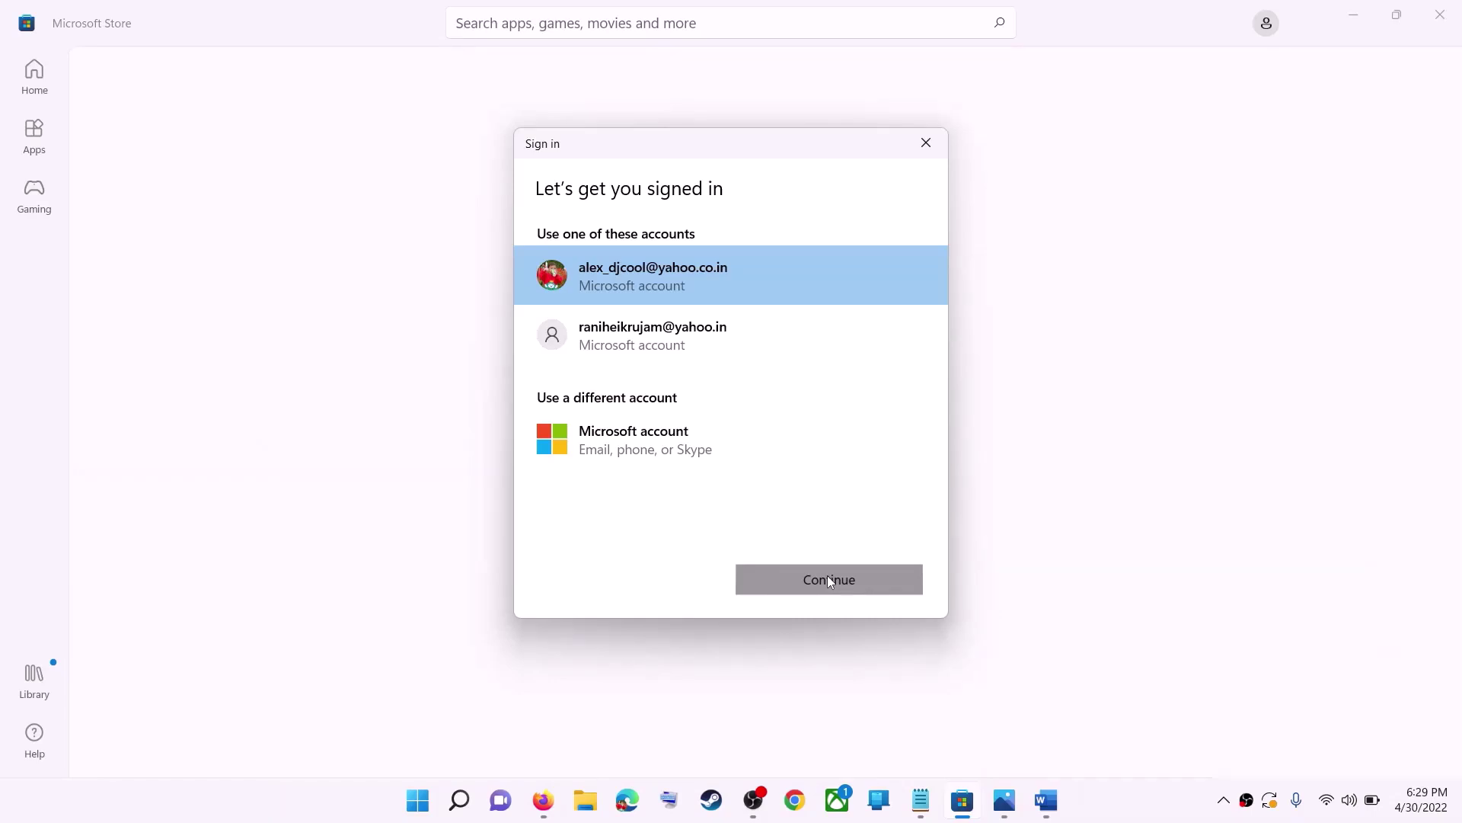
click(828, 579)
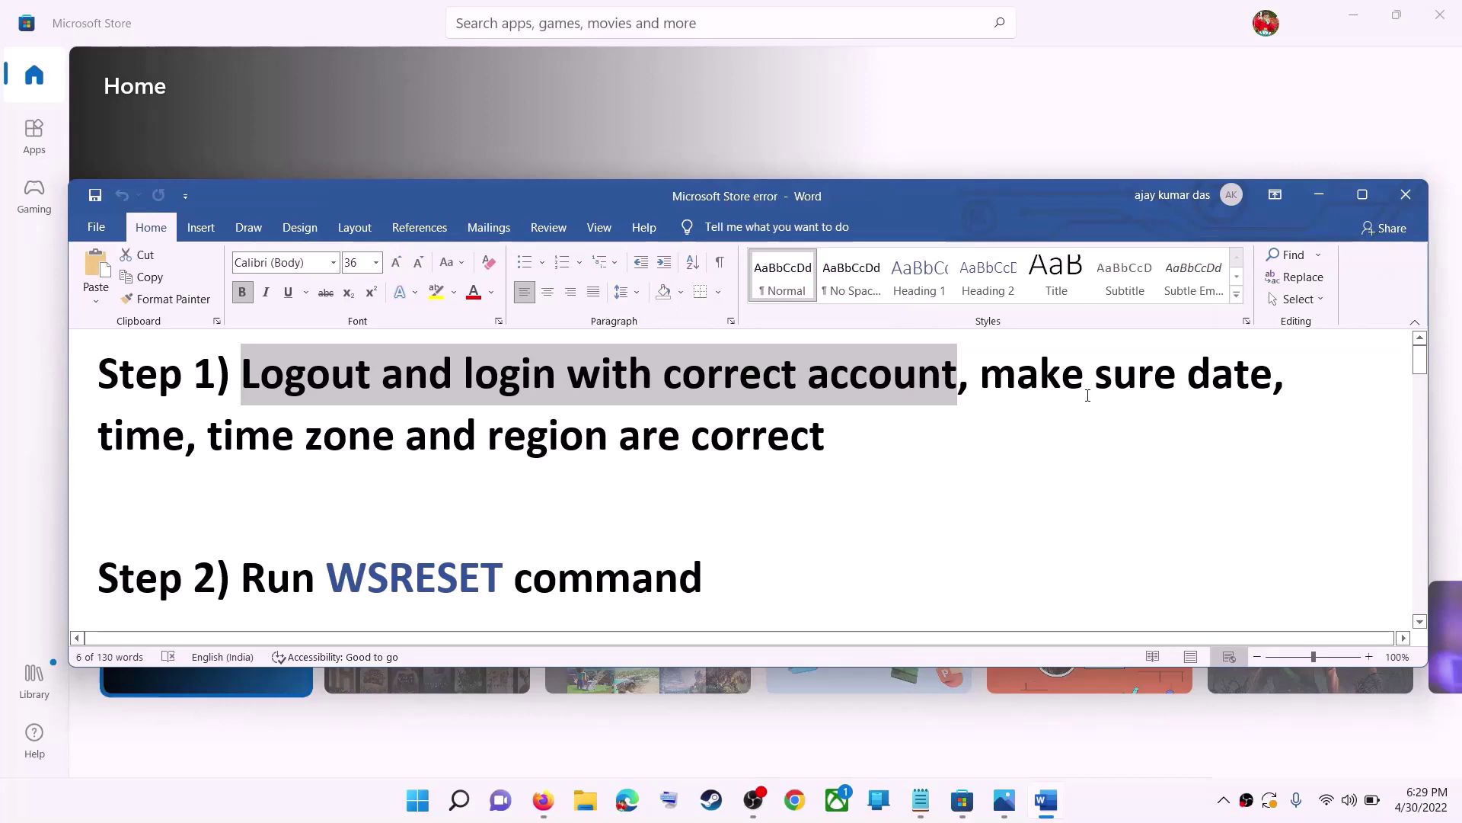
Open the Windows date and time settings and check the automatic time option and the selected time zone.
drag(1088, 395, 743, 424)
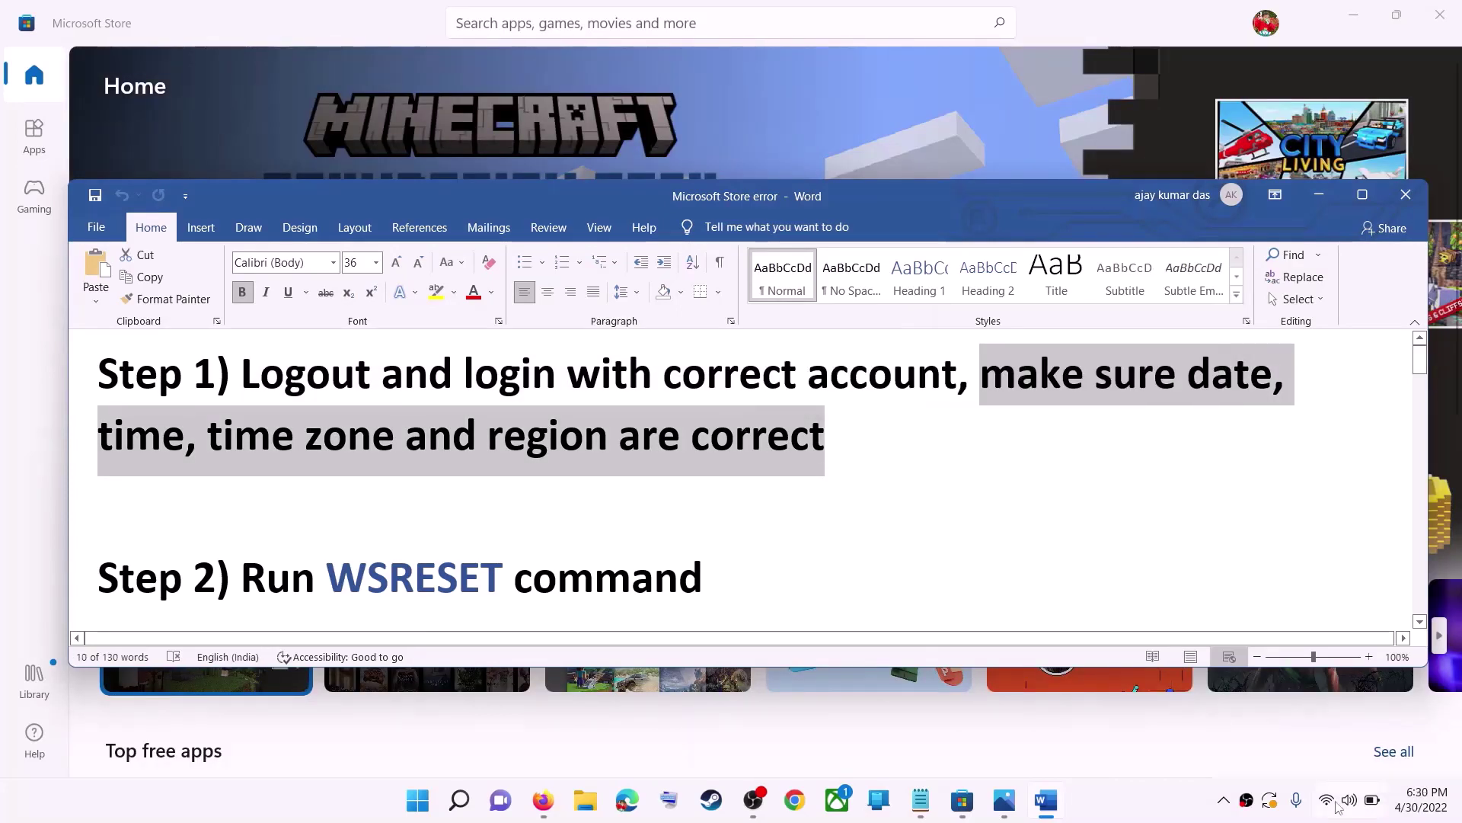
right_click(1421, 800)
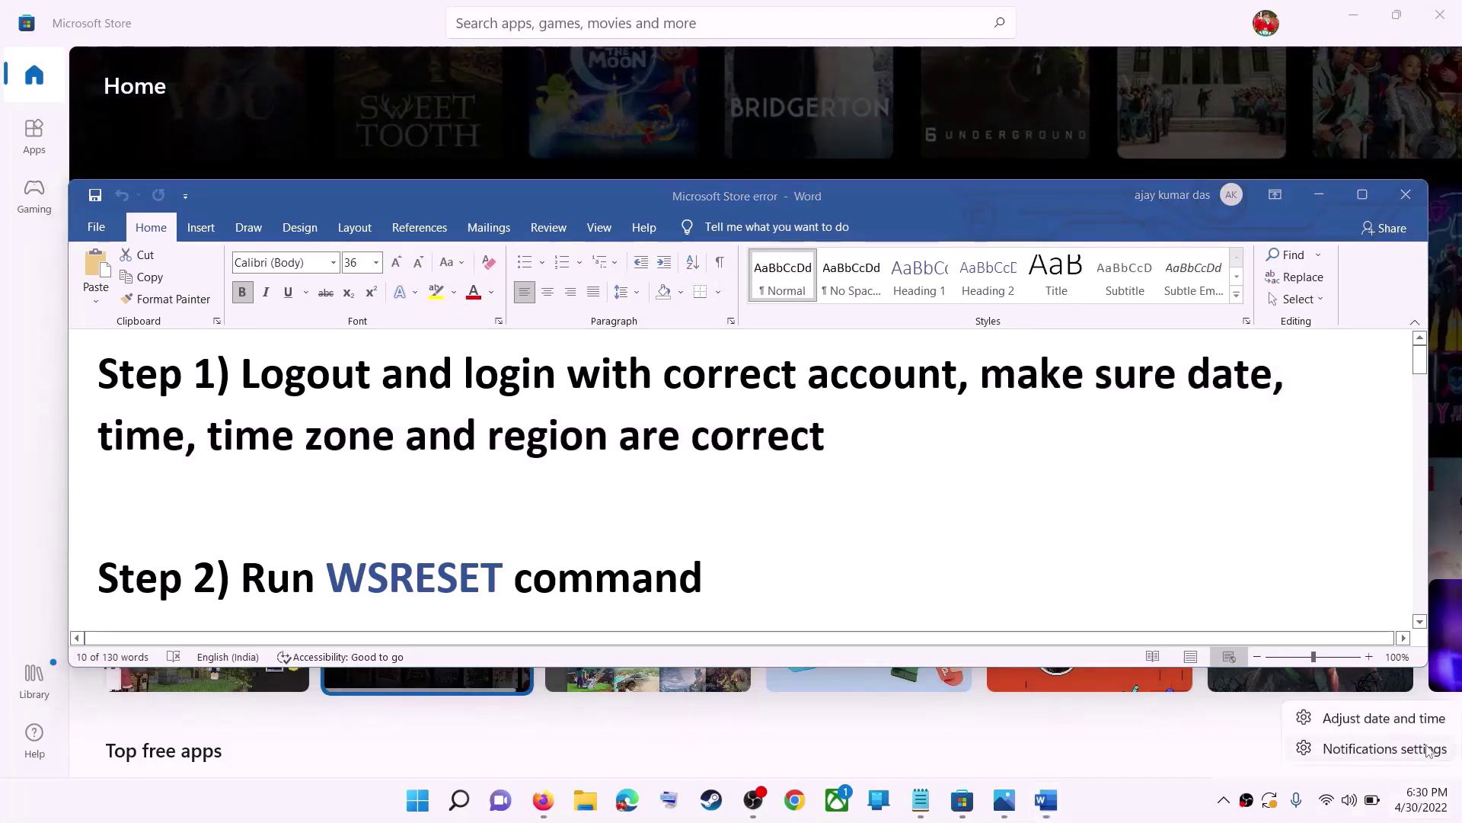
click(1371, 718)
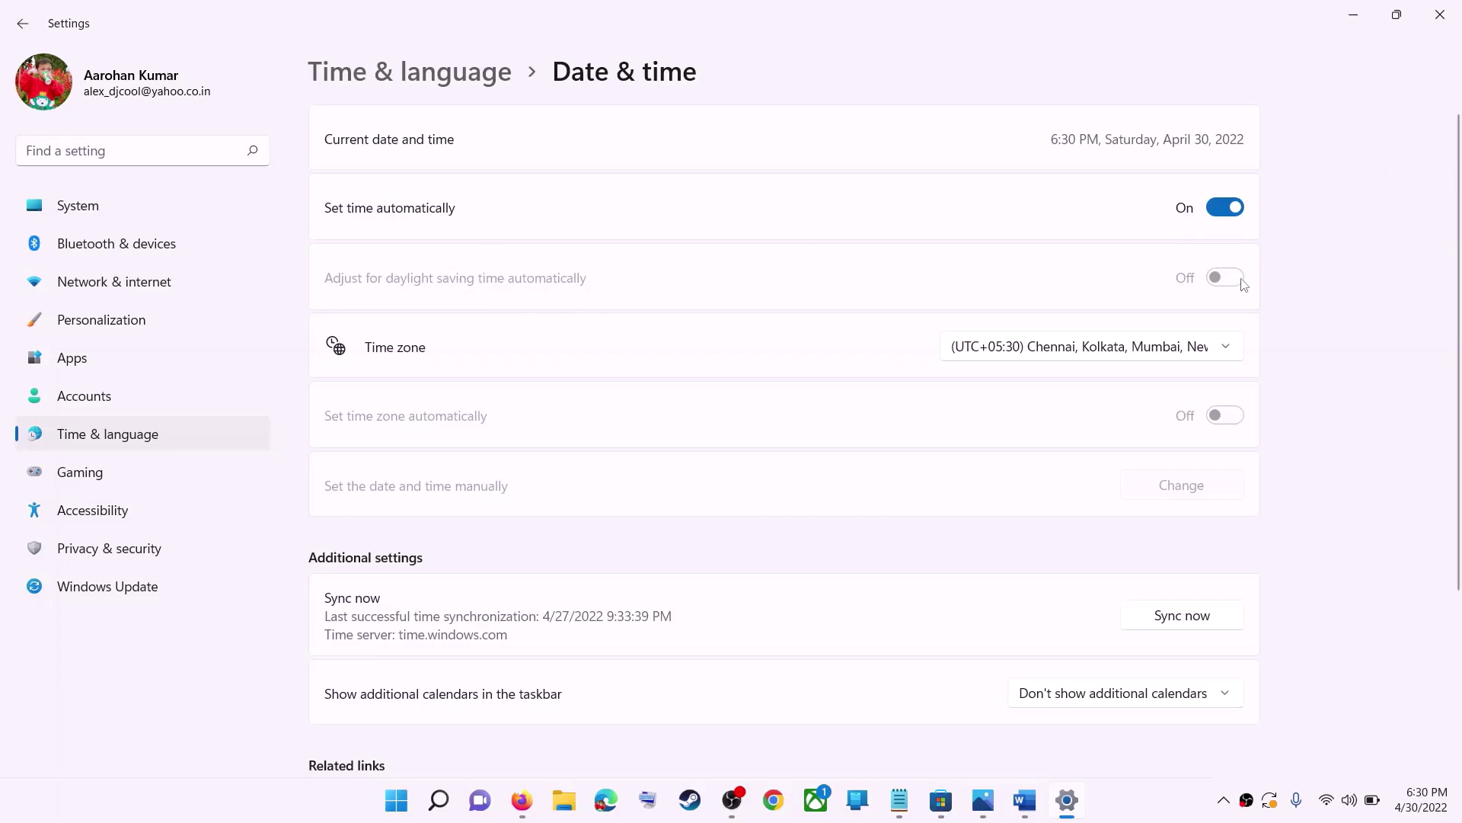
click(1073, 355)
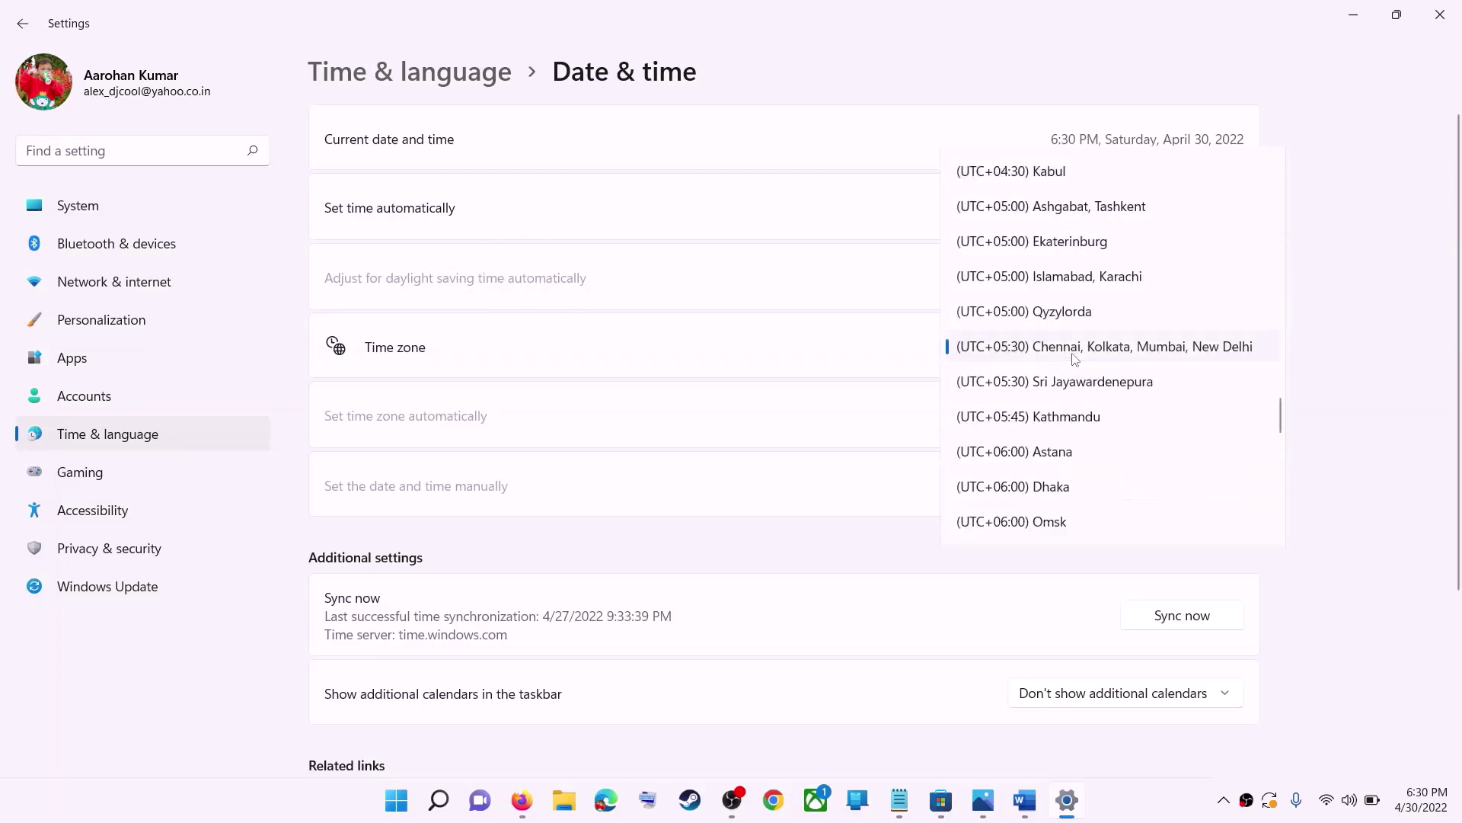
click(1217, 337)
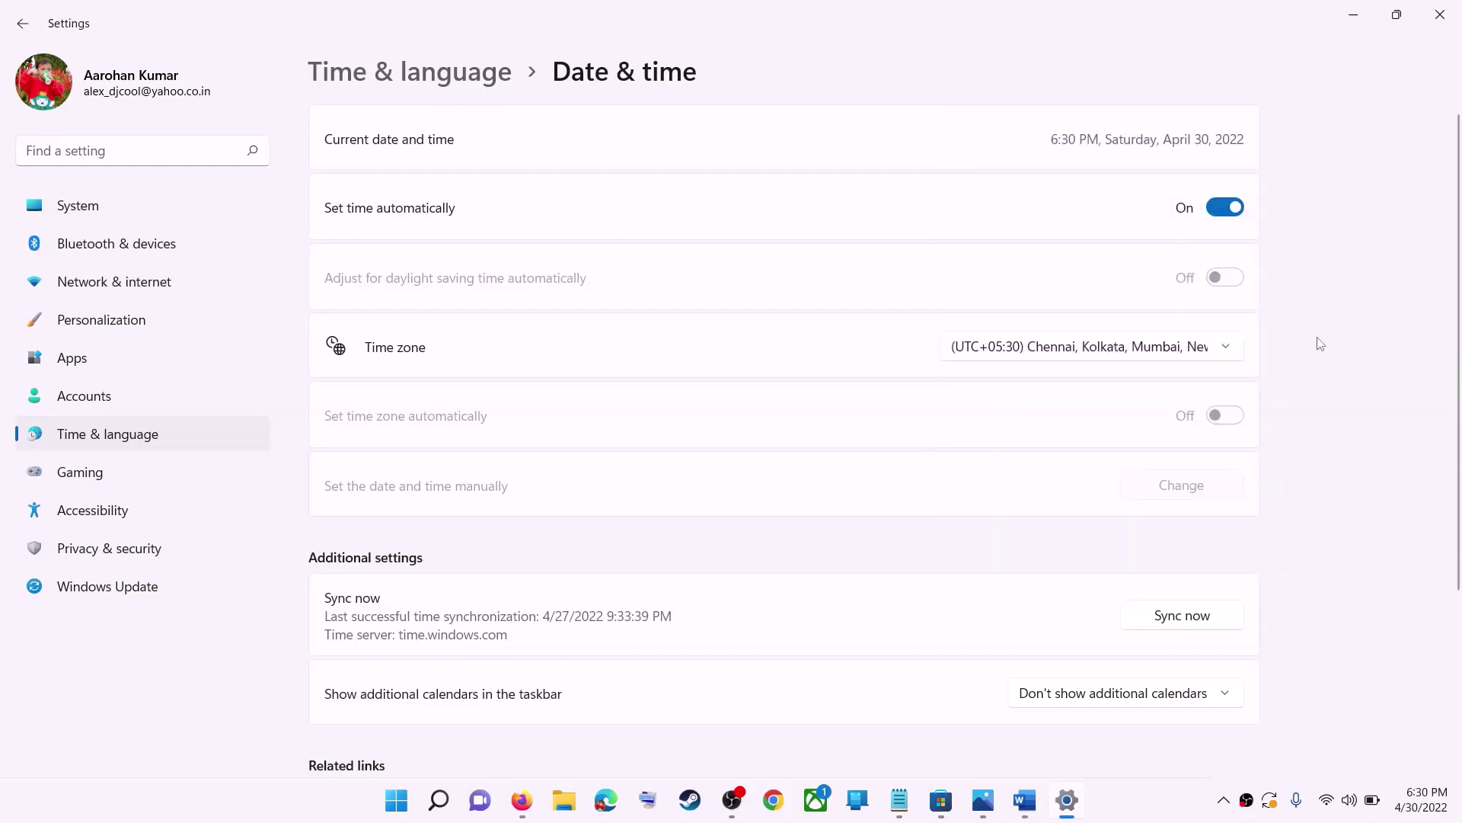
scroll(1314, 421, down, 4)
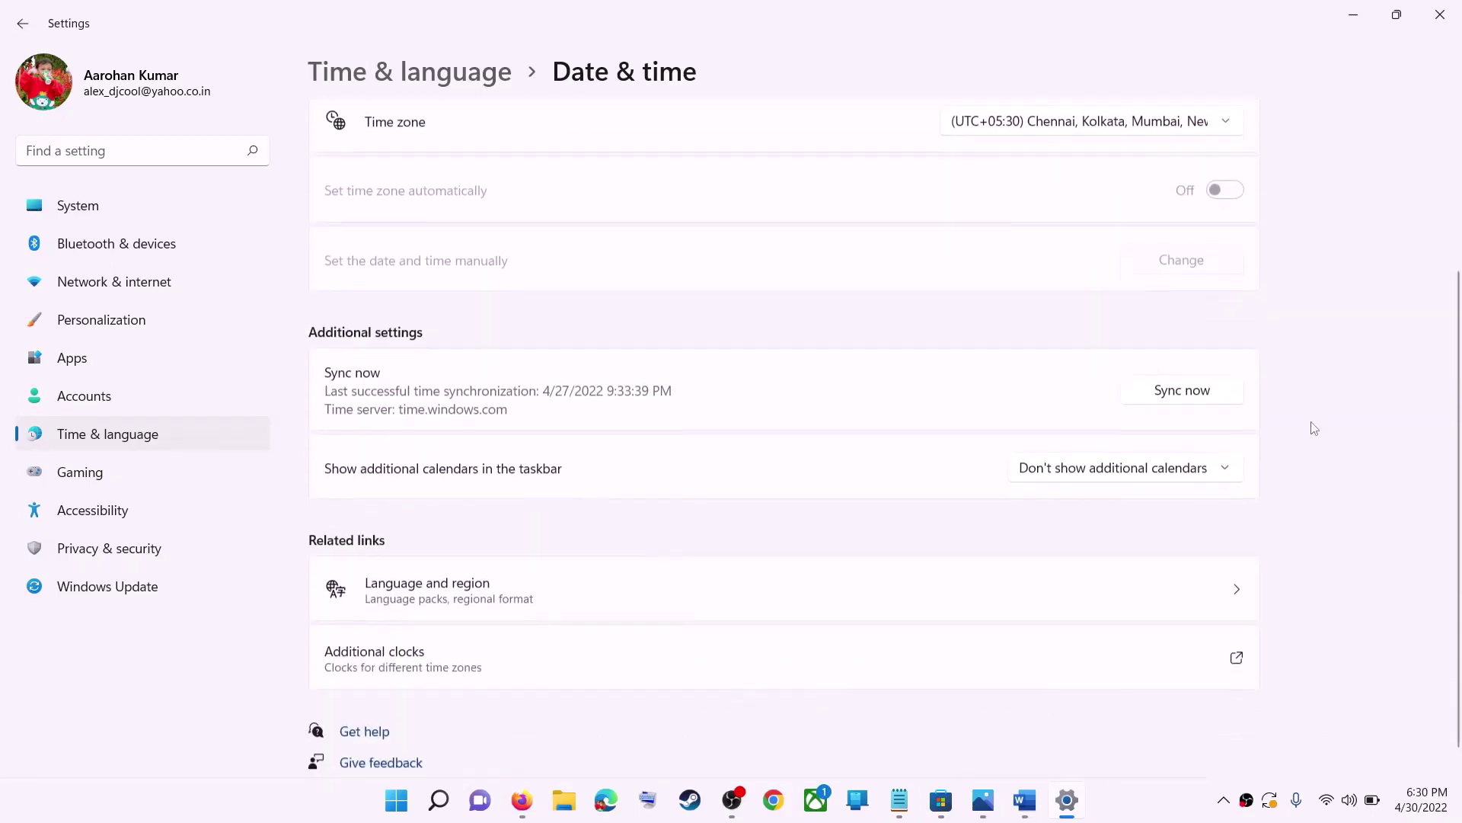
scroll(1091, 506, up, 3)
scroll(1082, 511, down, 3)
scroll(1080, 512, up, 4)
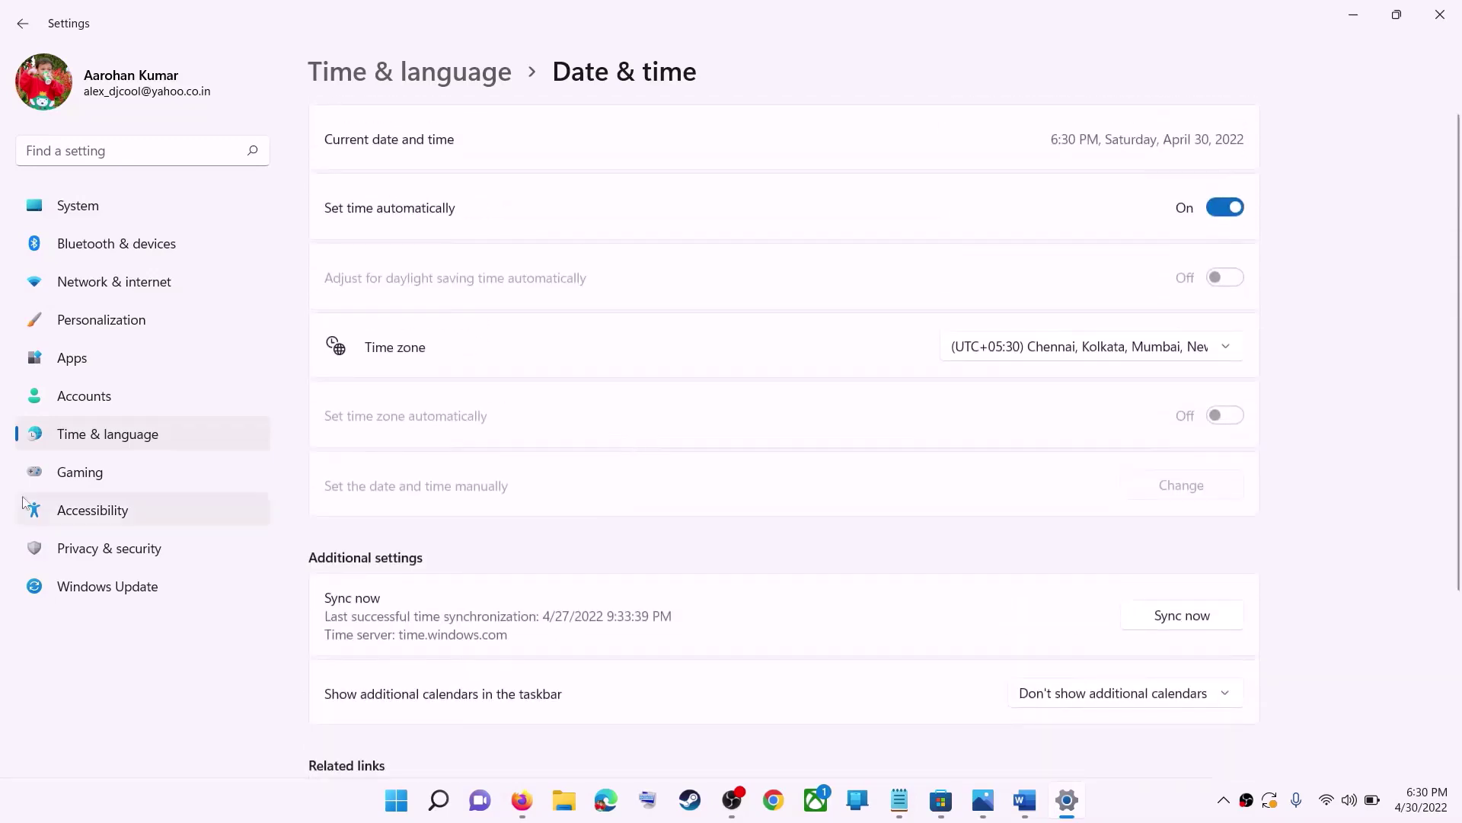
Check the selected country or region in the Windows language and region settings, leaving the choice as it is.
click(174, 444)
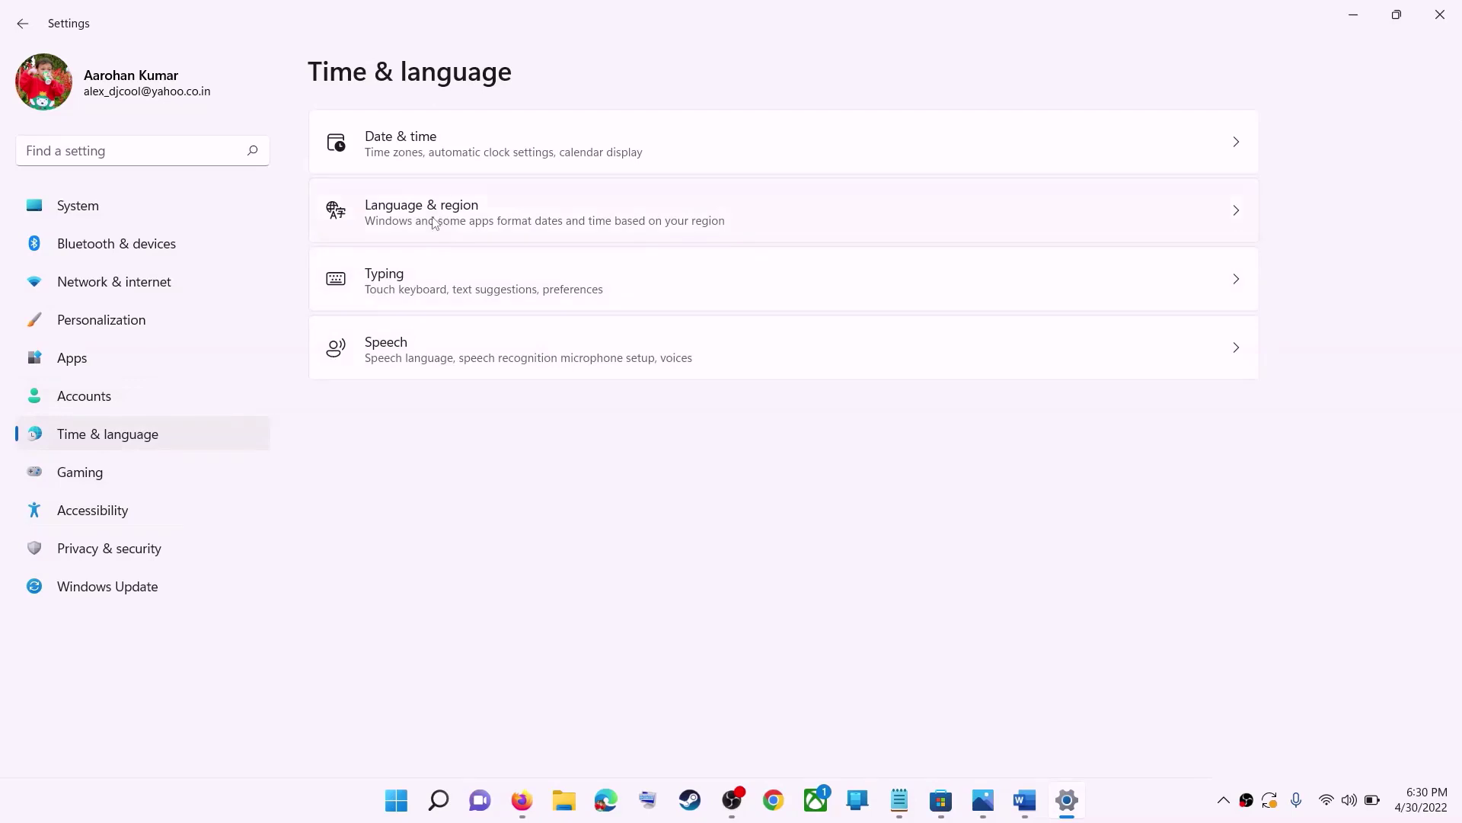
click(1105, 230)
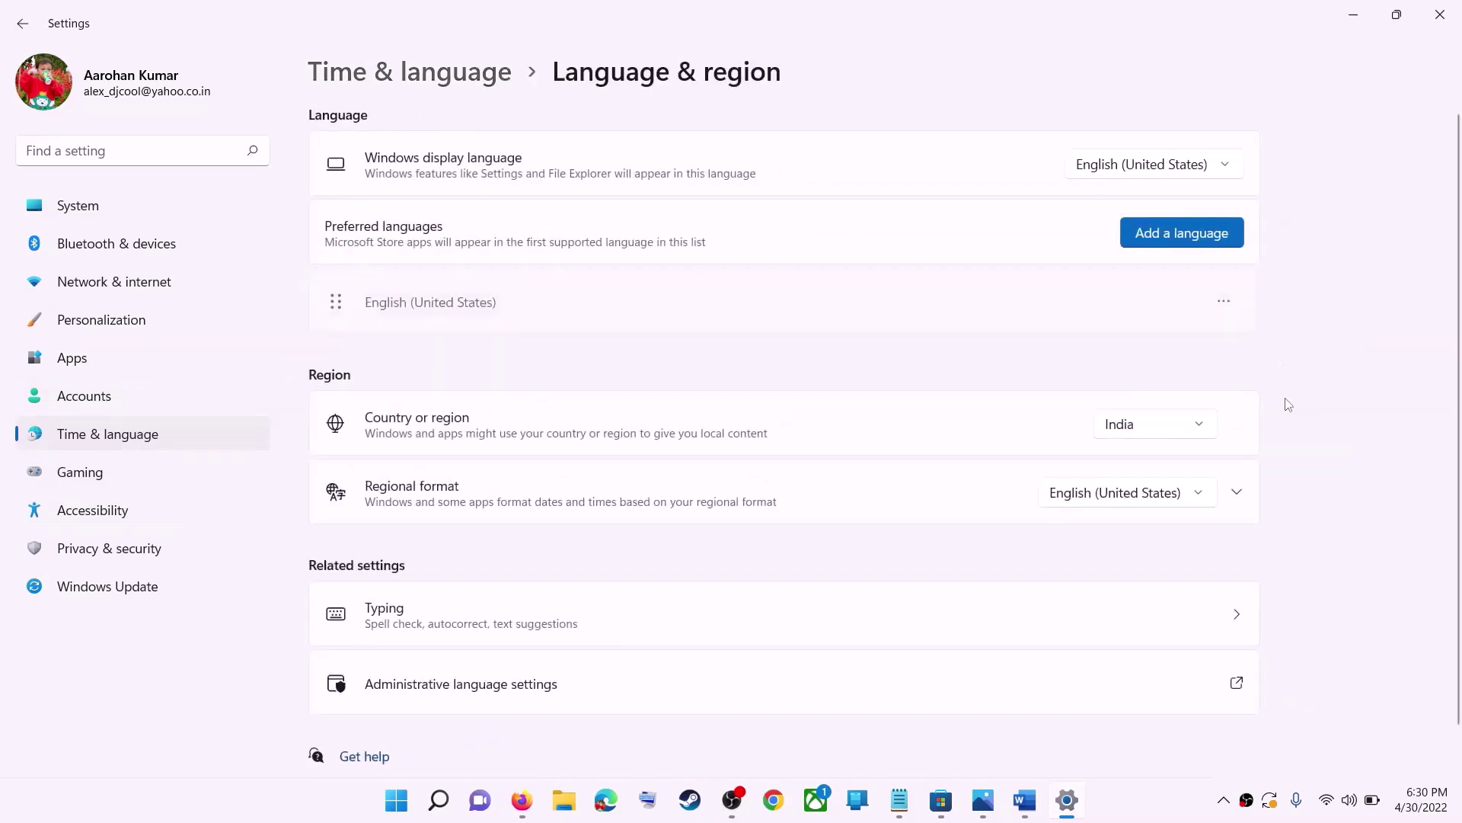
click(1170, 439)
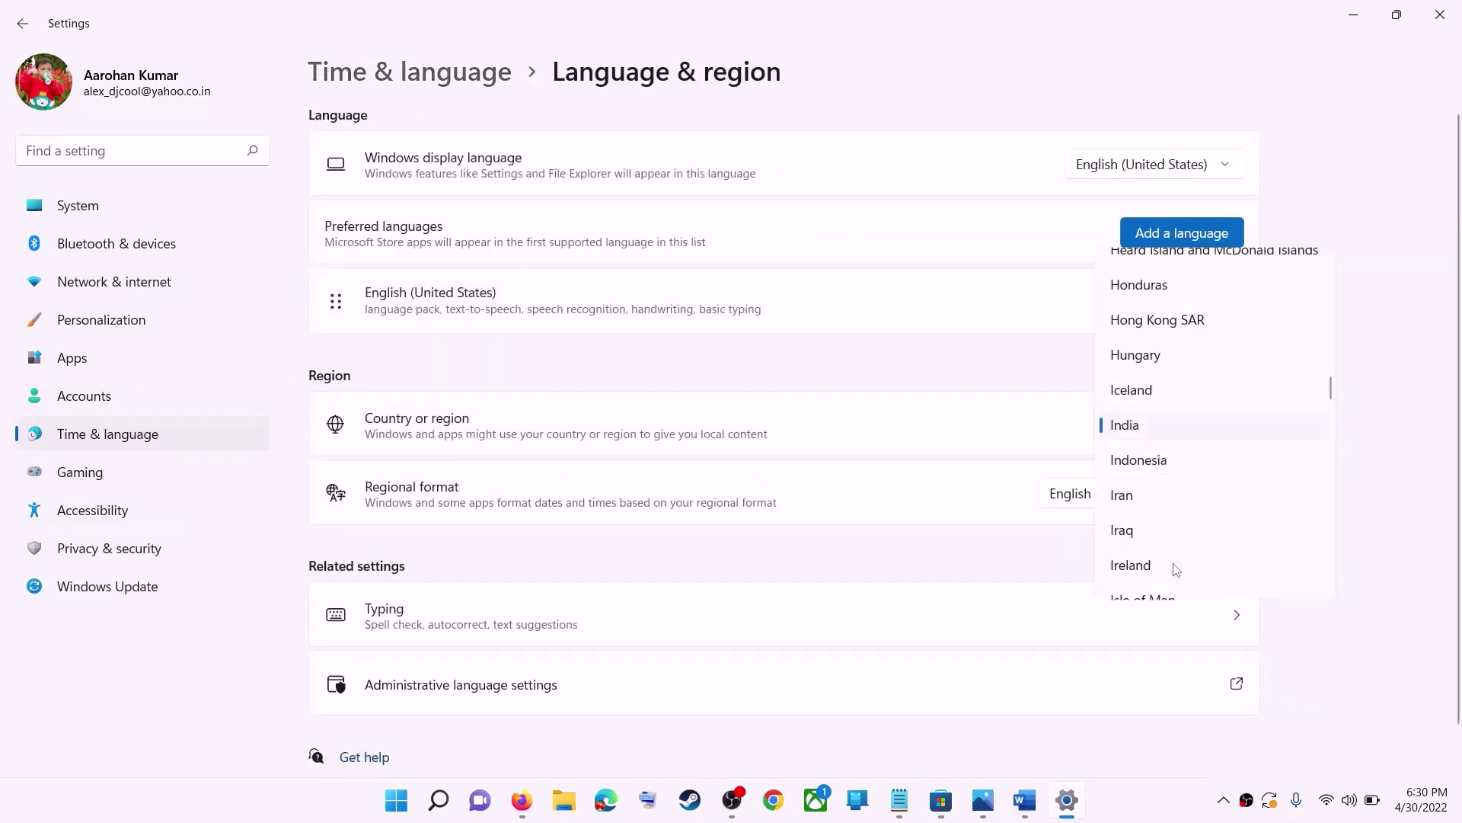
click(1420, 405)
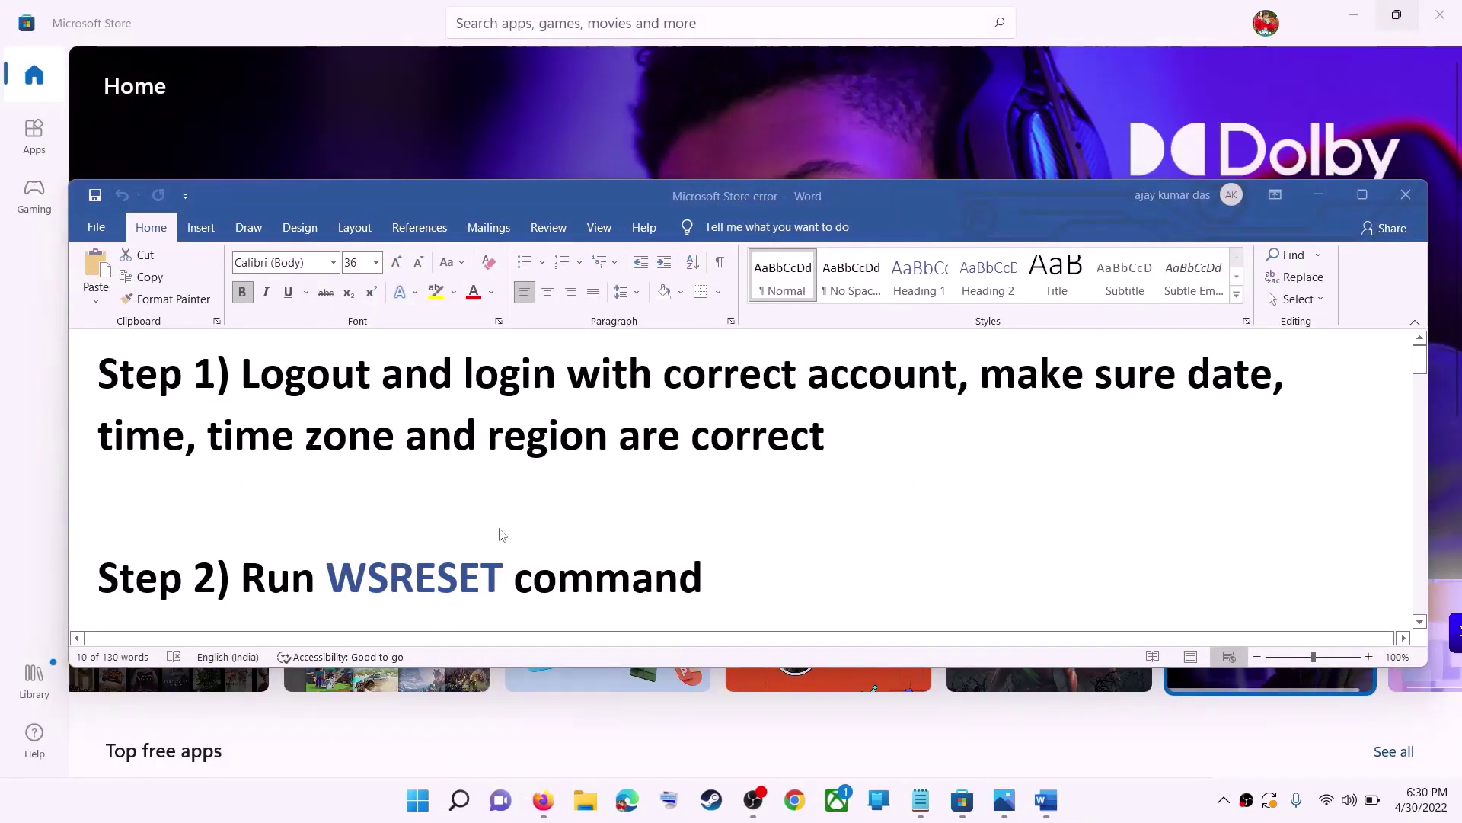
Run the WSRESET command copied from Step 2 of the Word document and maximize the reopened Microsoft Store window.
scroll(503, 531, down, 1)
double_click(452, 536)
key(ctrl+c)
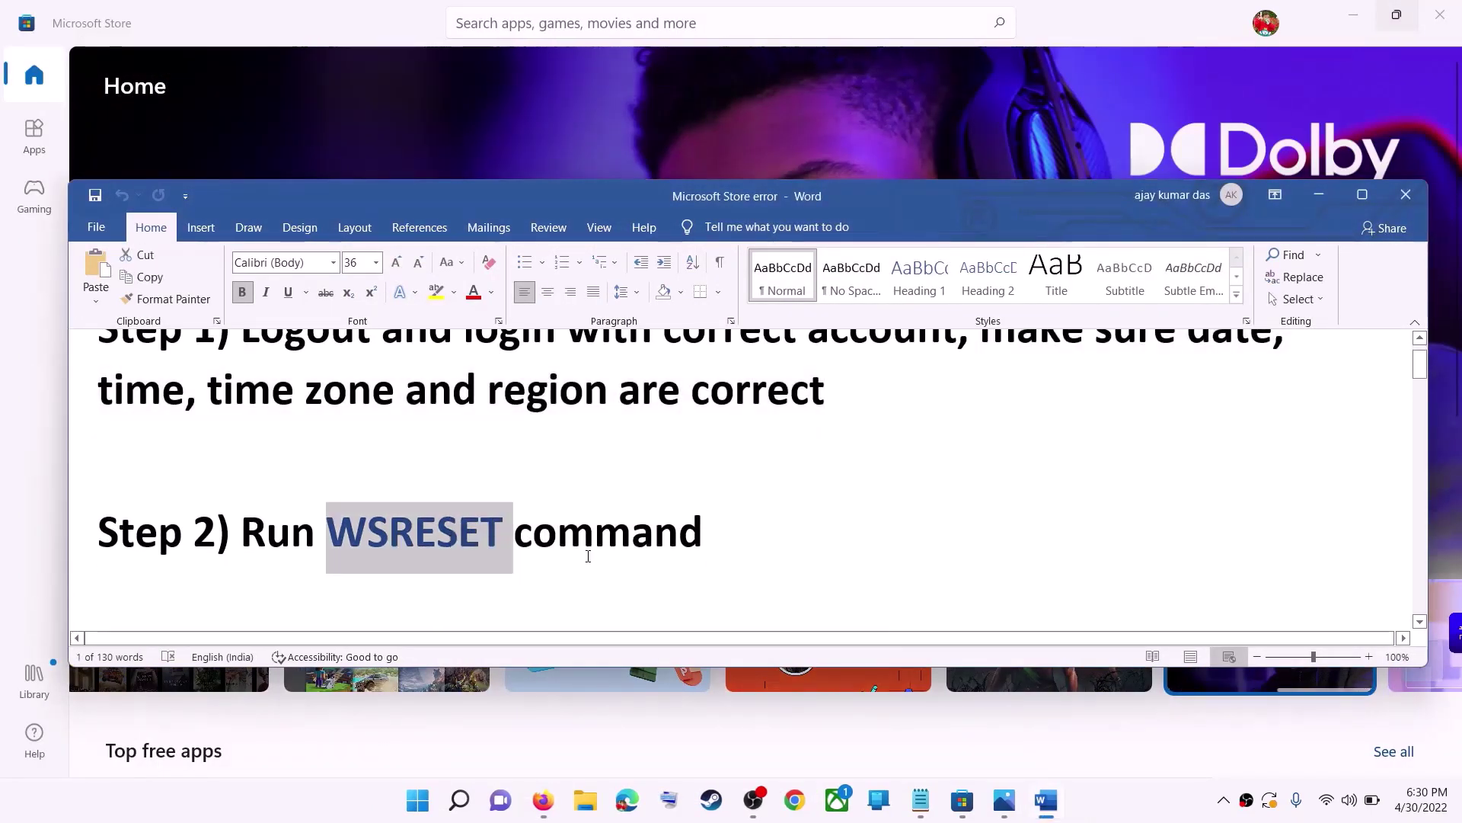
click(435, 804)
key(ctrl+v)
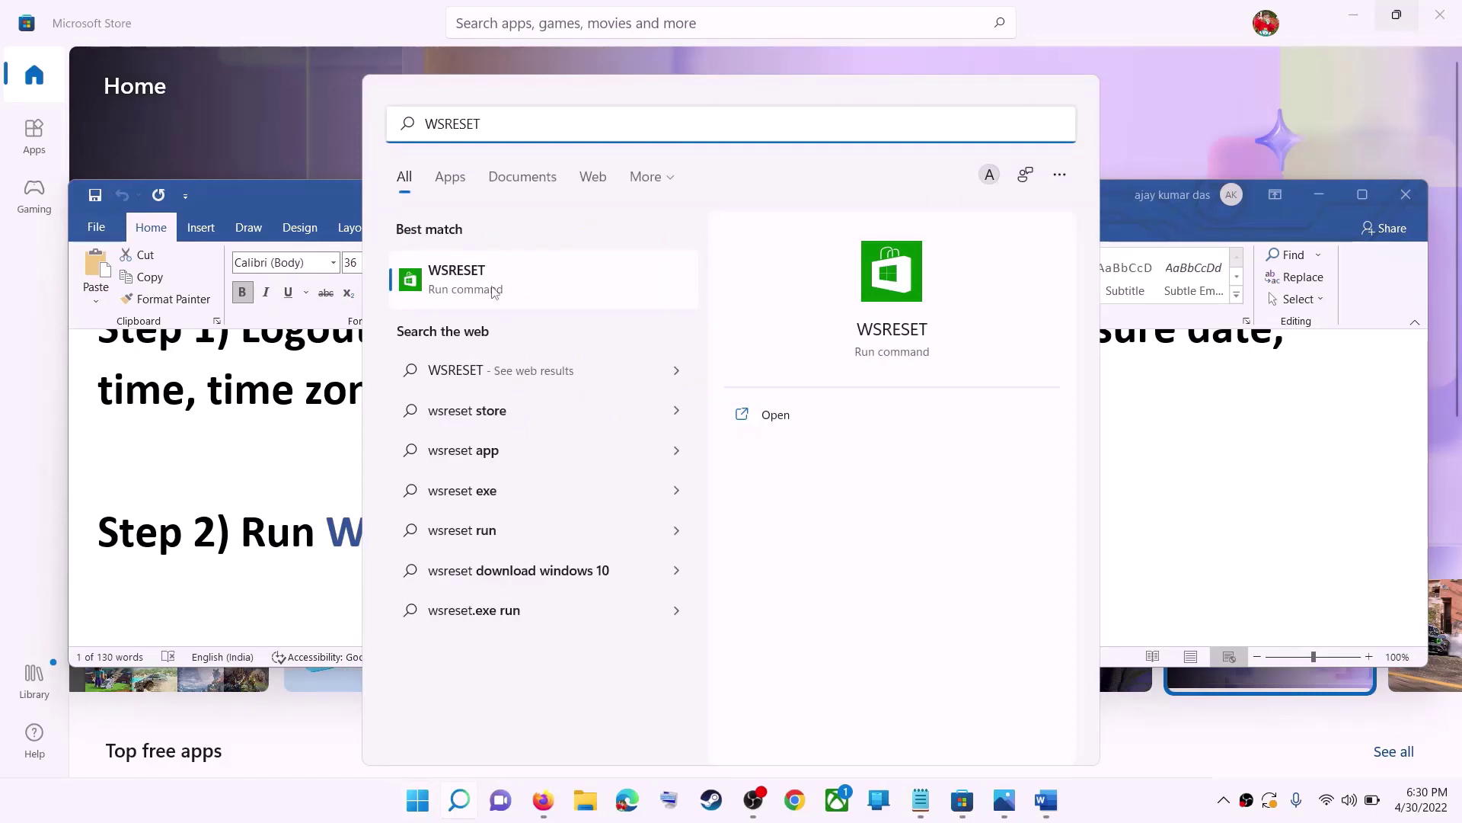
click(495, 292)
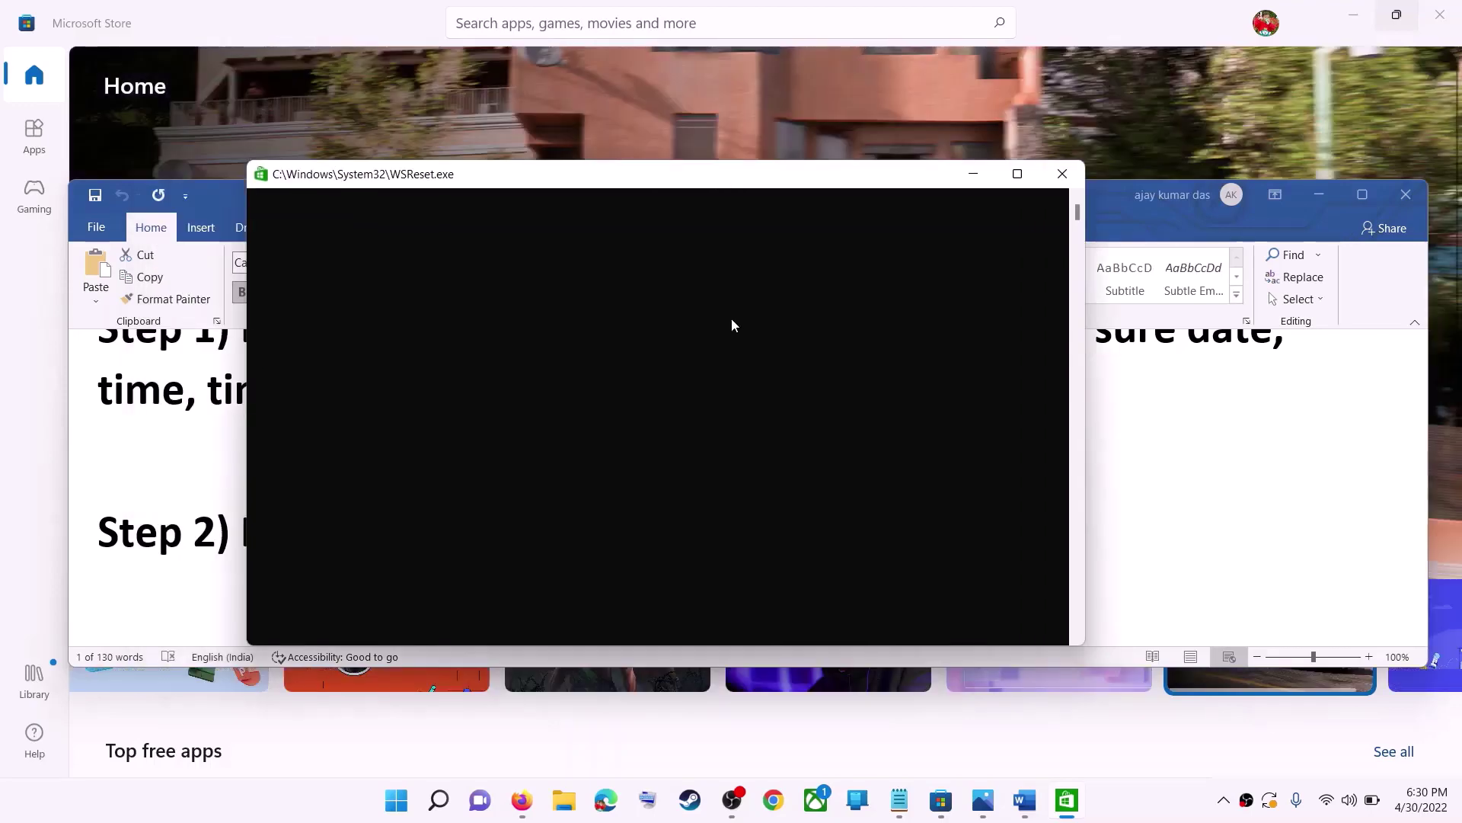
click(1147, 815)
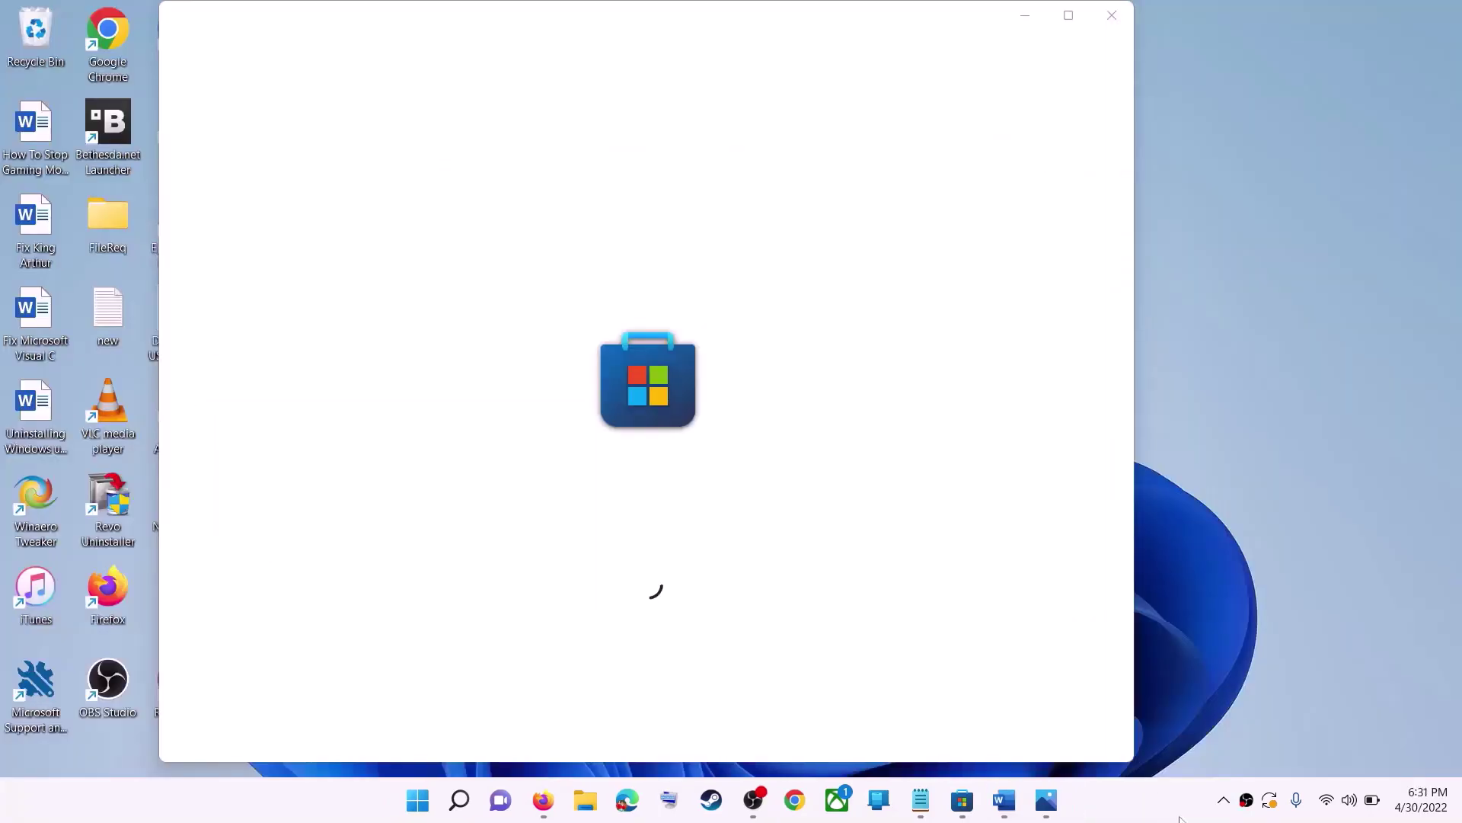
click(1077, 20)
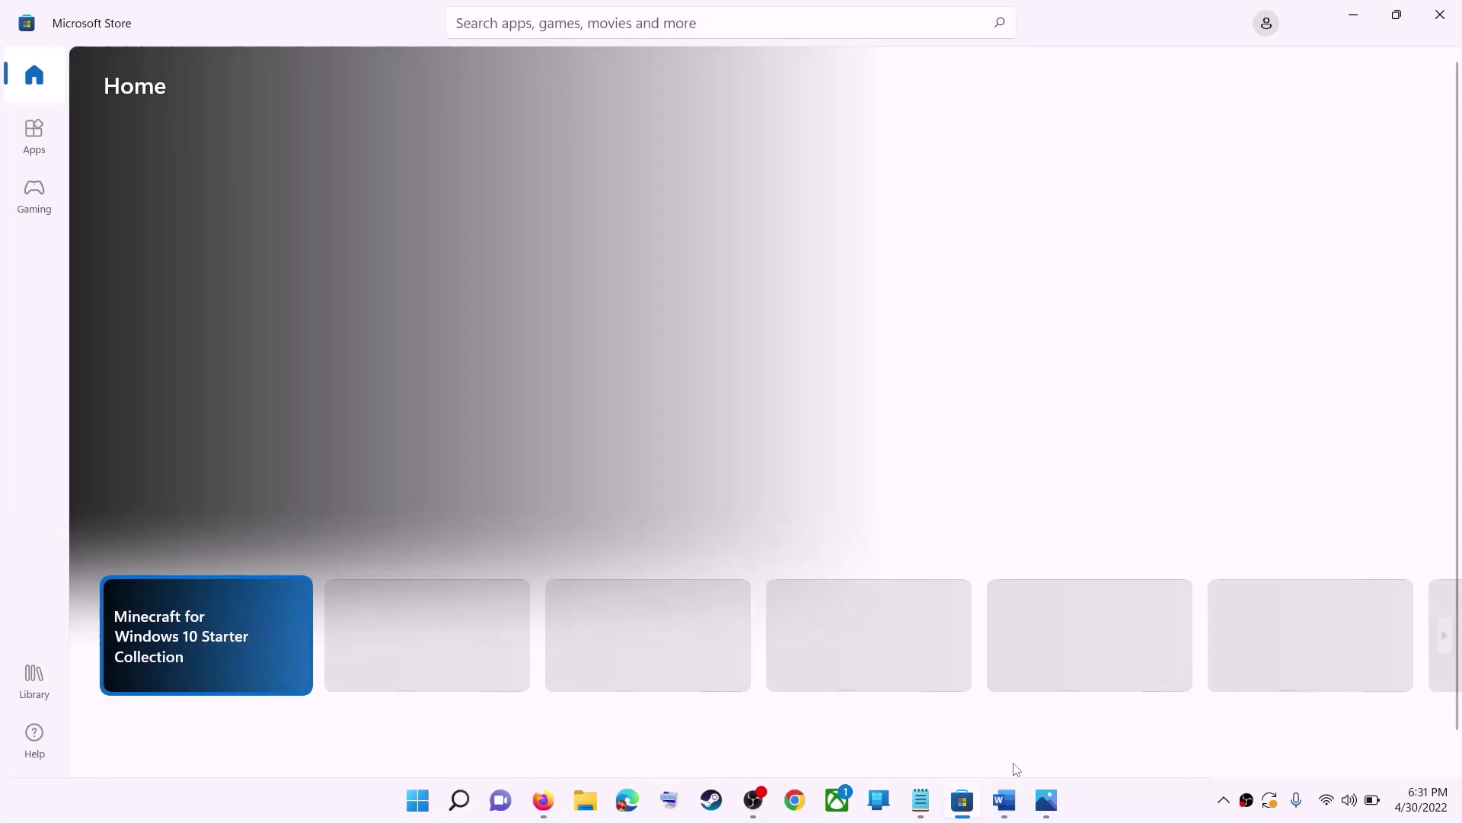
Consult Step 3 in the Word document, search Windows for "store" and open the Microsoft Store's app settings.
click(1004, 800)
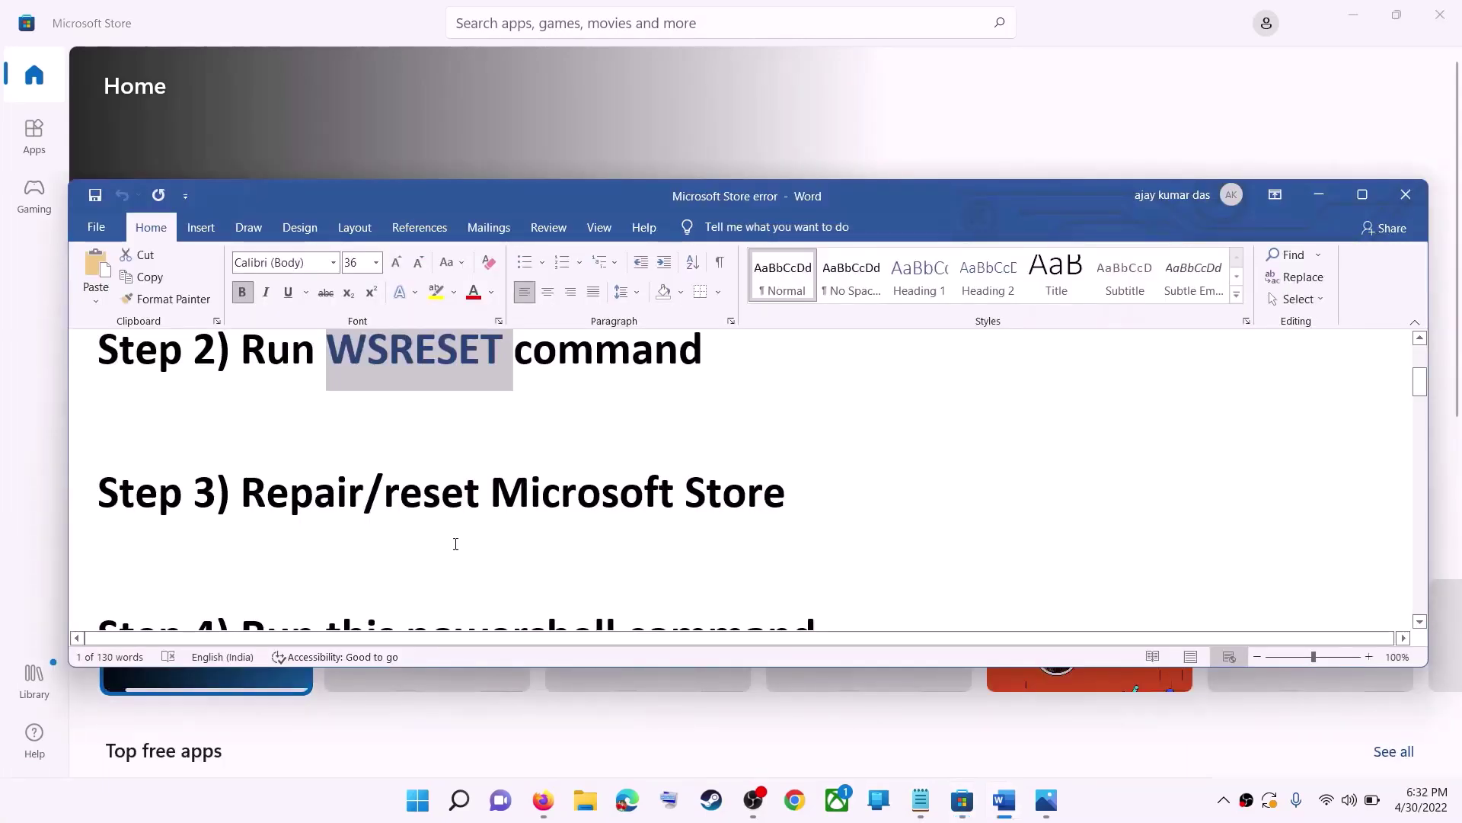
drag(455, 544, 384, 495)
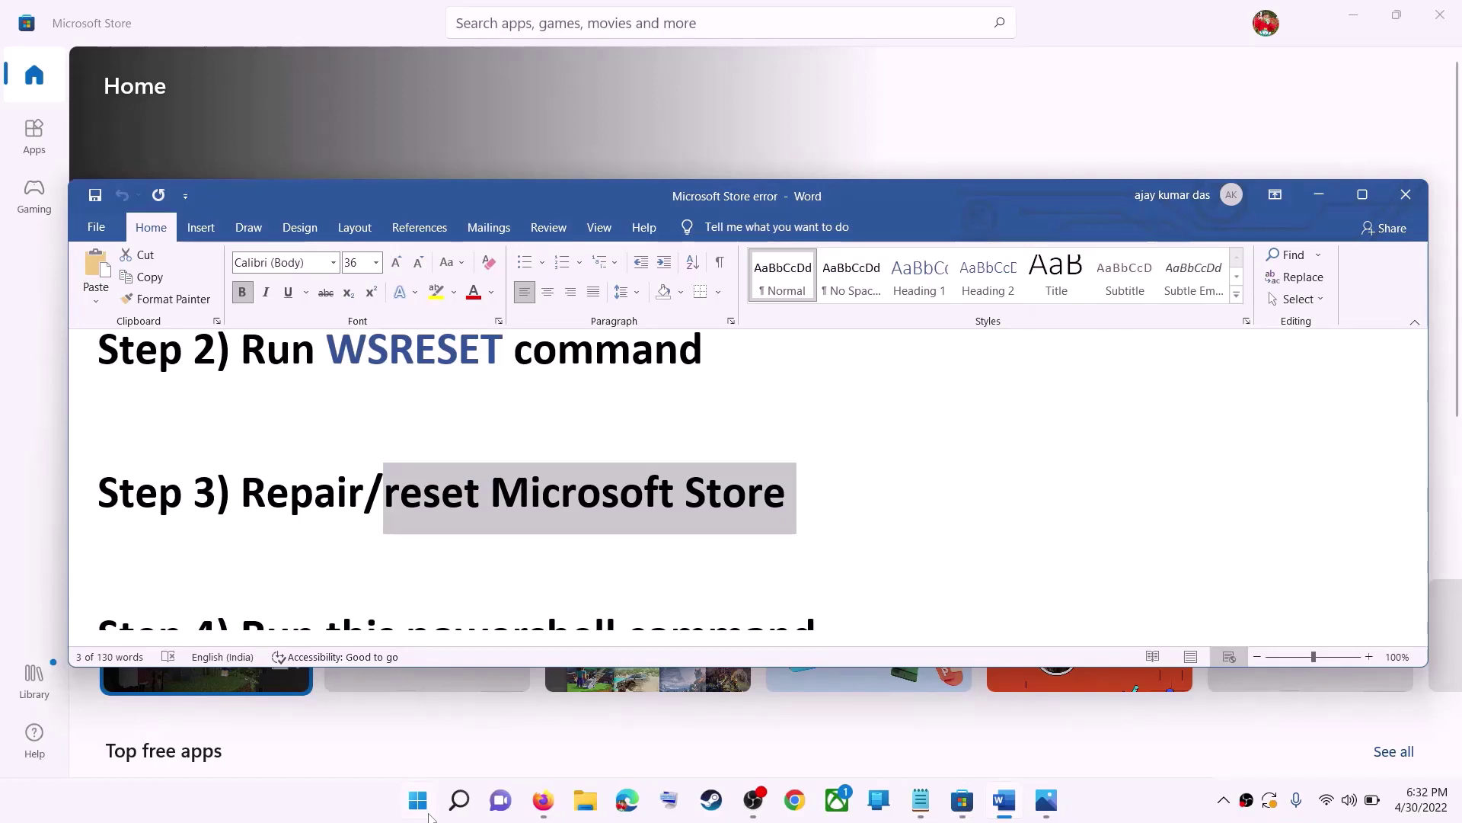
click(419, 802)
text(store)
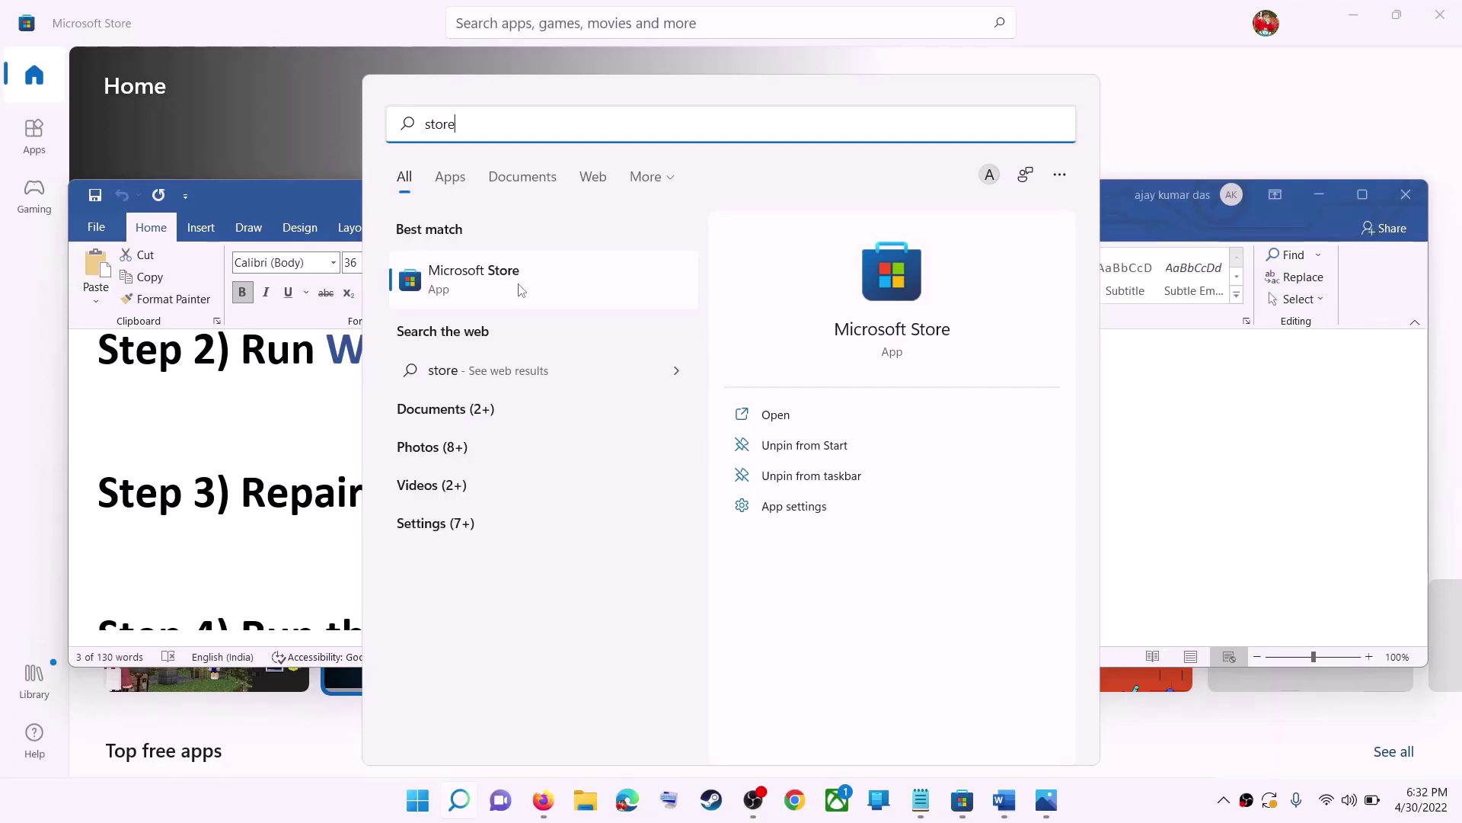
click(793, 506)
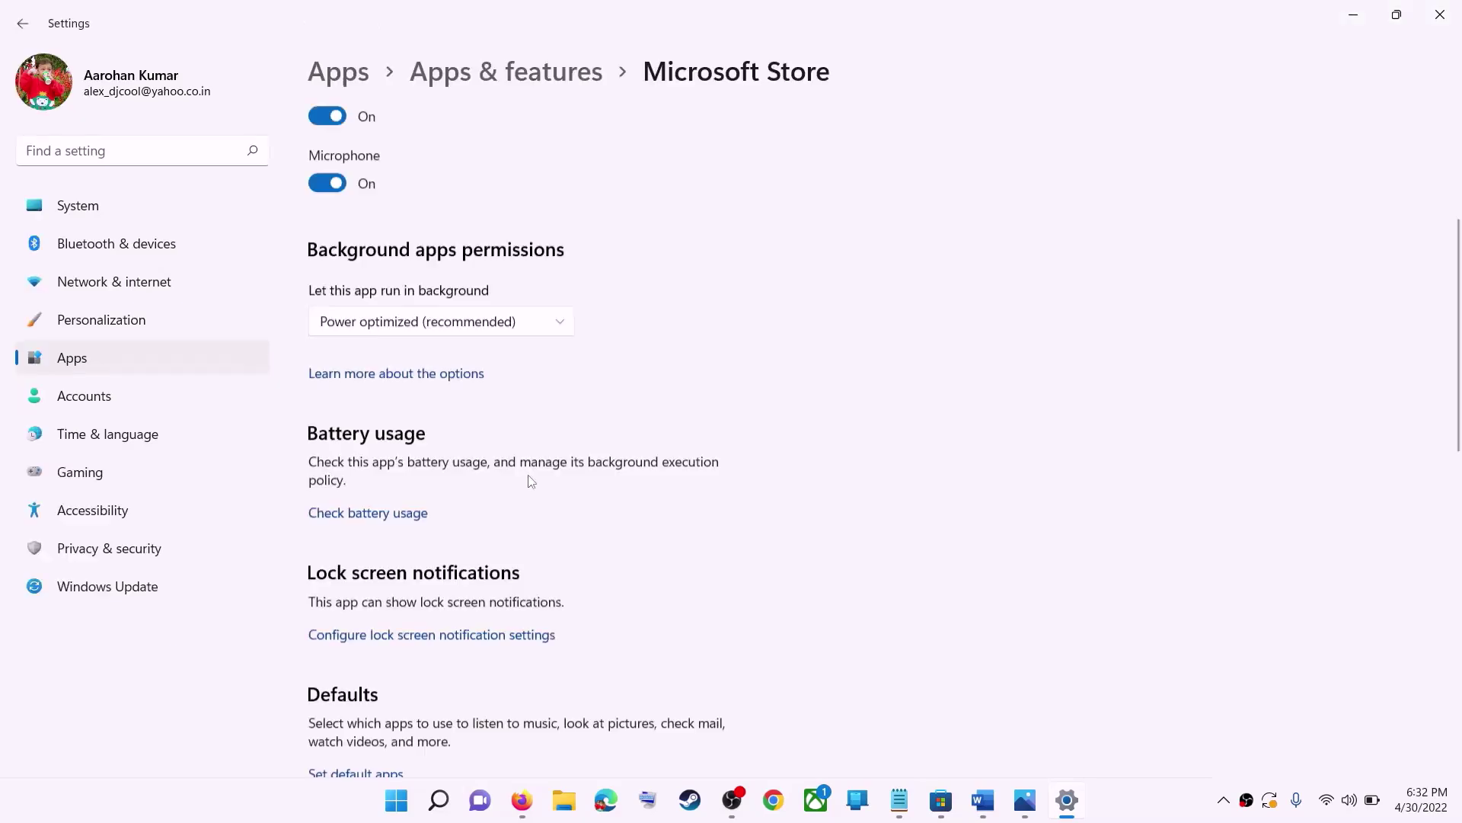
Repair the Microsoft Store app and reset it, confirming the deletion of its data.
scroll(518, 478, down, 5)
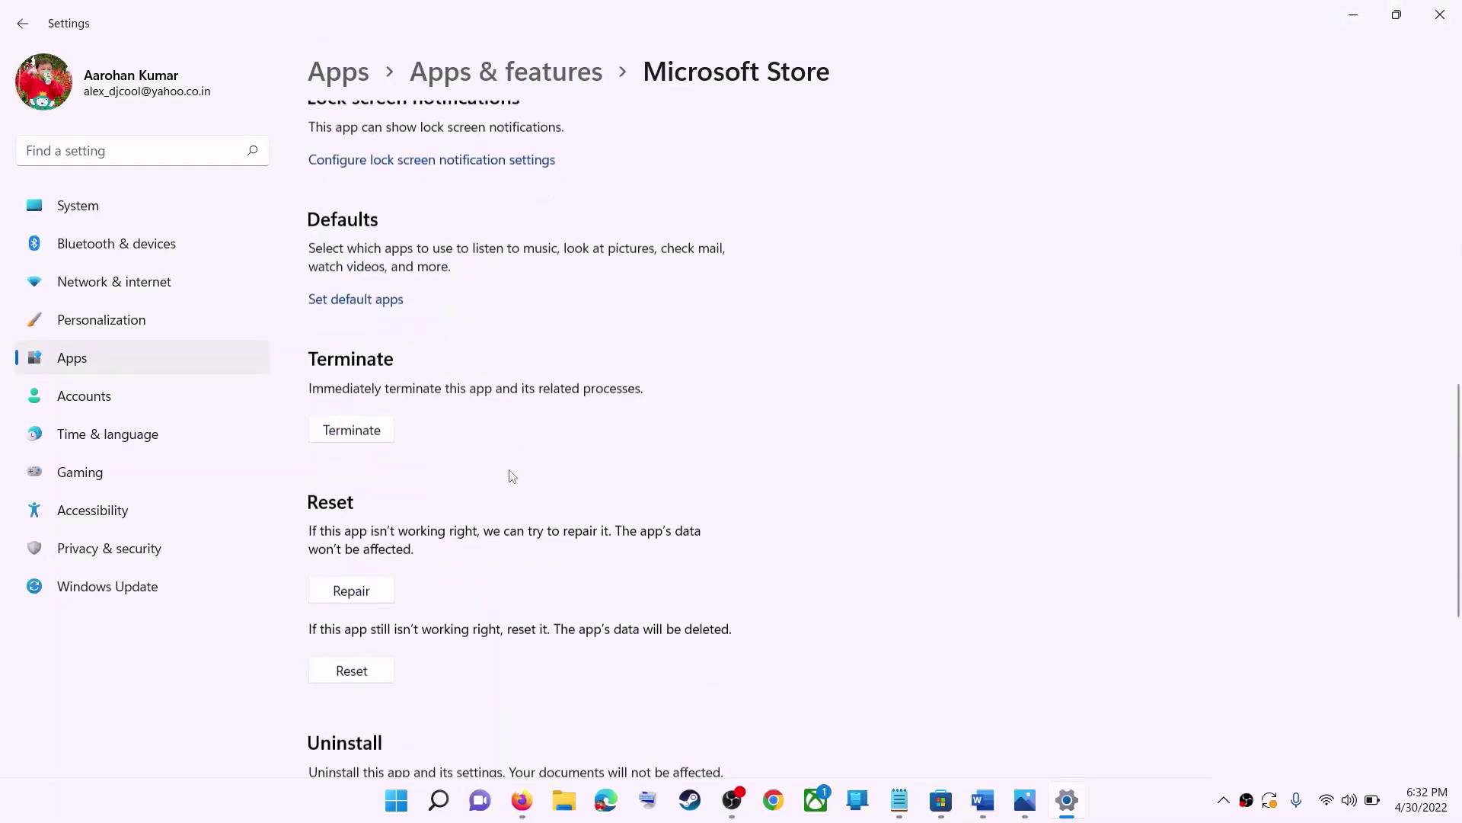
click(351, 590)
scroll(863, 390, down, 3)
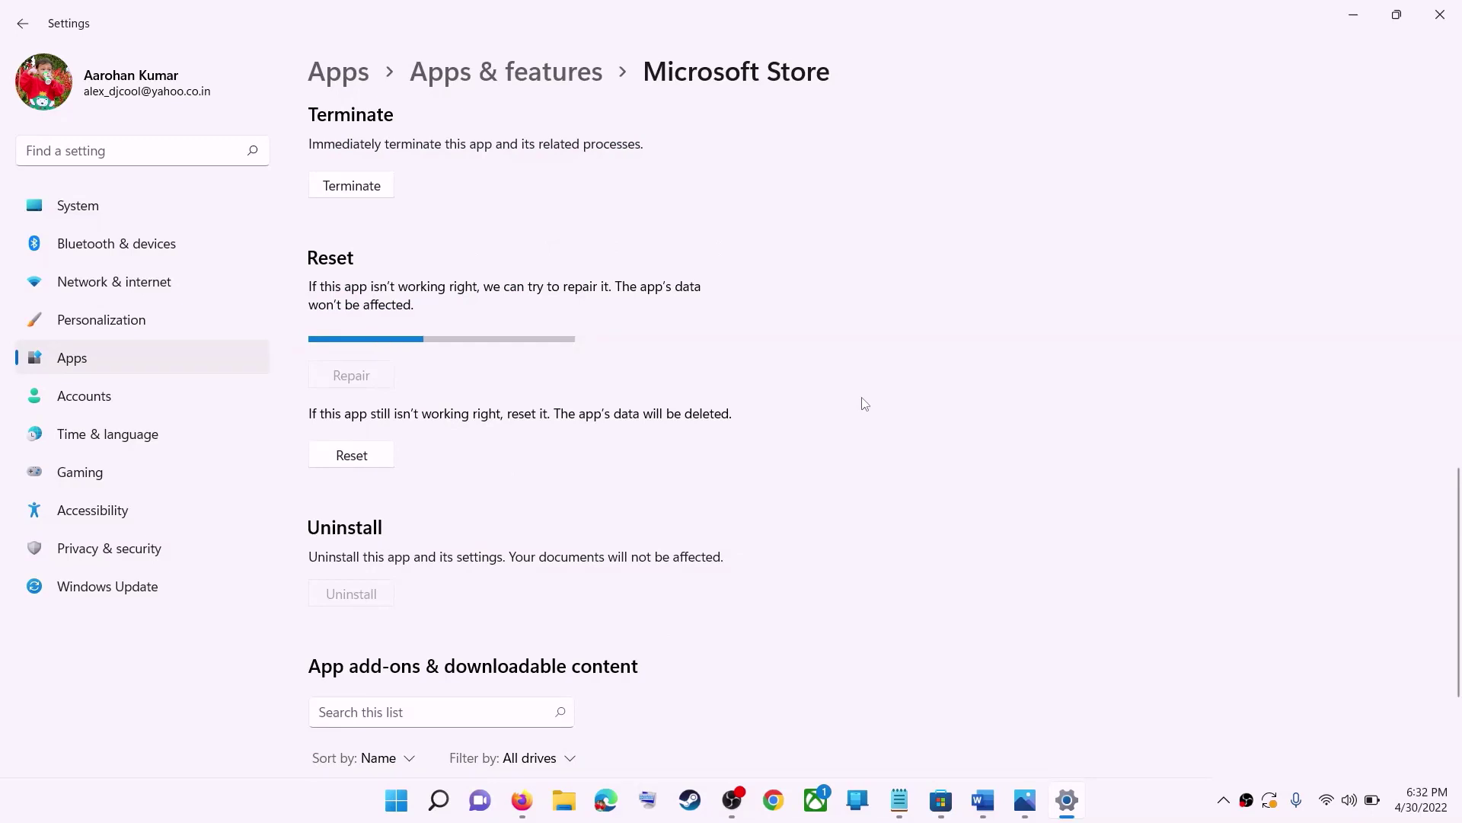
click(373, 466)
click(444, 408)
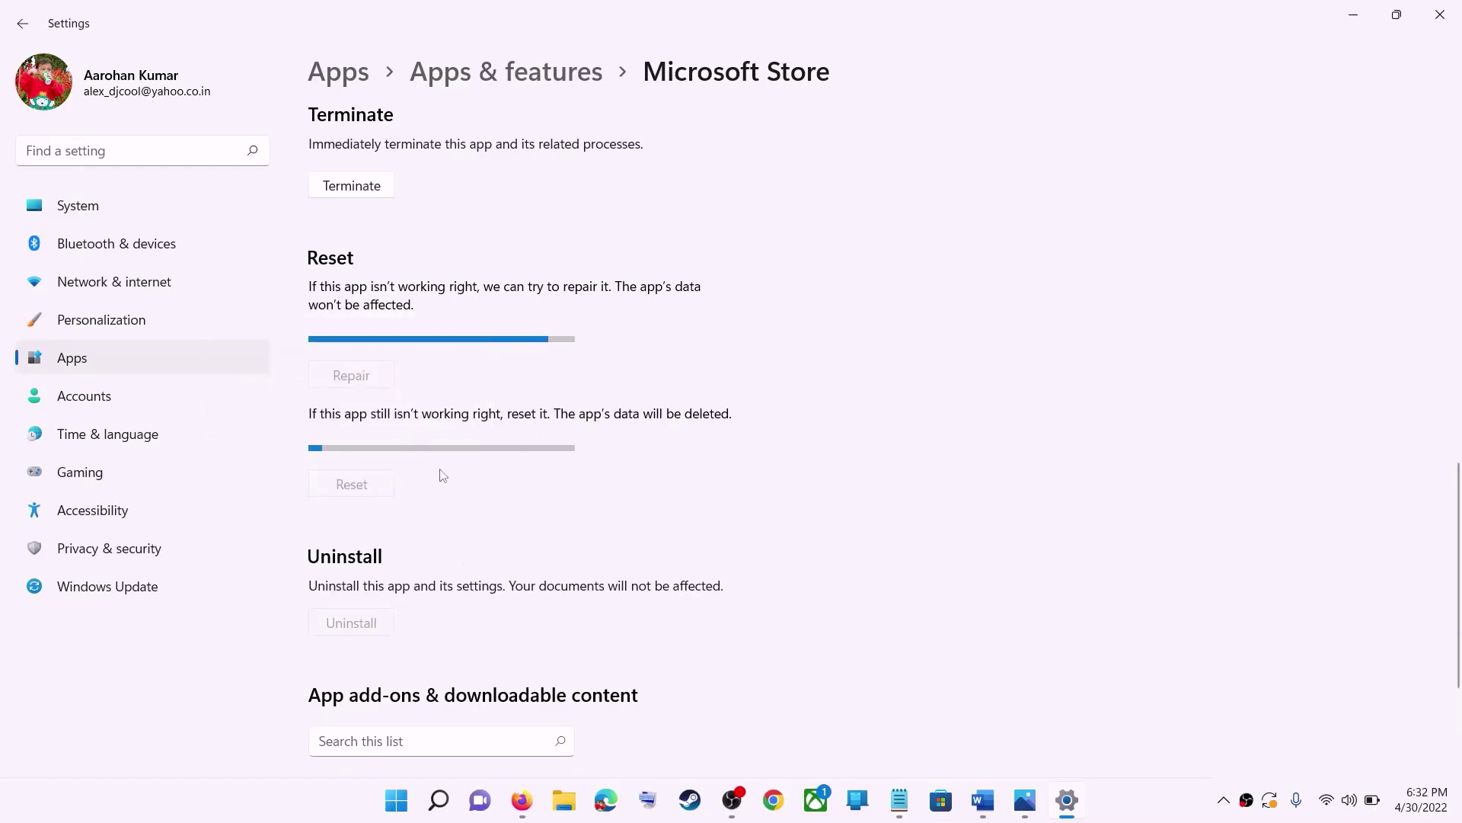
Switch to the Word document and copy the complete Get-AppxPackage command under Step 4.
click(982, 803)
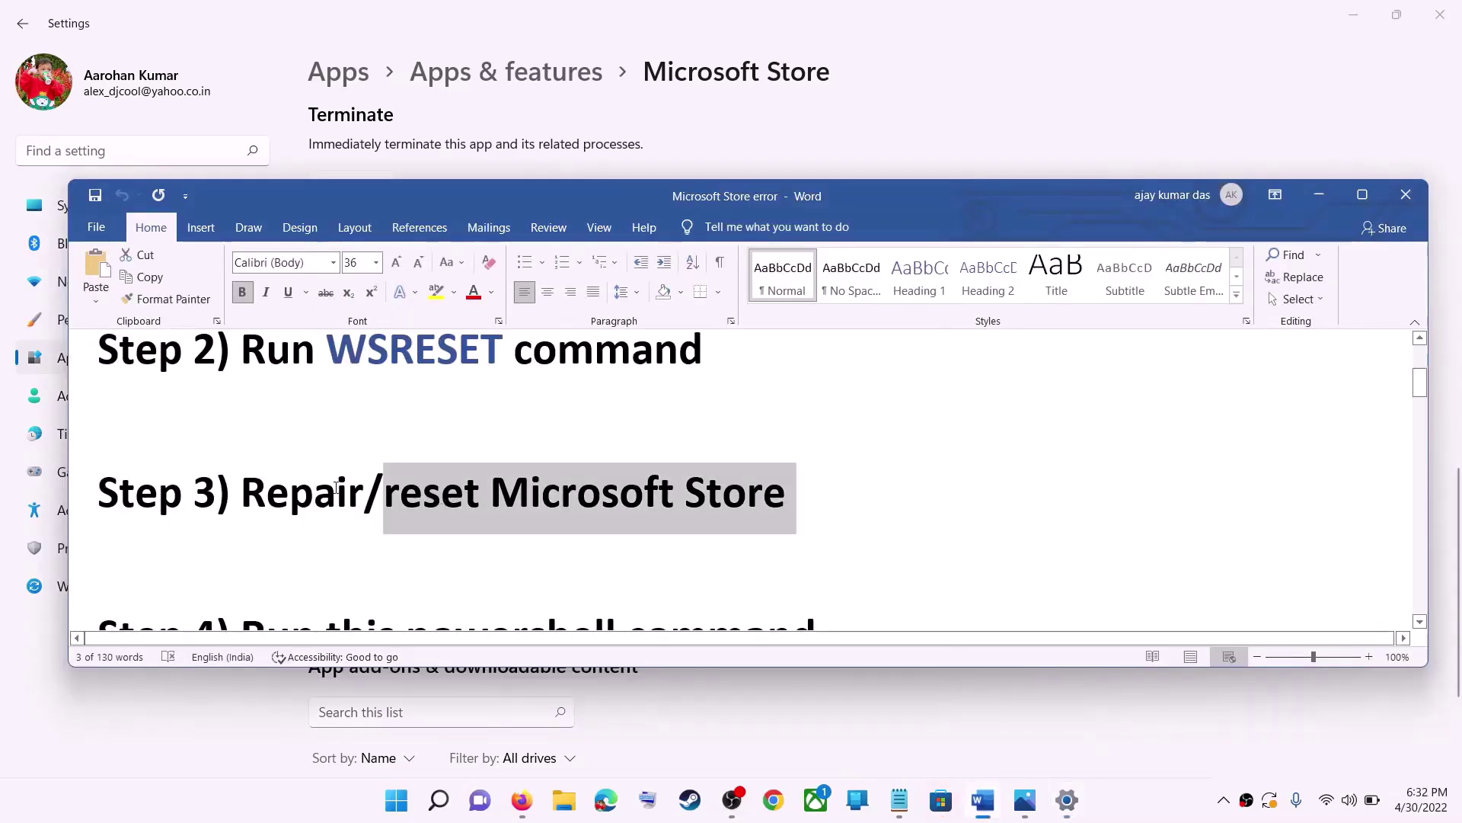
scroll(351, 492, down, 5)
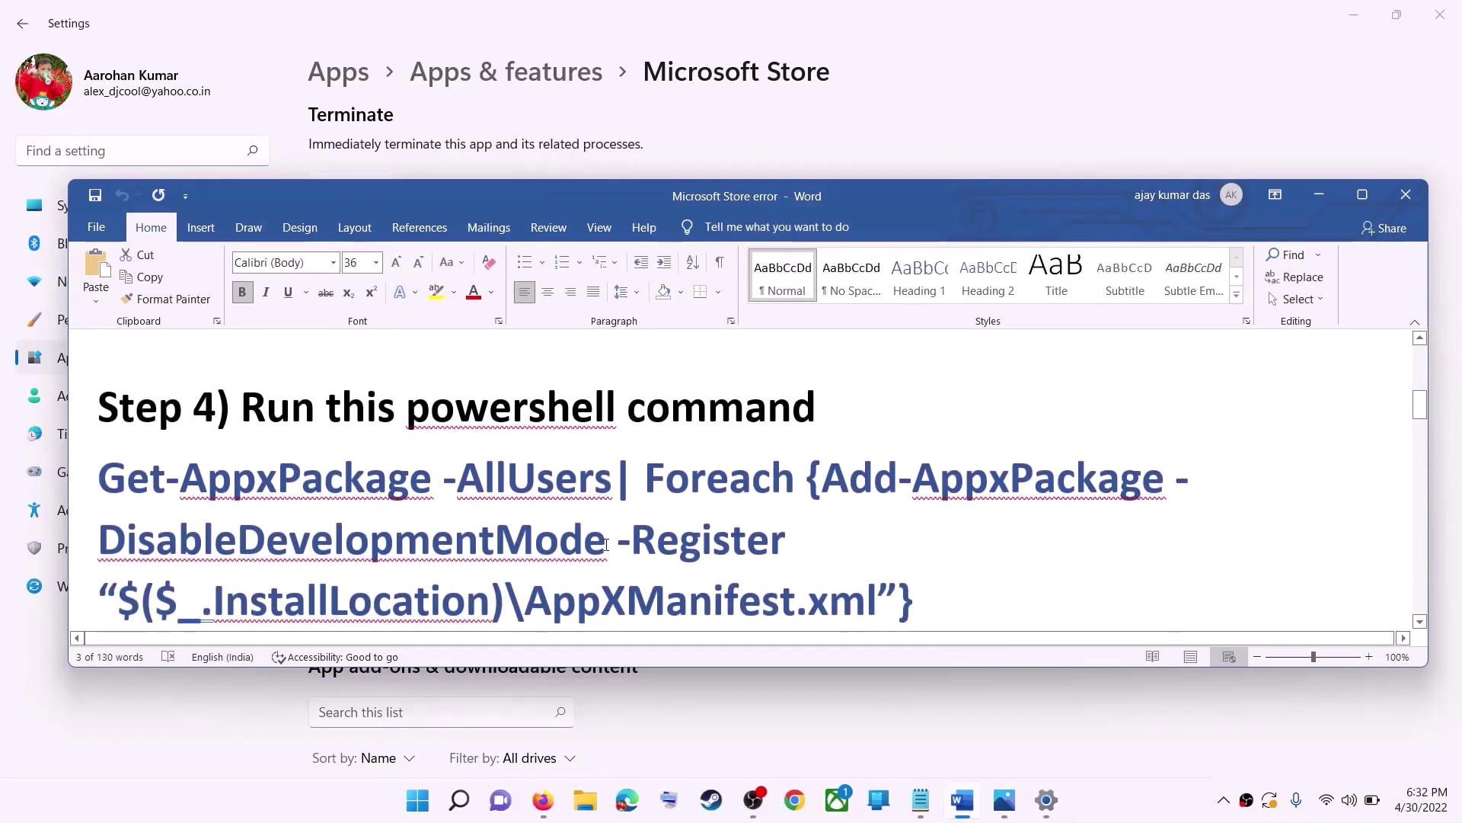
scroll(881, 539, down, 1)
drag(939, 548, 99, 430)
right_click(216, 464)
click(308, 501)
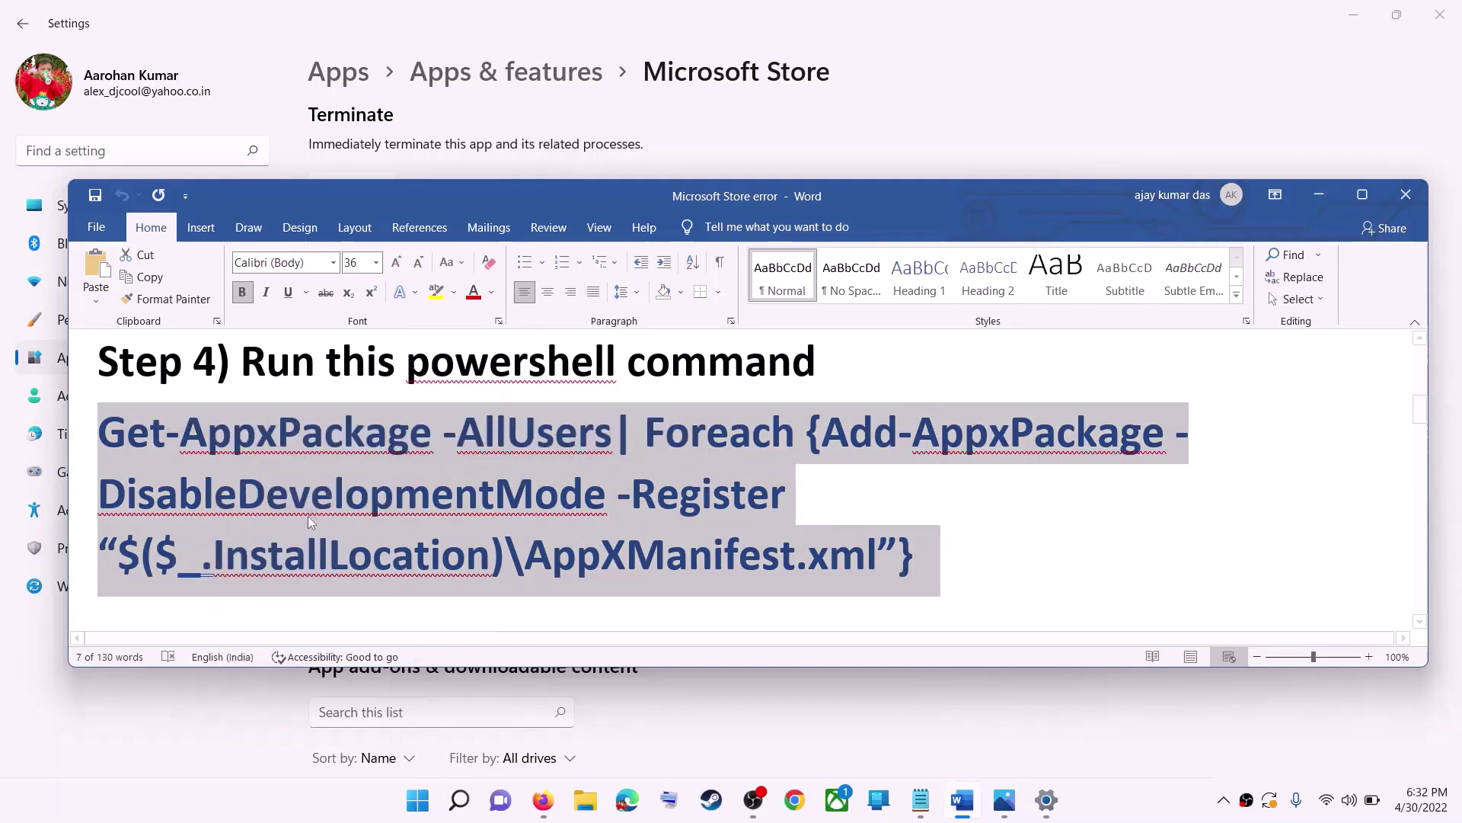
Search Windows for "powershell" and launch Windows PowerShell as administrator.
click(420, 806)
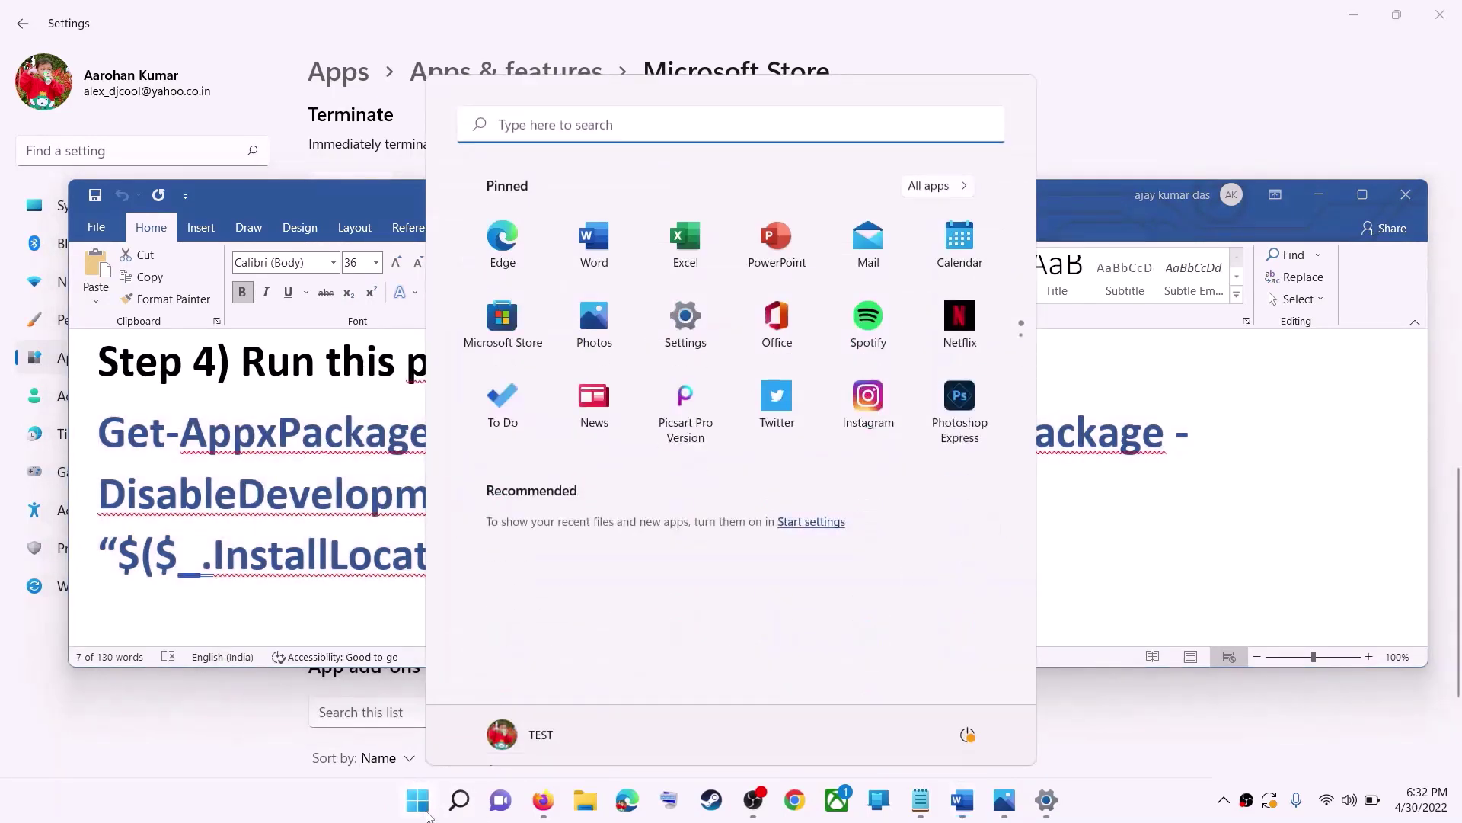
text(powershe)
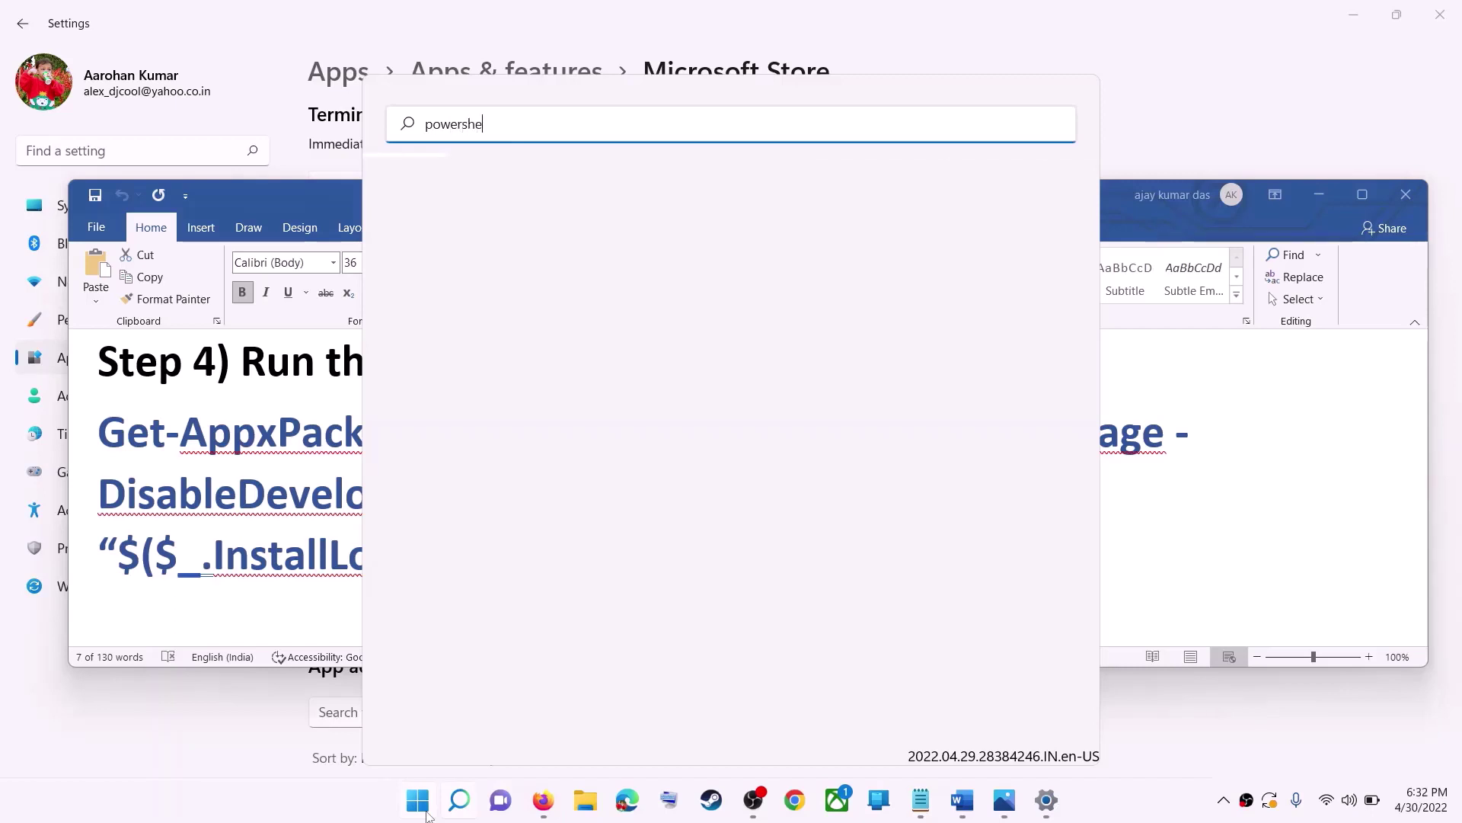
text(ll)
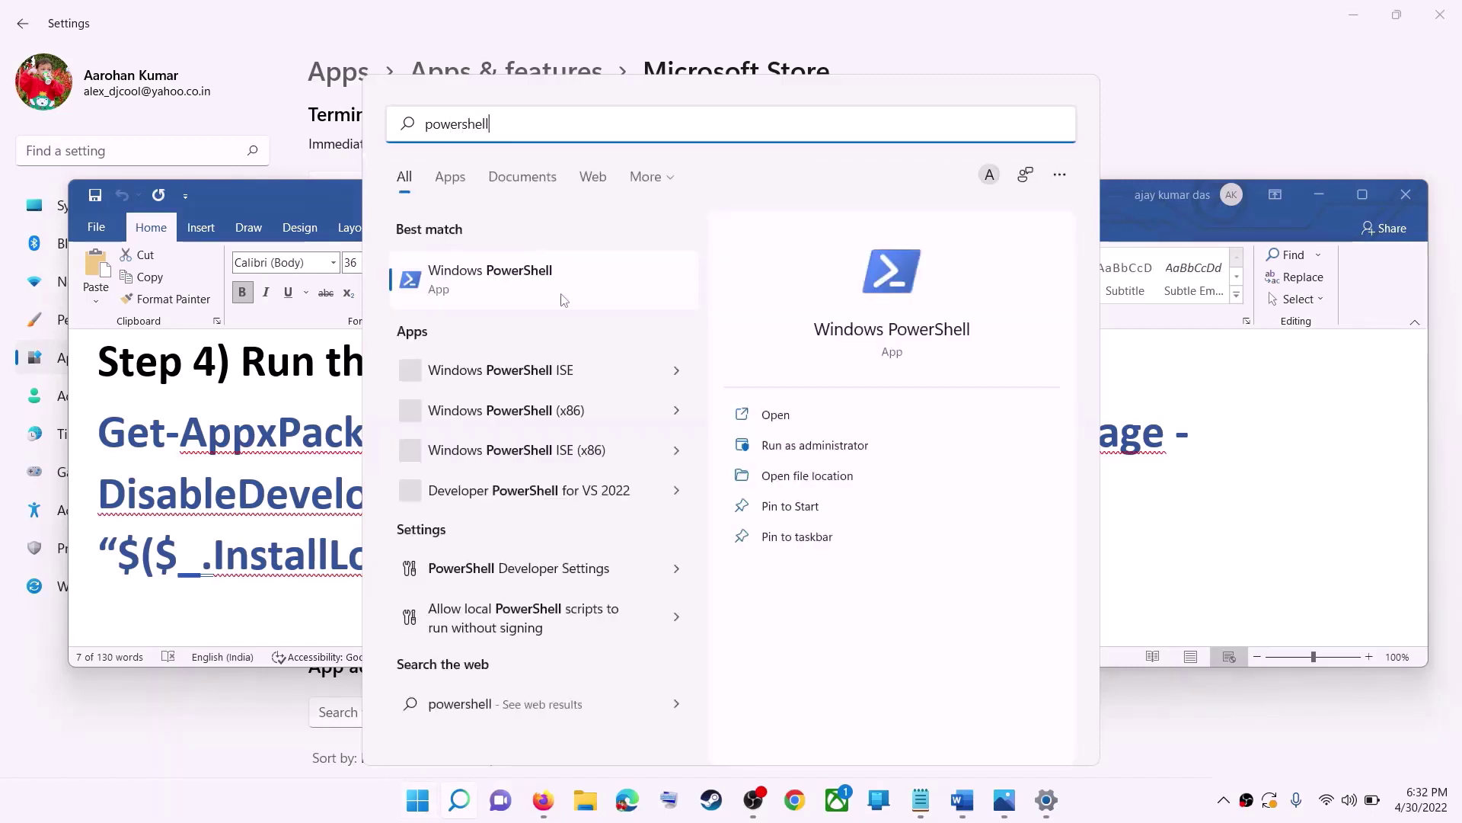
right_click(503, 288)
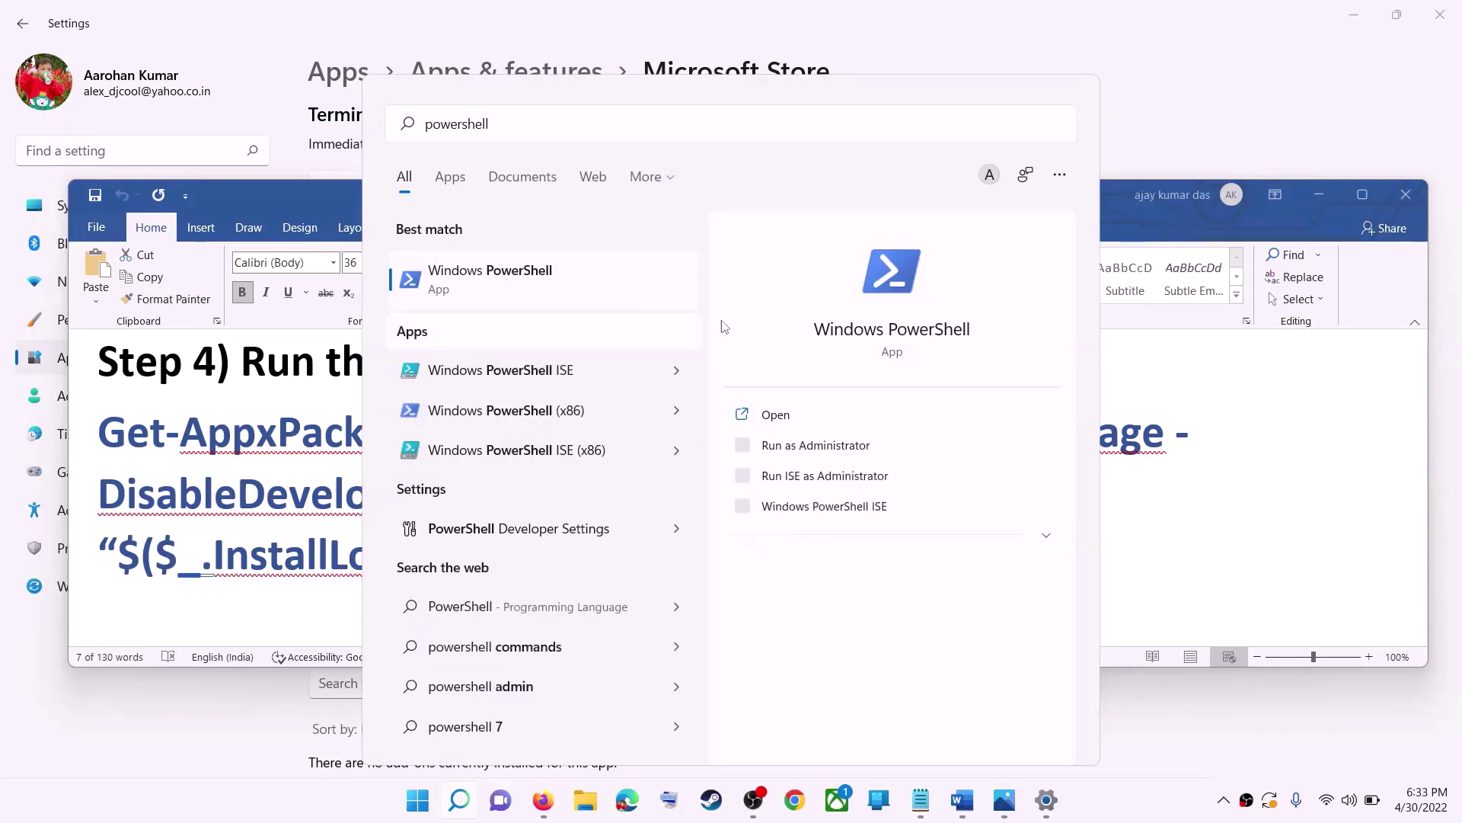
right_click(626, 306)
click(626, 306)
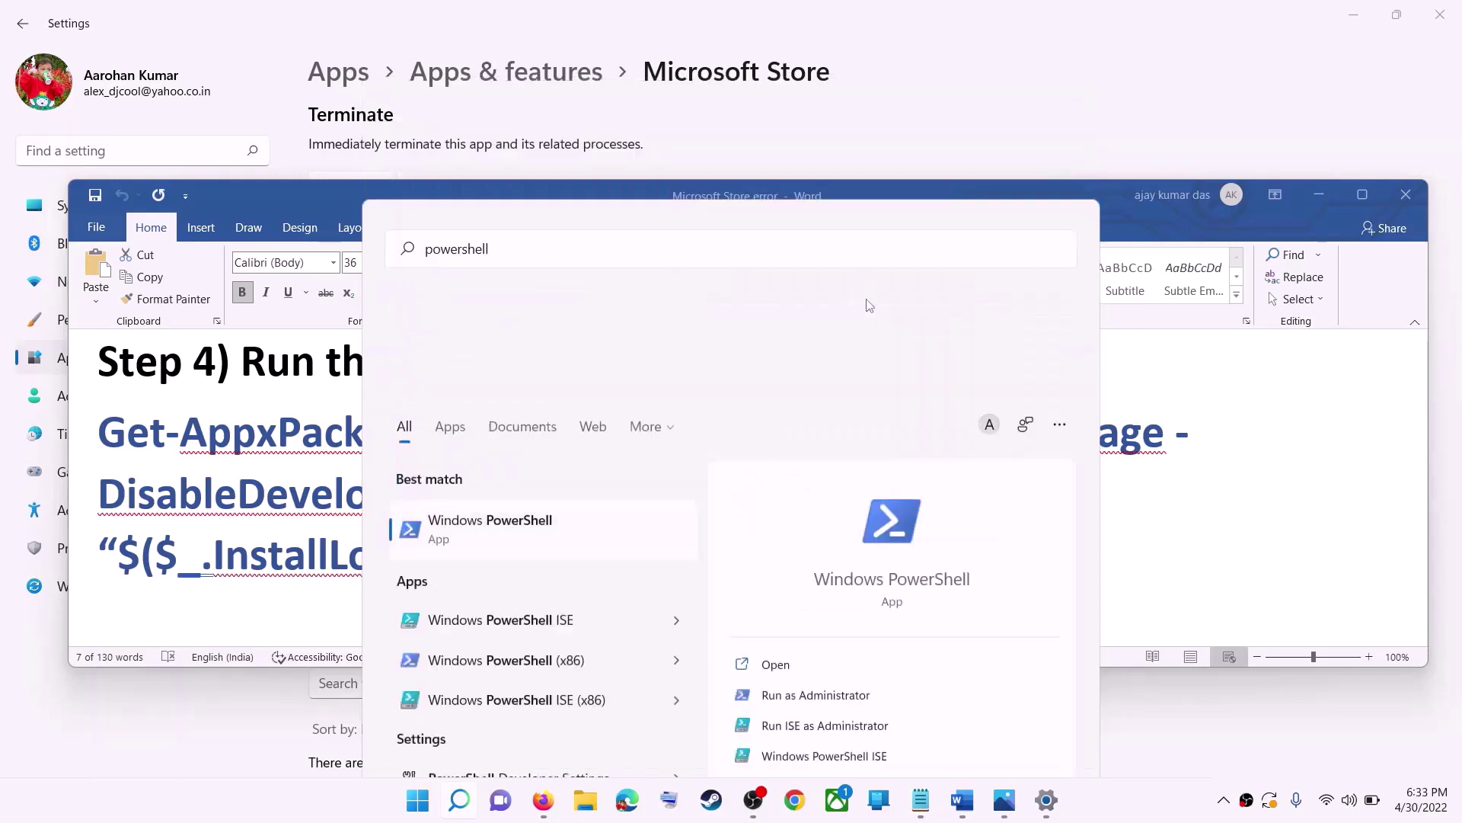
click(660, 538)
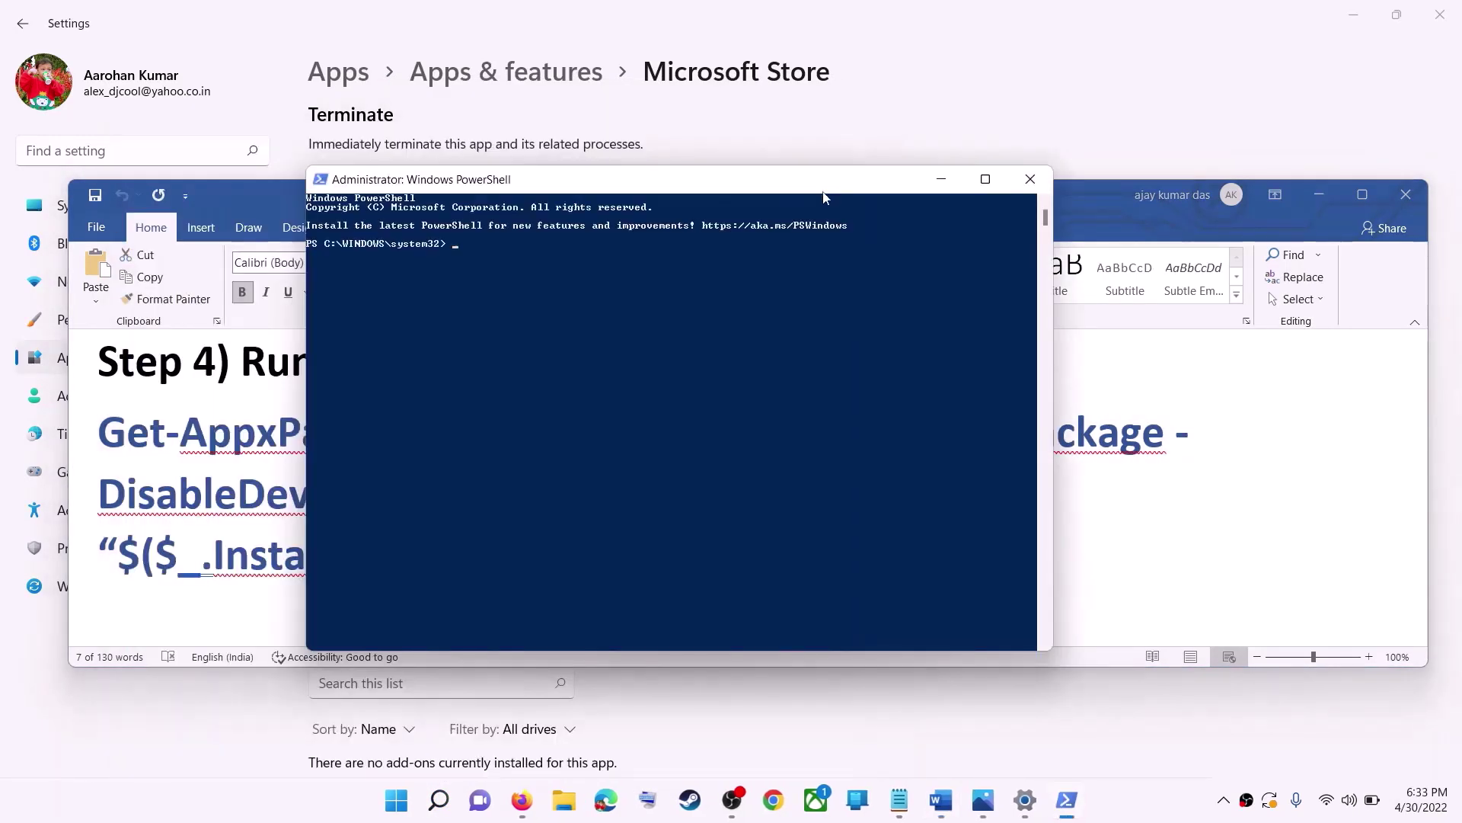
Run the copied Get-AppxPackage command in PowerShell and close the Settings and PowerShell windows.
key(ctrl+v)
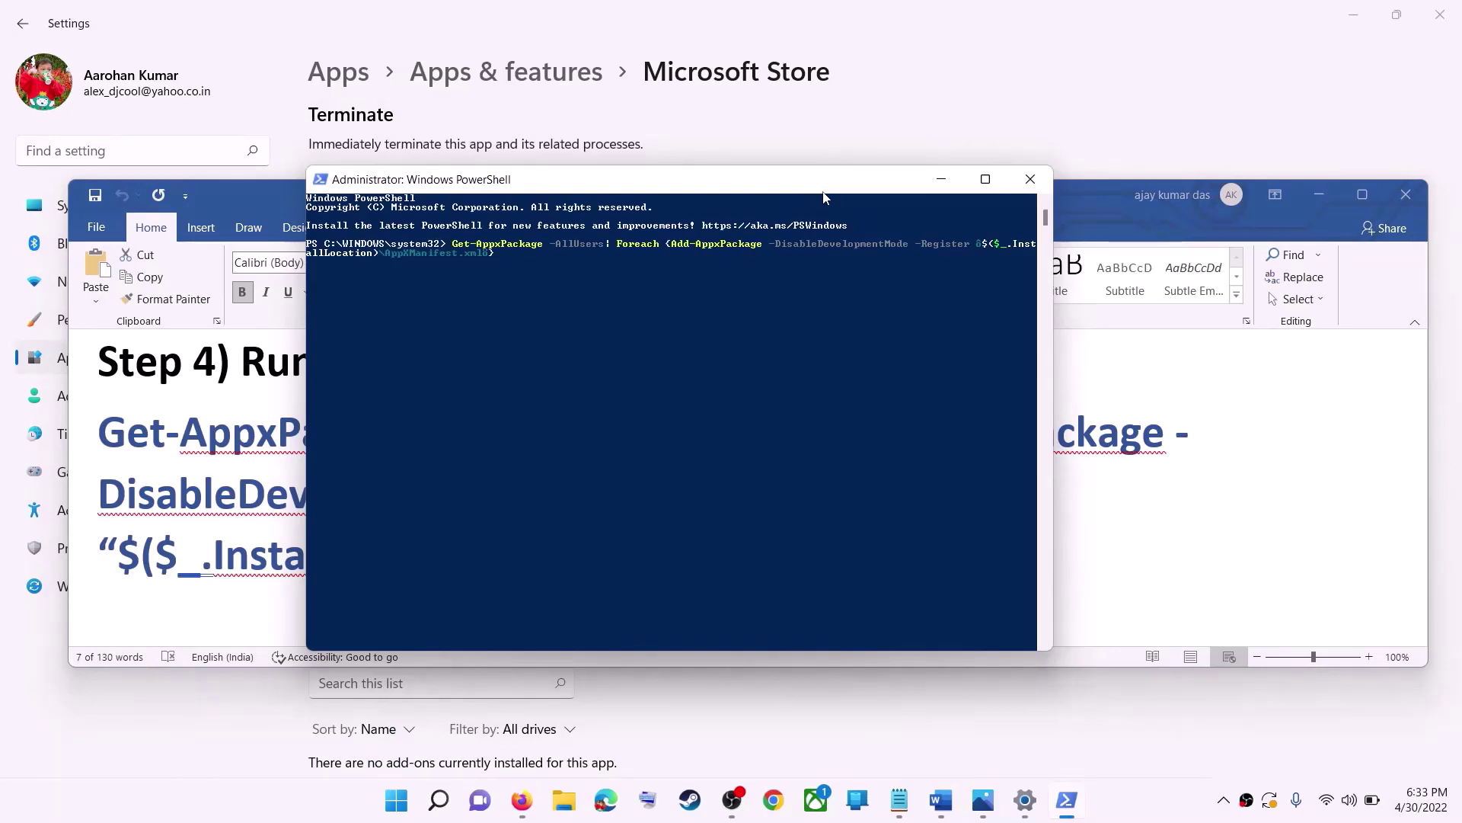
key(Return)
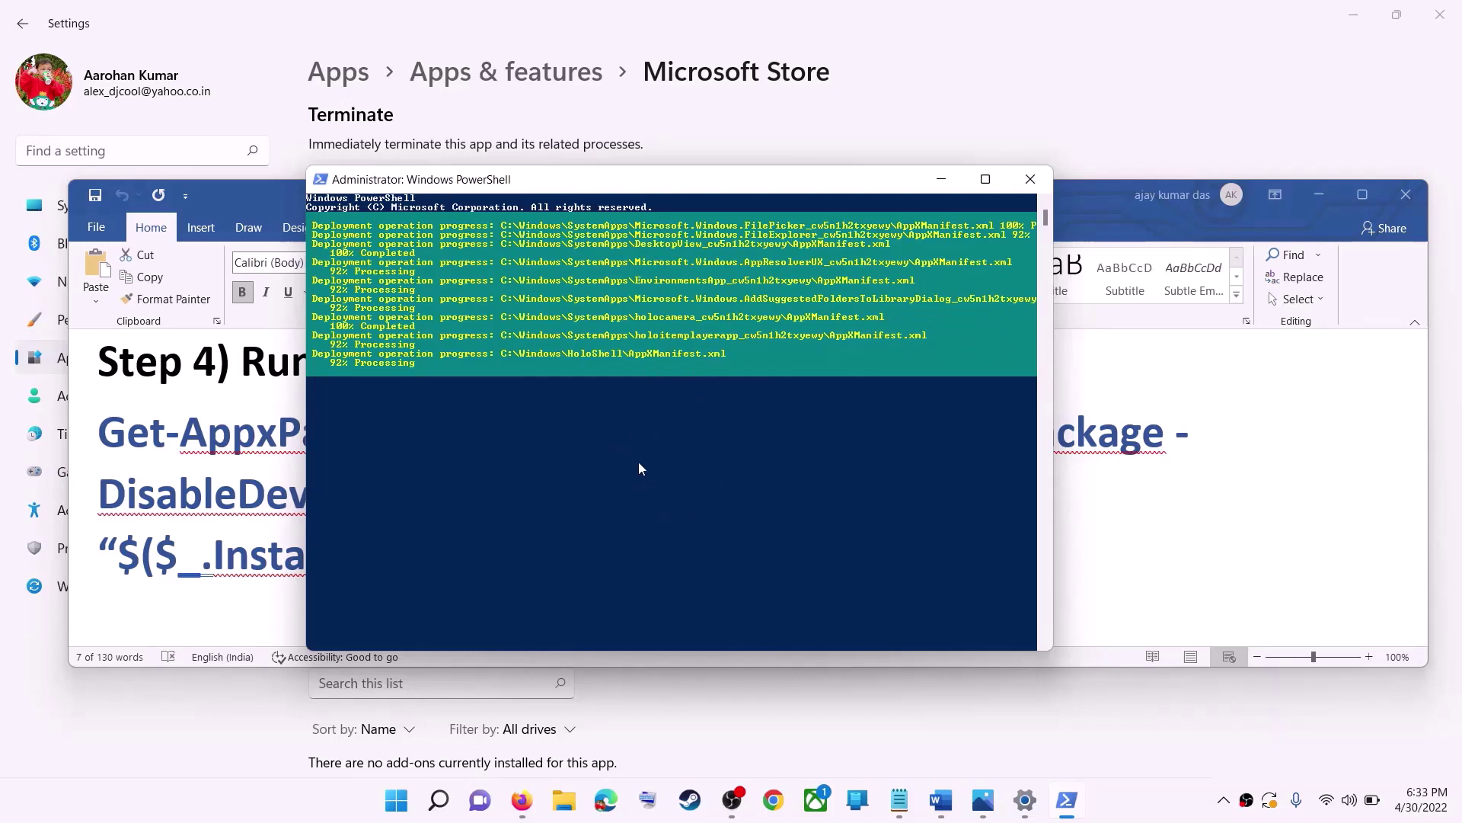
click(1140, 803)
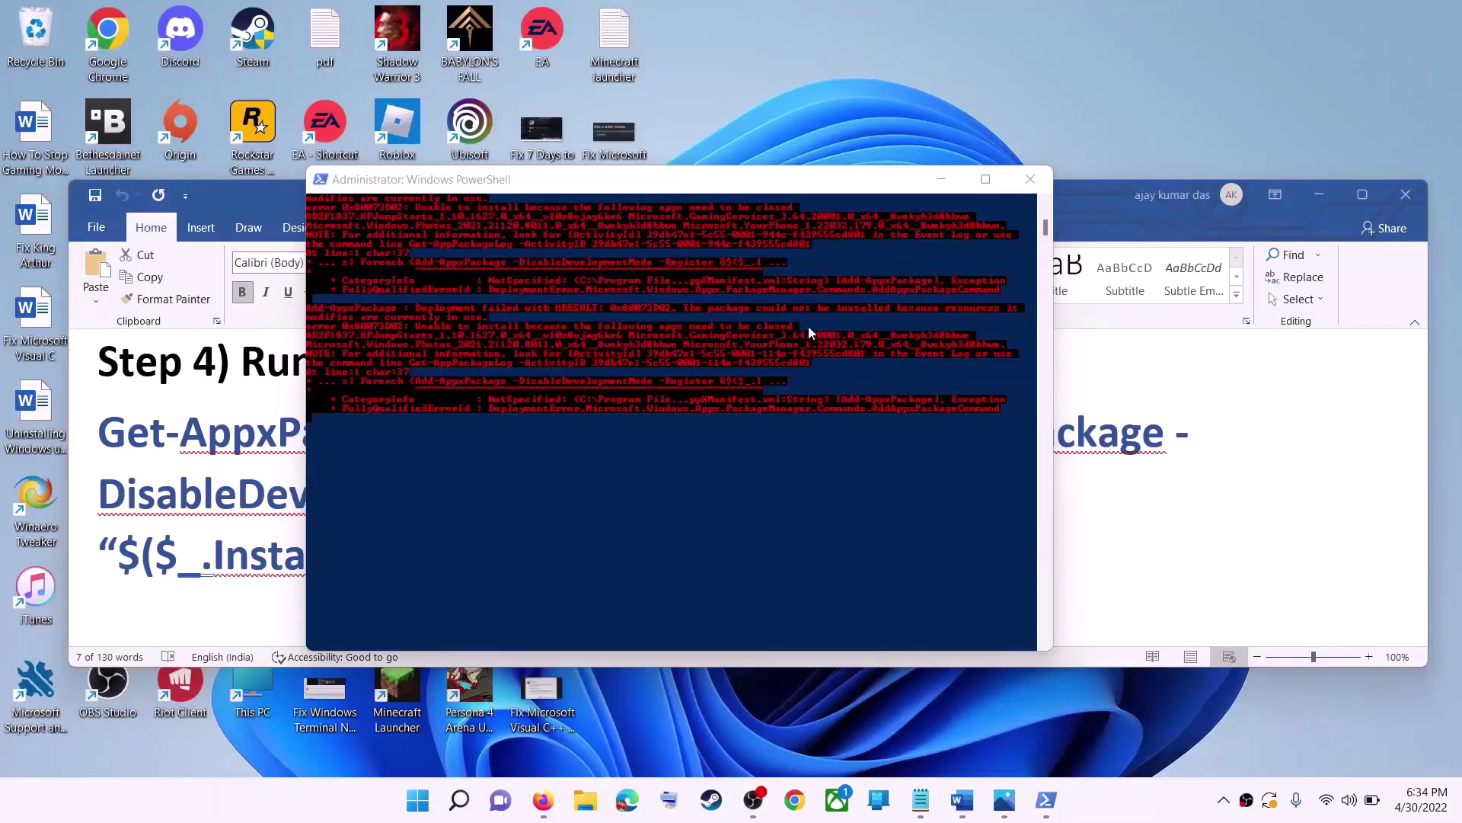
click(1028, 180)
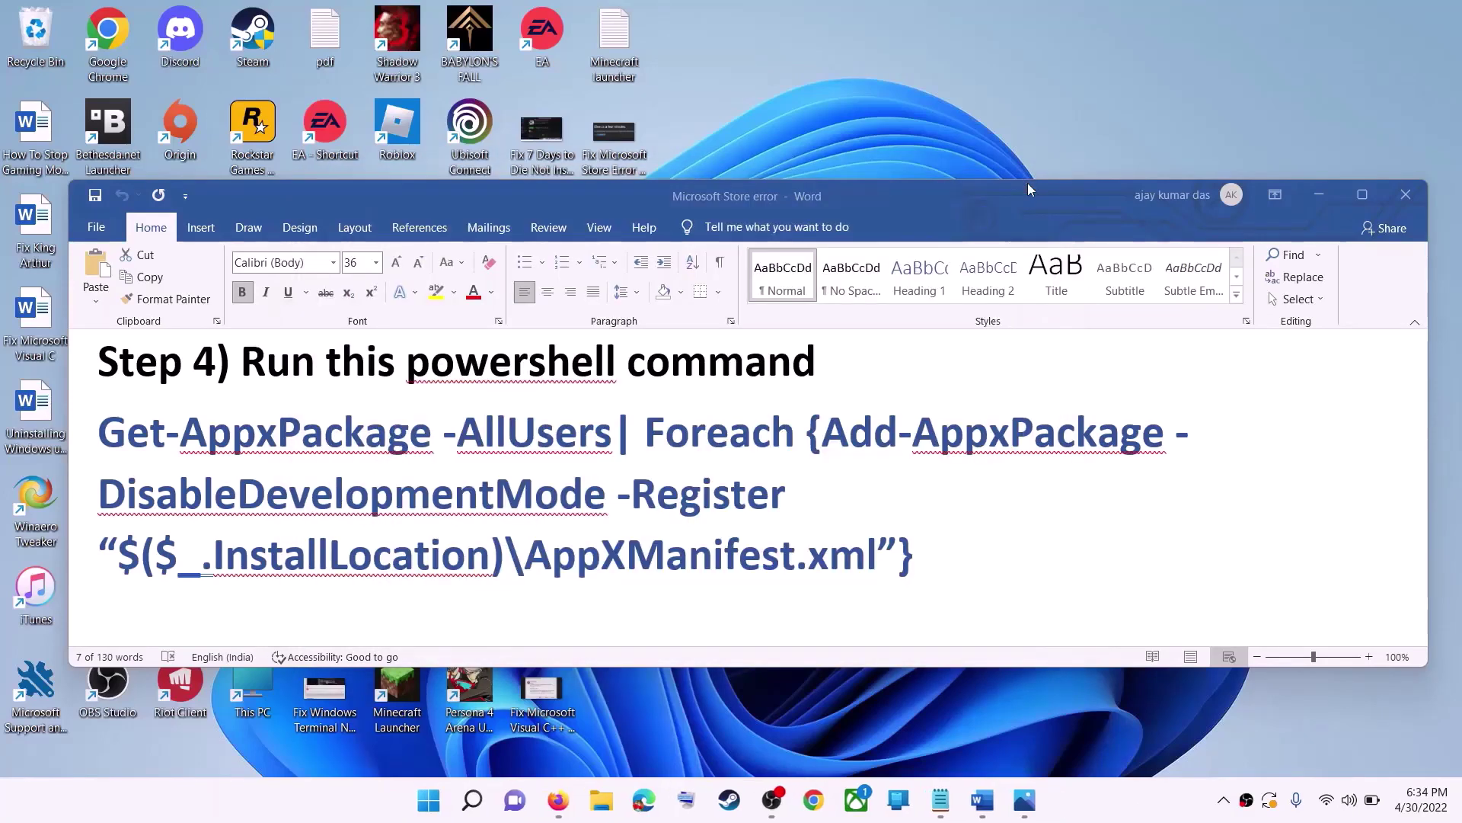
Consult Step 5 in the Word document for the Microsoft Store cache path and open File Explorer.
triple_click(556, 492)
scroll(626, 507, down, 5)
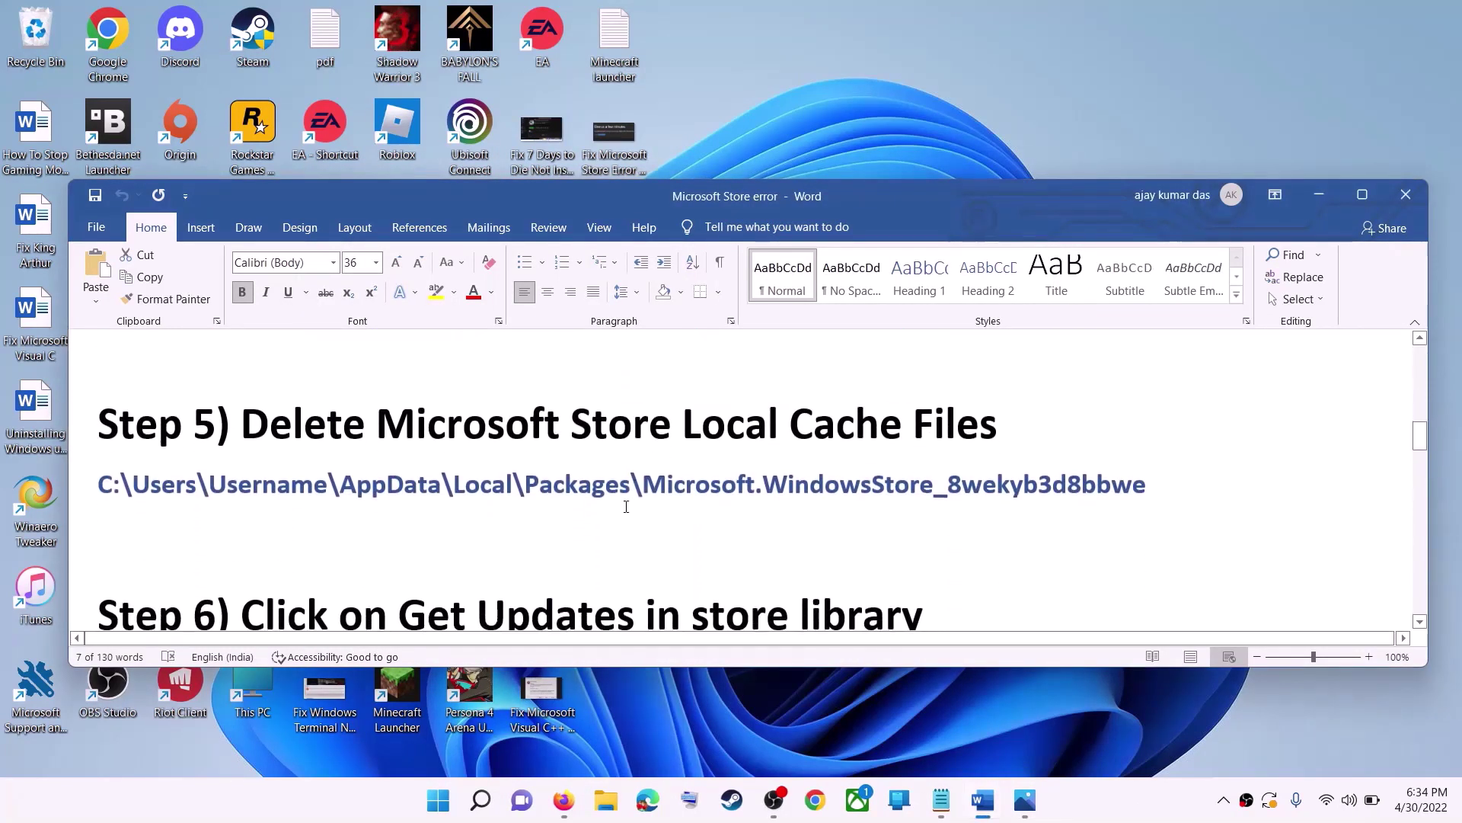
scroll(754, 492, up, 1)
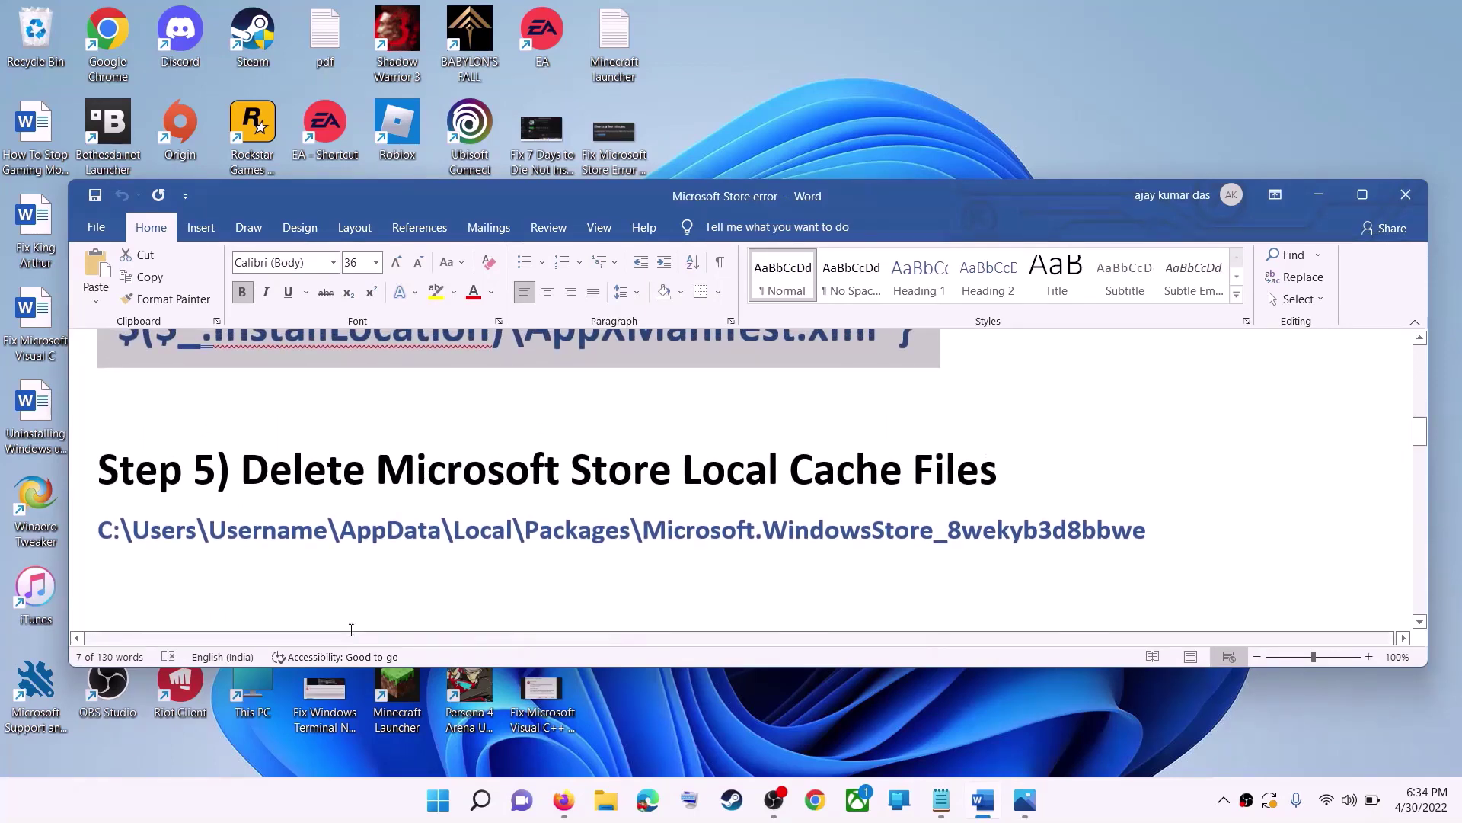
key(super+e)
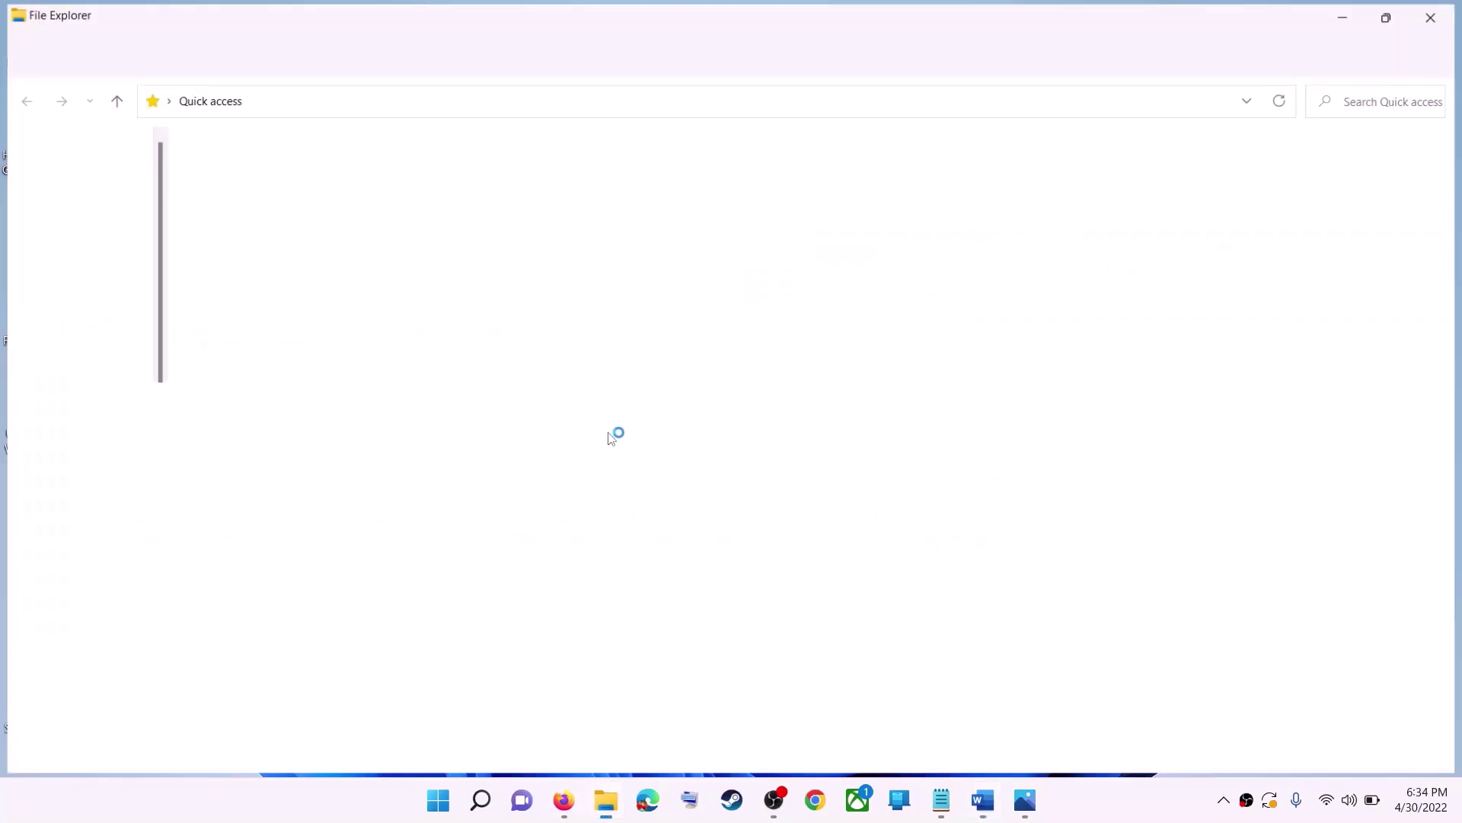
Go to the Users folder on the Windows (C:) drive and open the user's profile folder.
click(82, 339)
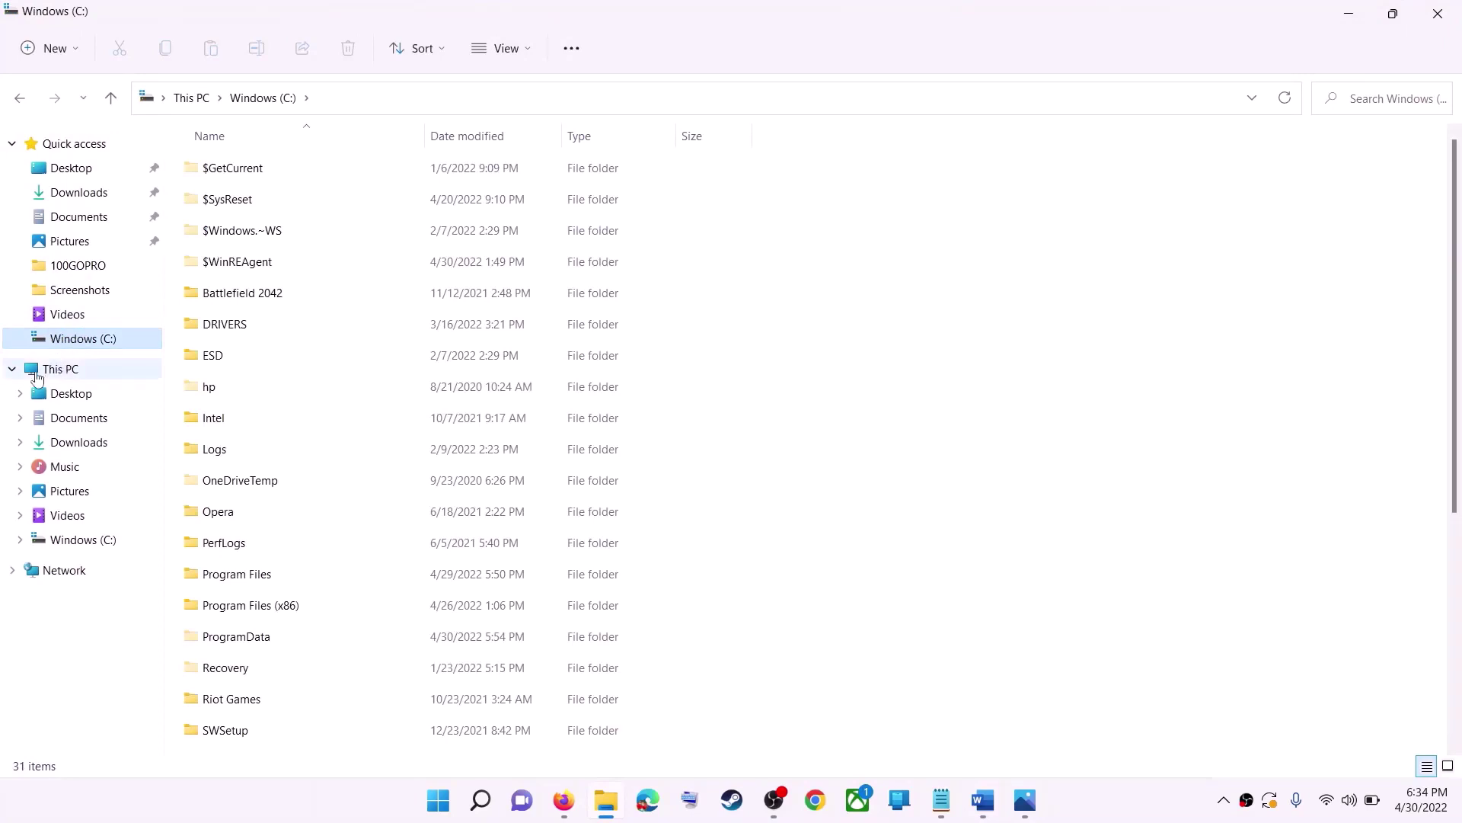
click(84, 369)
click(270, 301)
double_click(300, 316)
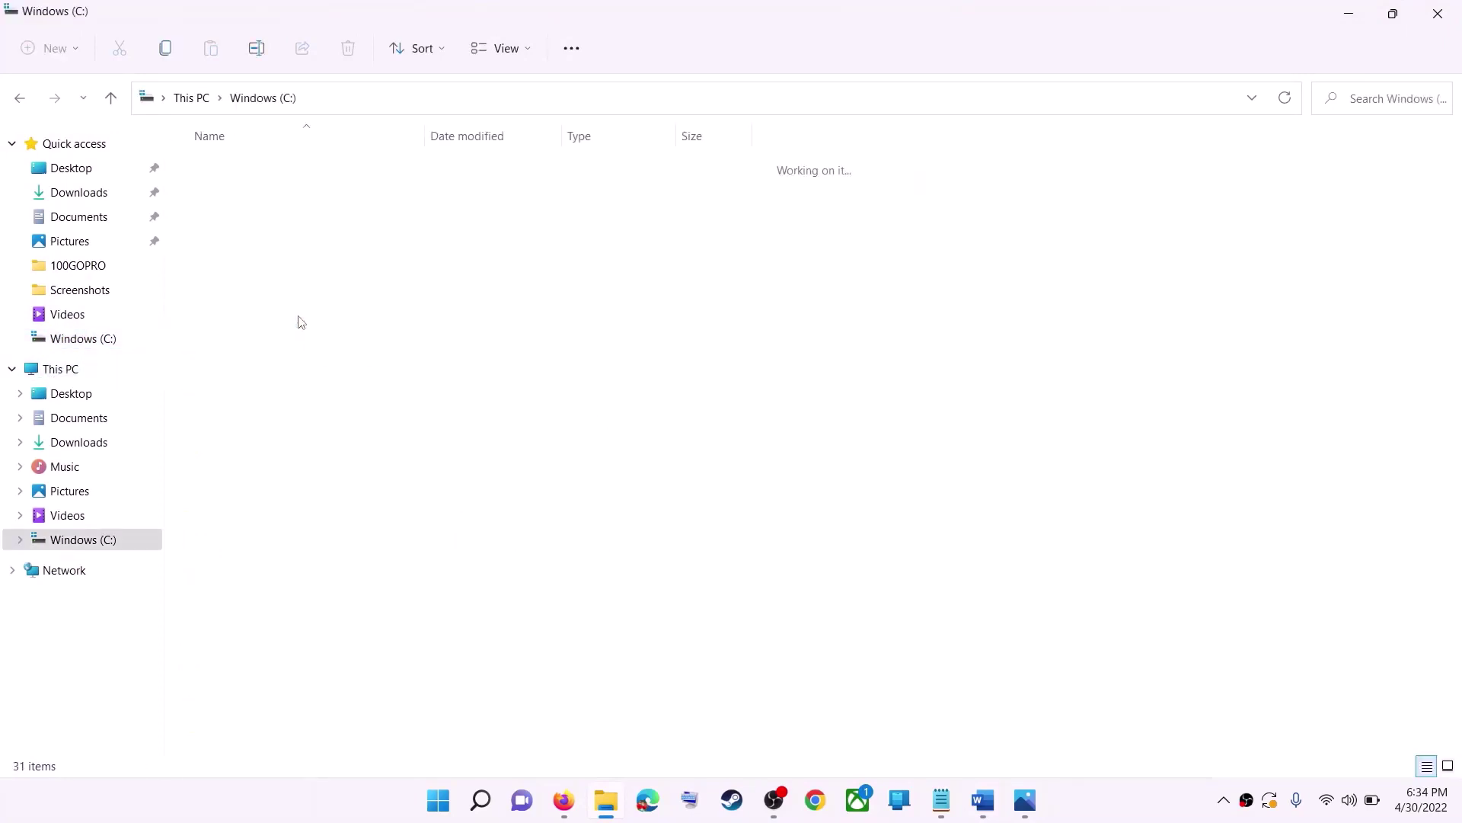
scroll(354, 575, down, 4)
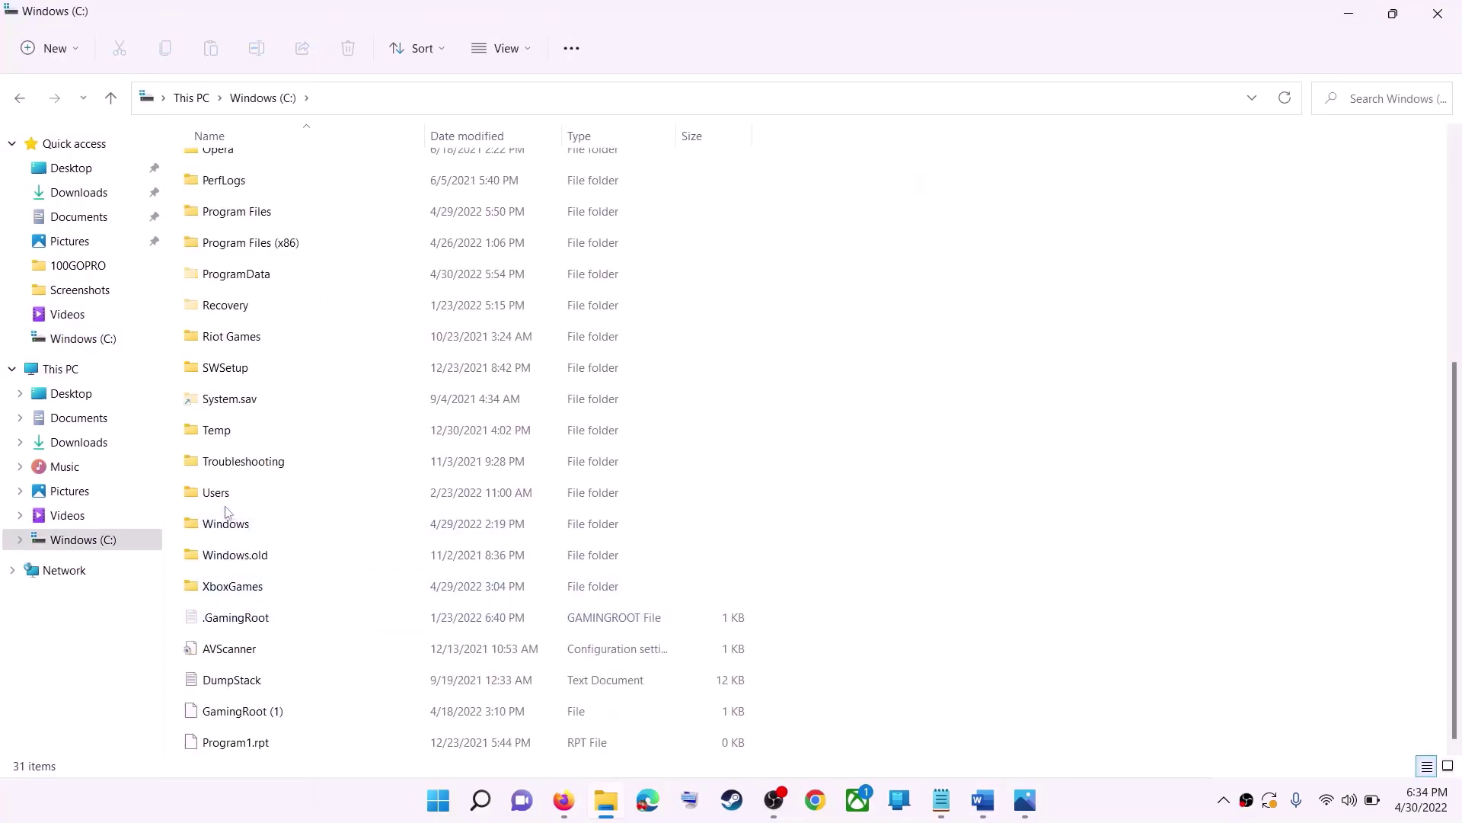
click(296, 502)
double_click(253, 492)
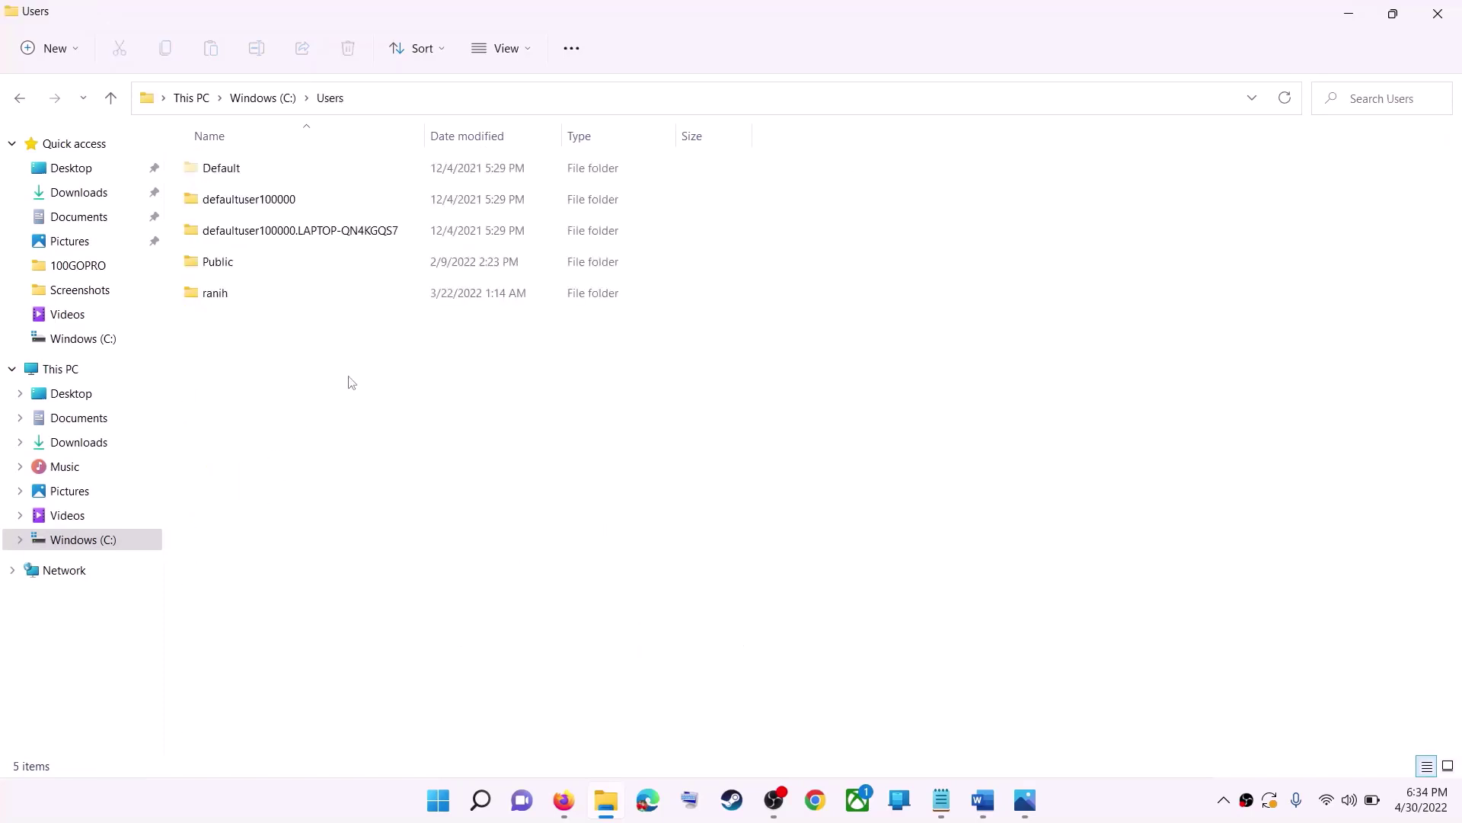
click(252, 302)
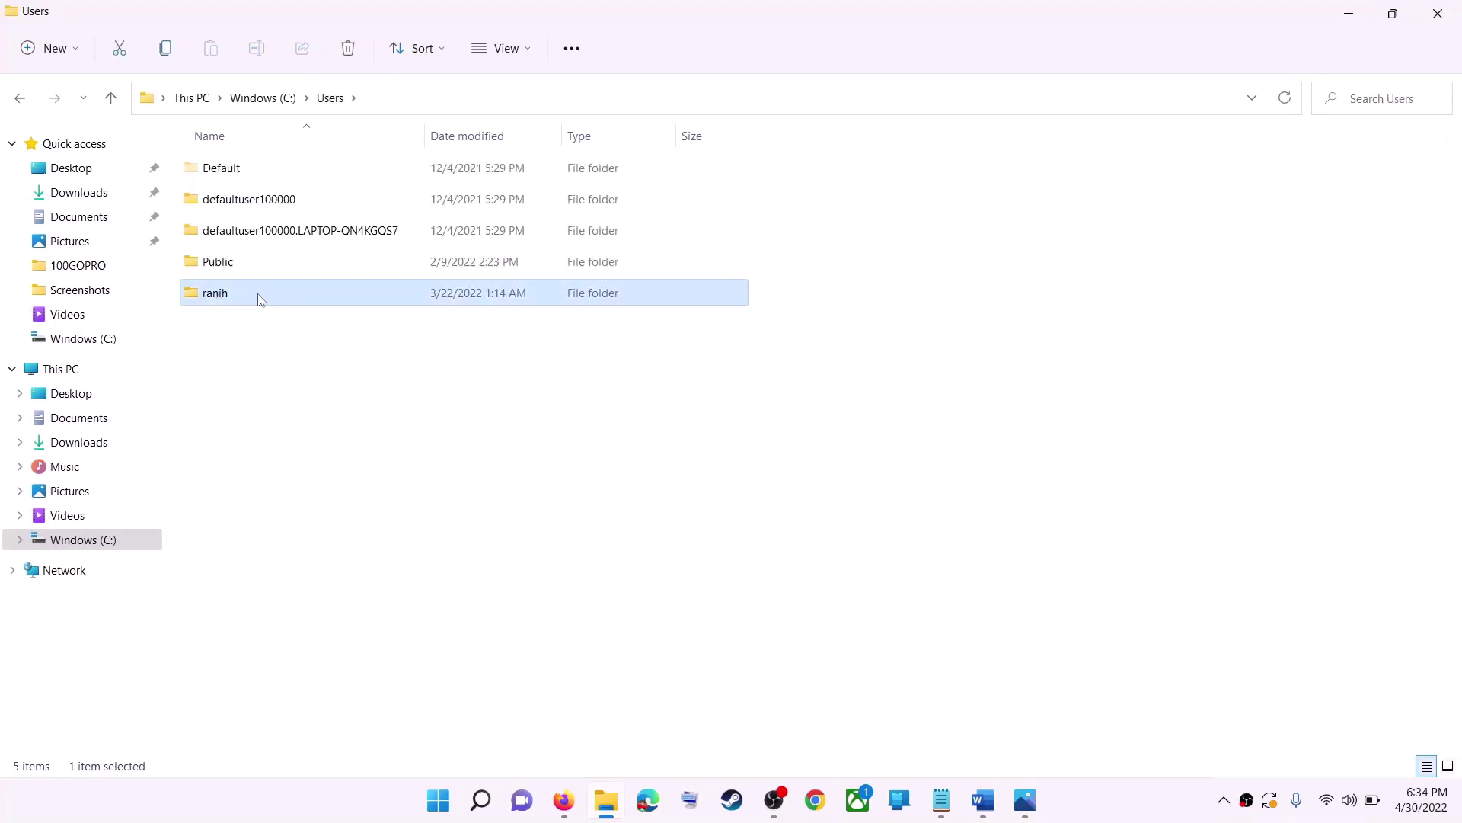
double_click(260, 297)
Check that hidden items are set to show and open the AppData folder in the user's profile.
click(303, 364)
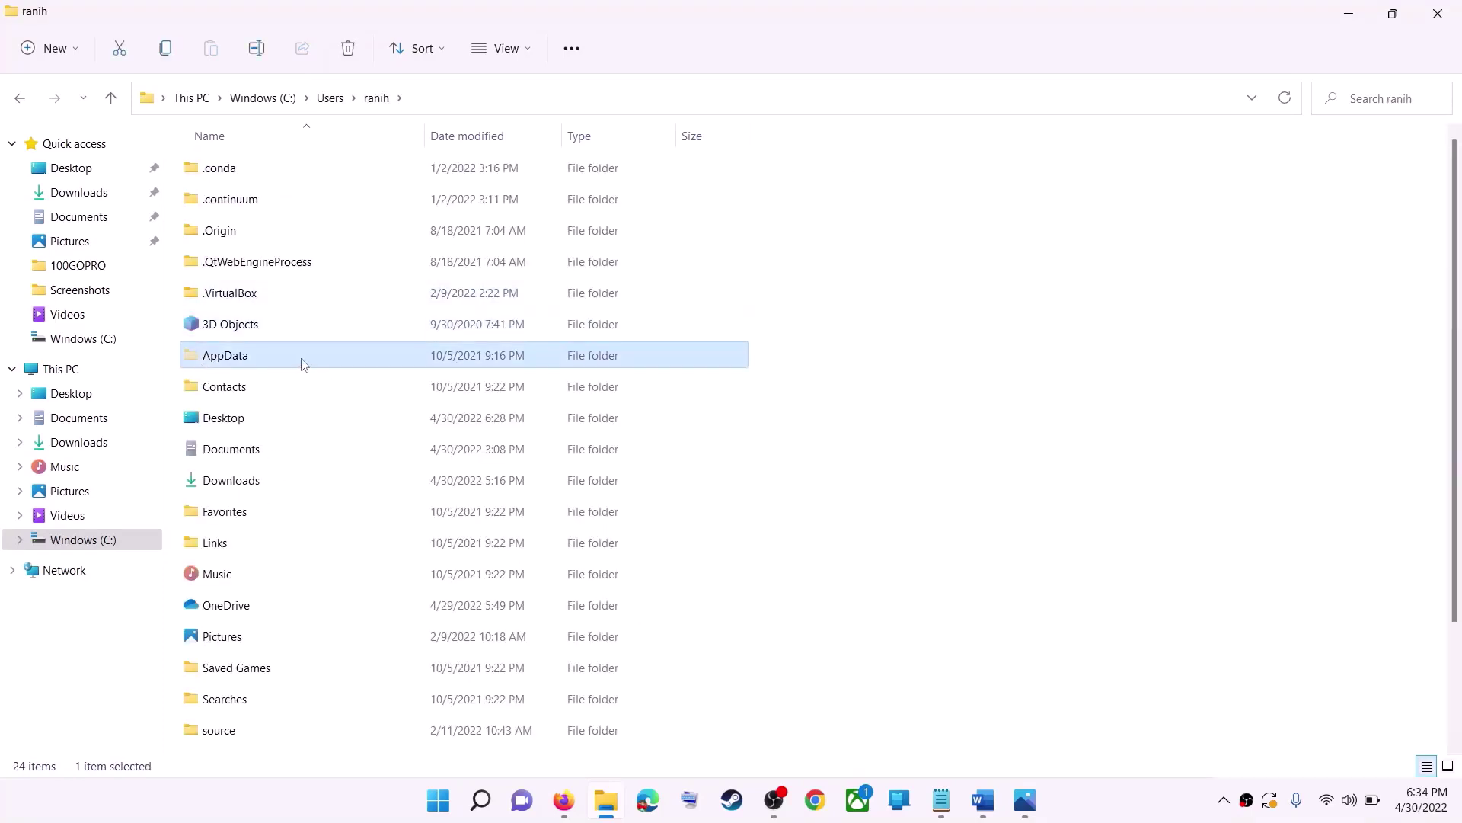
click(530, 58)
mouse_move(499, 381)
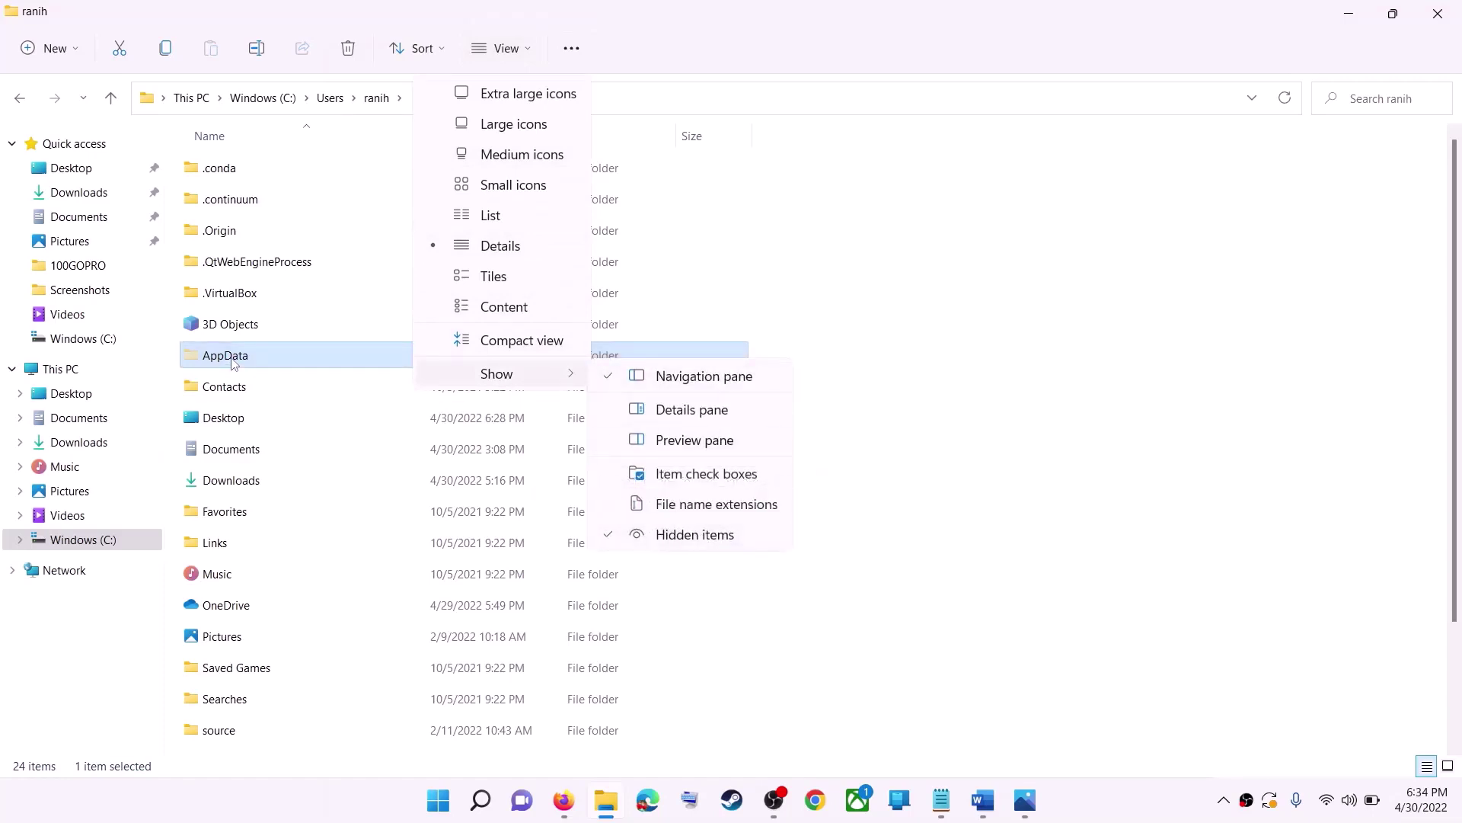
click(320, 65)
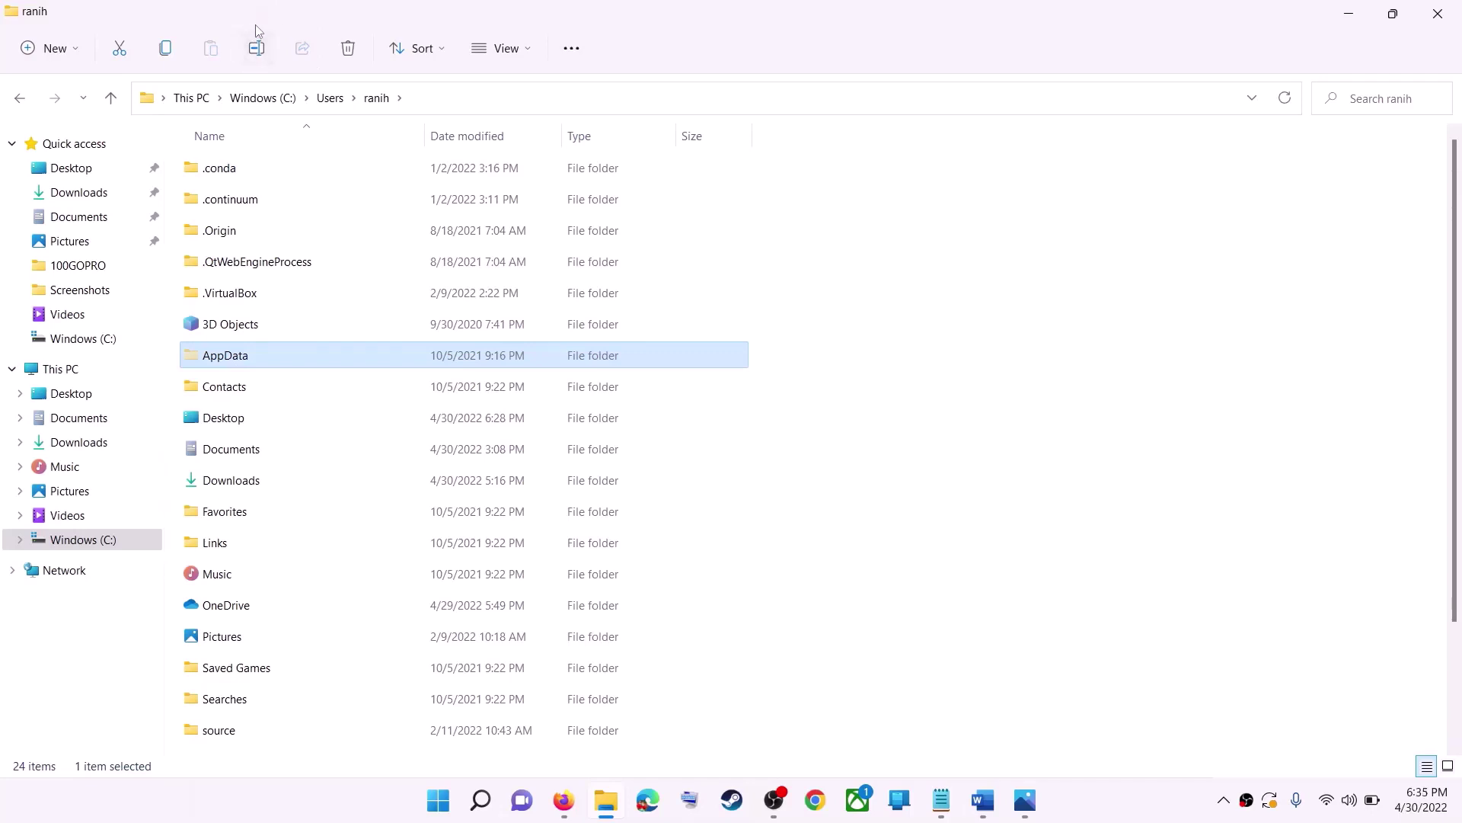
double_click(271, 357)
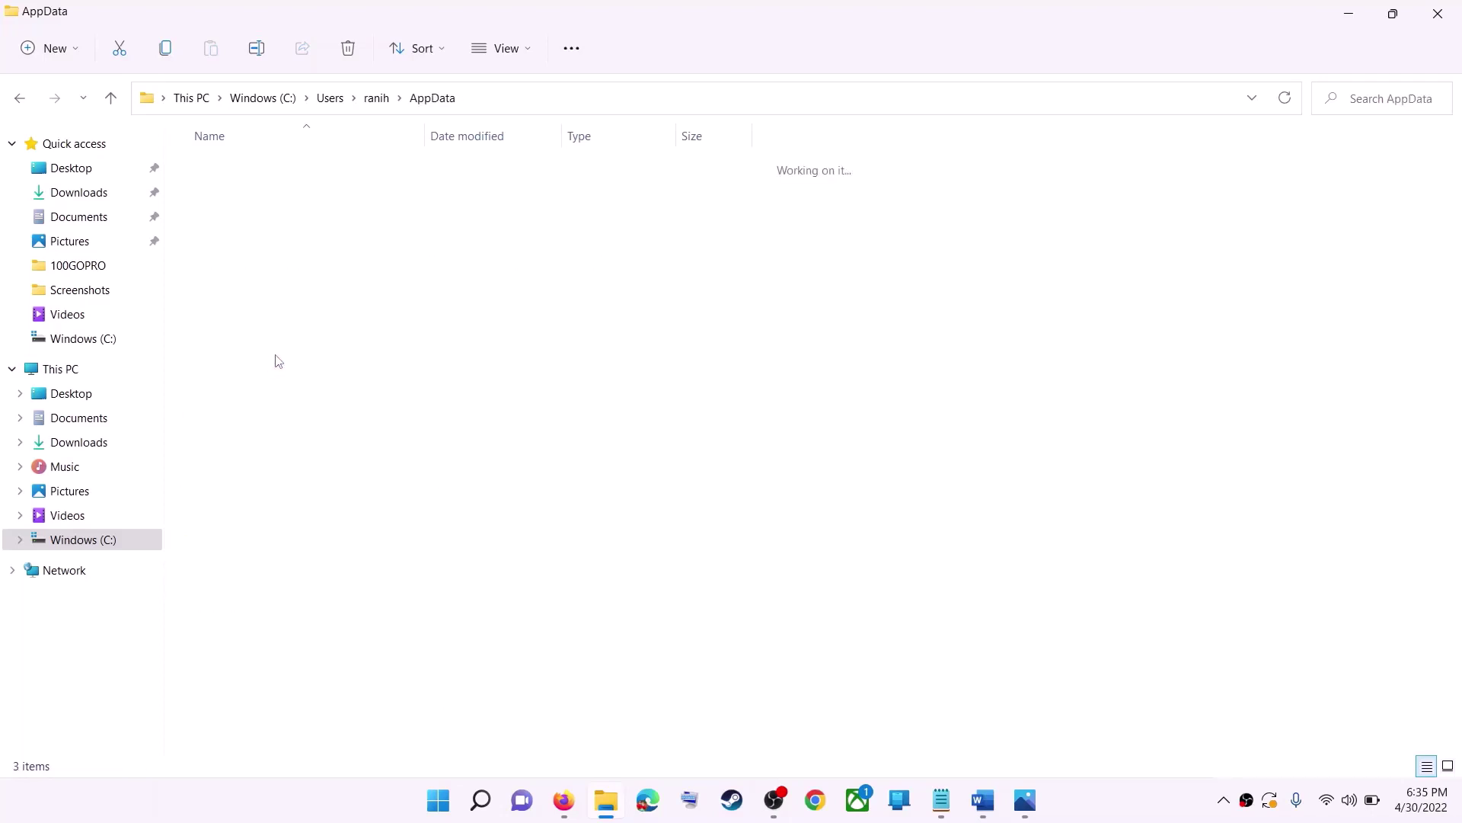
Open the Local folder inside AppData and open its Packages folder.
click(235, 171)
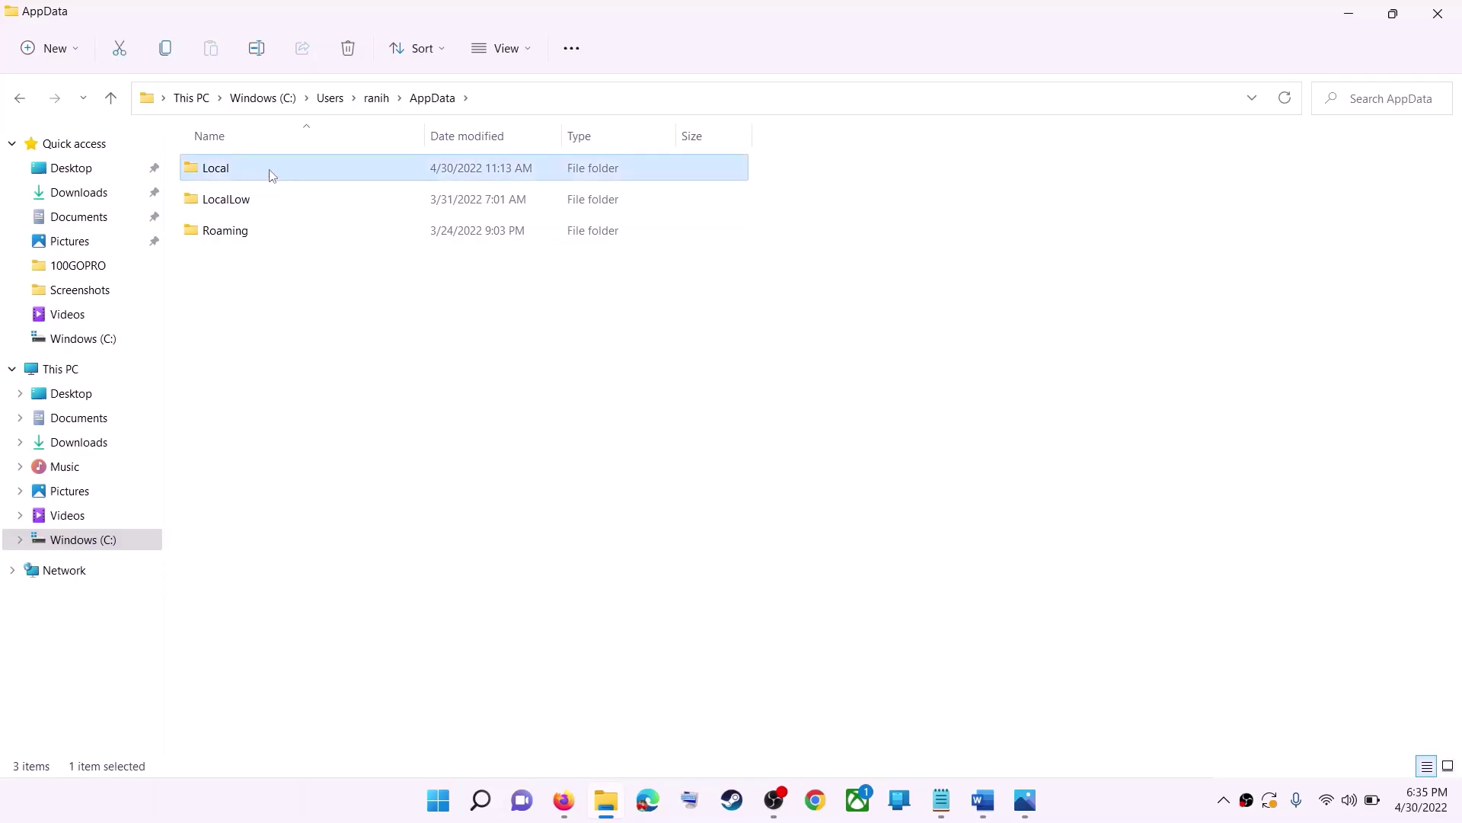
double_click(271, 171)
click(228, 296)
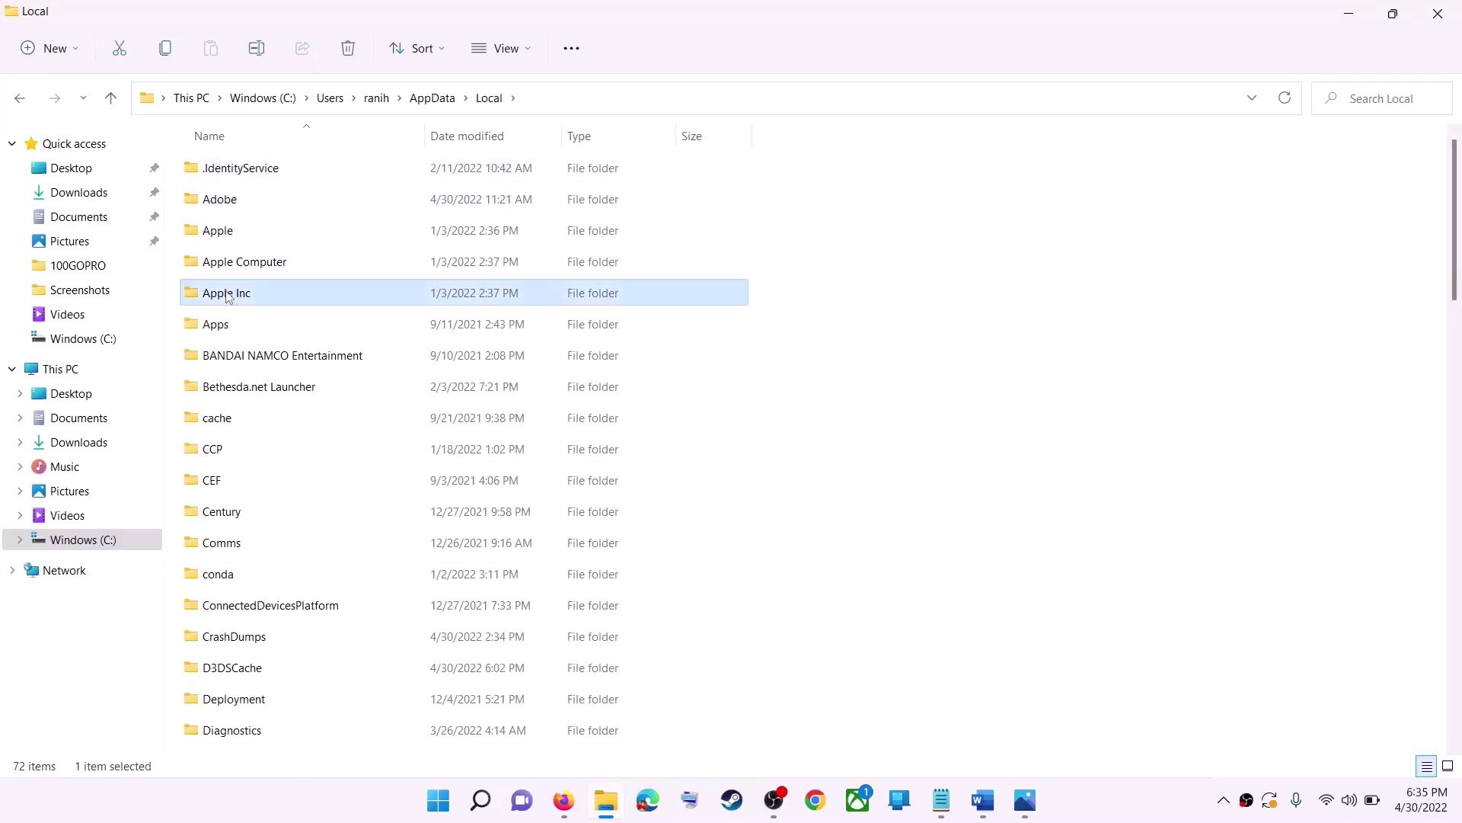
key(p)
double_click(344, 175)
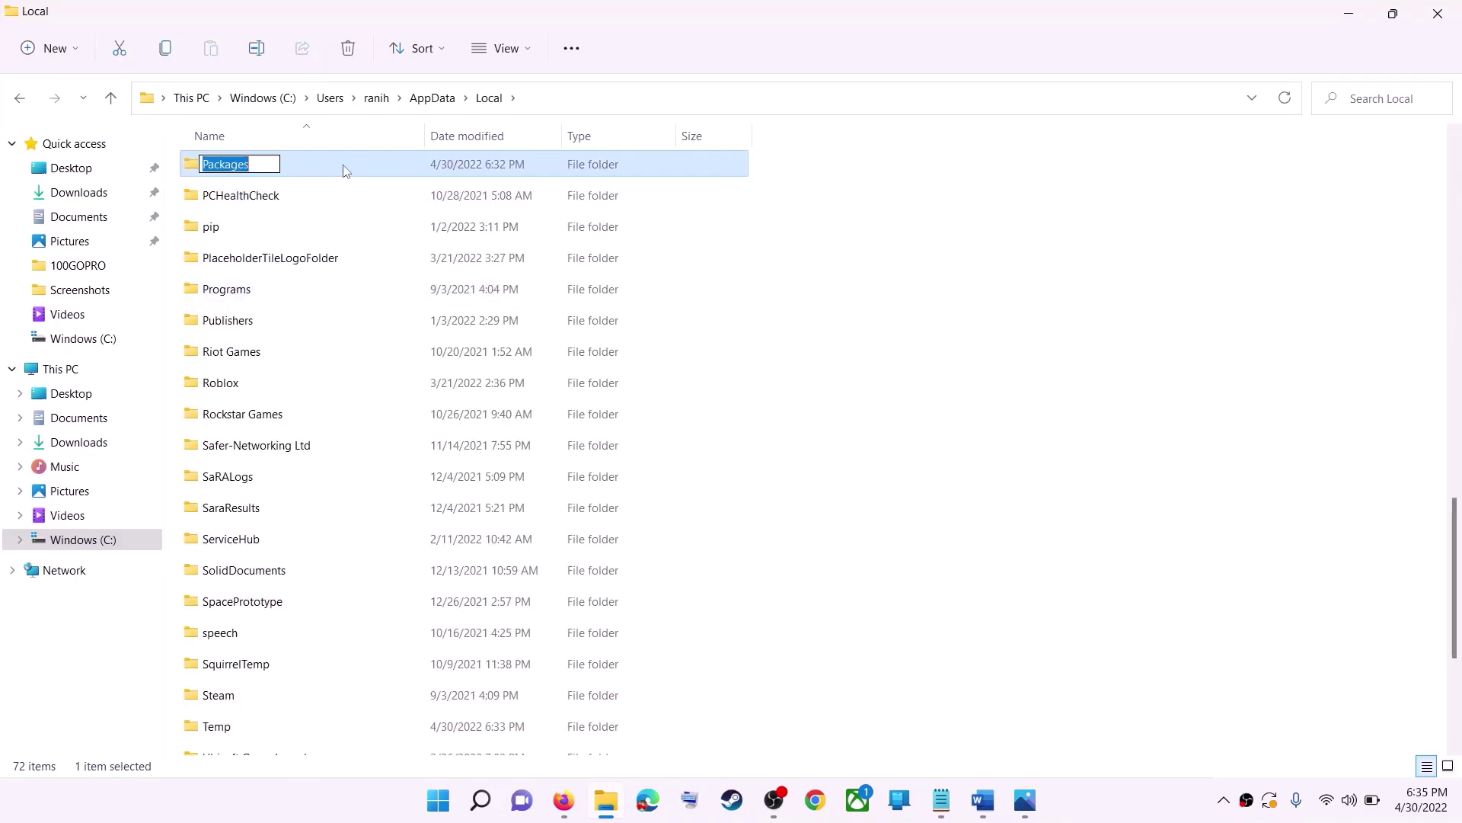
Locate the Microsoft.WindowsStore_8wekyb3d8bbwe folder in Packages, comparing with the path in the Word document, and select it.
scroll(423, 482, down, 6)
scroll(423, 482, down, 11)
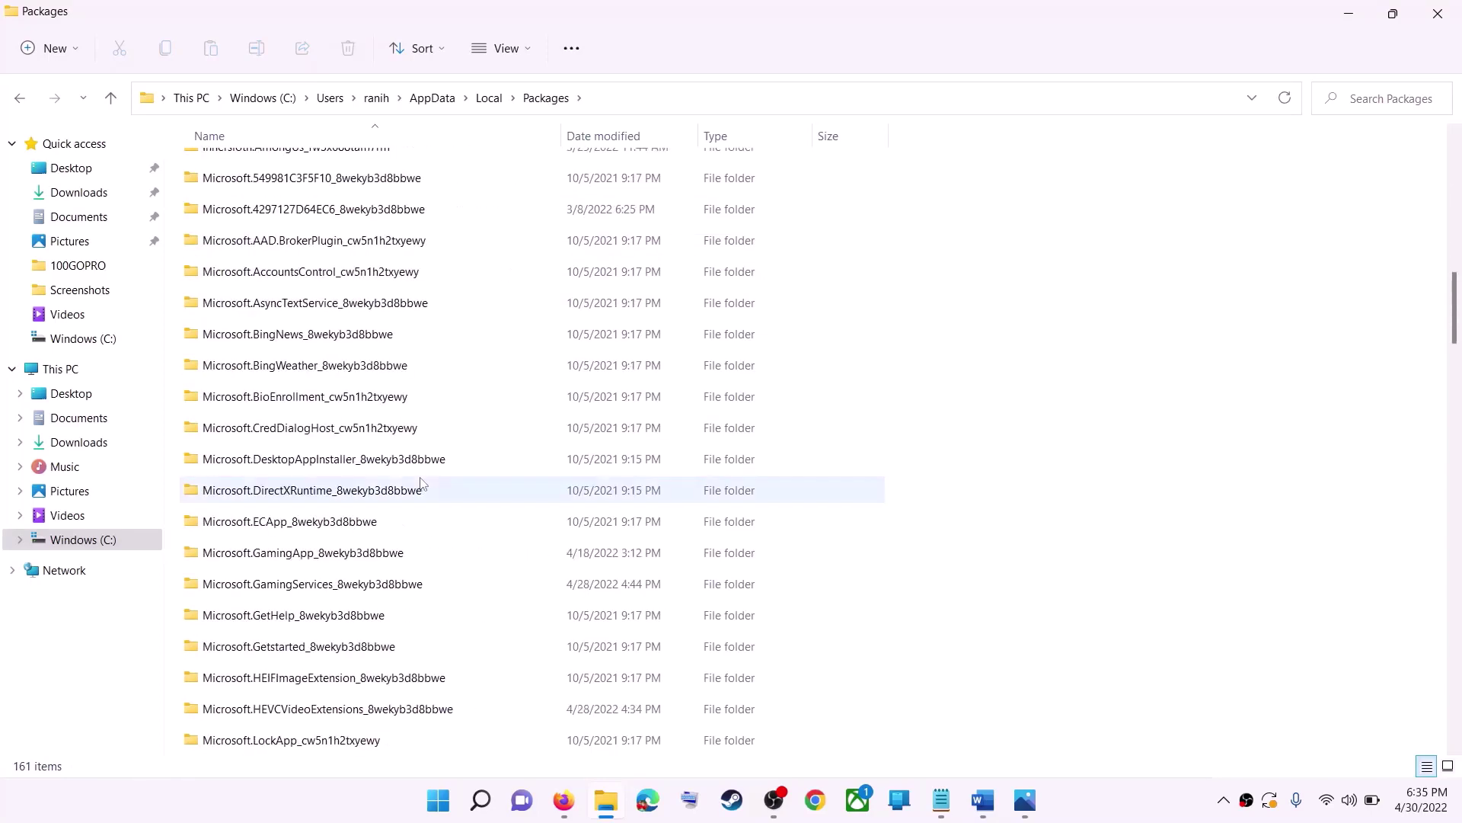
key(alt+Tab)
key(alt+Tab)
scroll(495, 510, down, 20)
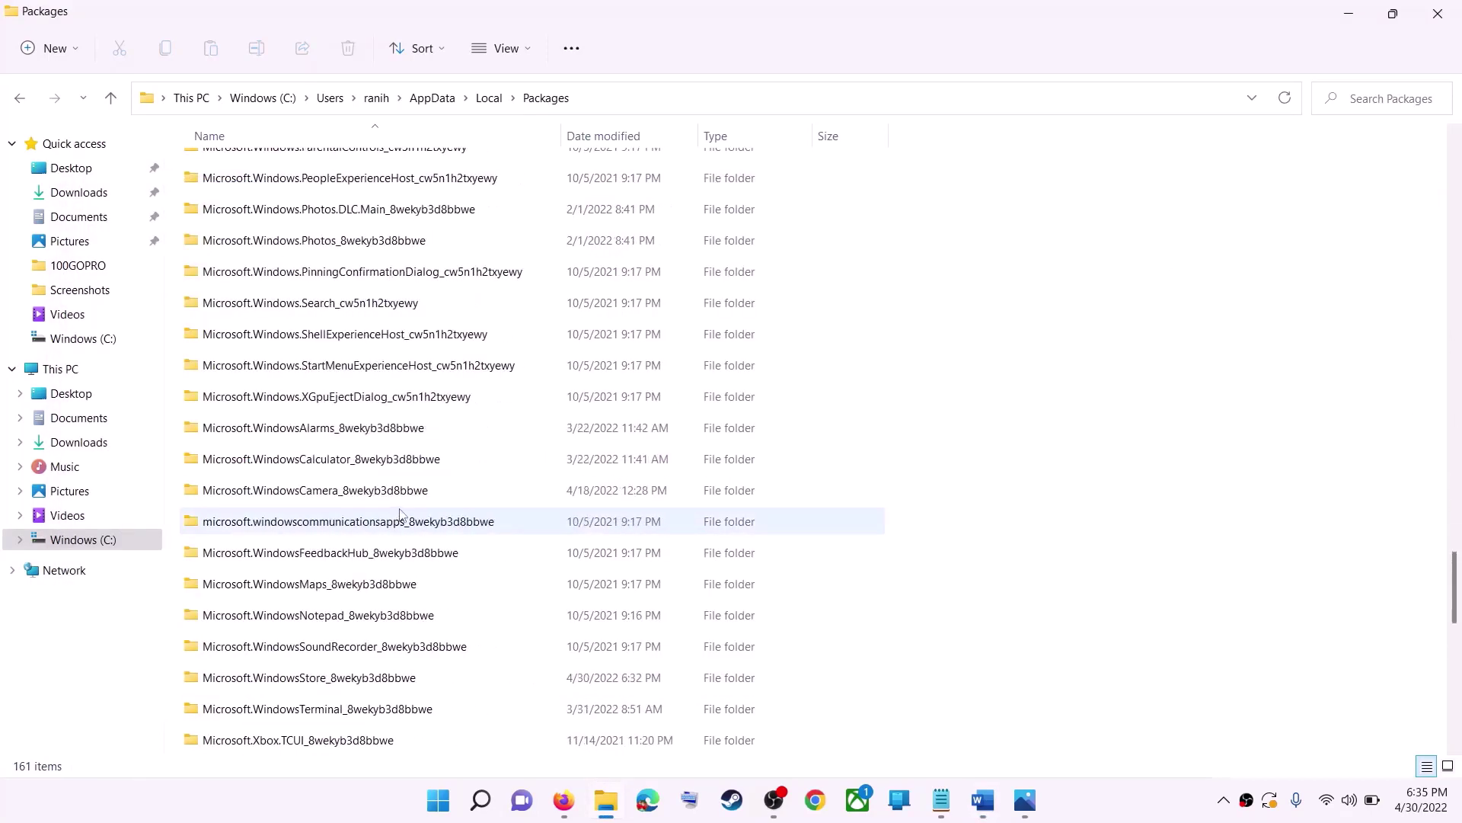
scroll(404, 518, down, 3)
click(318, 402)
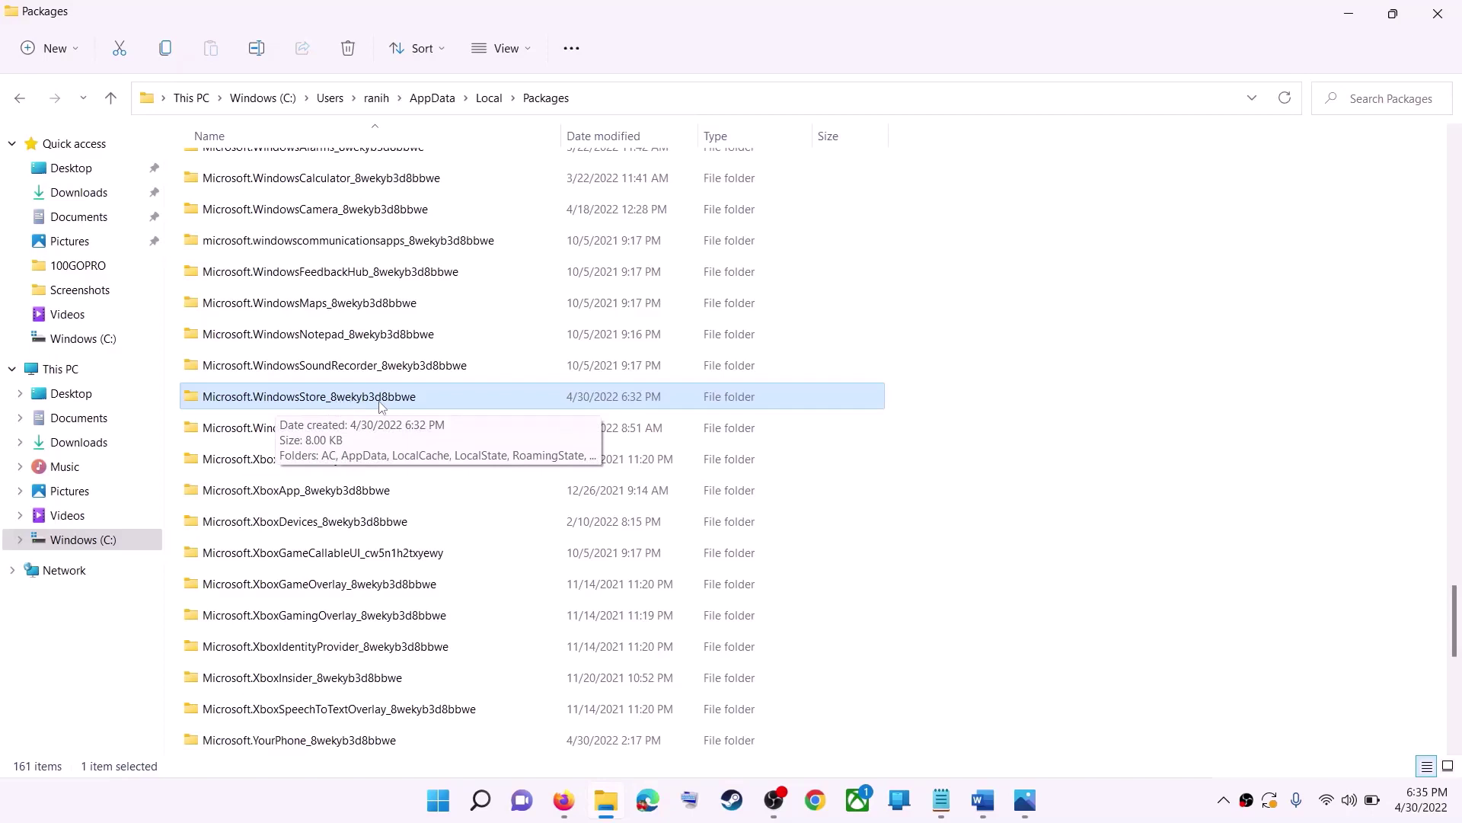
Open the Microsoft.WindowsStore_8wekyb3d8bbwe folder and delete its LocalCache folder.
click(311, 398)
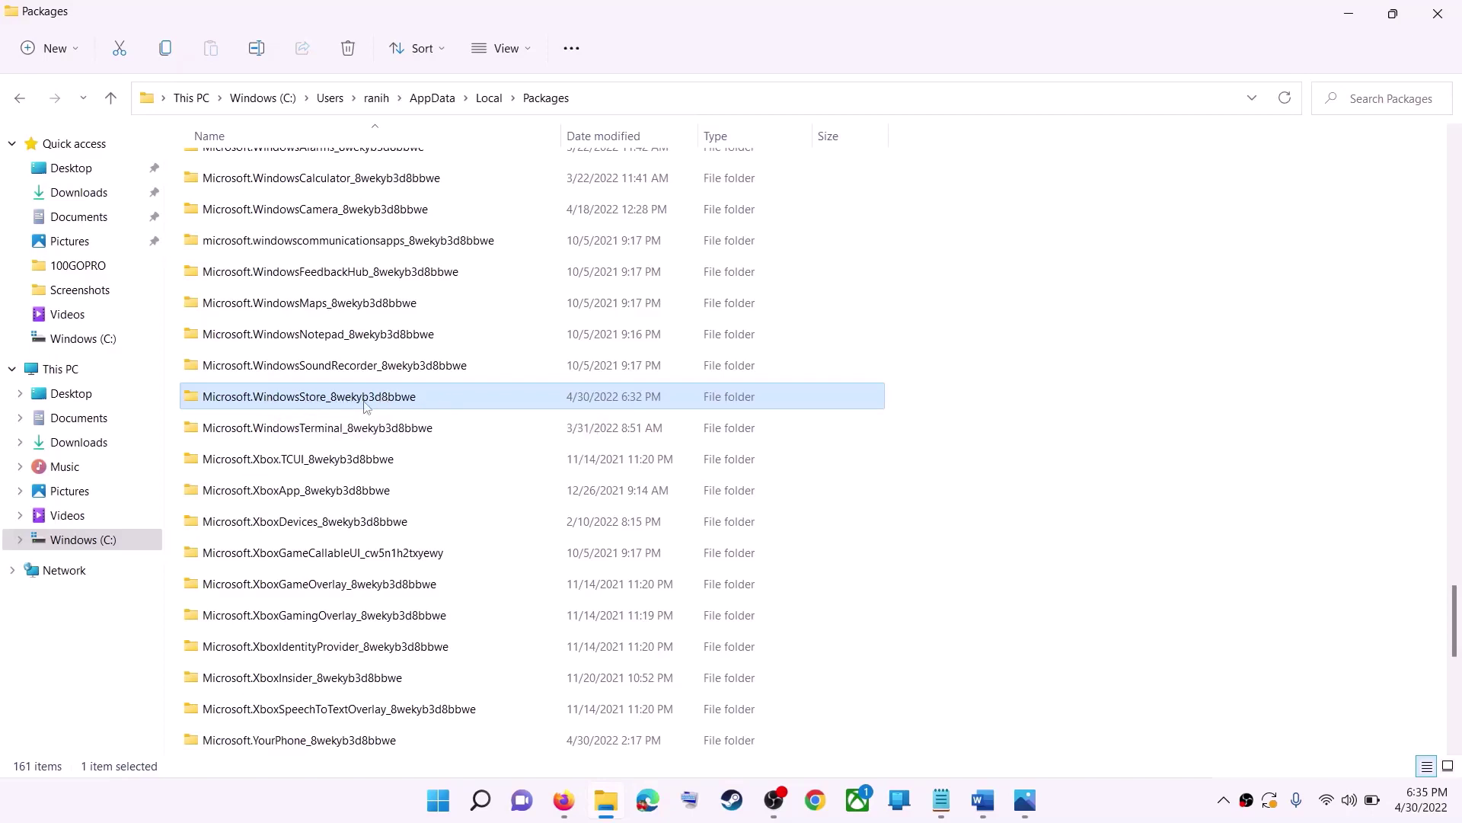
key(End)
key(Return)
double_click(456, 394)
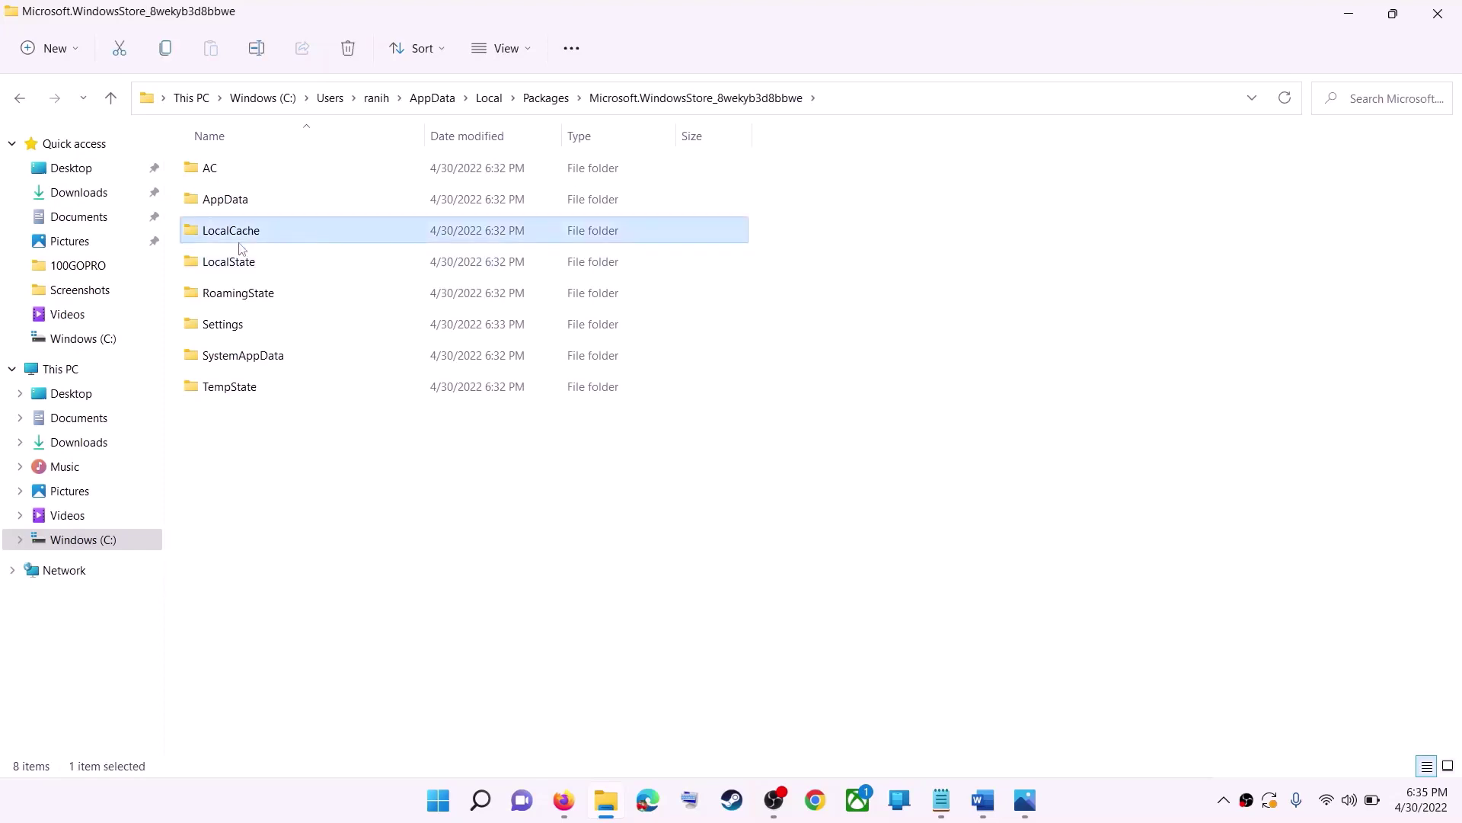
right_click(282, 243)
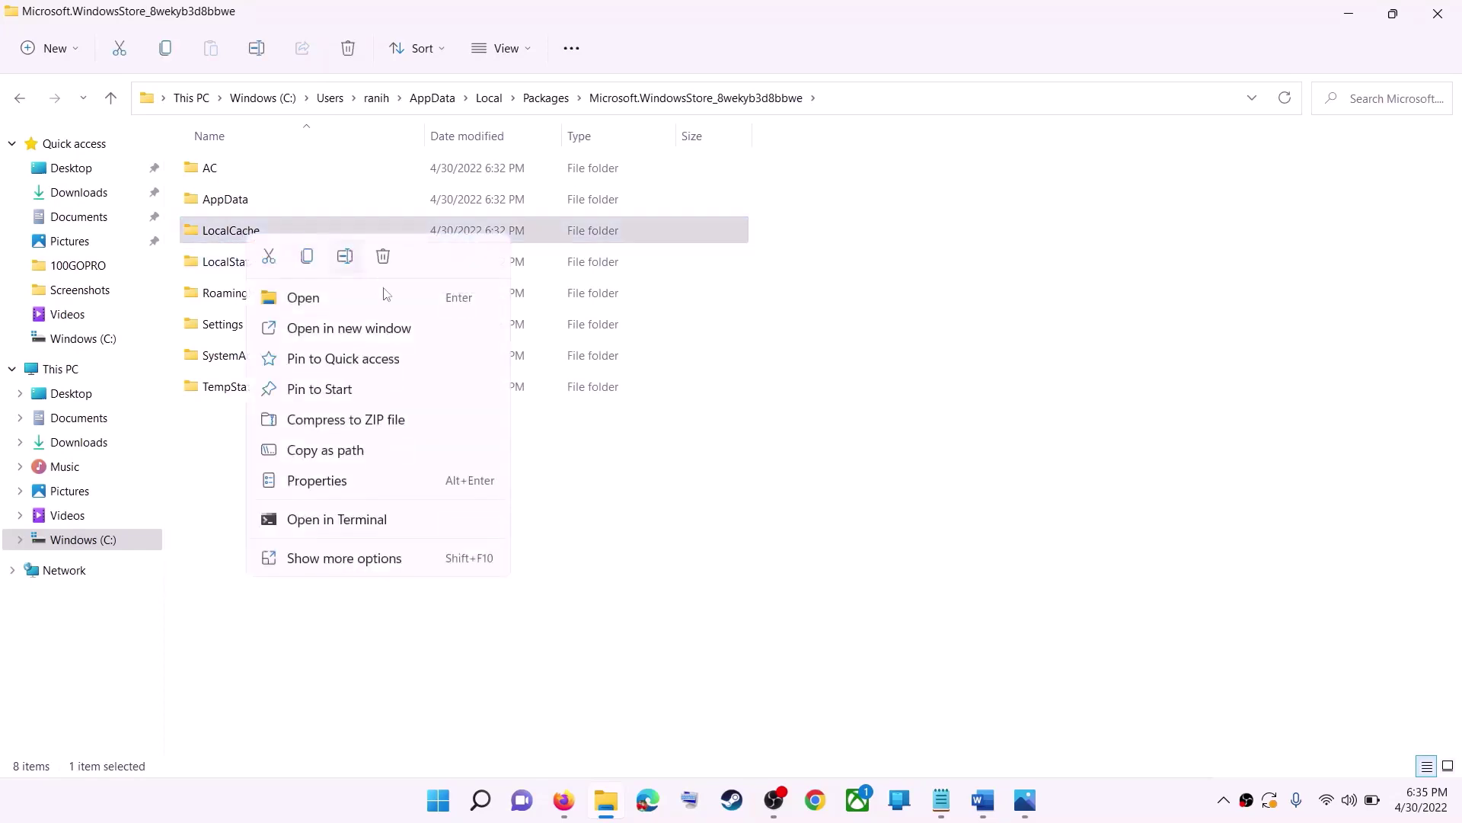
click(382, 257)
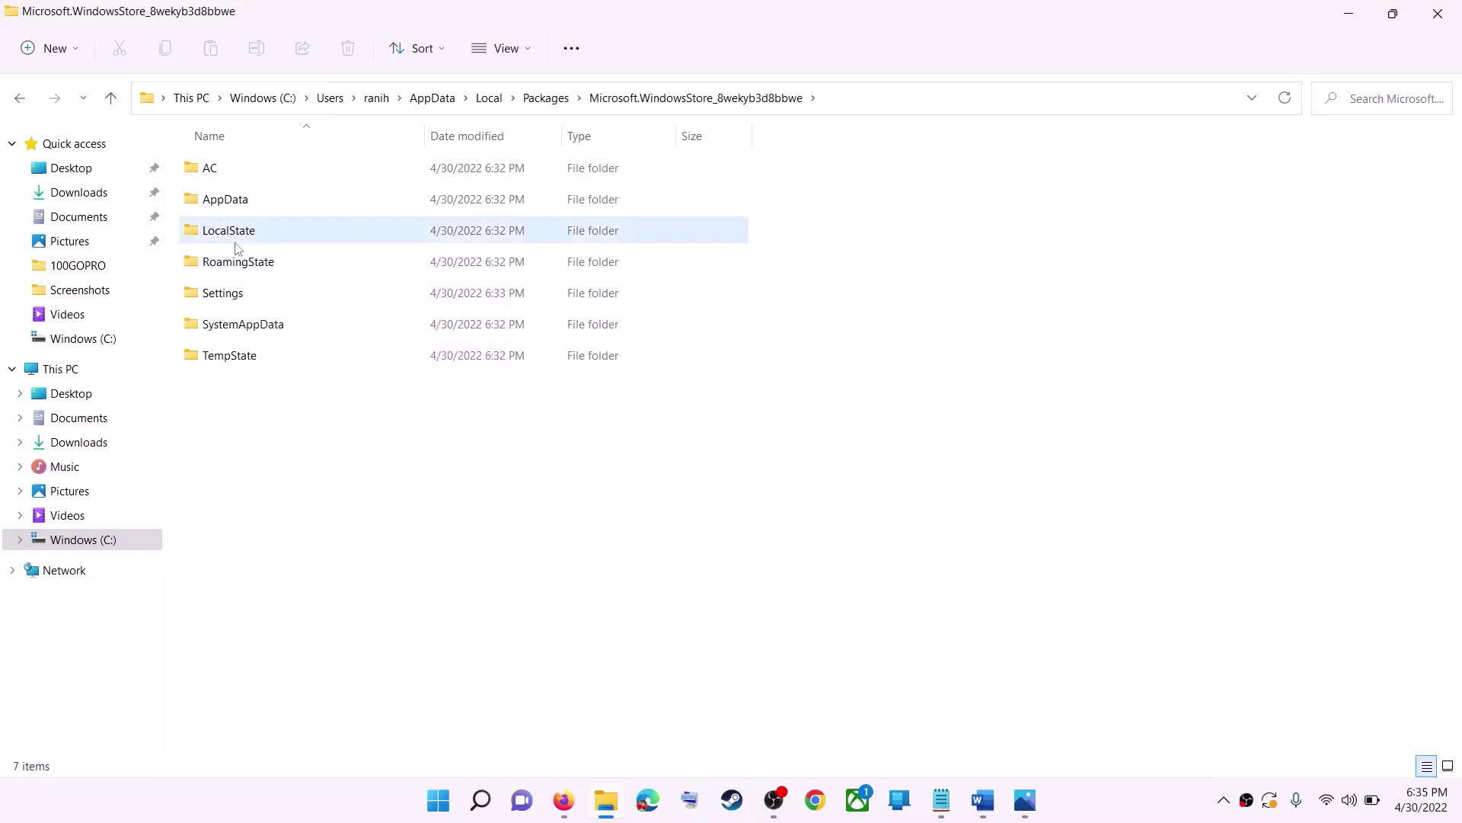
View the computer's power options without choosing one, close File Explorer and return to Step 5 in the Word document.
click(439, 799)
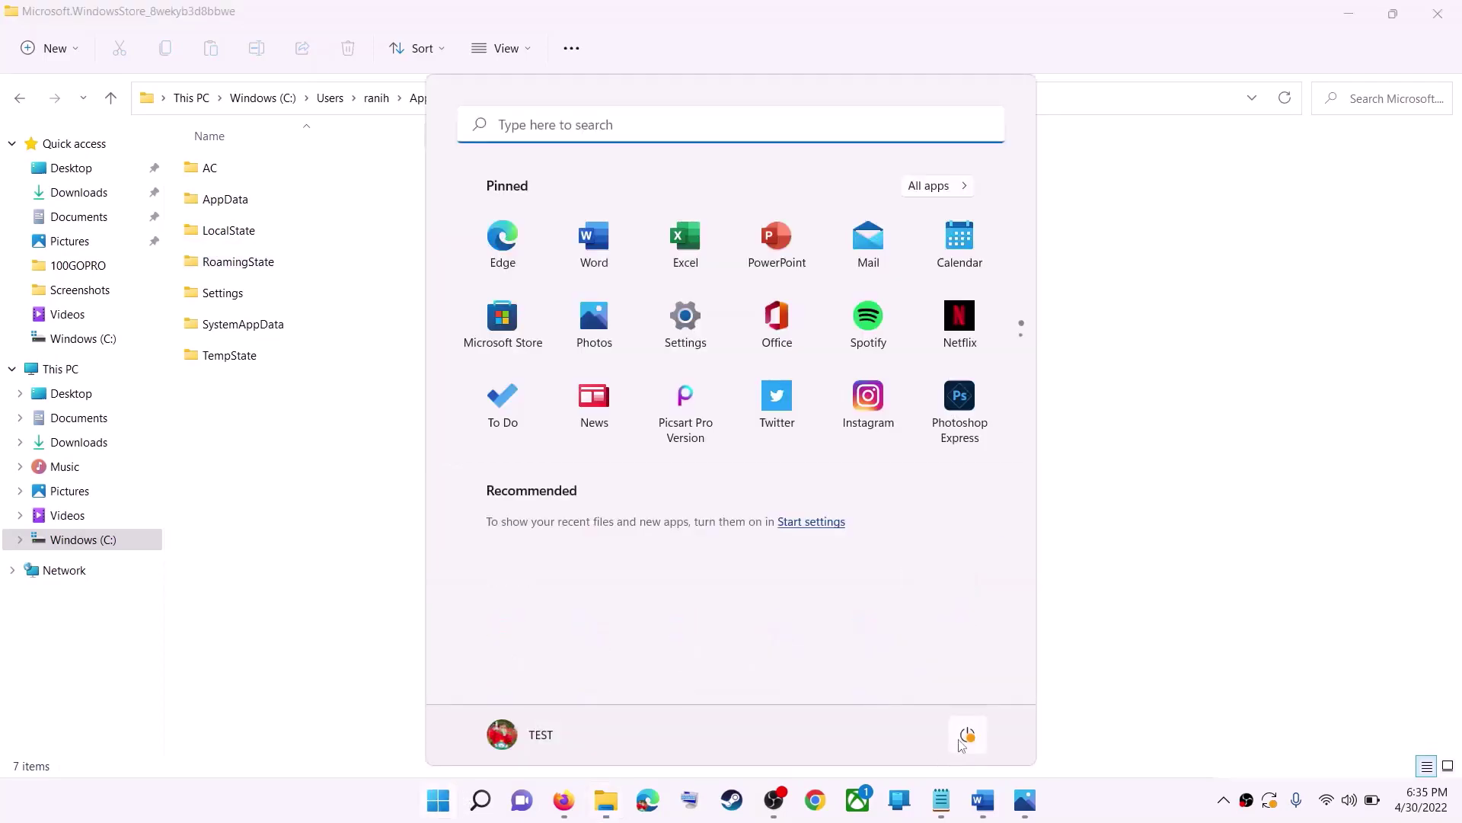
click(967, 733)
click(1377, 430)
click(1253, 381)
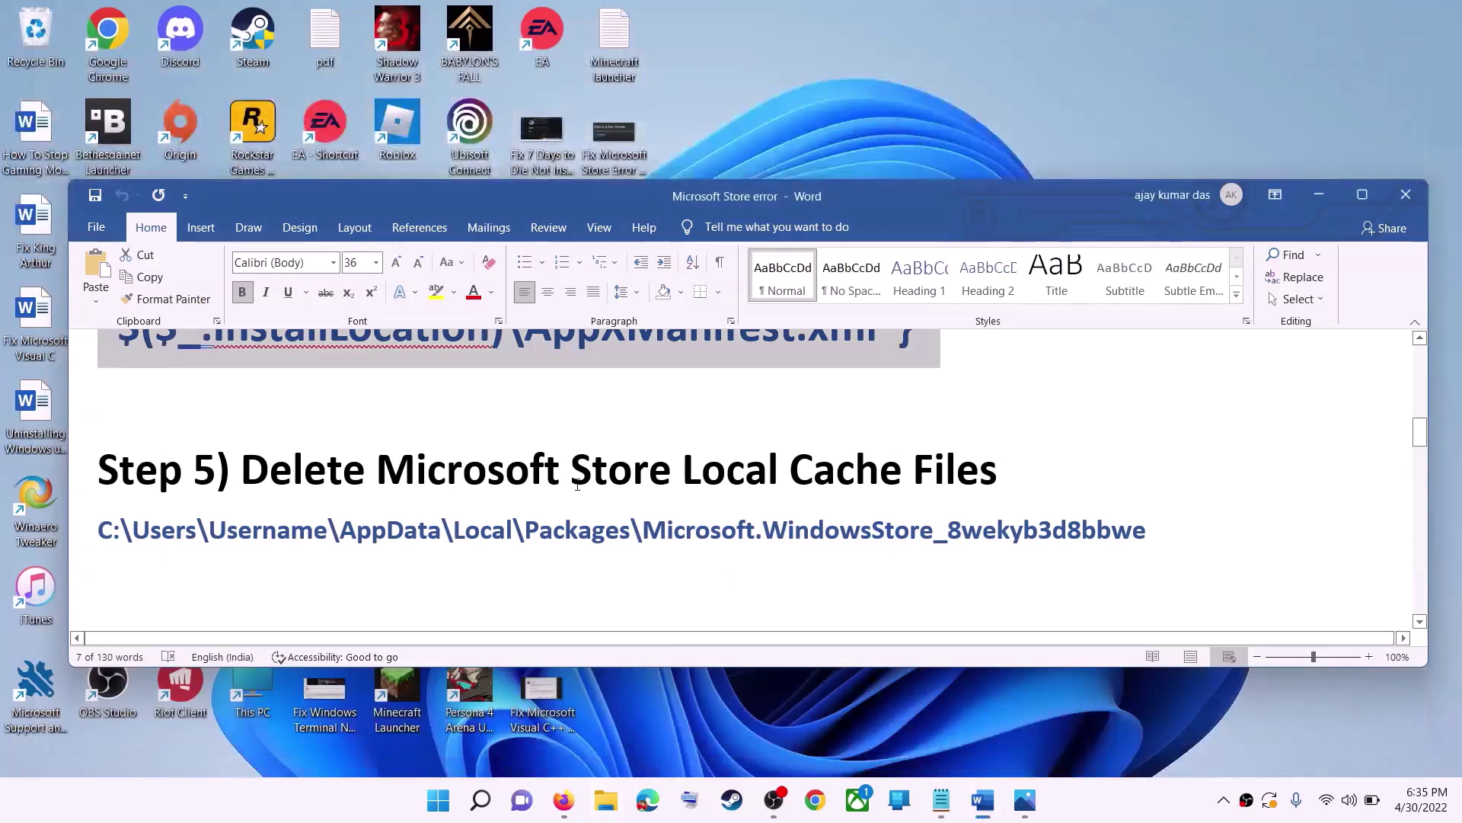
click(380, 504)
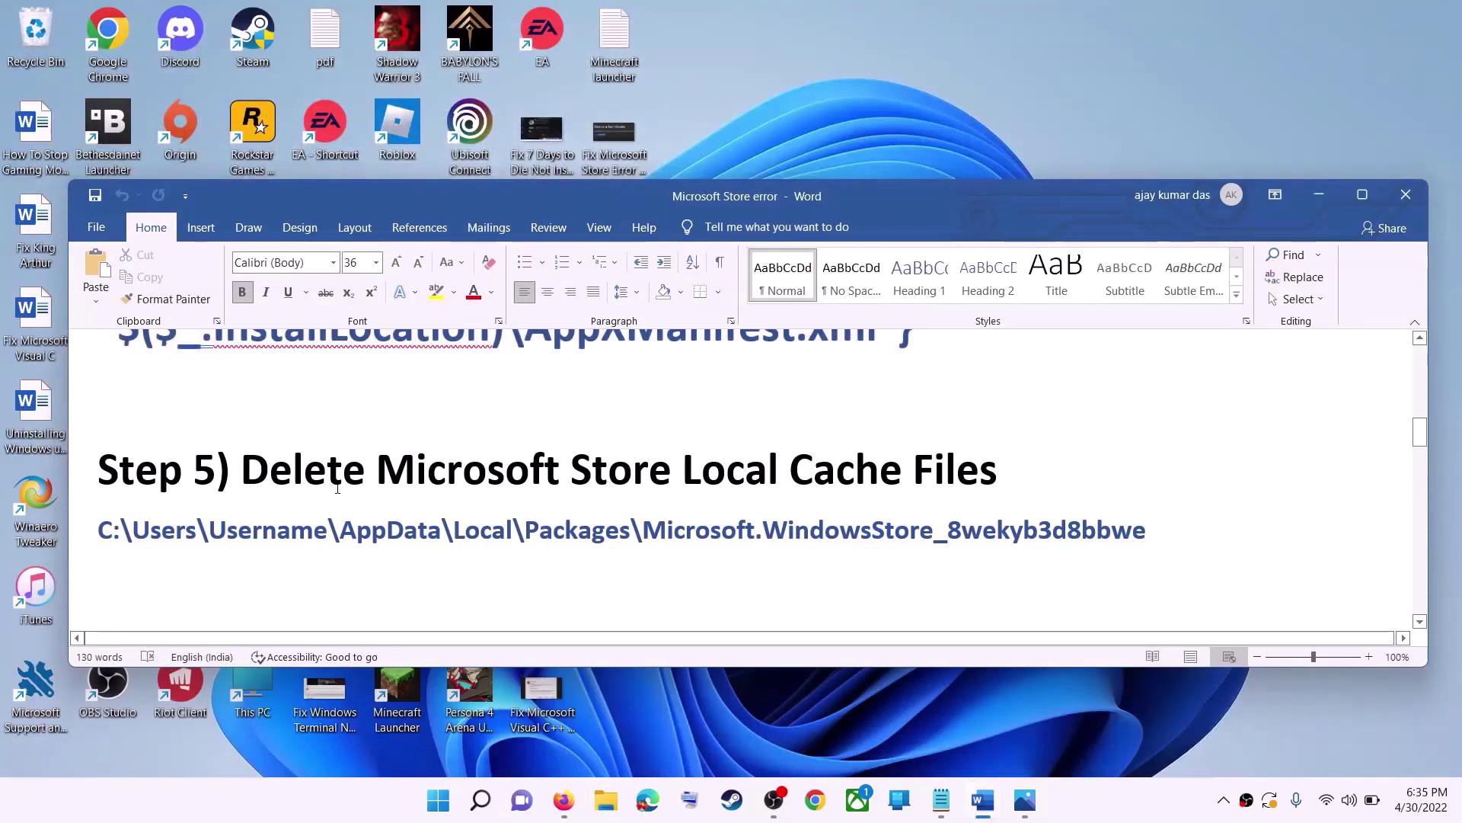
Find Step 6 in the Word document and highlight "Get Updates in store library".
scroll(397, 479, down, 1)
scroll(396, 480, down, 3)
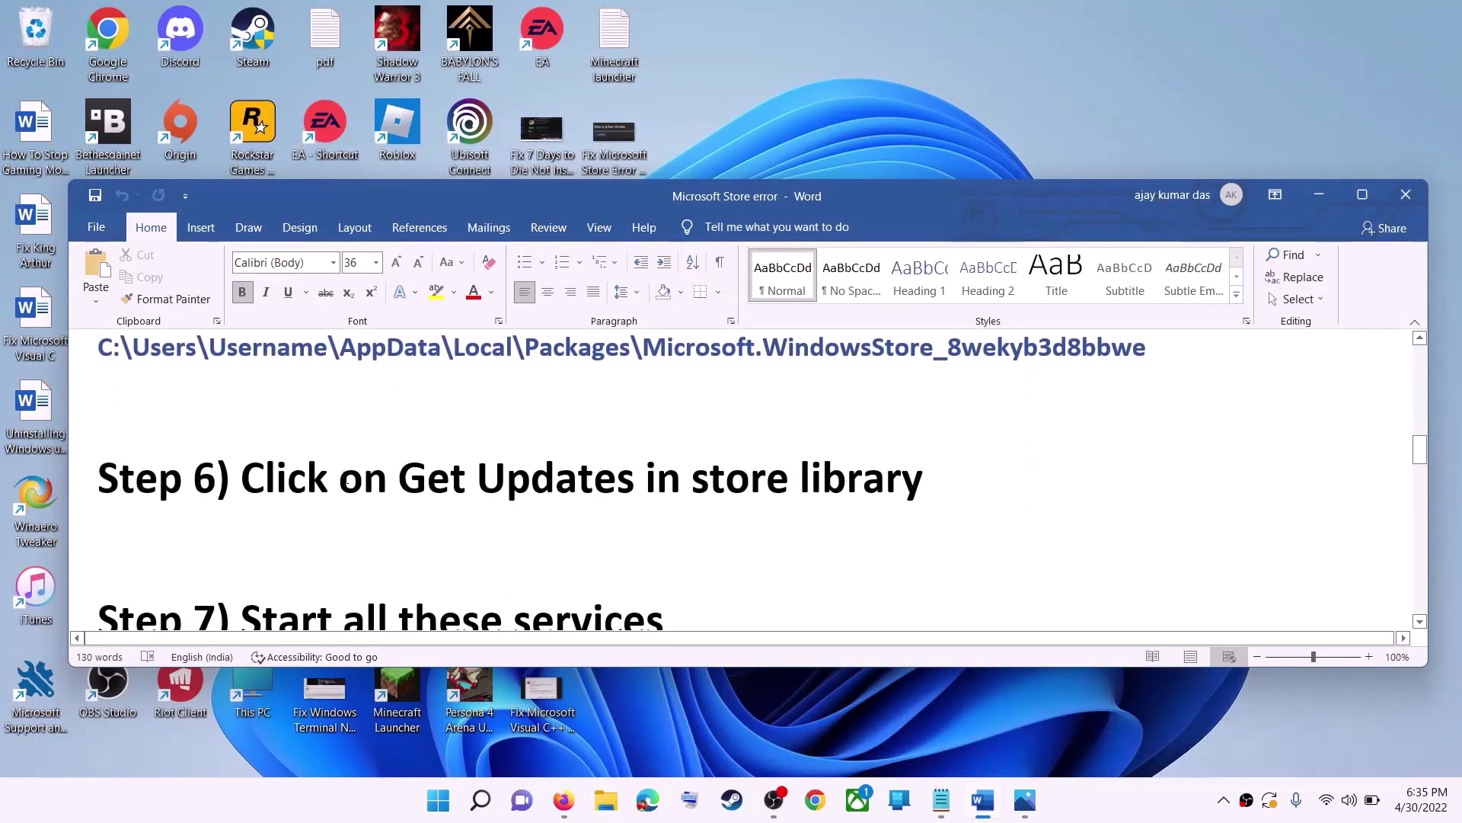
scroll(396, 518, up, 1)
drag(400, 524, 964, 521)
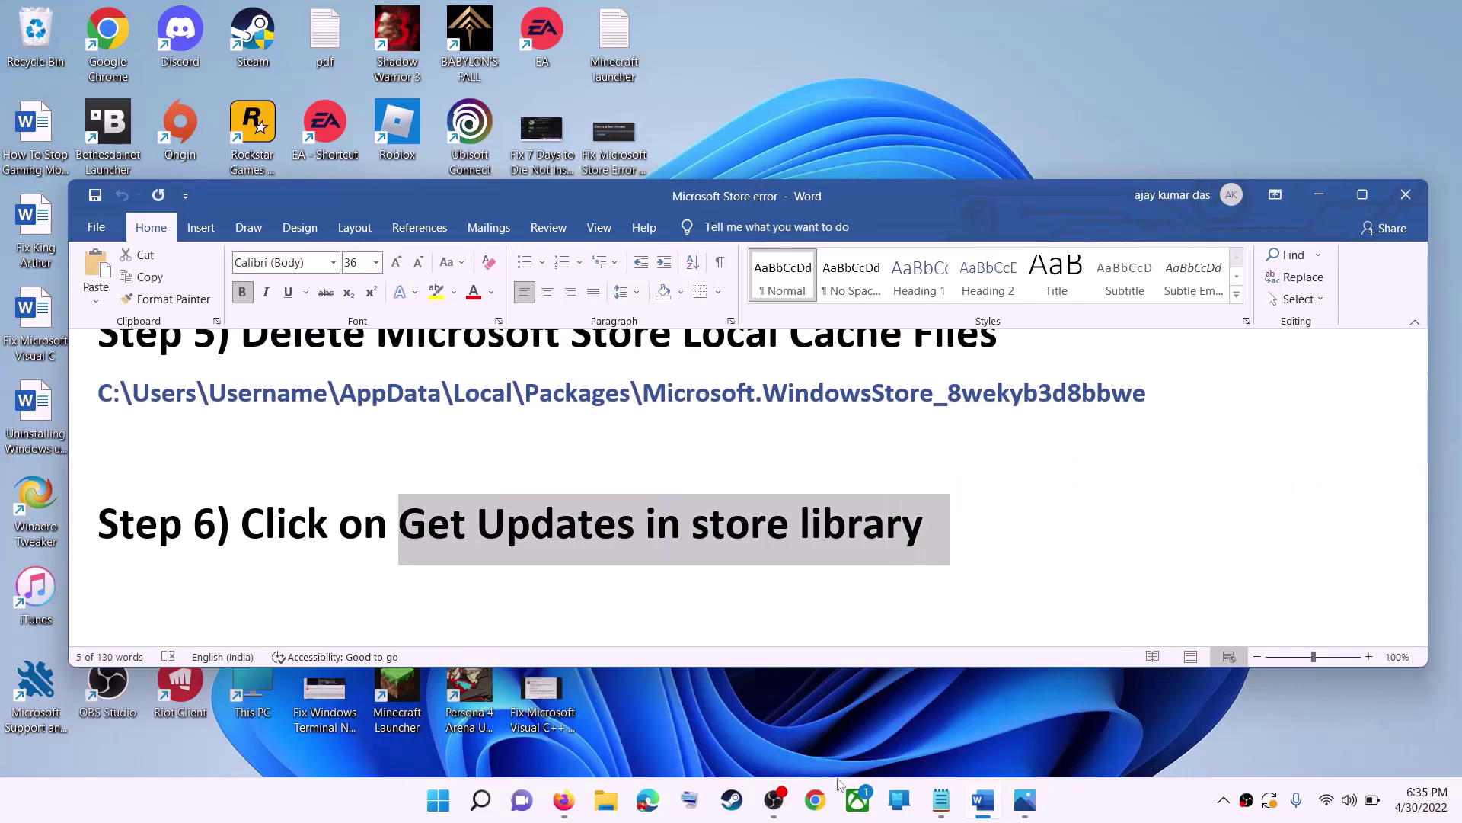
Search for "store", open Microsoft Store maximized and go to its Library page with the available updates.
click(444, 807)
click(444, 807)
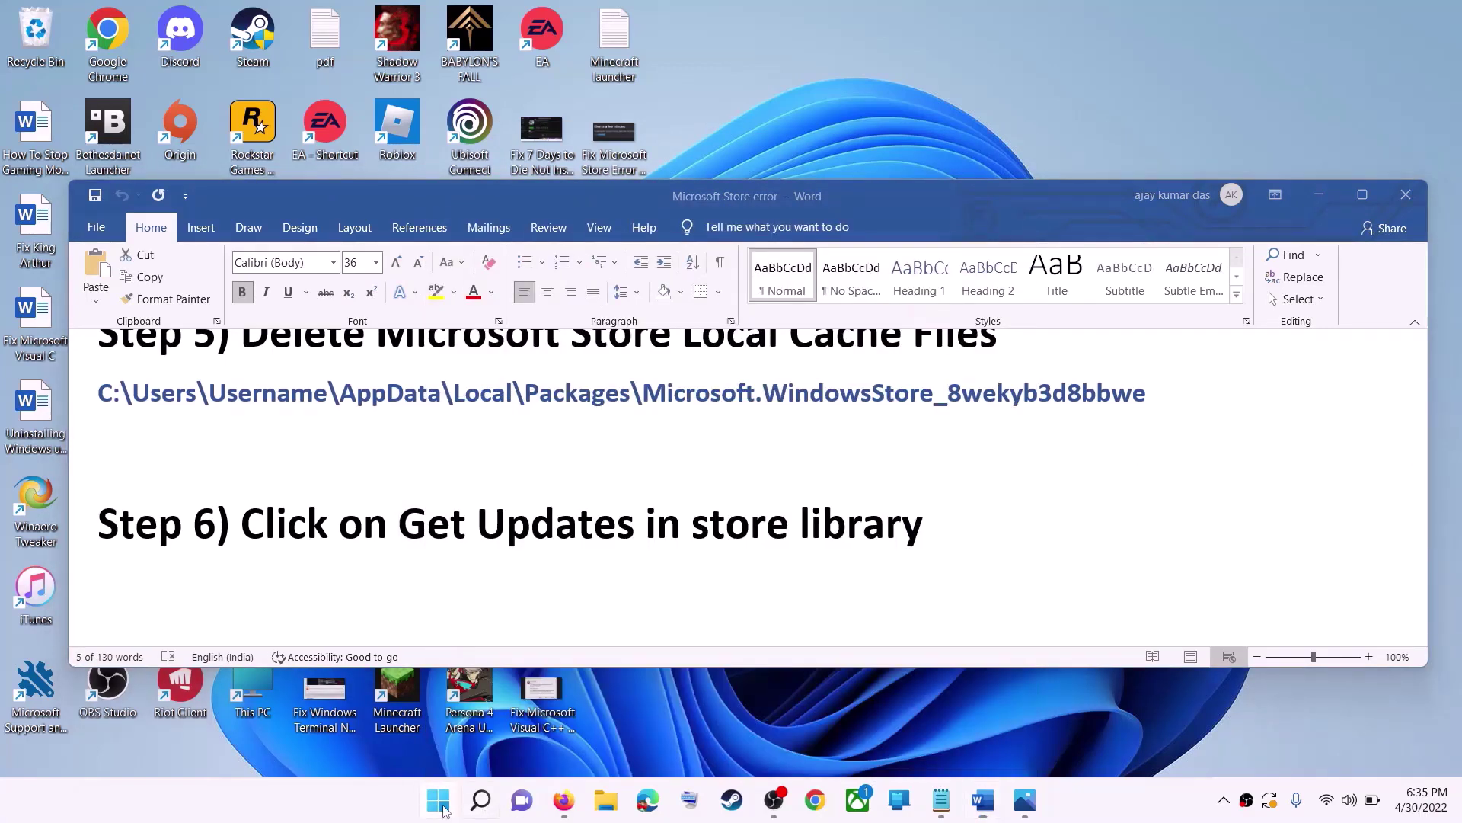
click(480, 799)
text(store)
key(Return)
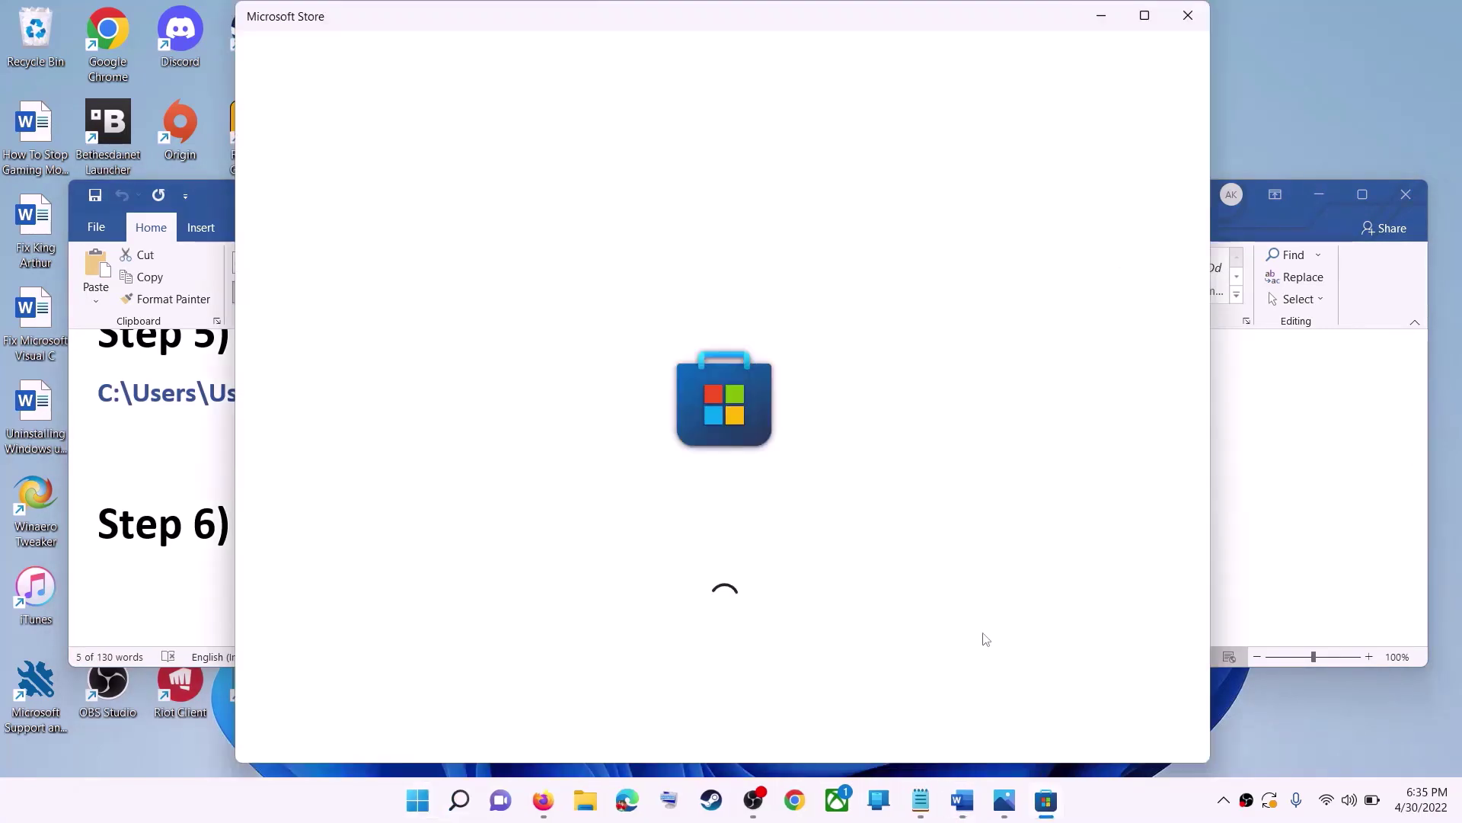
click(1142, 15)
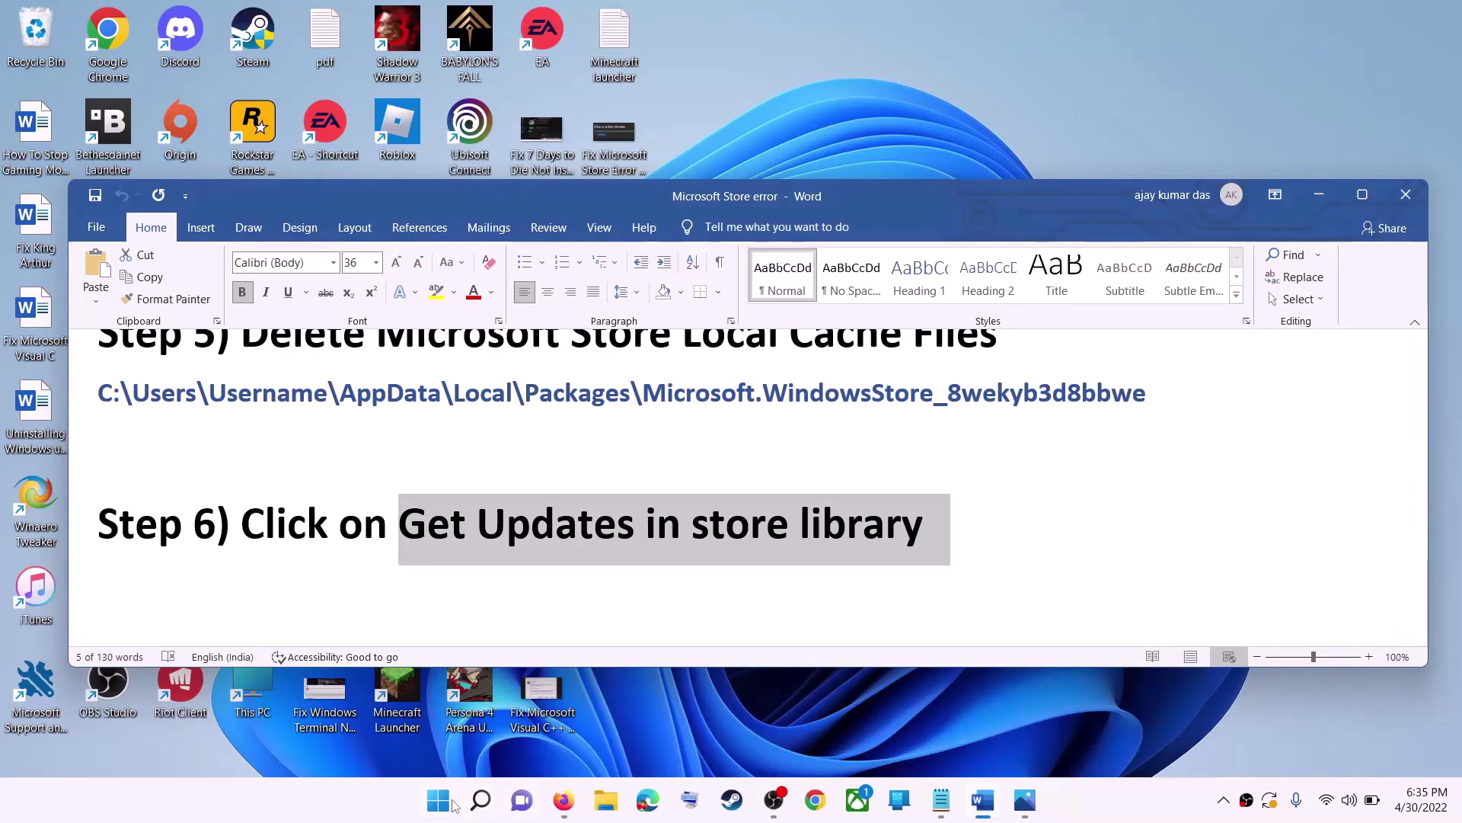
click(446, 808)
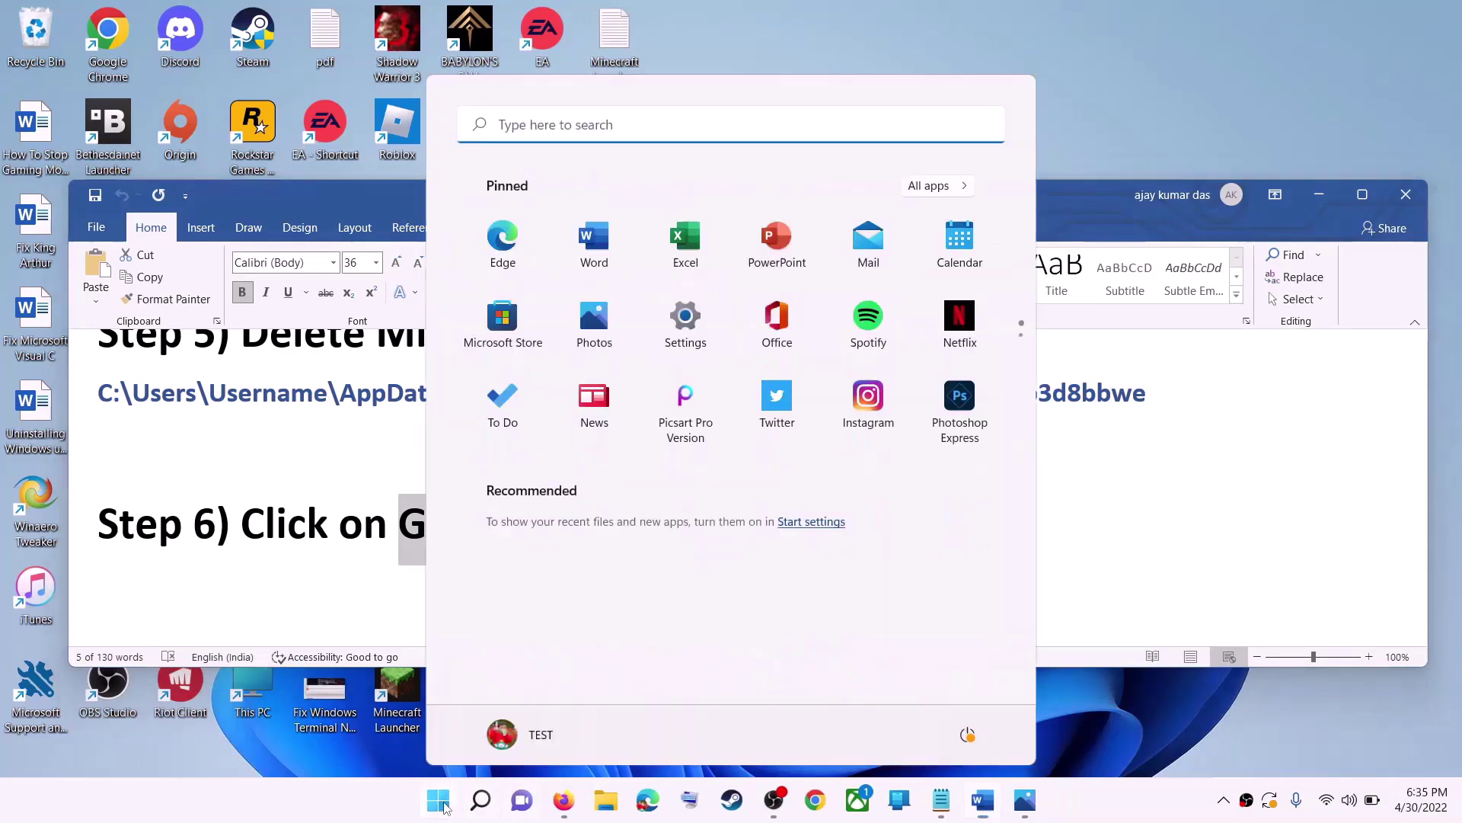
text(store)
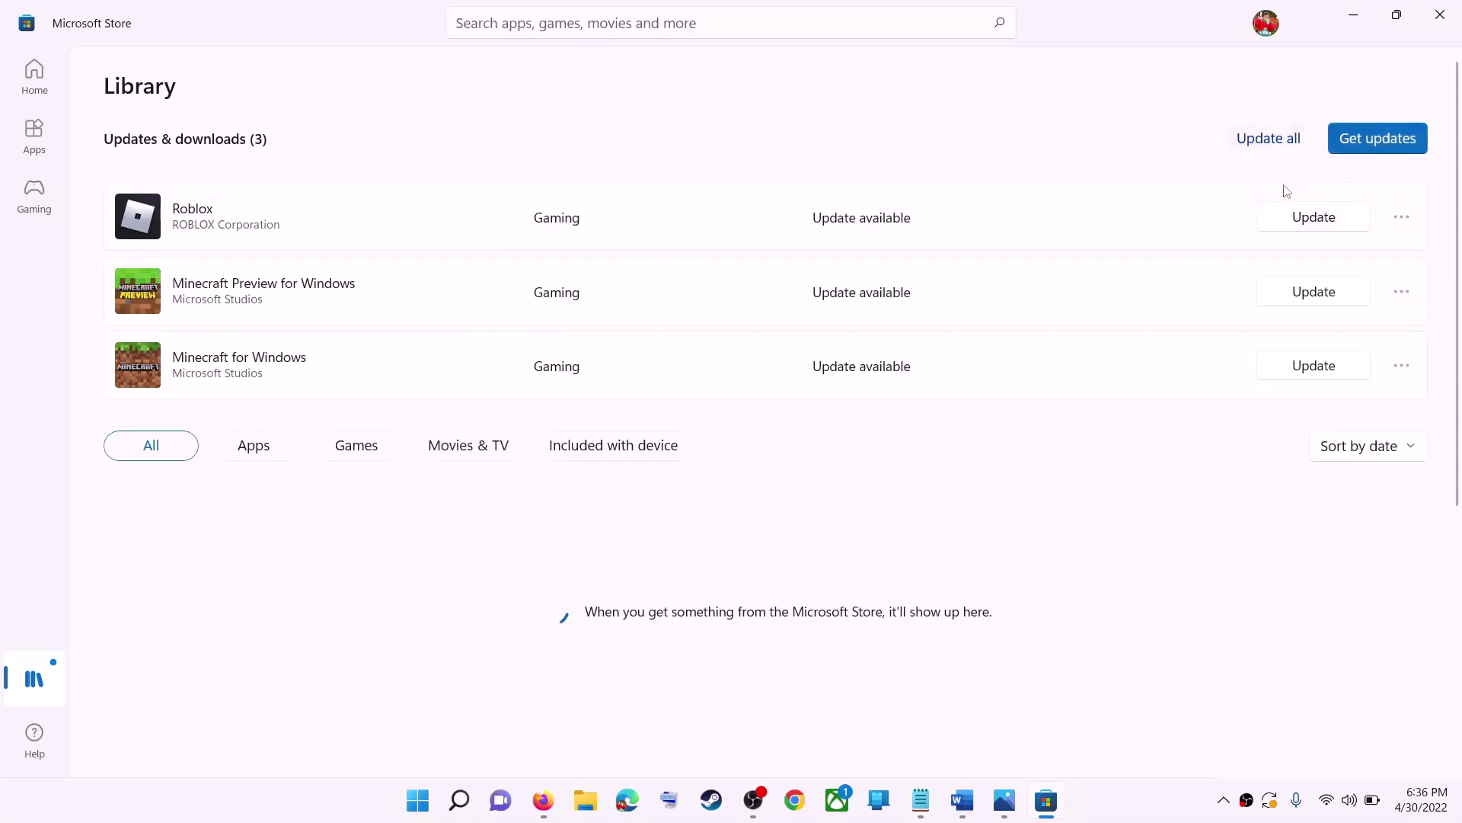
Minimize Microsoft Store and highlight "Start all these services" in Step 7 of the Word document.
click(1353, 17)
drag(243, 526, 921, 530)
scroll(430, 533, down, 3)
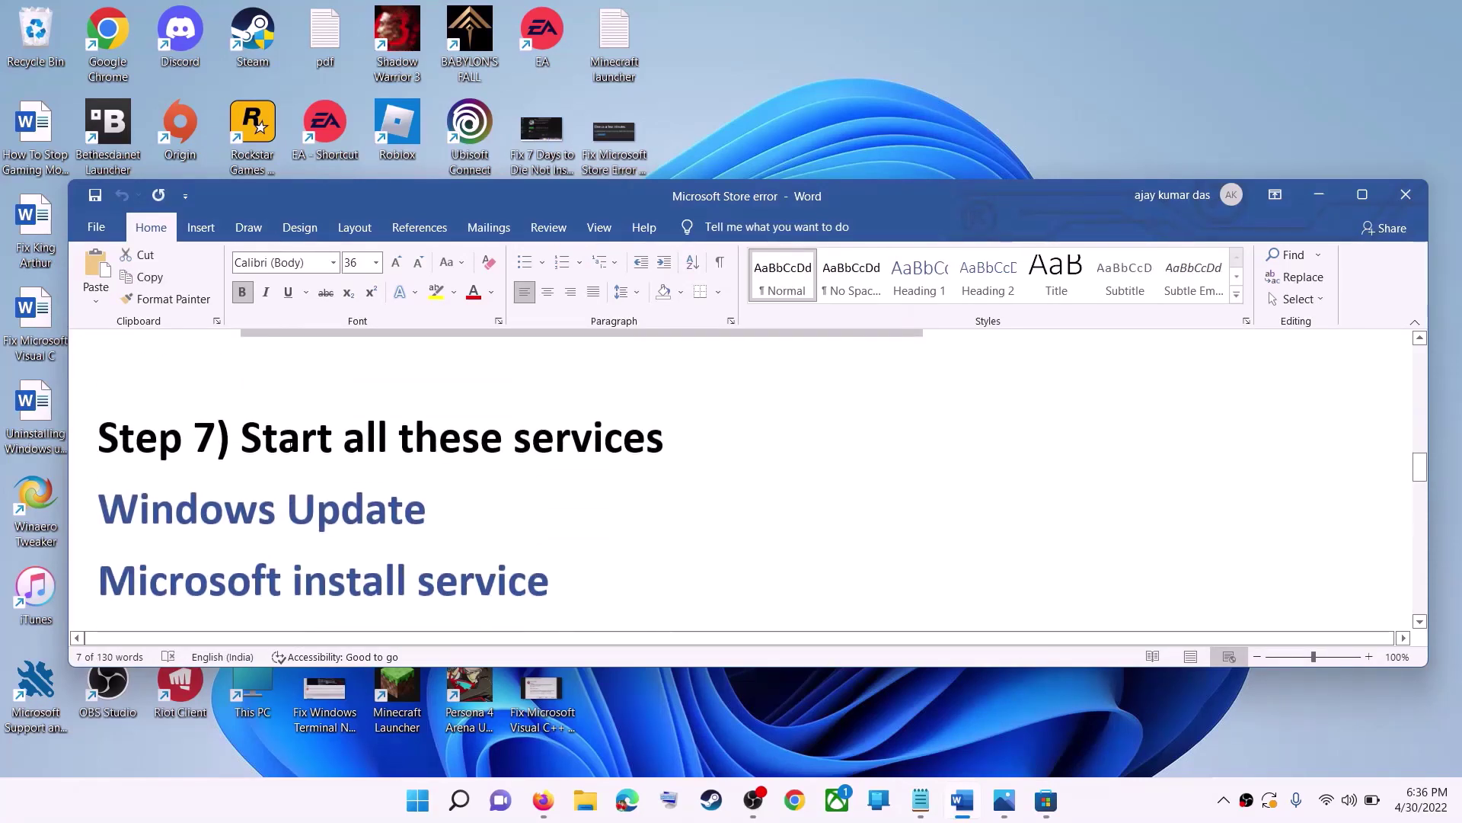
drag(243, 440, 663, 440)
scroll(664, 441, down, 1)
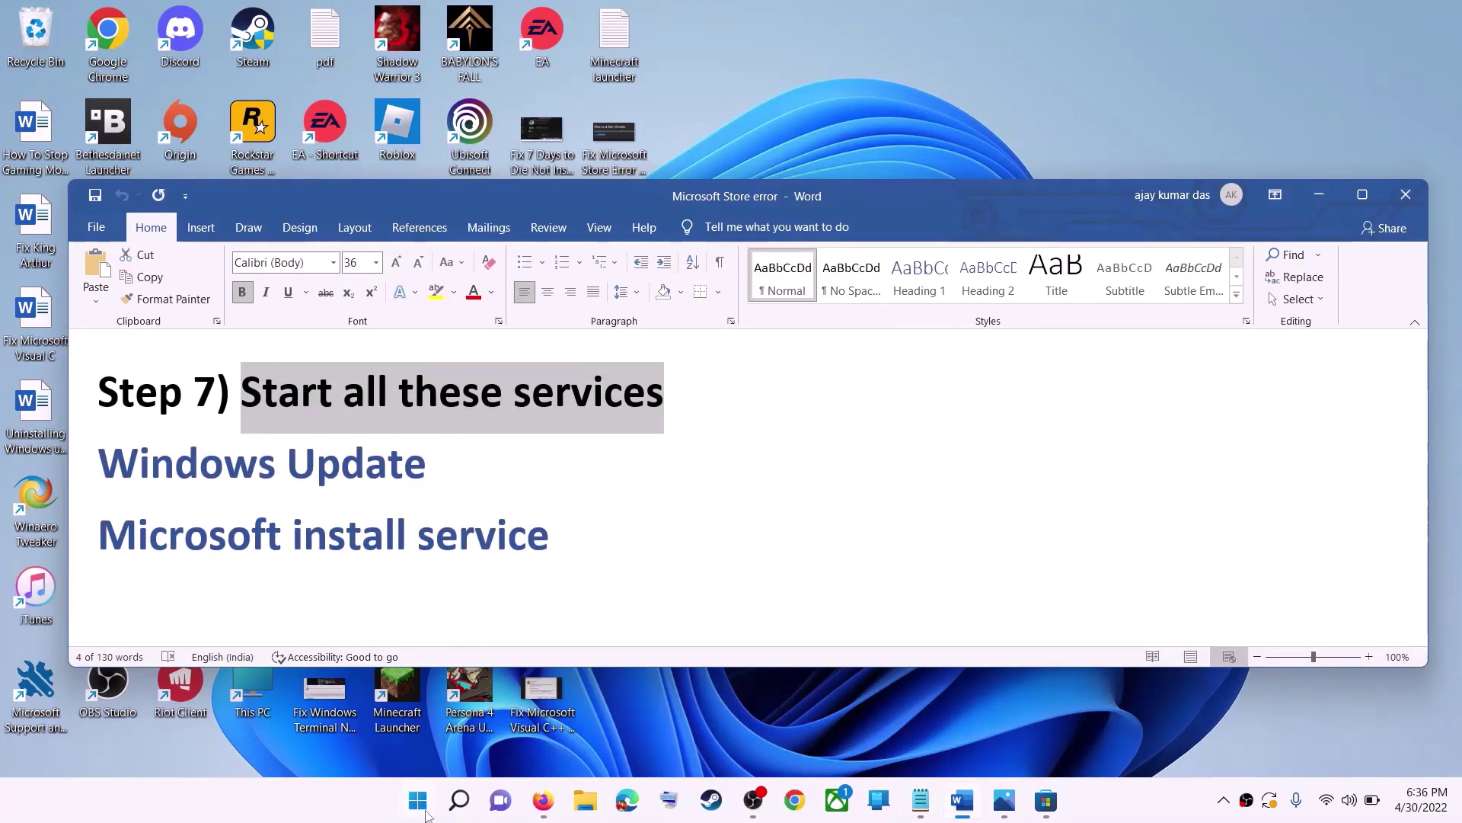
Open the Services app and select the Windows Update service.
click(419, 801)
text(services)
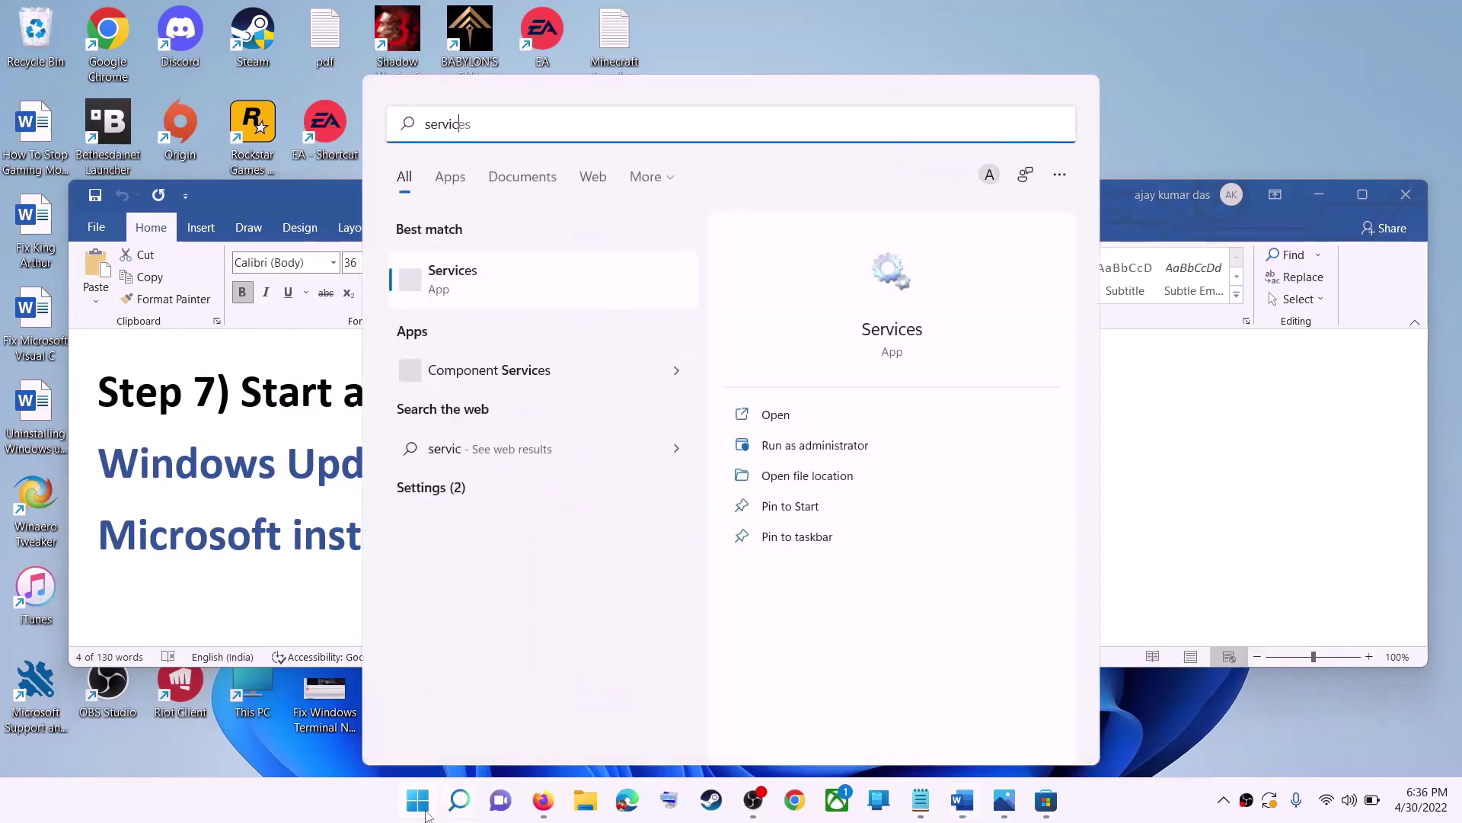
click(503, 285)
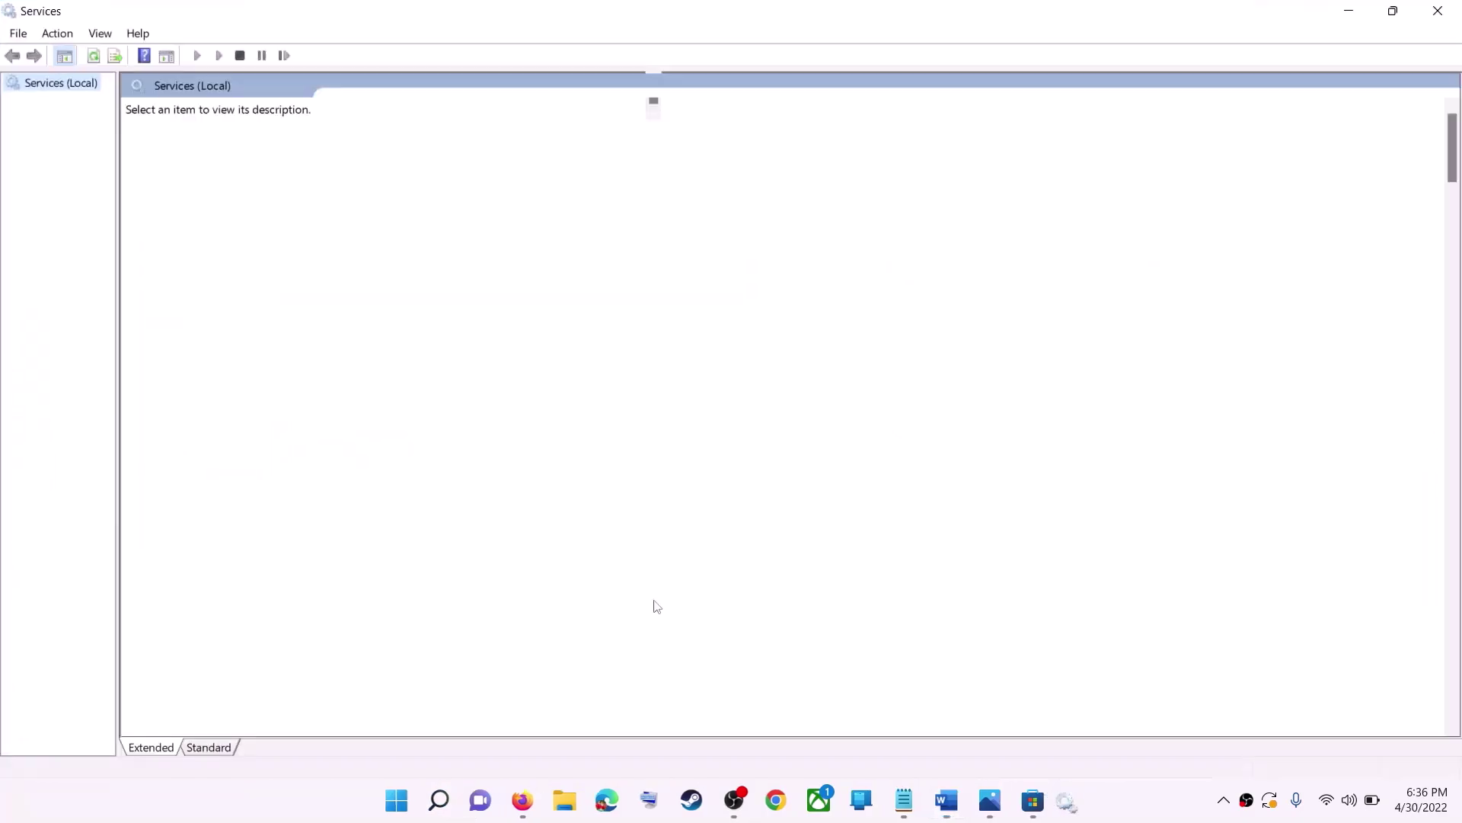
click(478, 581)
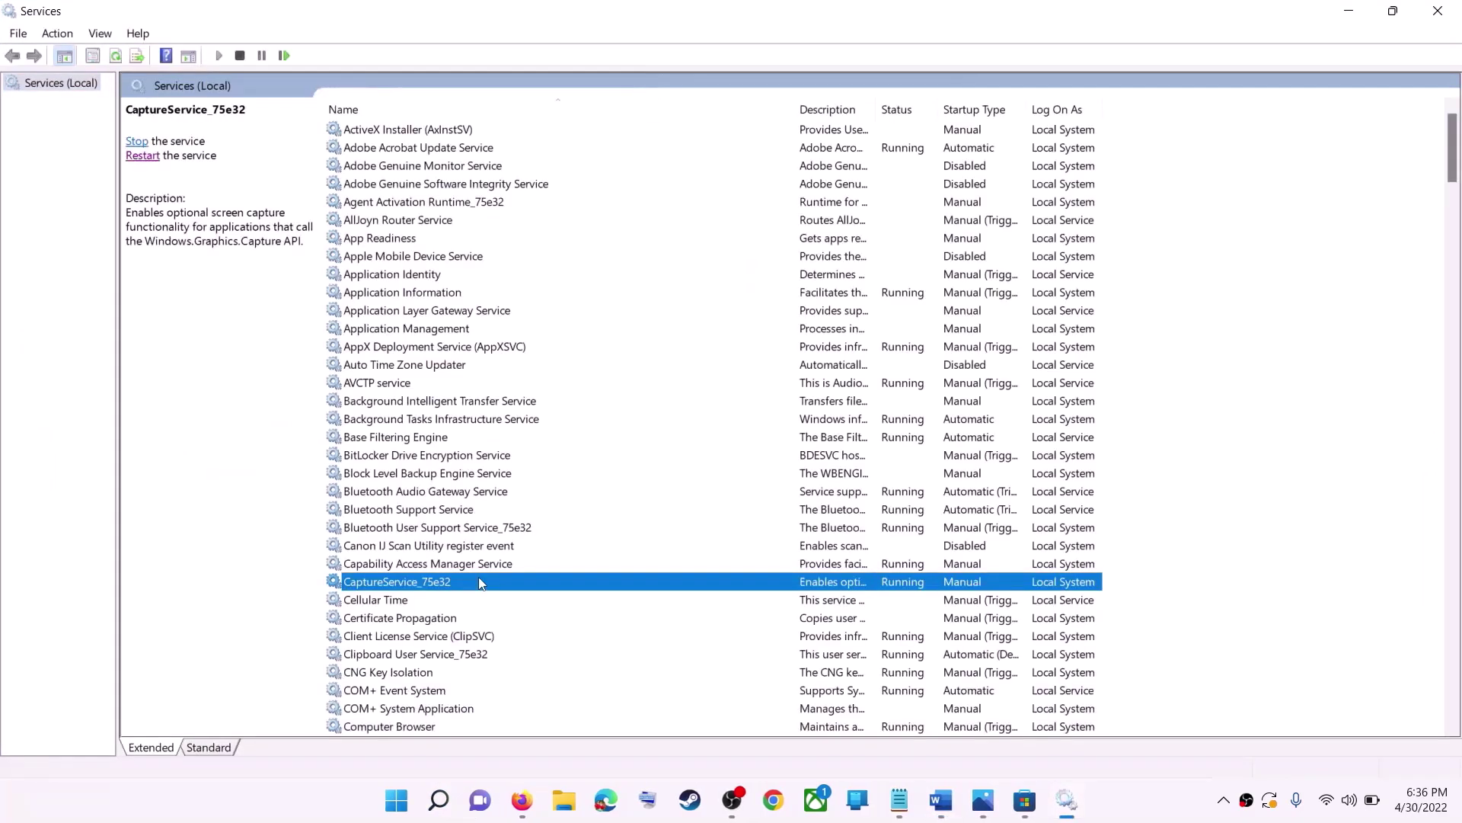
key(w)
scroll(505, 665, down, 7)
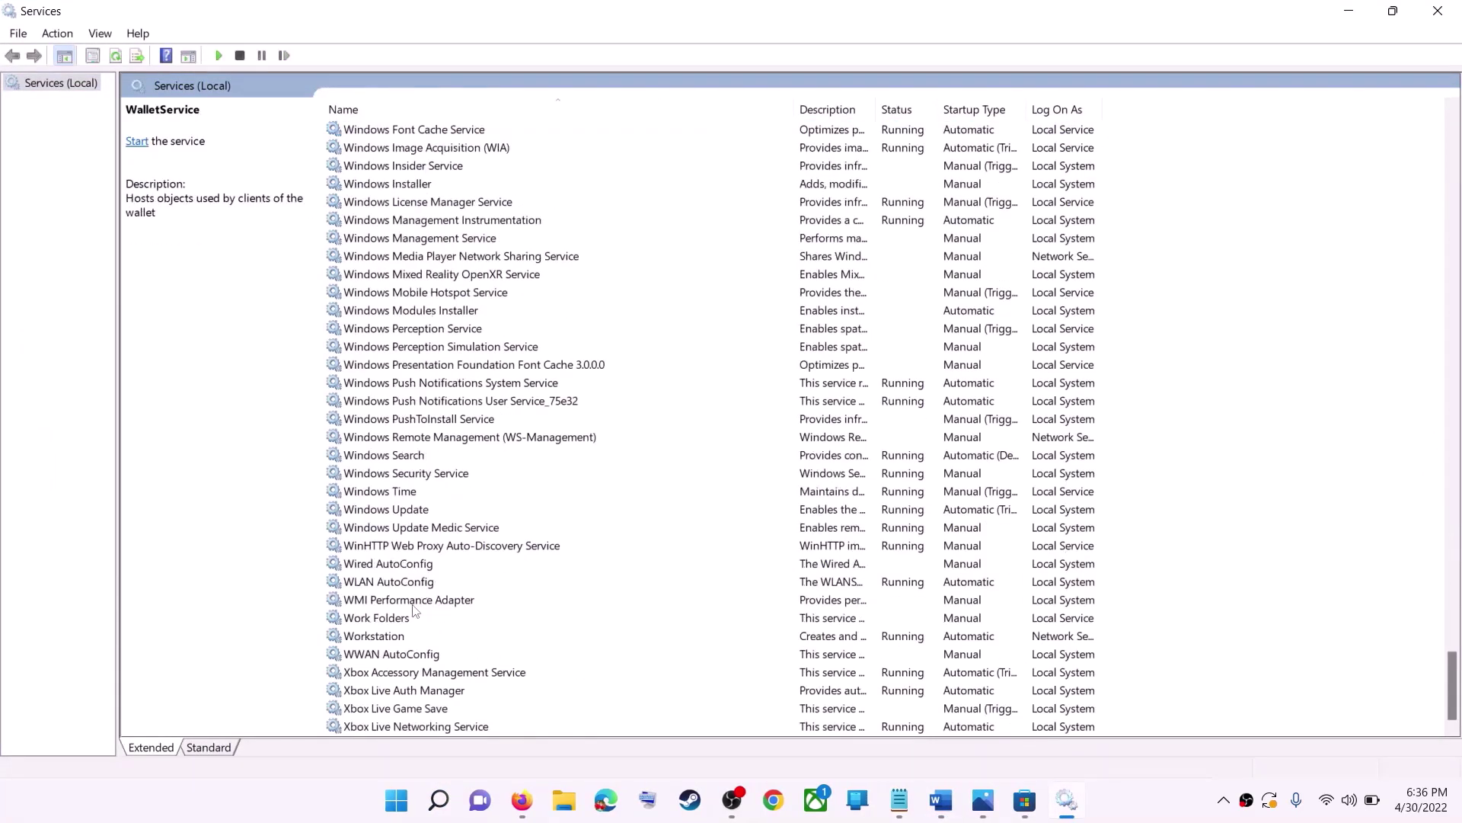
click(421, 510)
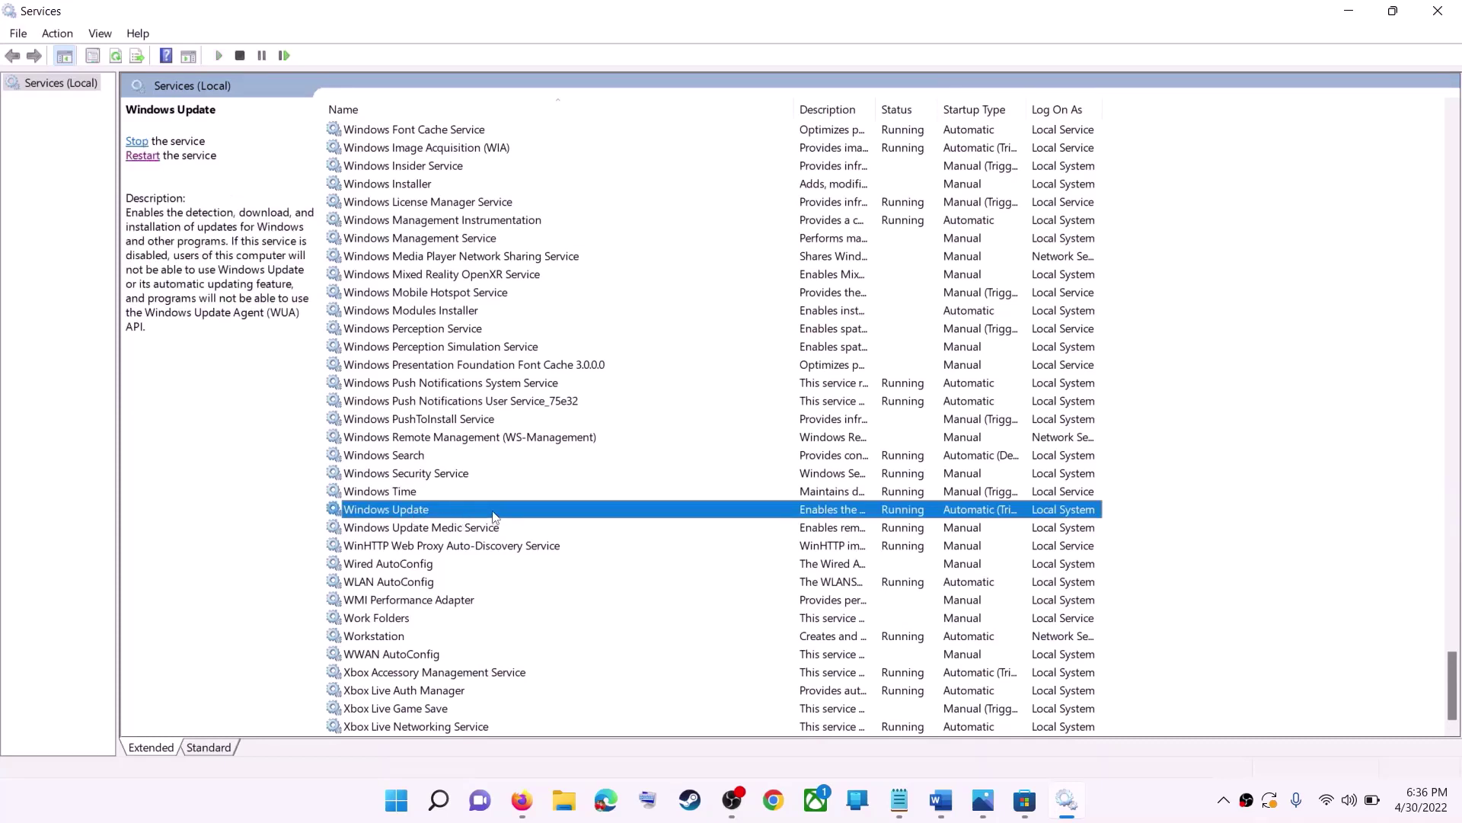
Set the Windows Update service's startup type to Automatic, apply it and restart the service.
double_click(494, 516)
click(714, 378)
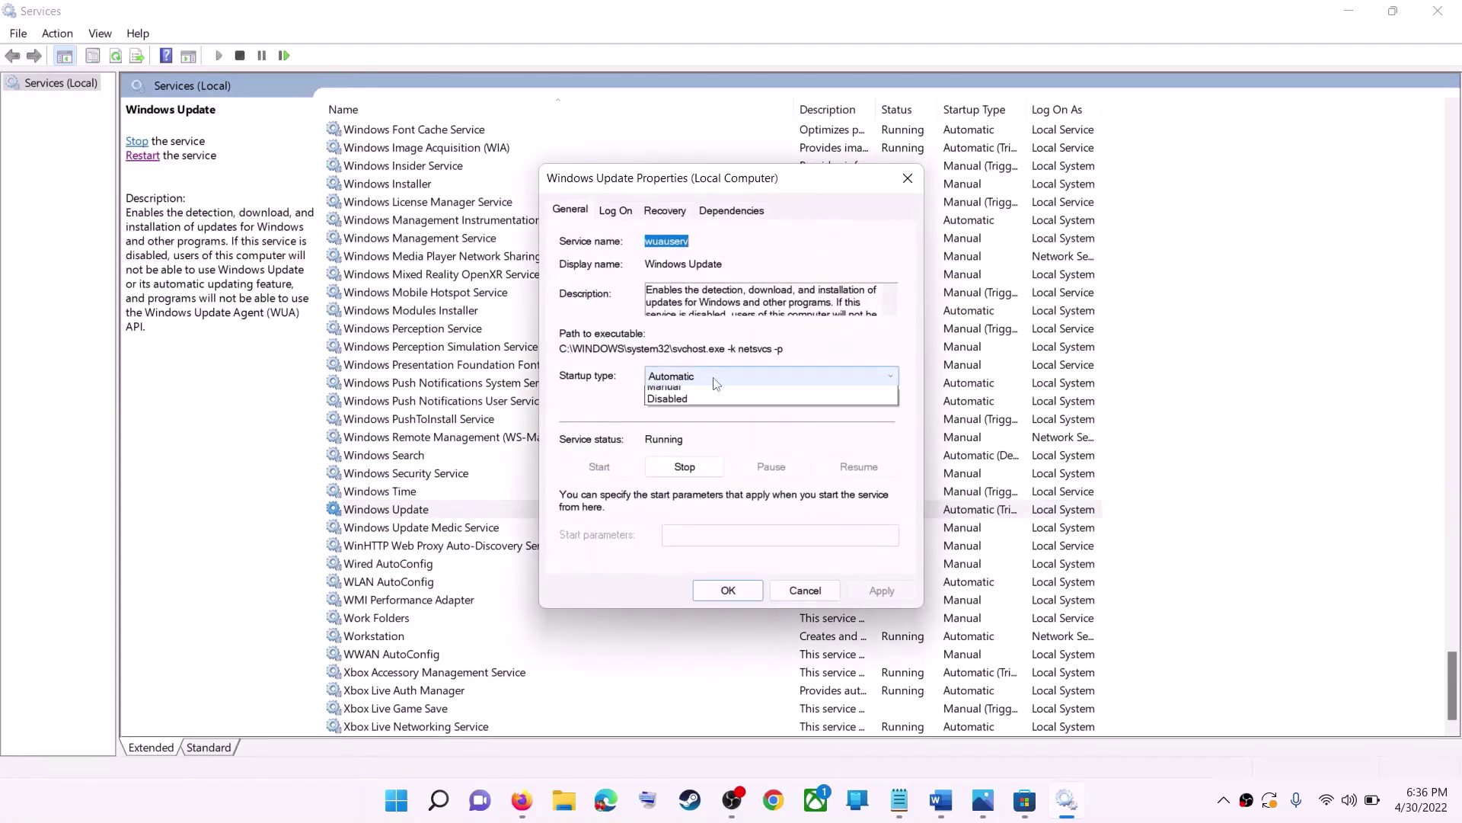
click(689, 402)
click(890, 592)
click(727, 590)
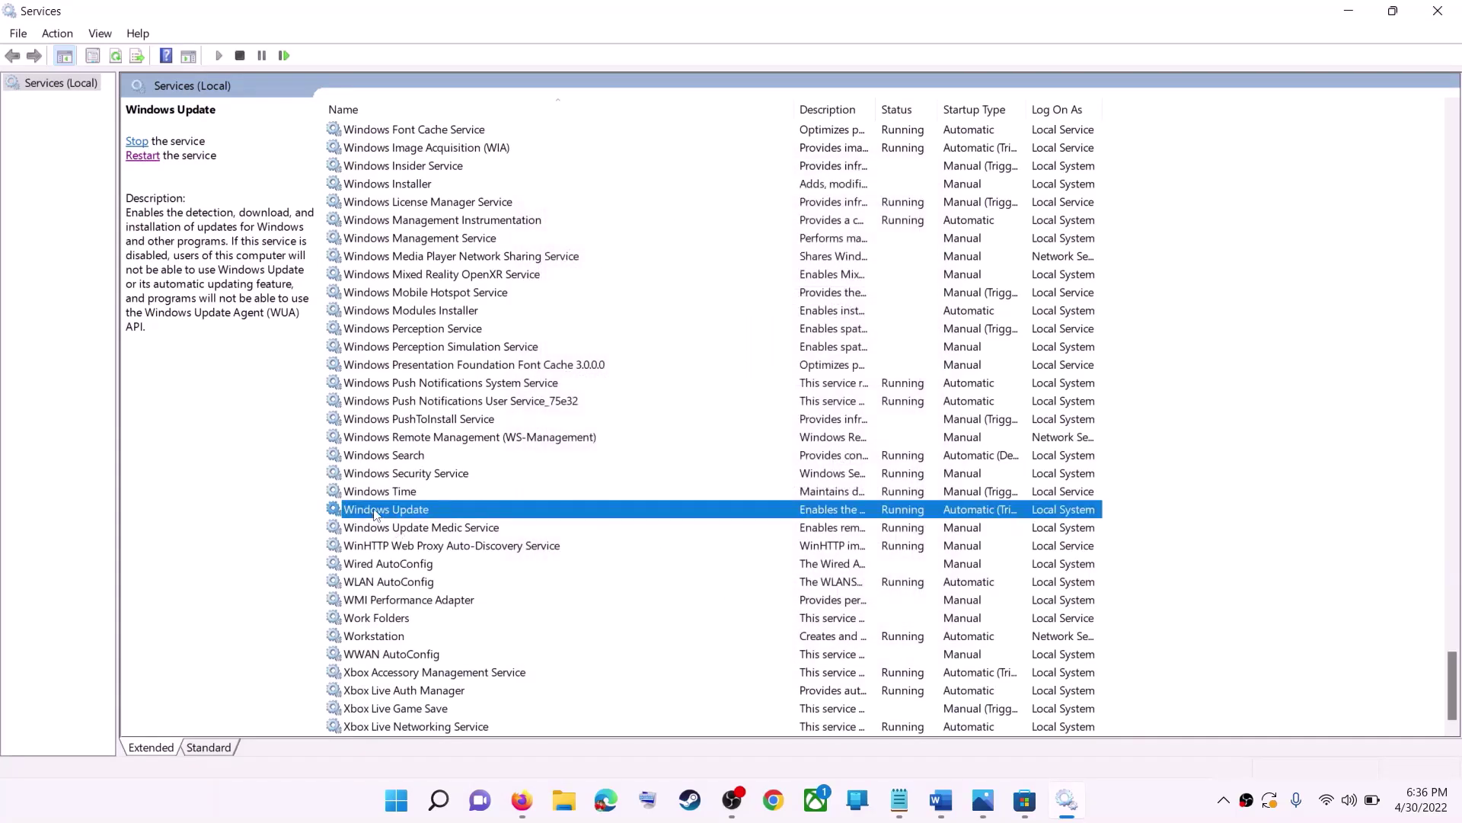
click(143, 156)
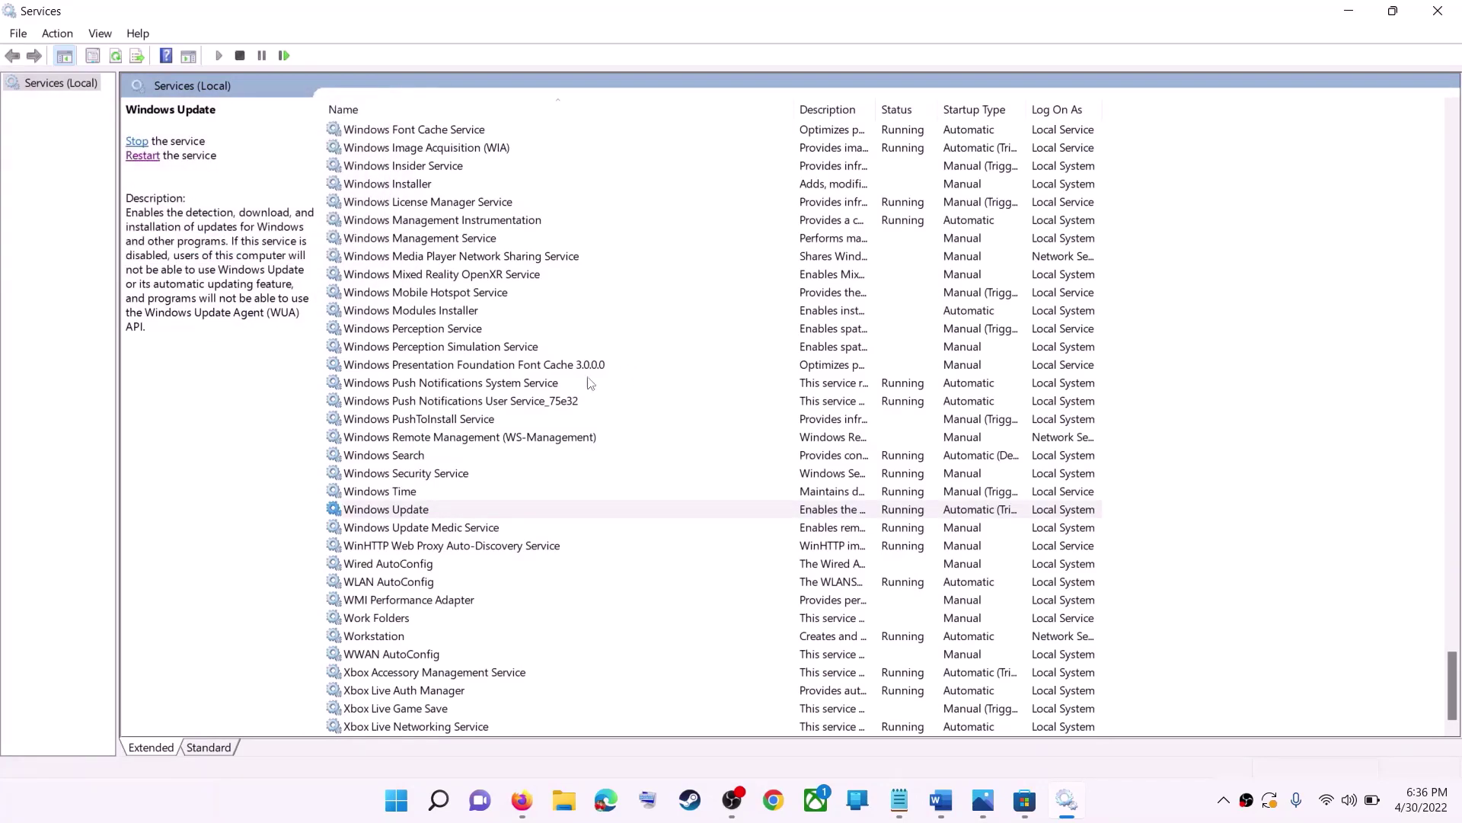
Set the Microsoft Store Install Service's startup type to Automatic, apply it and restart the service.
click(468, 387)
key(m)
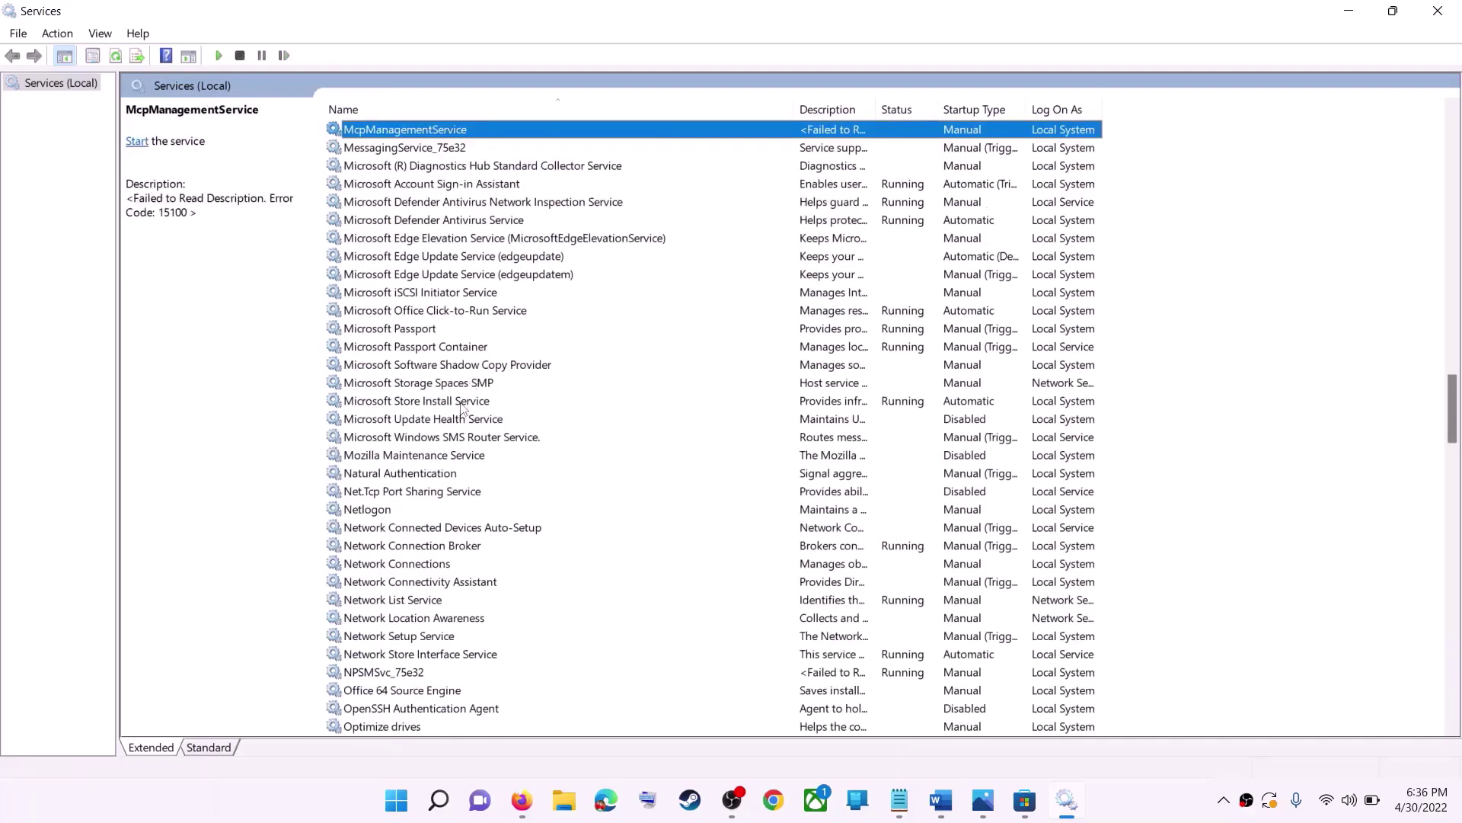
click(438, 401)
double_click(677, 410)
click(769, 375)
click(685, 403)
click(881, 591)
click(723, 590)
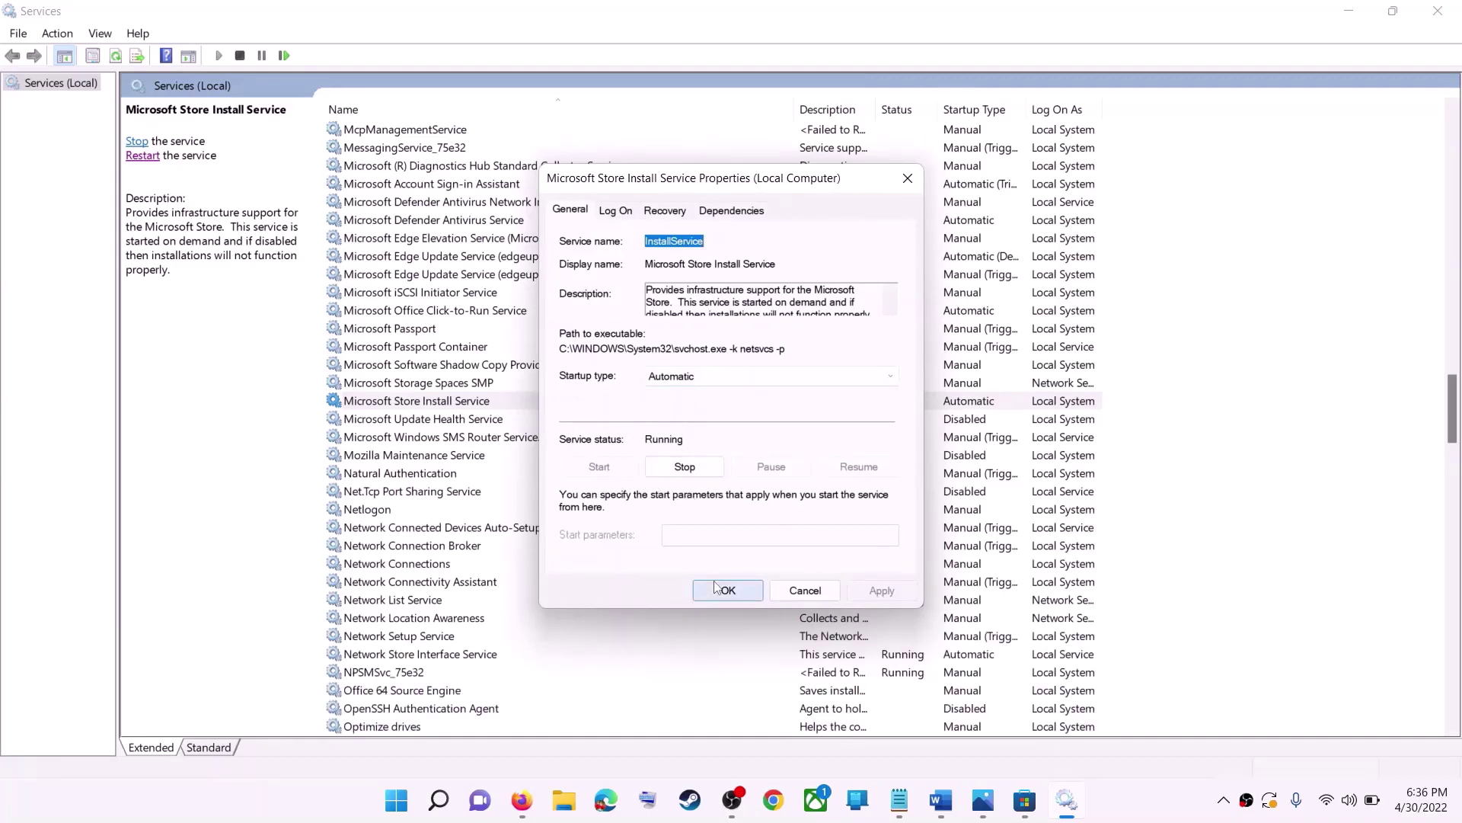
click(132, 162)
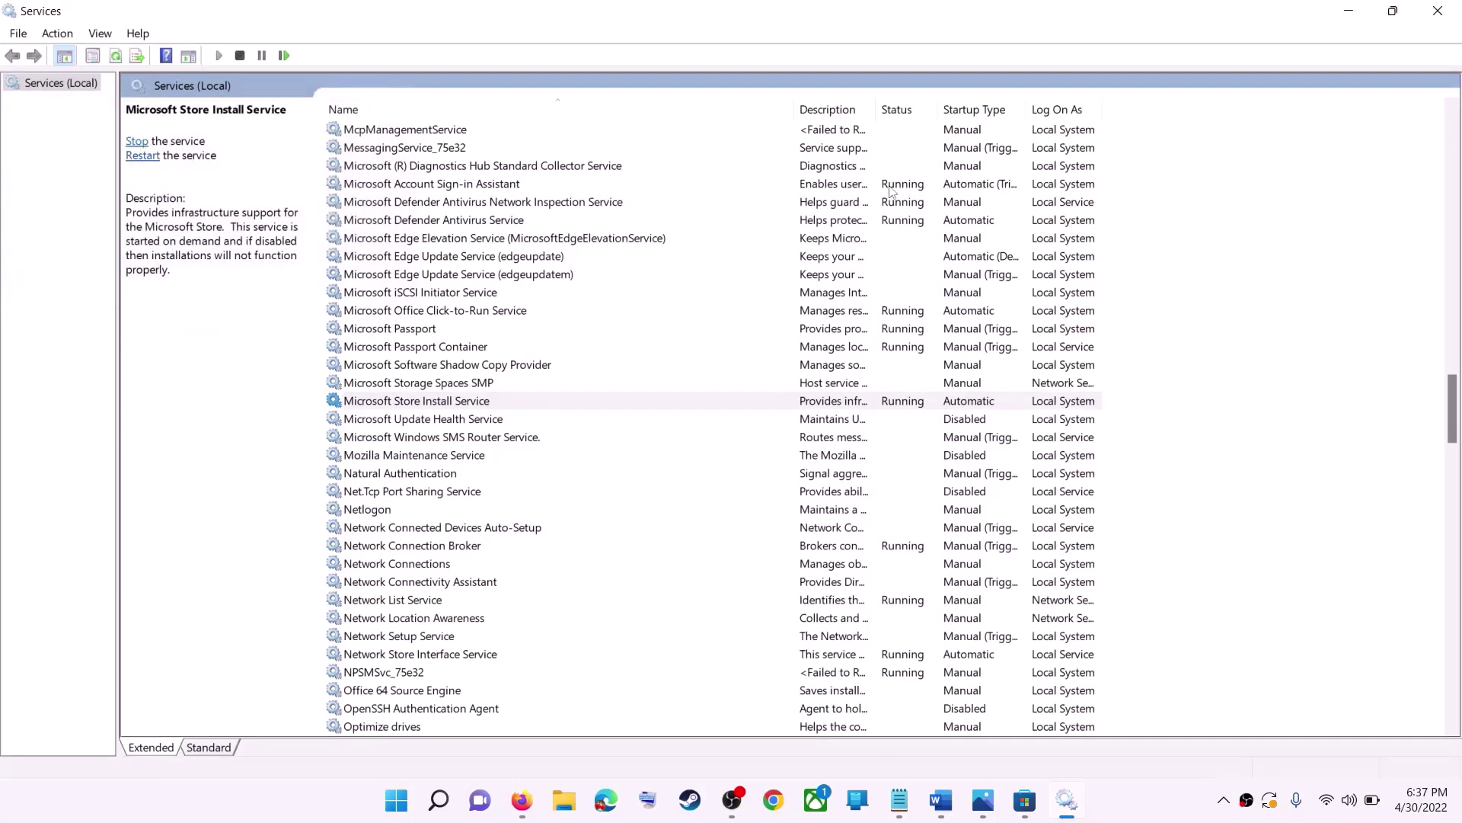
Close Services and highlight "Update Windows" in Step 8 of the Word document.
click(1448, 19)
scroll(533, 467, down, 5)
scroll(452, 468, up, 1)
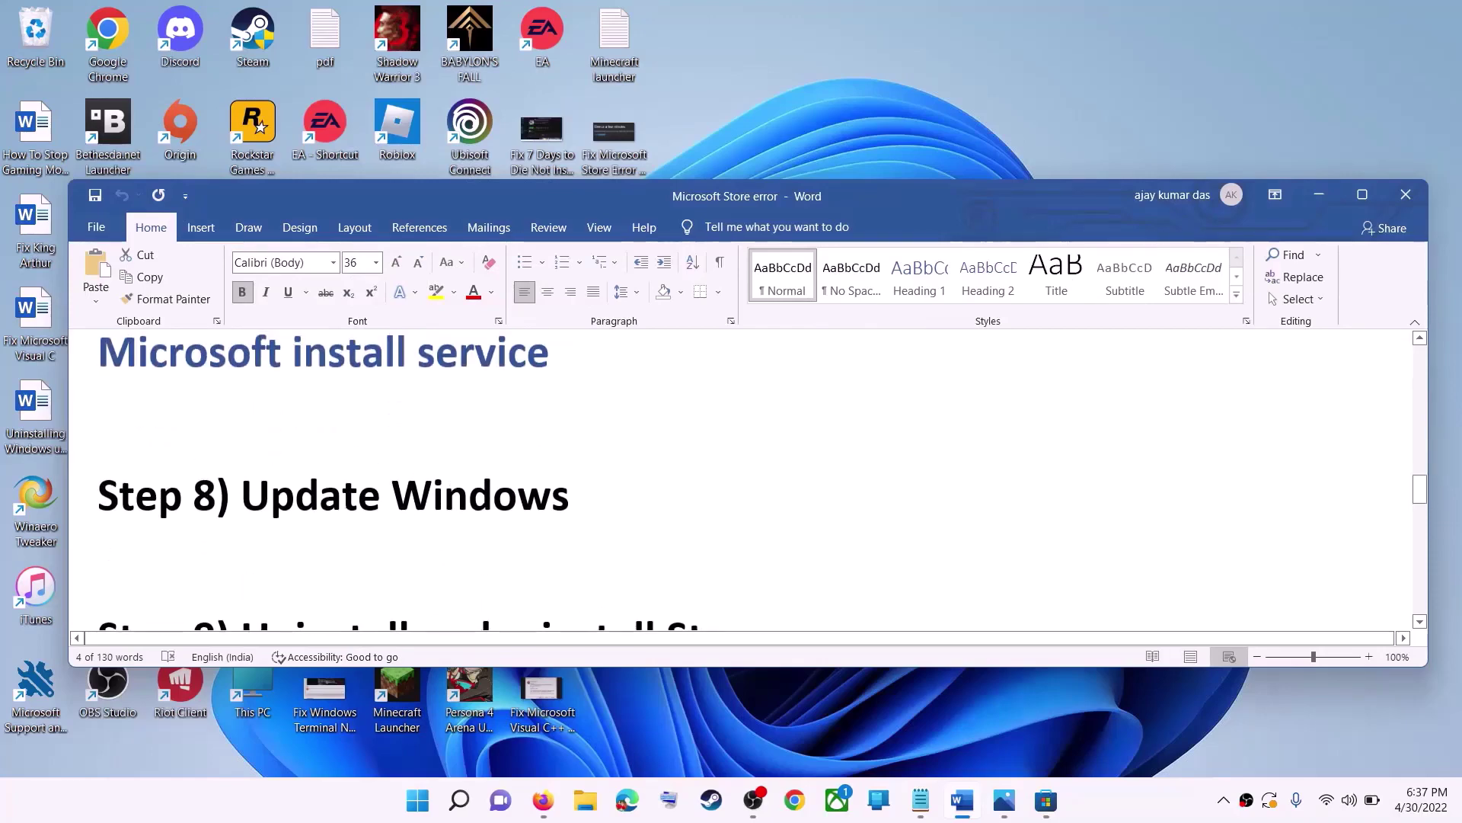
drag(243, 495, 596, 495)
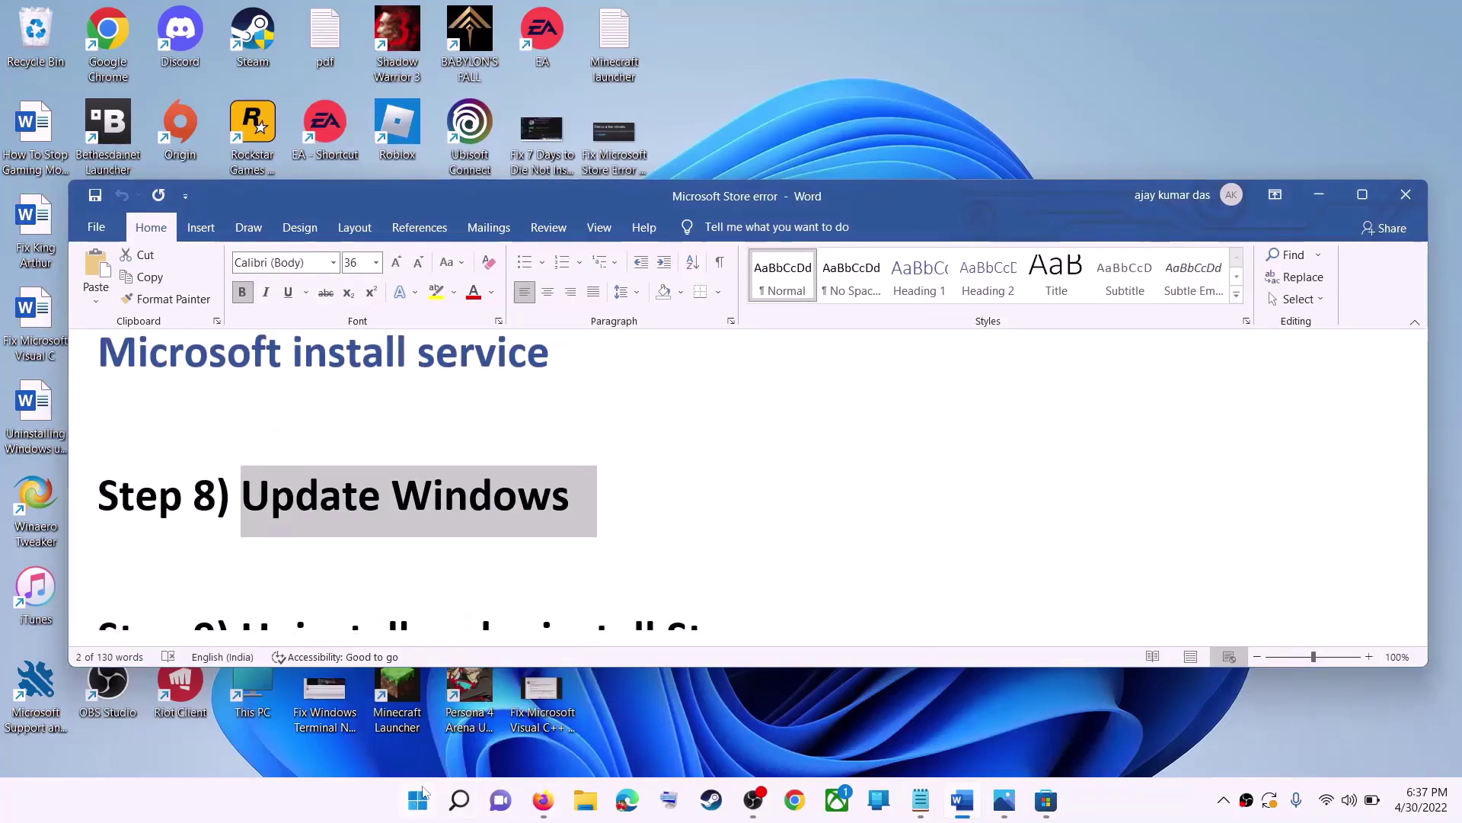
Open Settings and check the Windows Update page for pending updates, then minimize Settings.
click(417, 800)
click(684, 333)
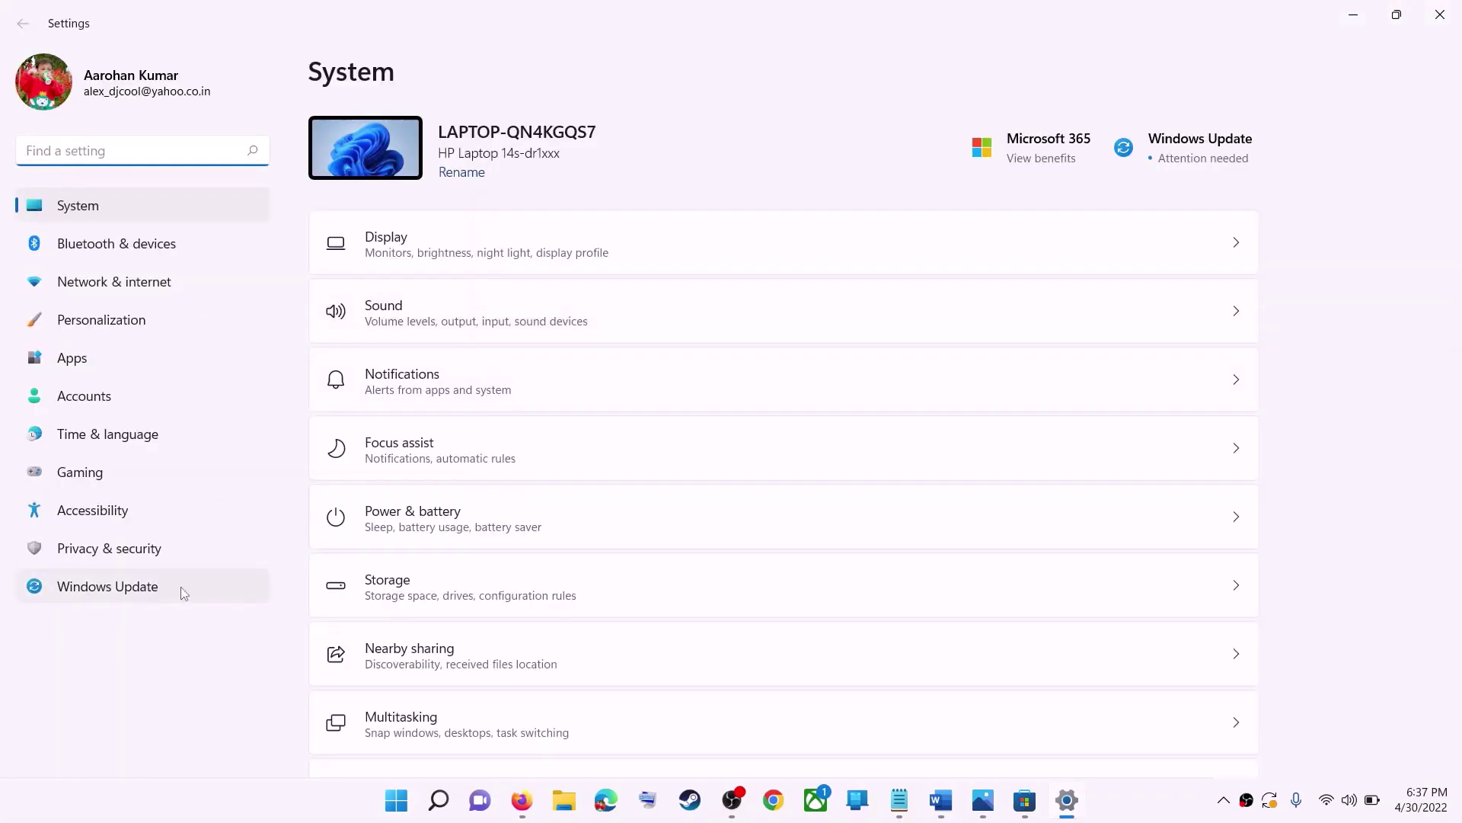
click(116, 597)
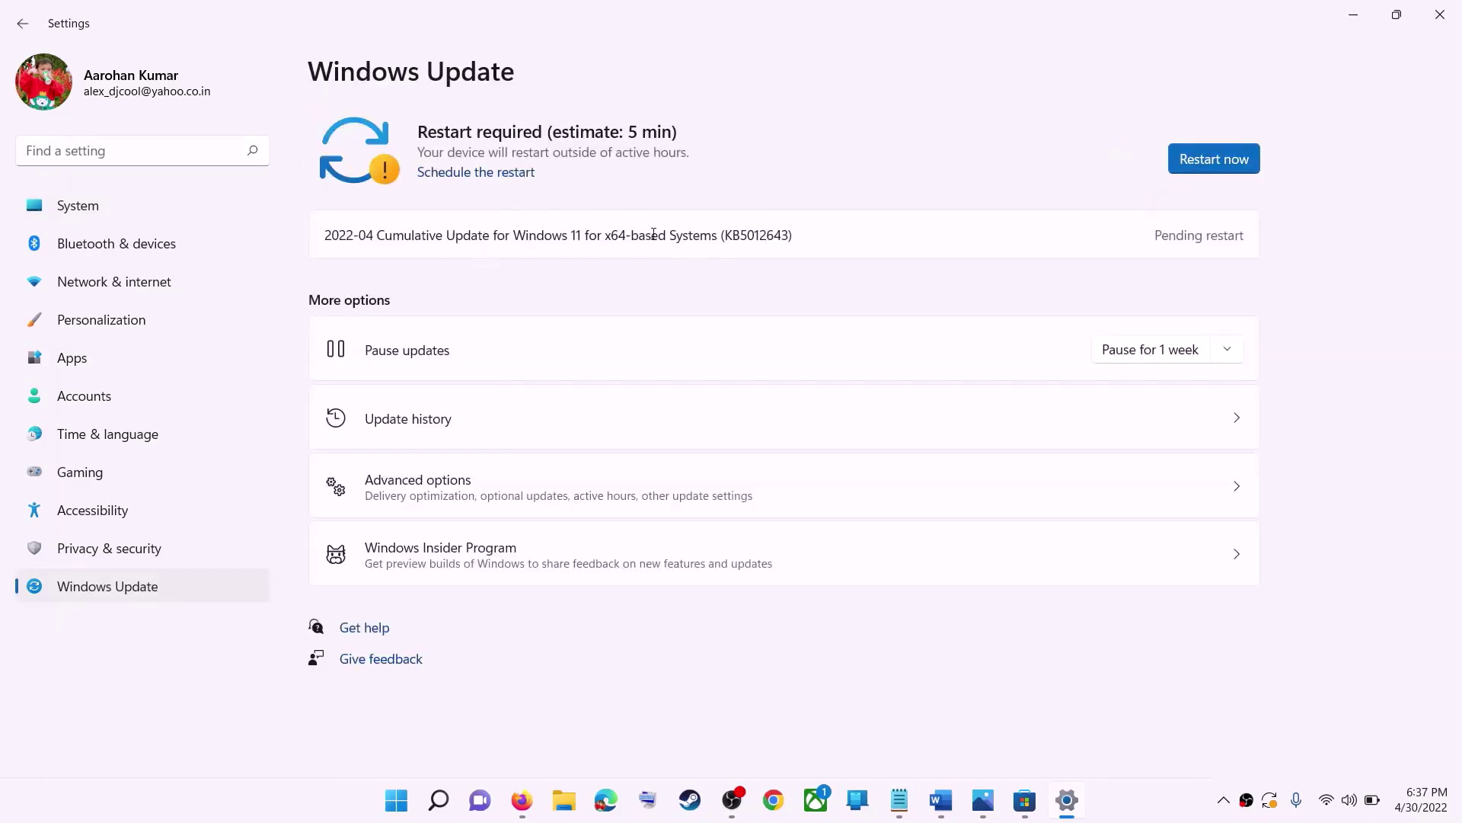
click(1354, 15)
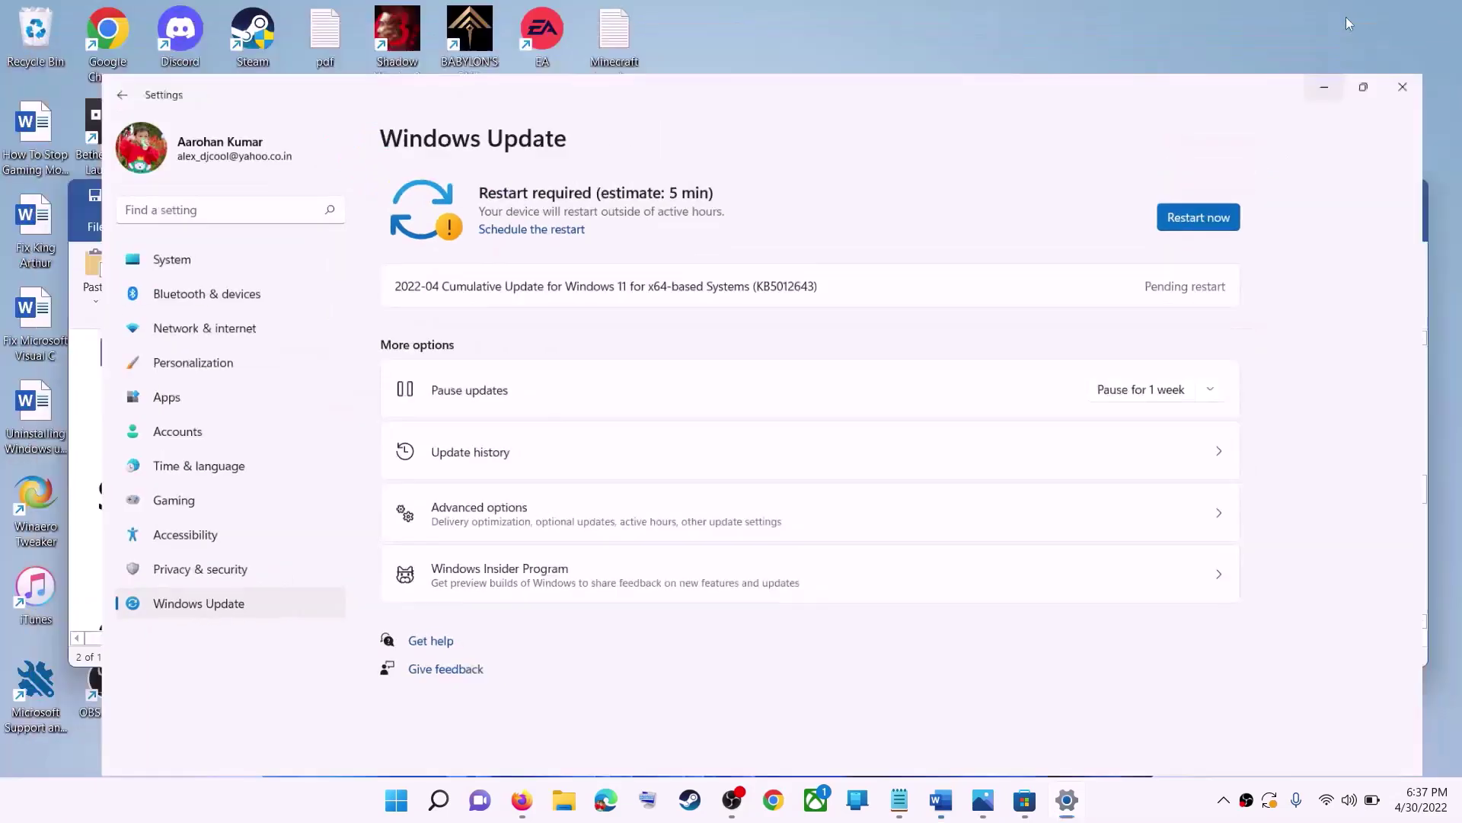
Copy the command Get-AppxPackage -allusers *WindowsStore* | Remove-AppxPackage from Step 9 of the Word document.
scroll(434, 503, down, 3)
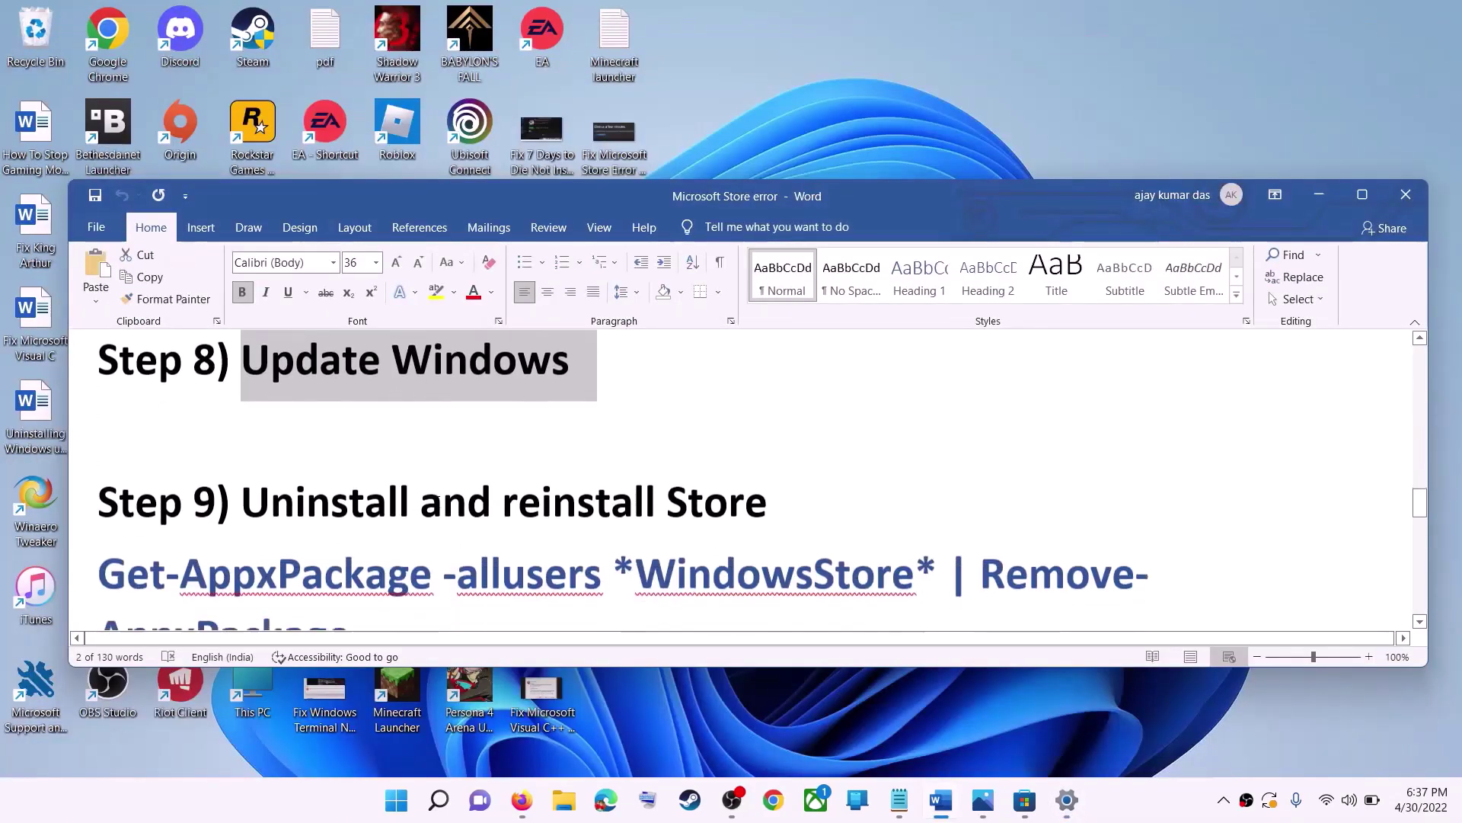
scroll(437, 502, down, 1)
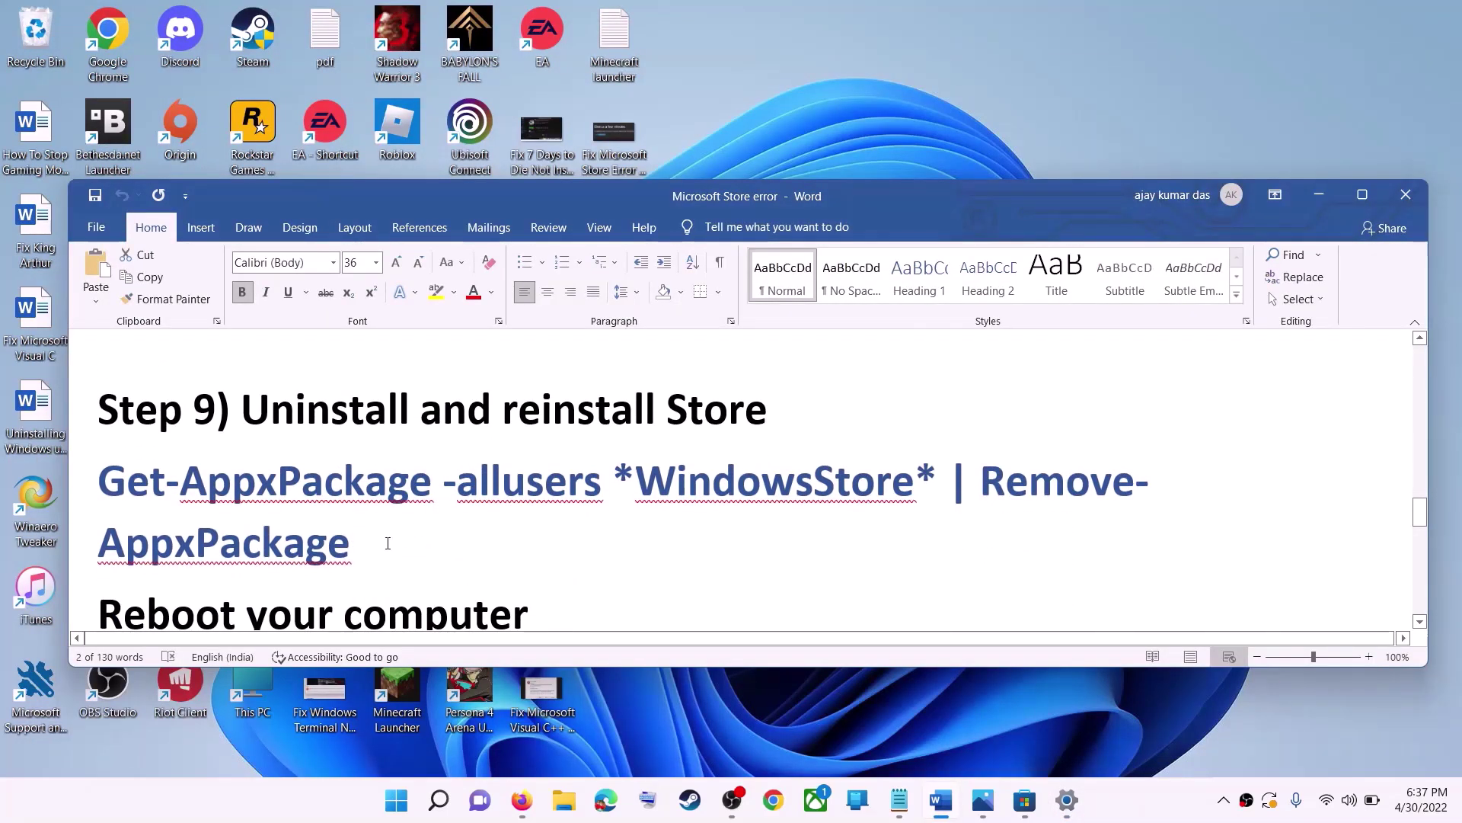
drag(389, 545, 128, 499)
right_click(221, 513)
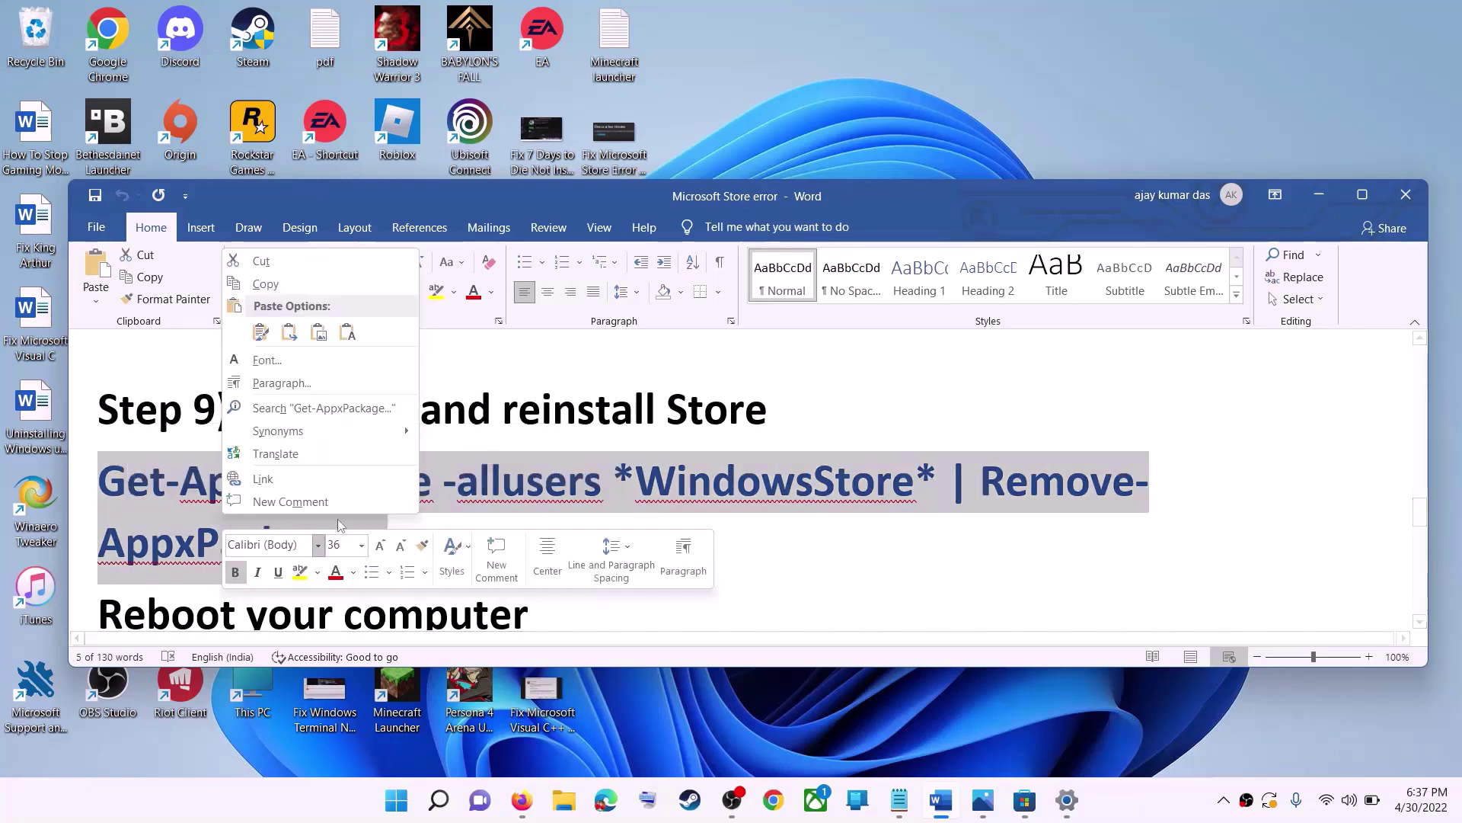
click(294, 286)
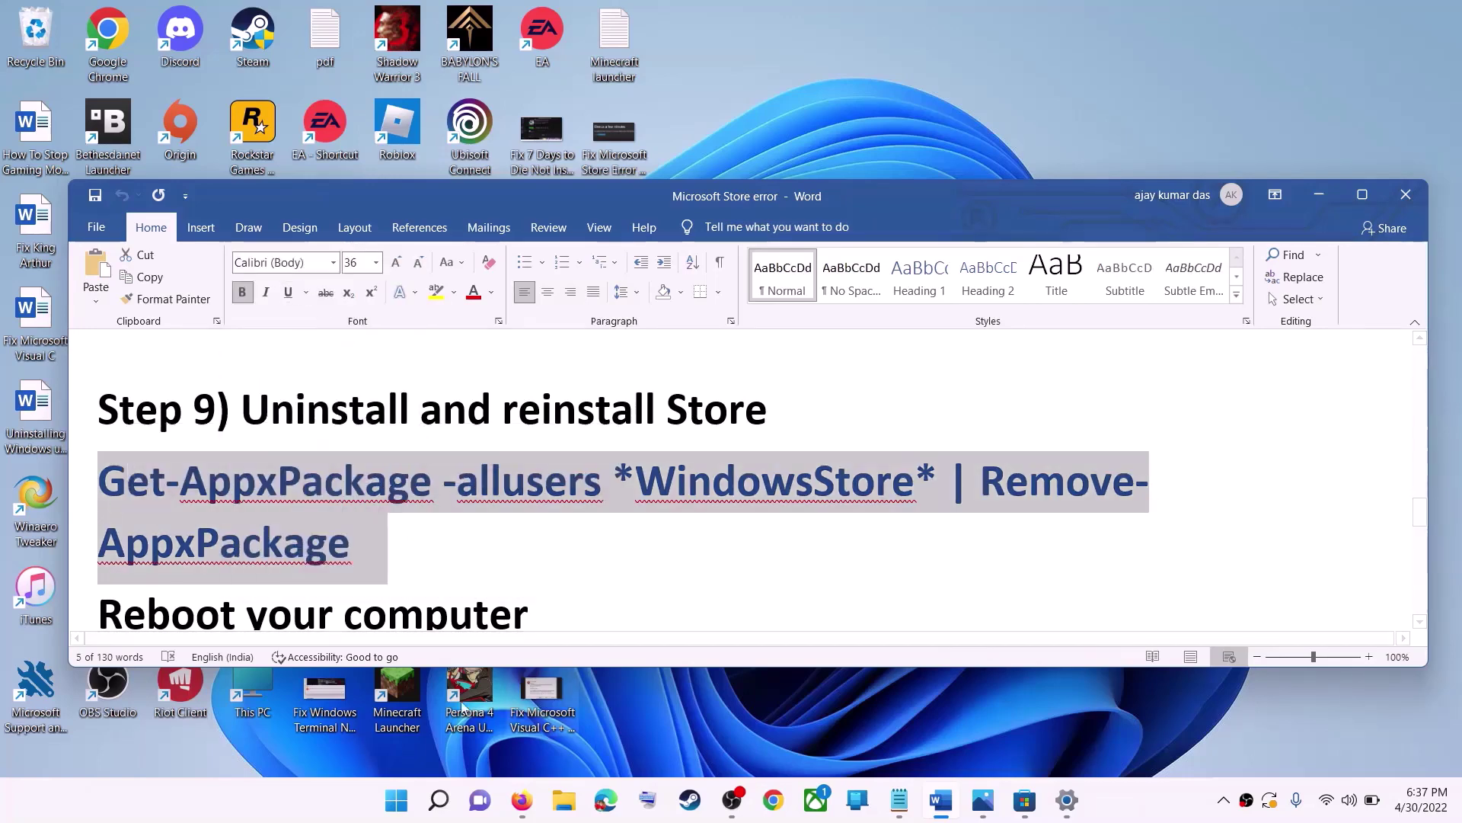
Search for "powershell" and run Windows PowerShell as administrator, approving the elevation request.
click(402, 809)
text(powe)
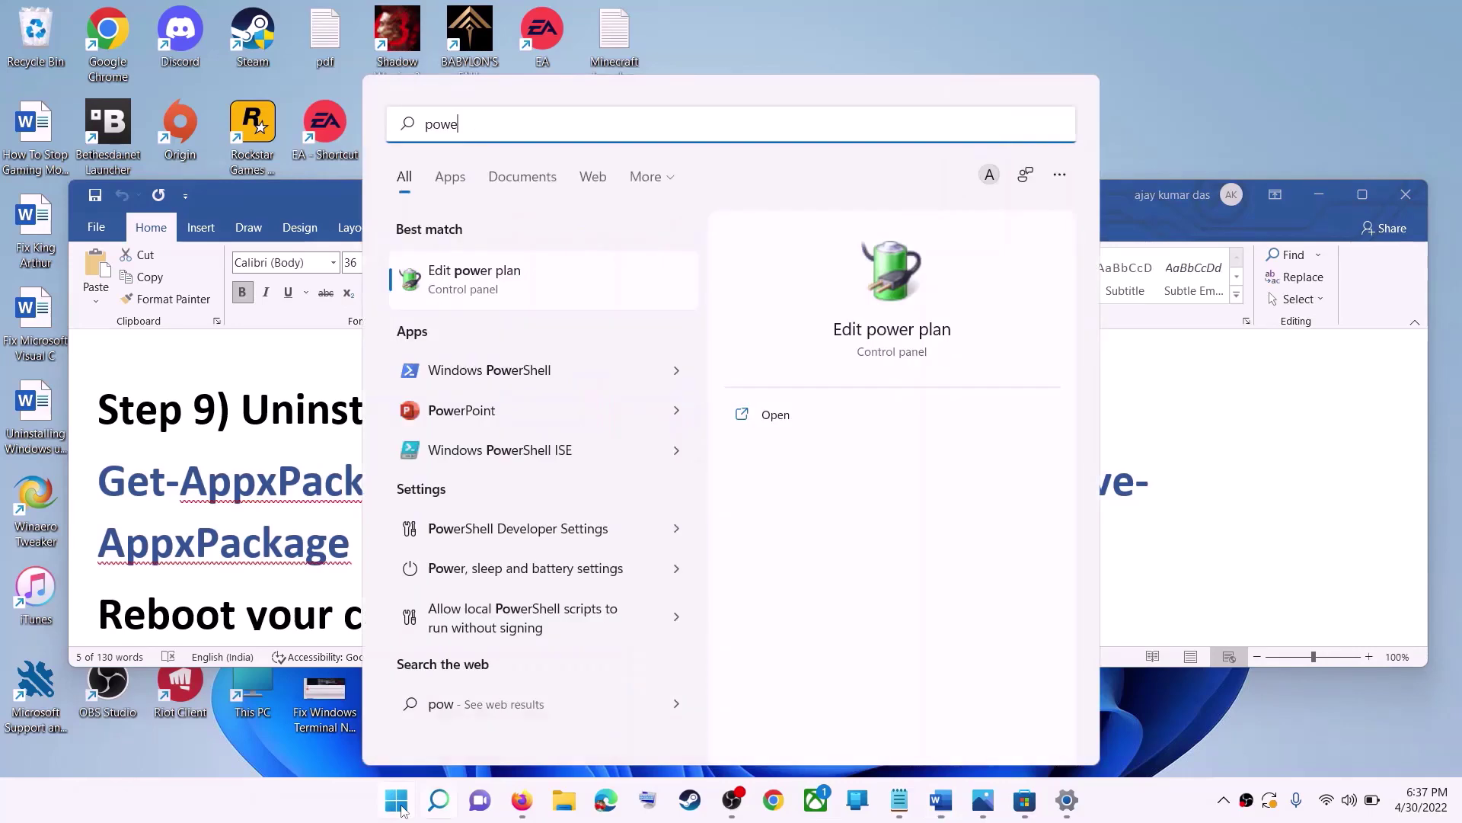
text(rshell)
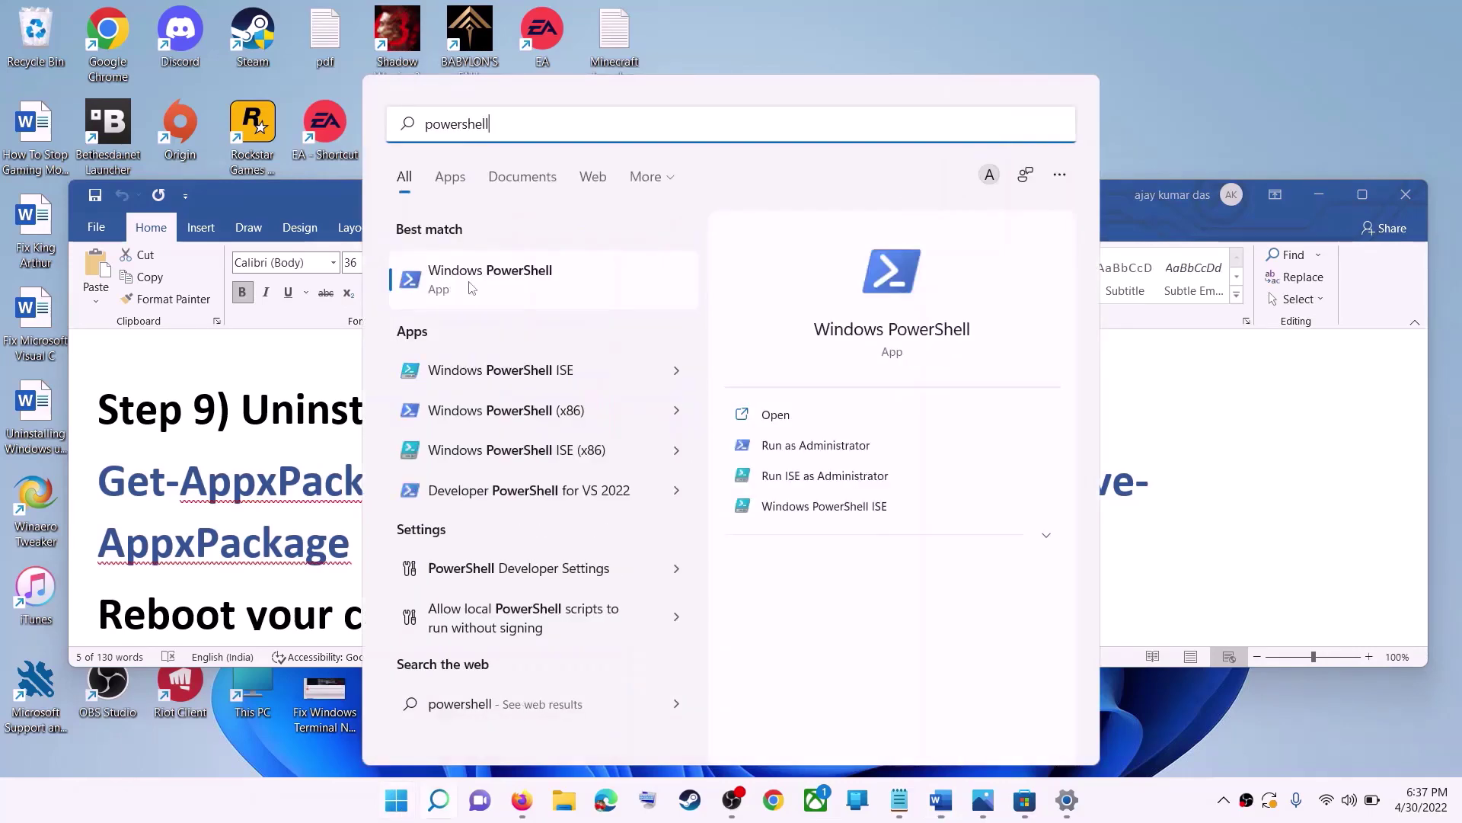
right_click(470, 288)
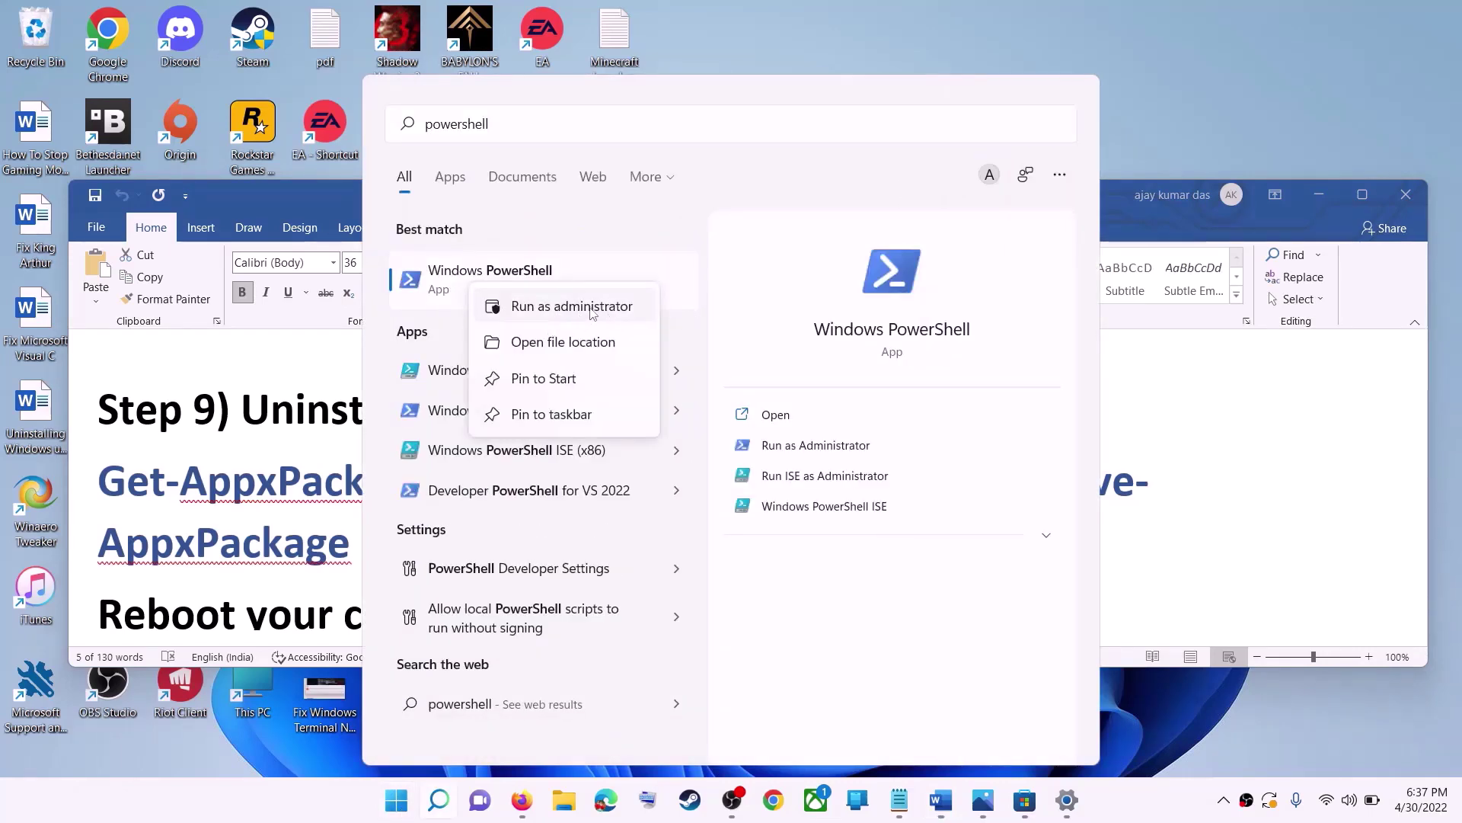
click(594, 306)
click(624, 545)
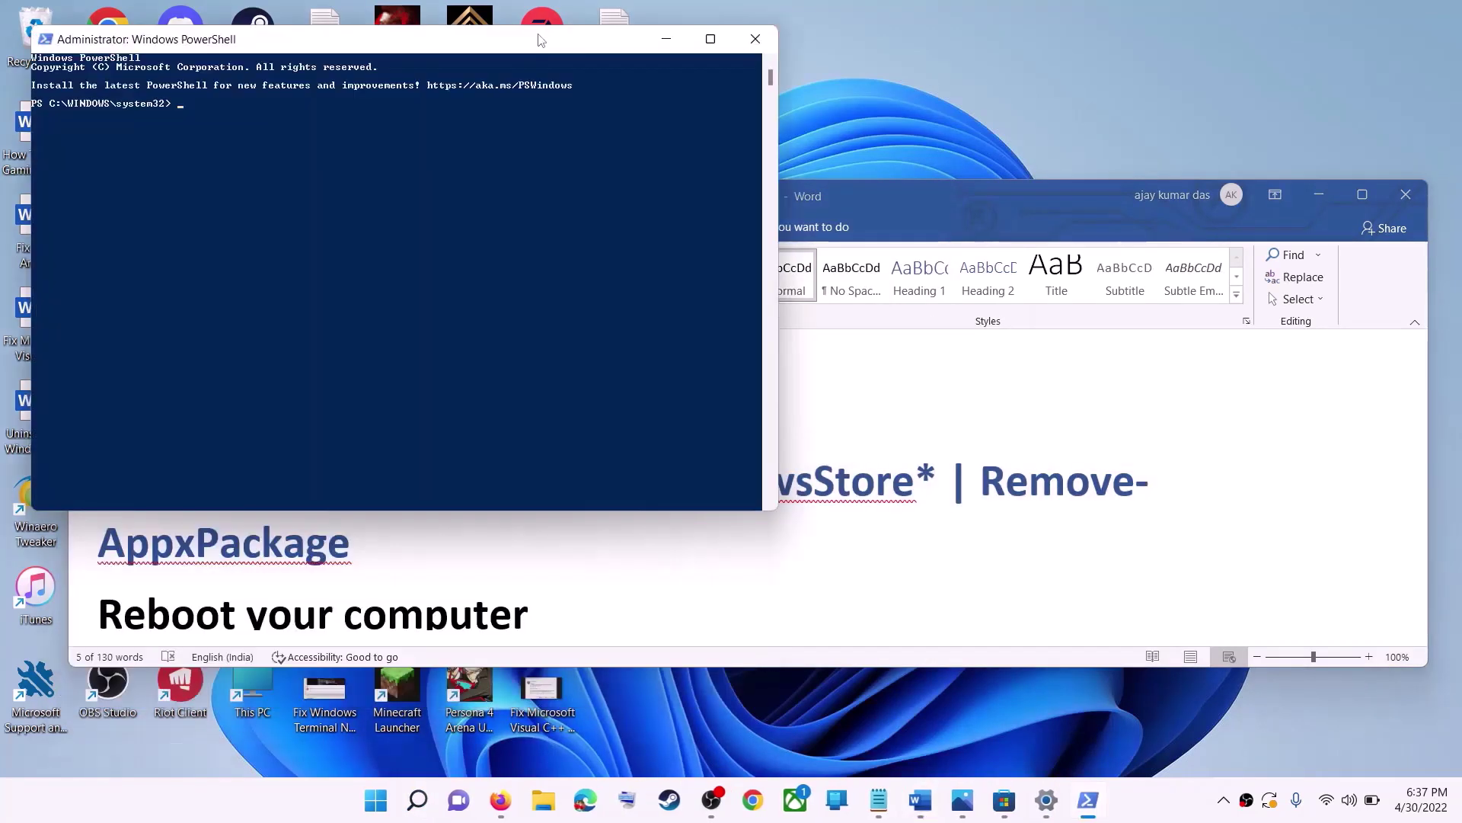
Paste and run the copied Get-AppxPackage removal command in PowerShell, then return to Step 9 in the Word document.
key(ctrl+v)
drag(536, 50, 745, 196)
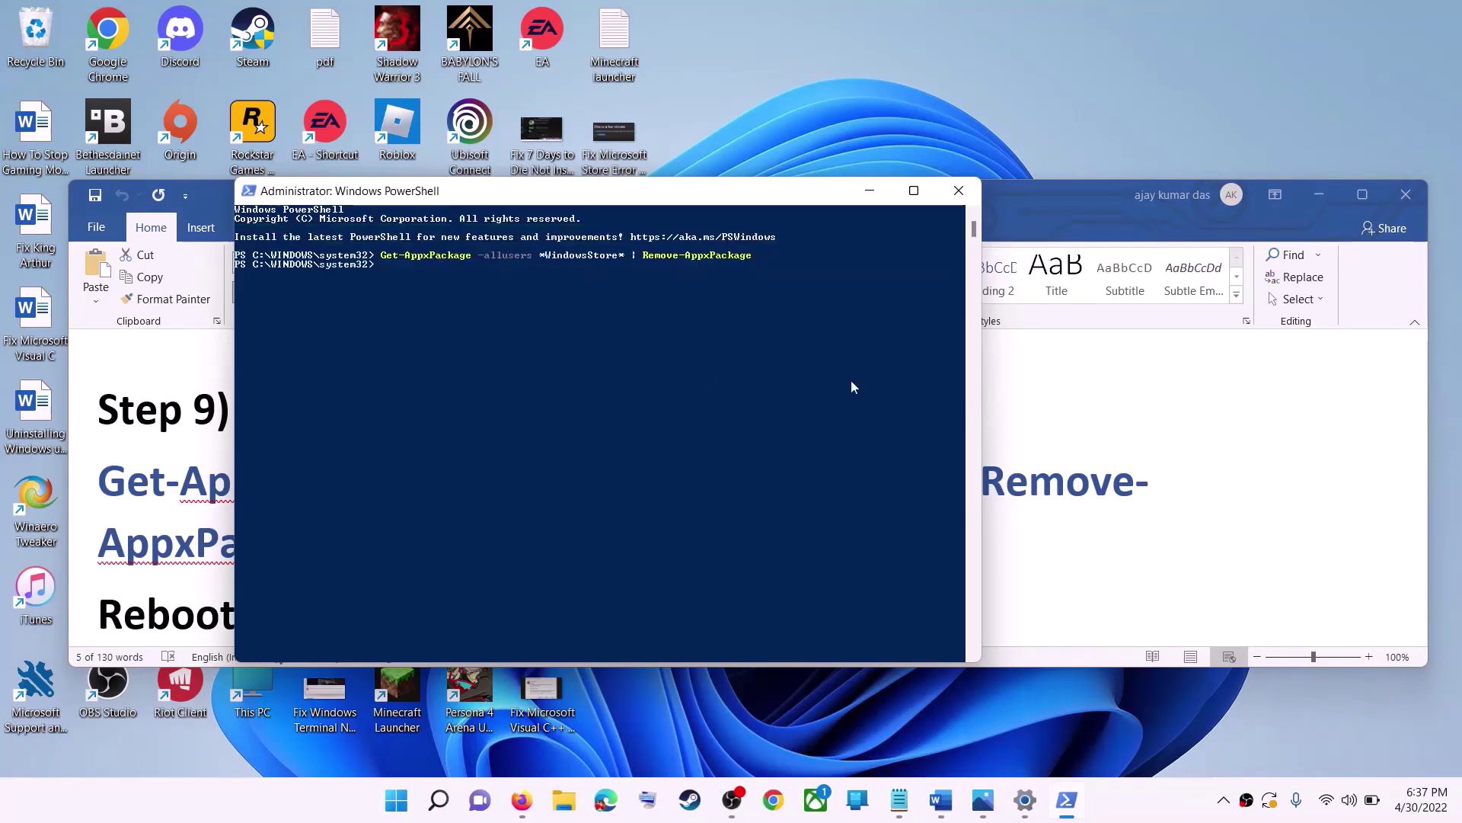
click(941, 800)
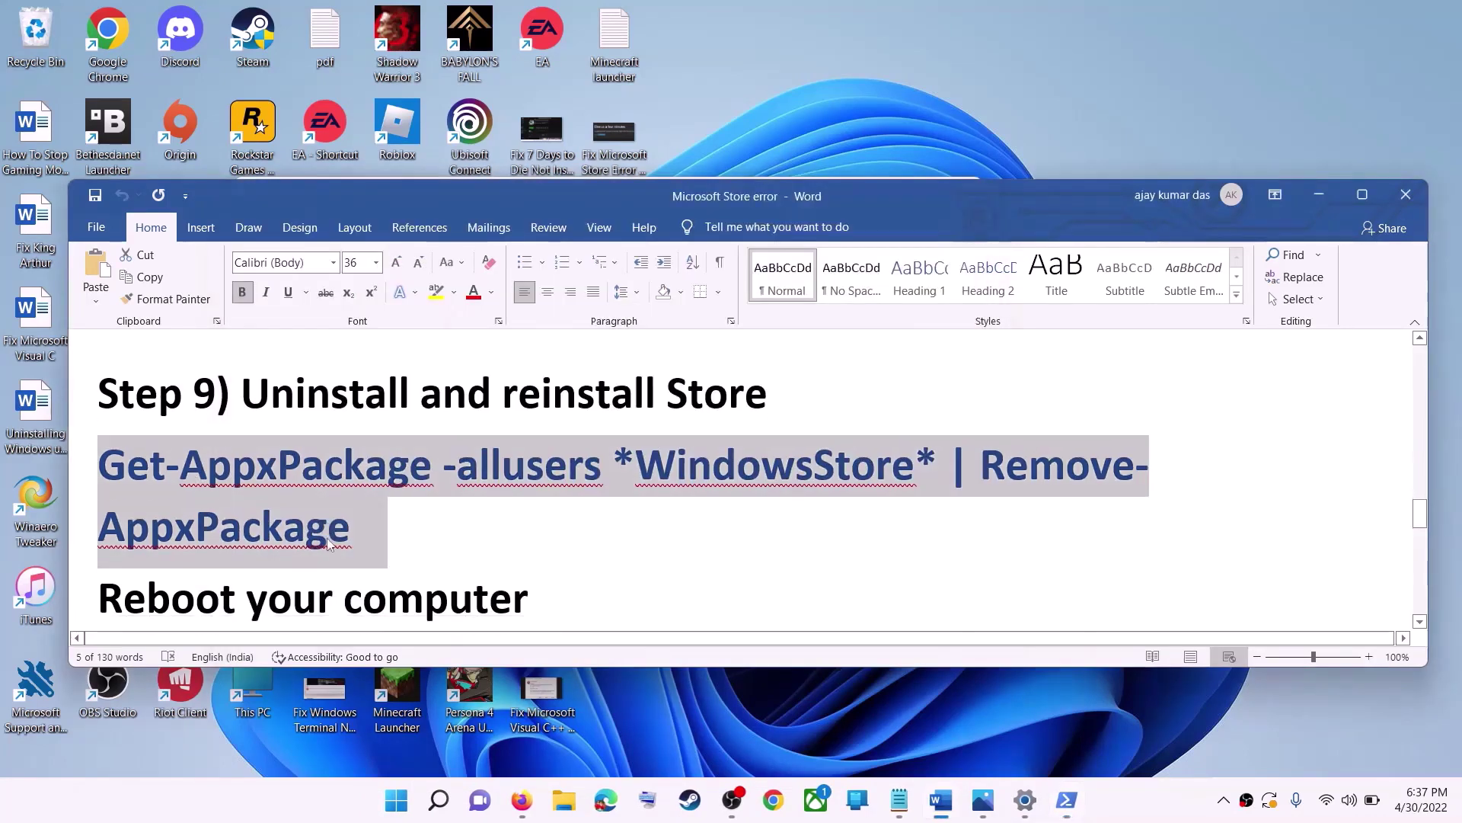
Highlight "Reboot your computer" in the Word document, view the computer's power options without restarting, and return to the document.
scroll(189, 506, down, 1)
triple_click(189, 506)
key(super)
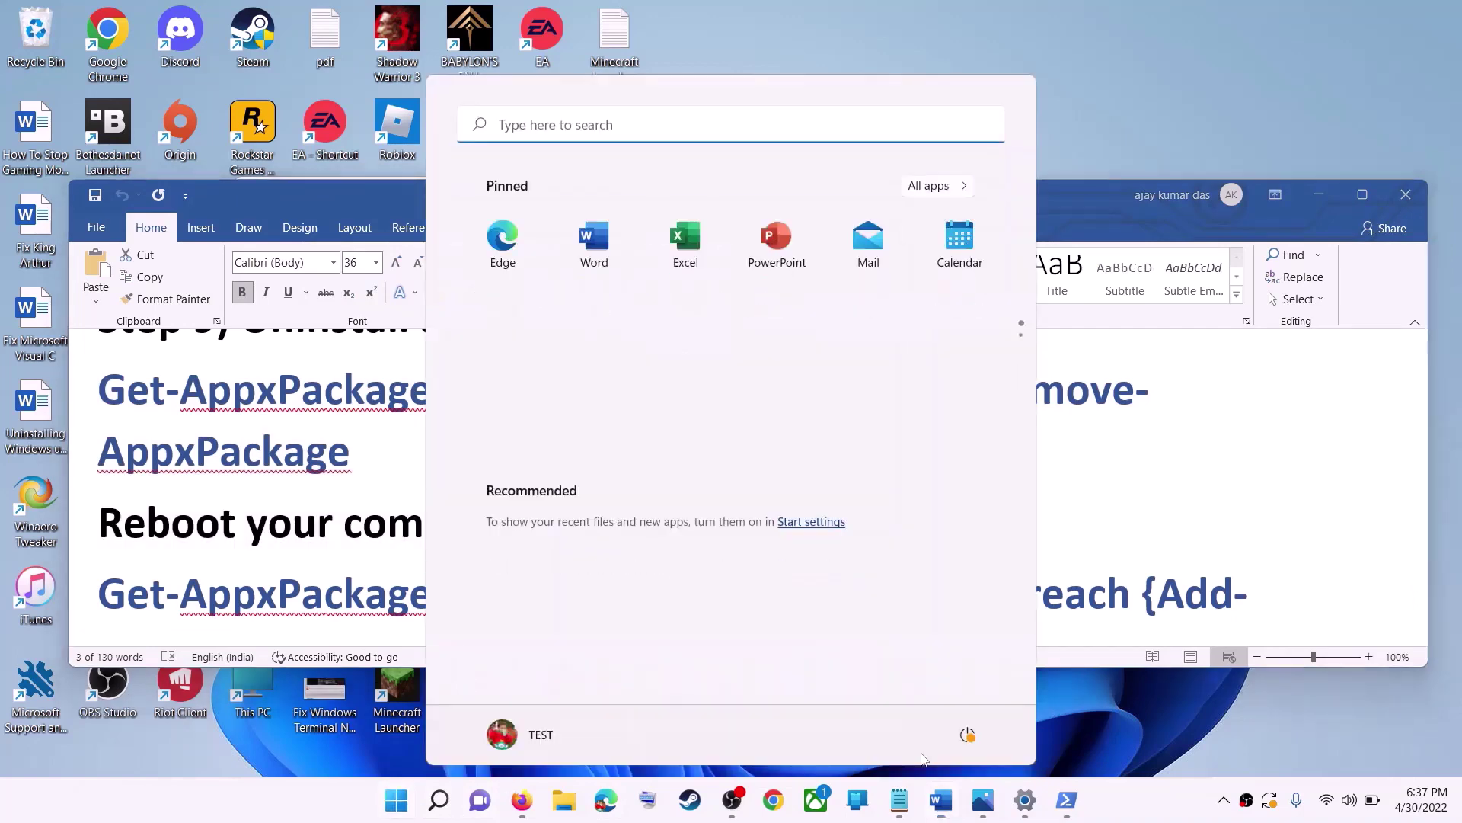
click(967, 734)
click(467, 630)
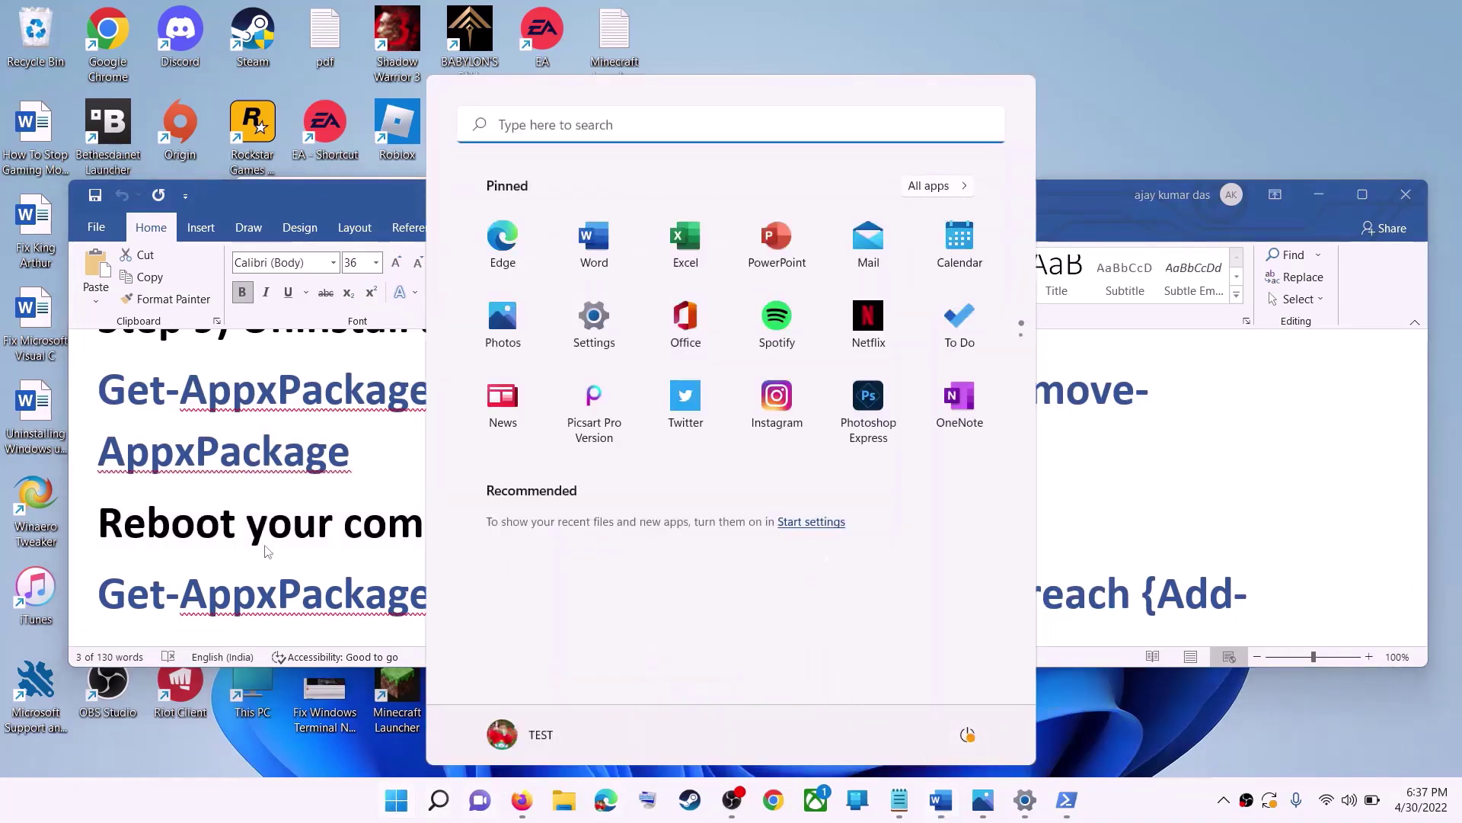
click(323, 537)
scroll(324, 537, down, 1)
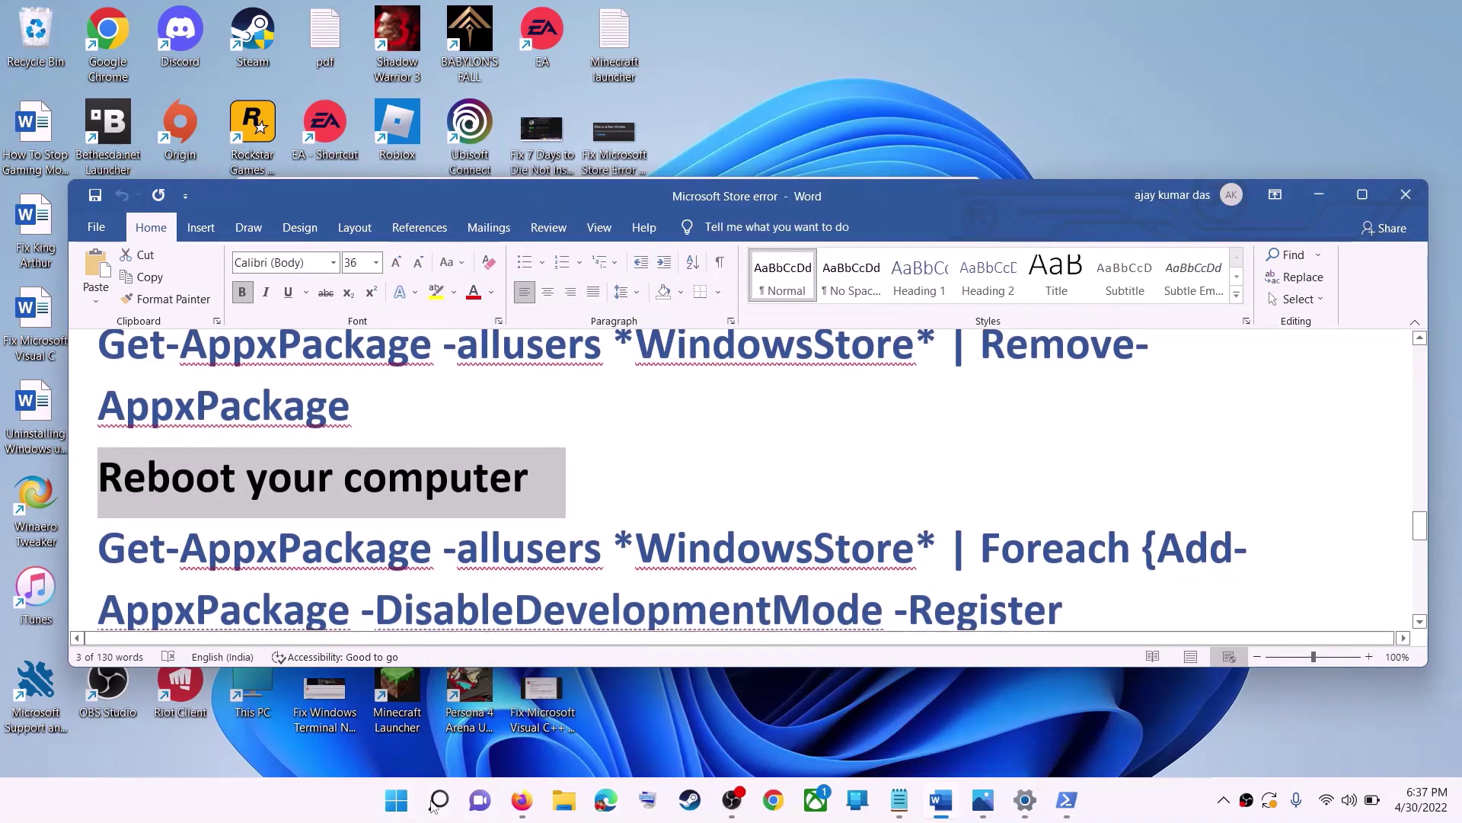
Search for "powershell" and run Windows PowerShell as administrator, approving the elevation request.
click(396, 800)
text(pow)
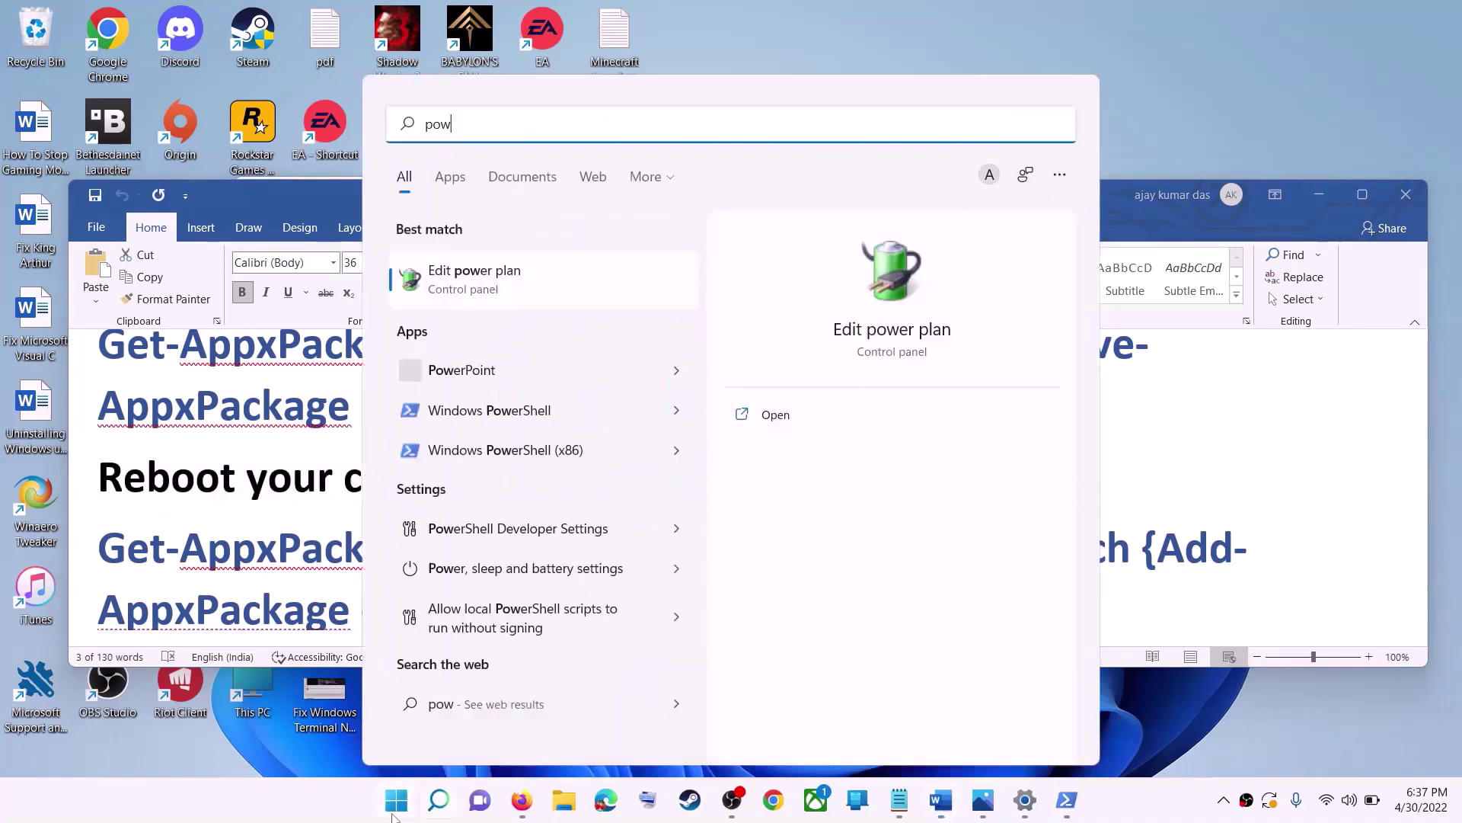
text(ershell)
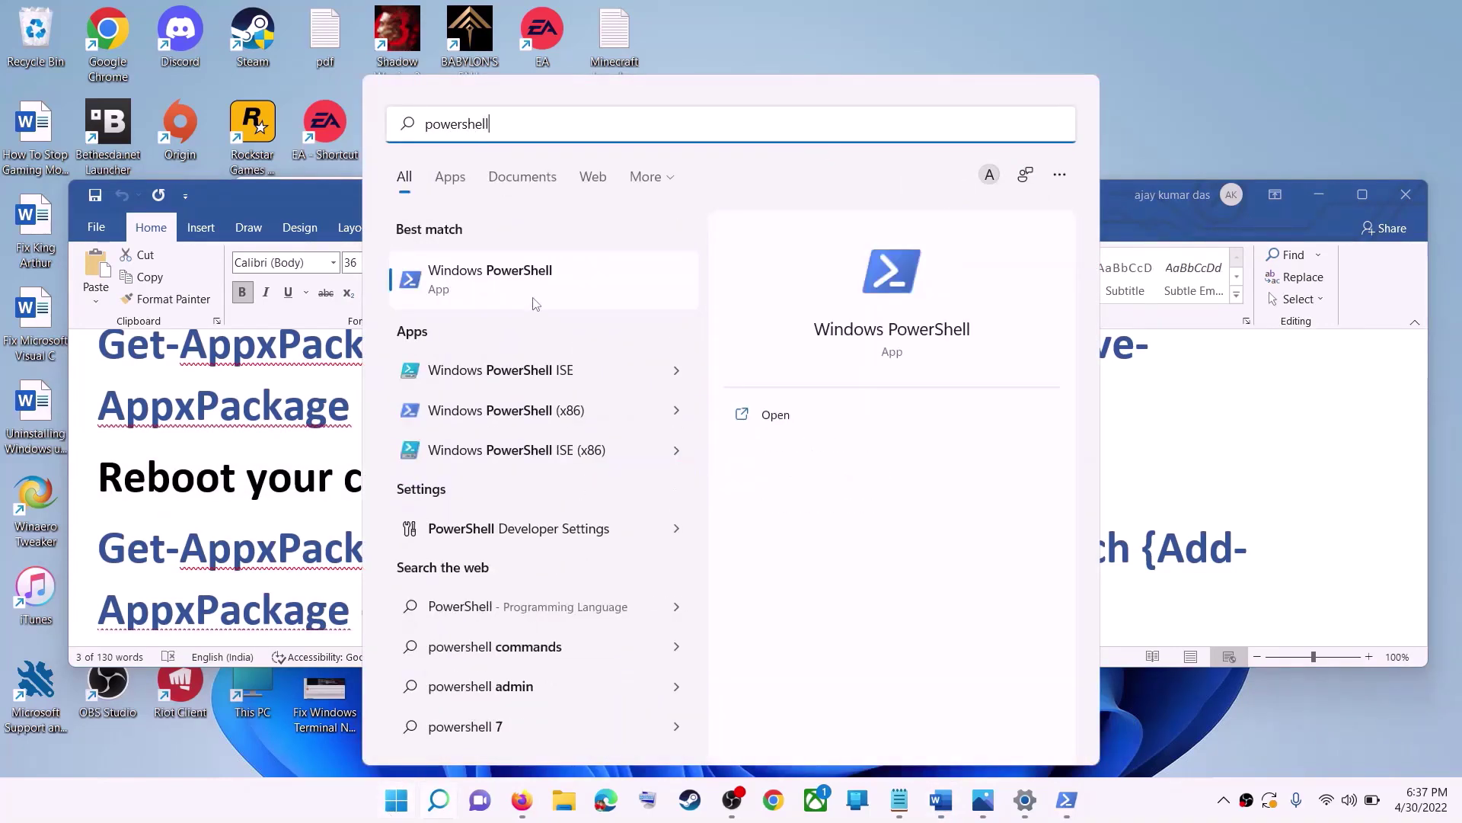
right_click(518, 282)
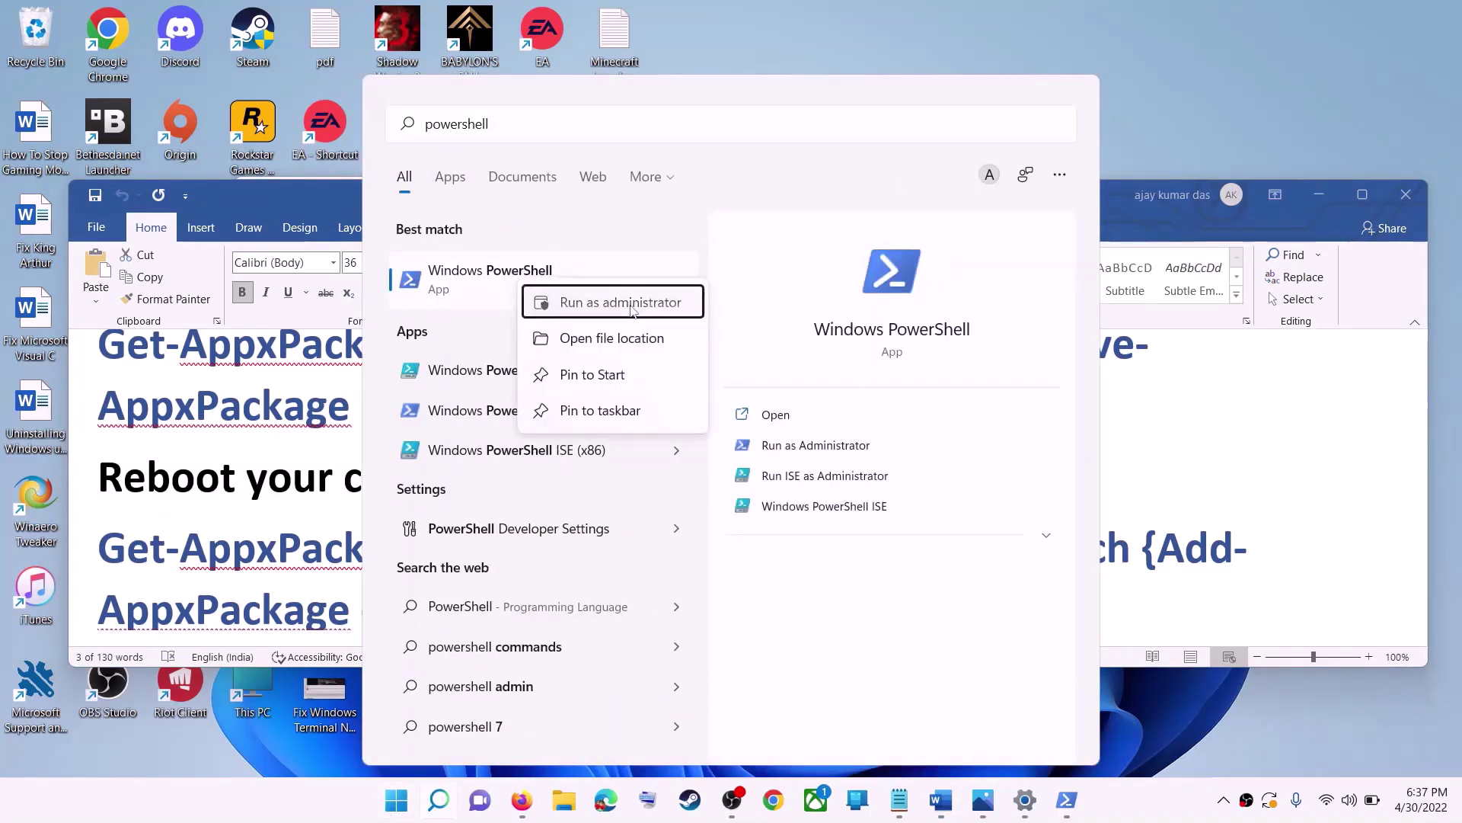
click(621, 302)
click(665, 542)
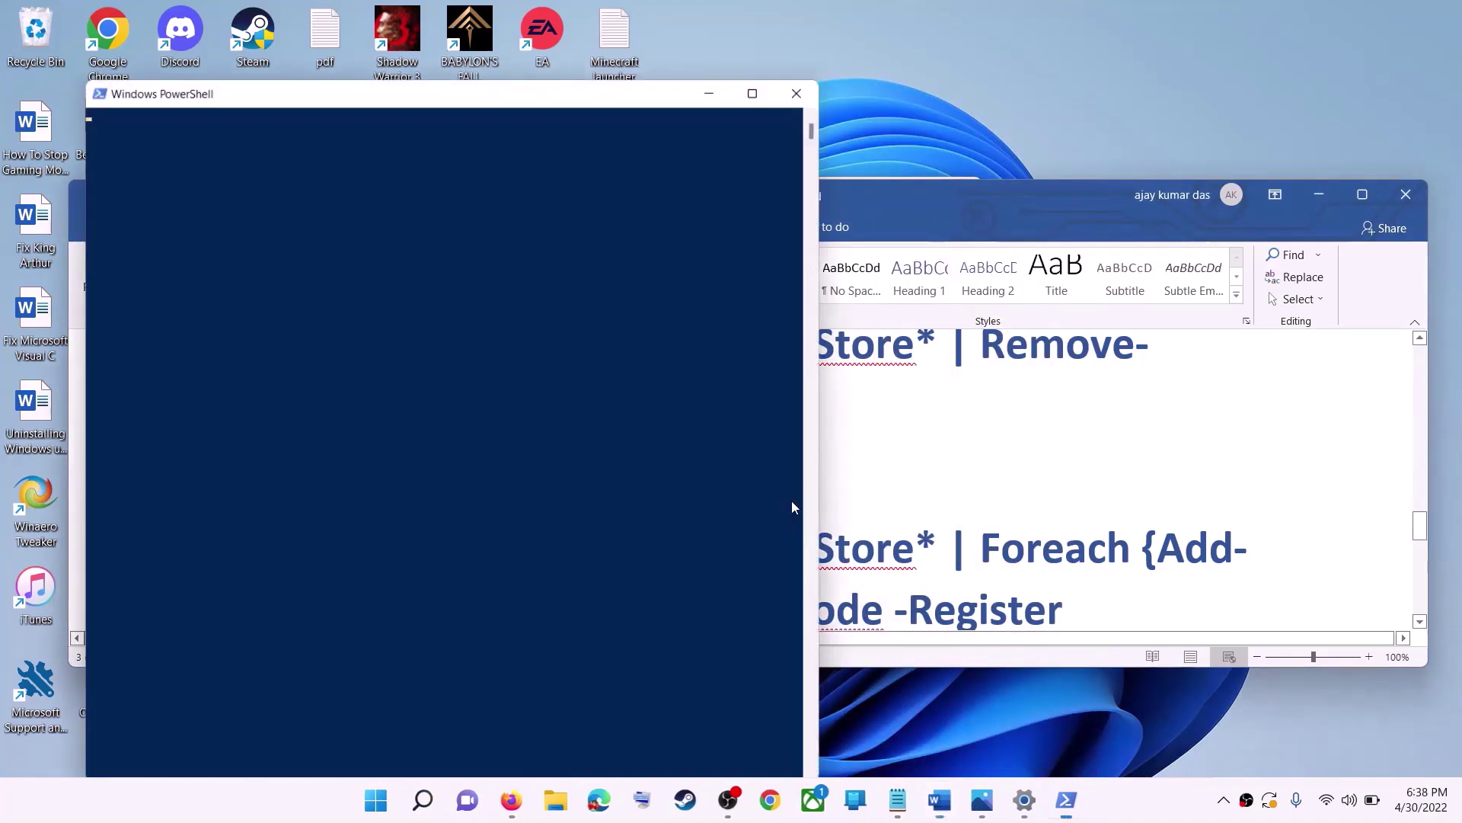
Copy the Get-AppxPackage -allusers *WindowsStore* | Foreach {Add-AppxPackage -DisableDevelopmentMode -Register "$($_.InstallLocation)\AppXManifest.xml"} command from the Word document.
click(947, 454)
scroll(977, 556, down, 2)
drag(976, 555, 98, 457)
right_click(169, 489)
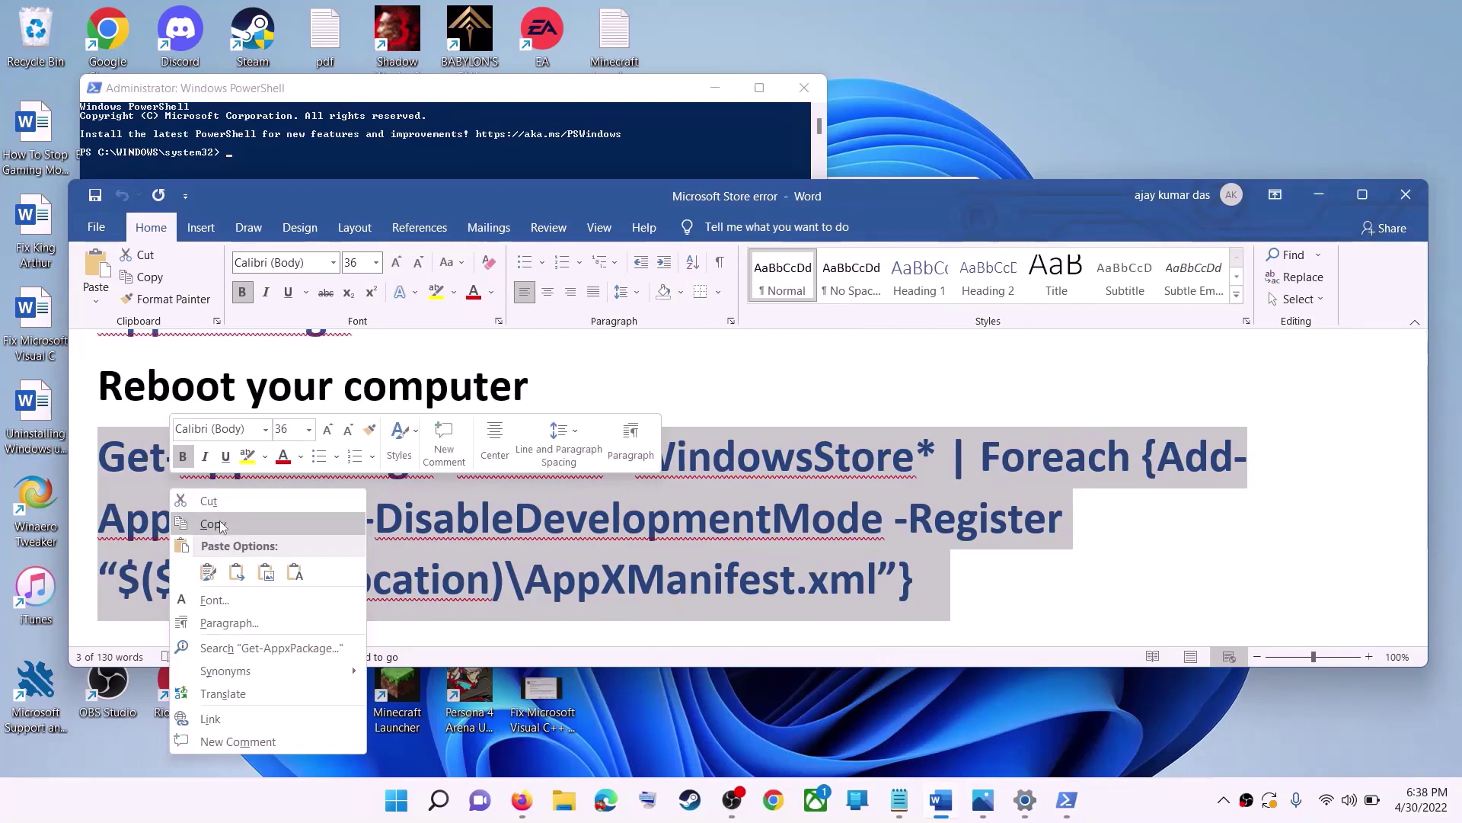
click(213, 524)
Paste and run the copied Add-AppxPackage registration command in the administrator PowerShell window to reinstall the Store.
click(442, 152)
click(442, 308)
right_click(444, 312)
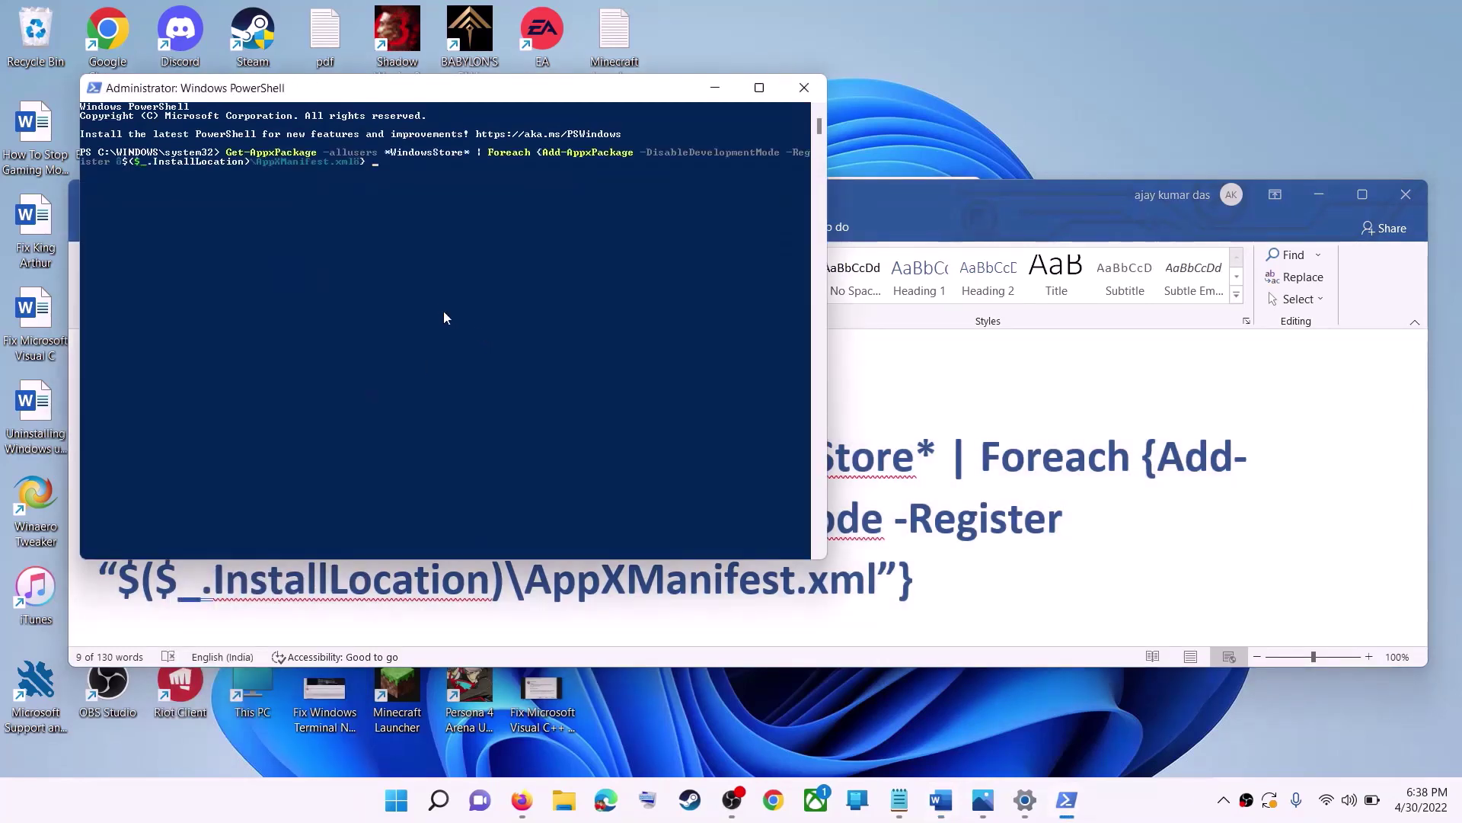
key(Return)
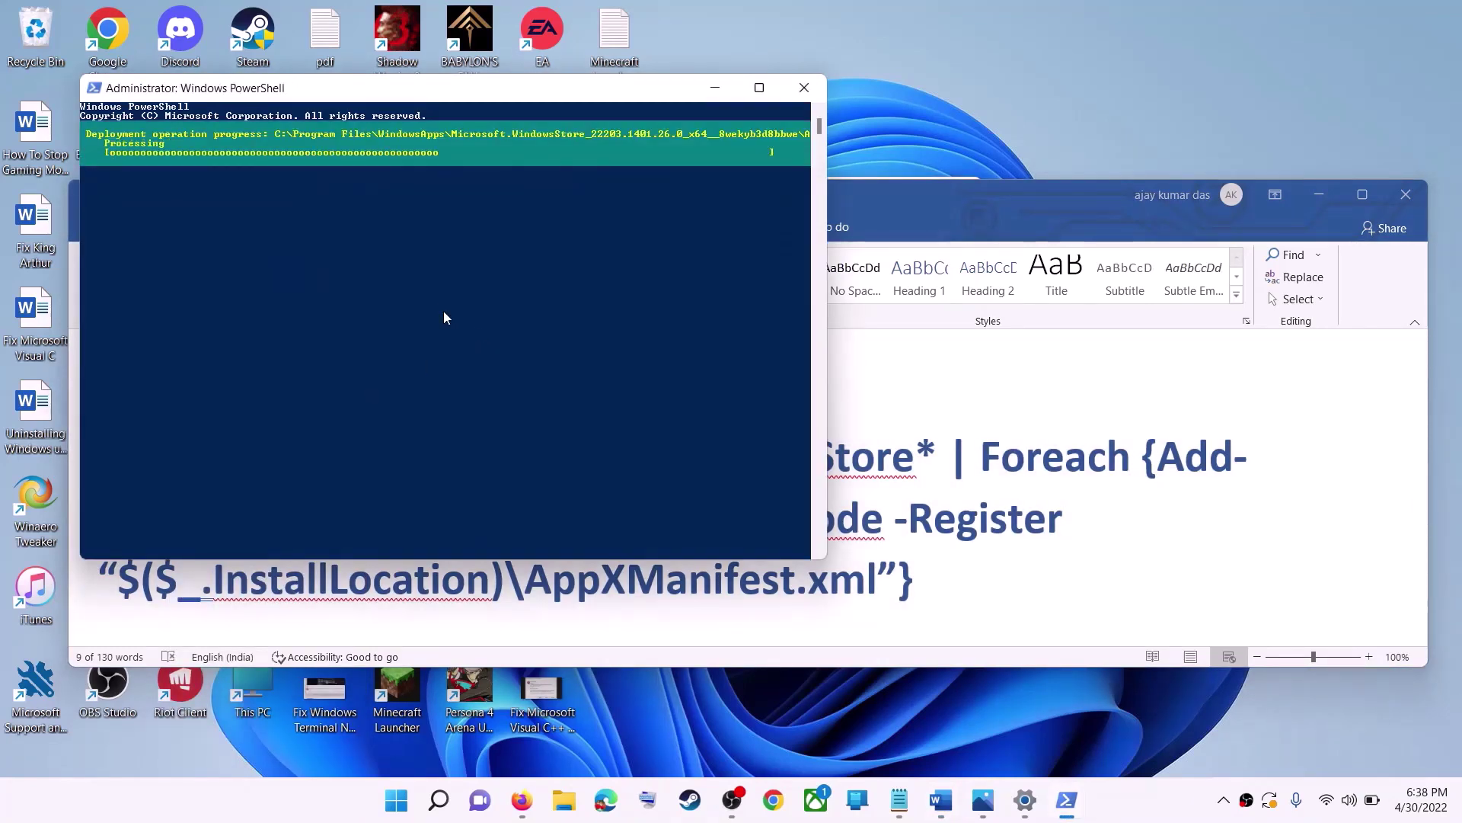
Search for "store" and open Microsoft Store.
click(398, 807)
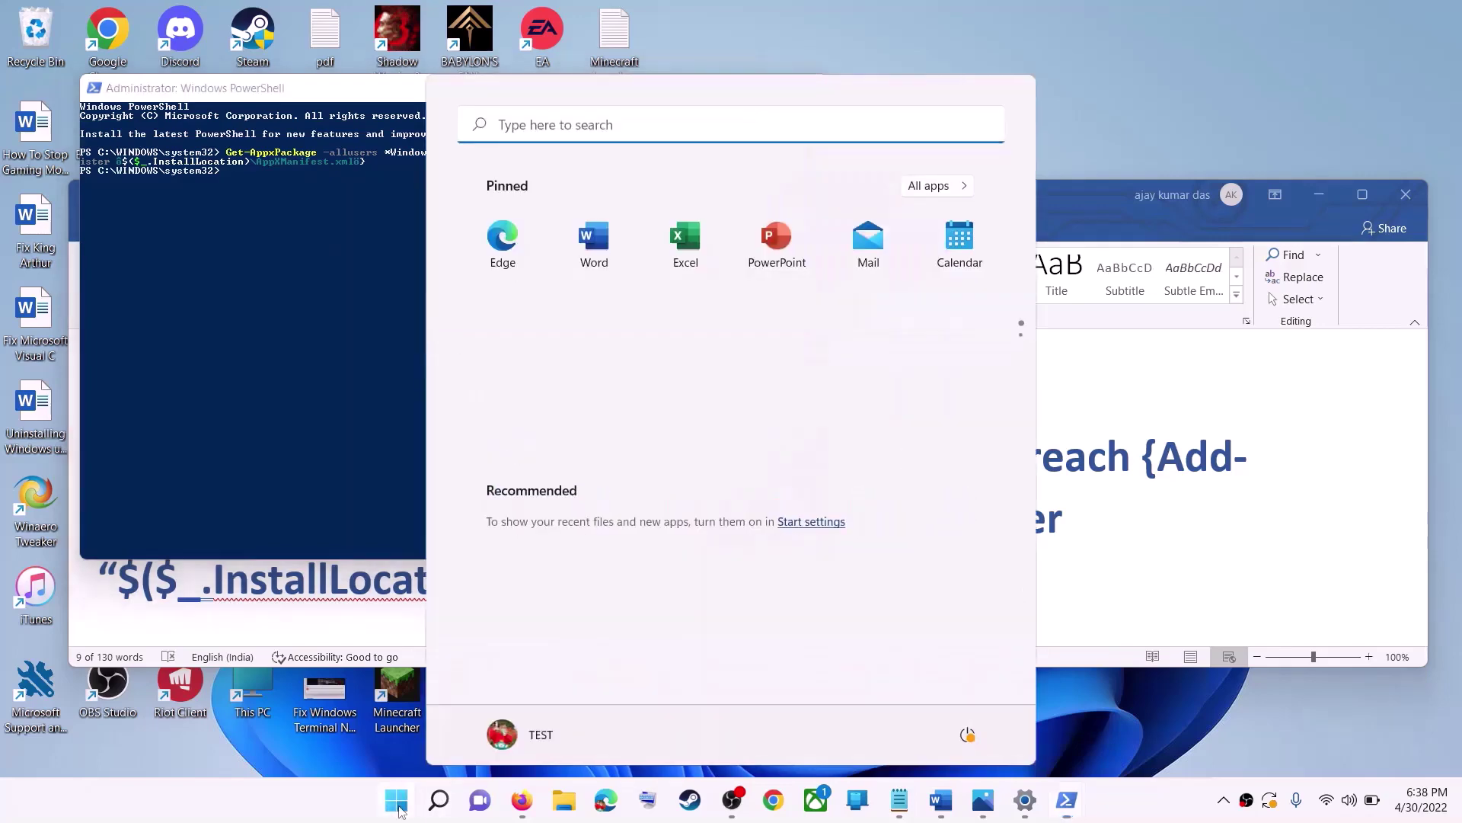
text(store)
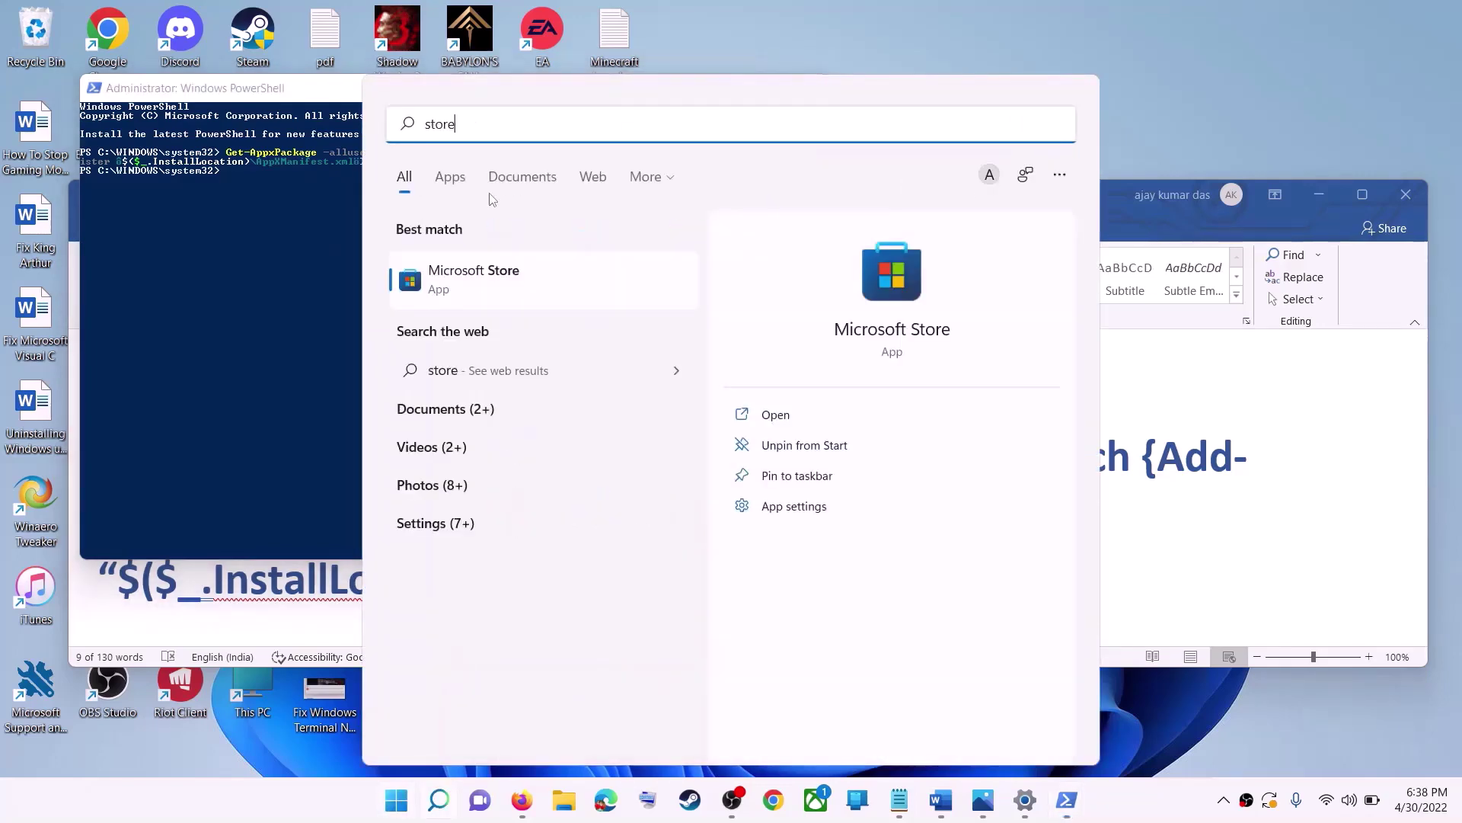
key(Return)
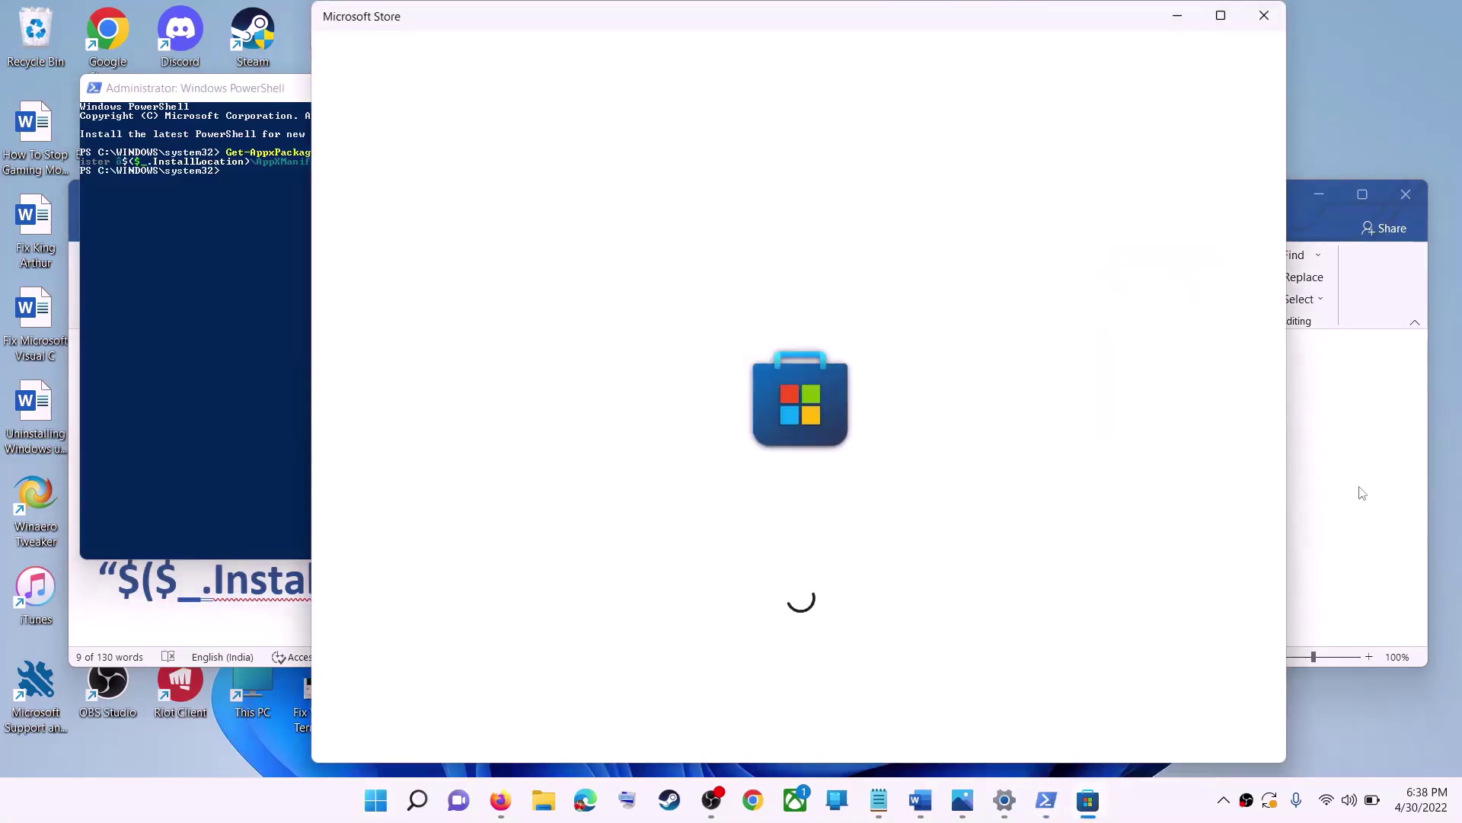
Return to the Word document and highlight "Try installing to C drive/Different Drive" in Step 10.
click(1361, 493)
scroll(511, 512, down, 2)
scroll(510, 512, down, 2)
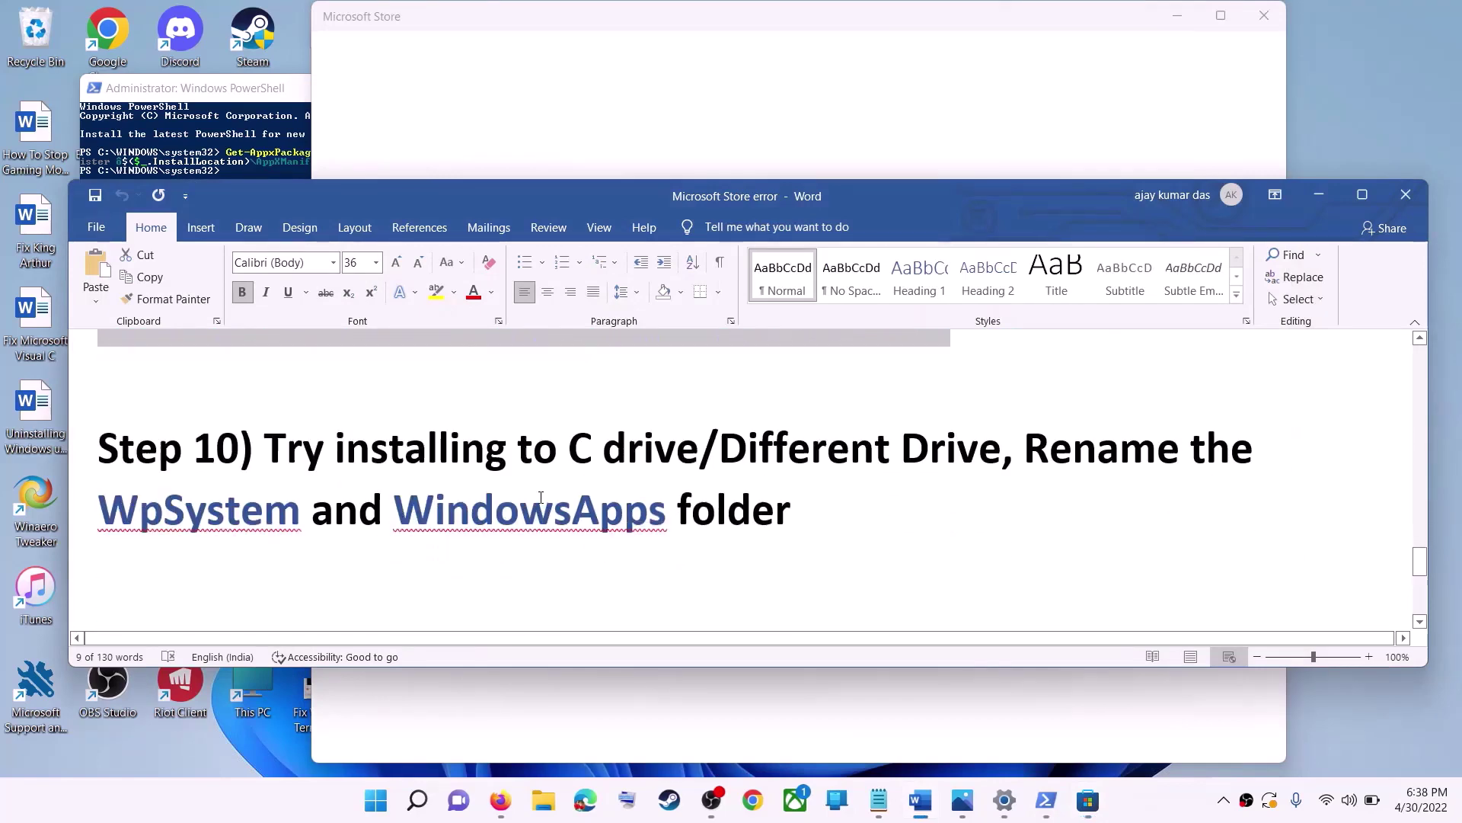
drag(264, 448, 1001, 450)
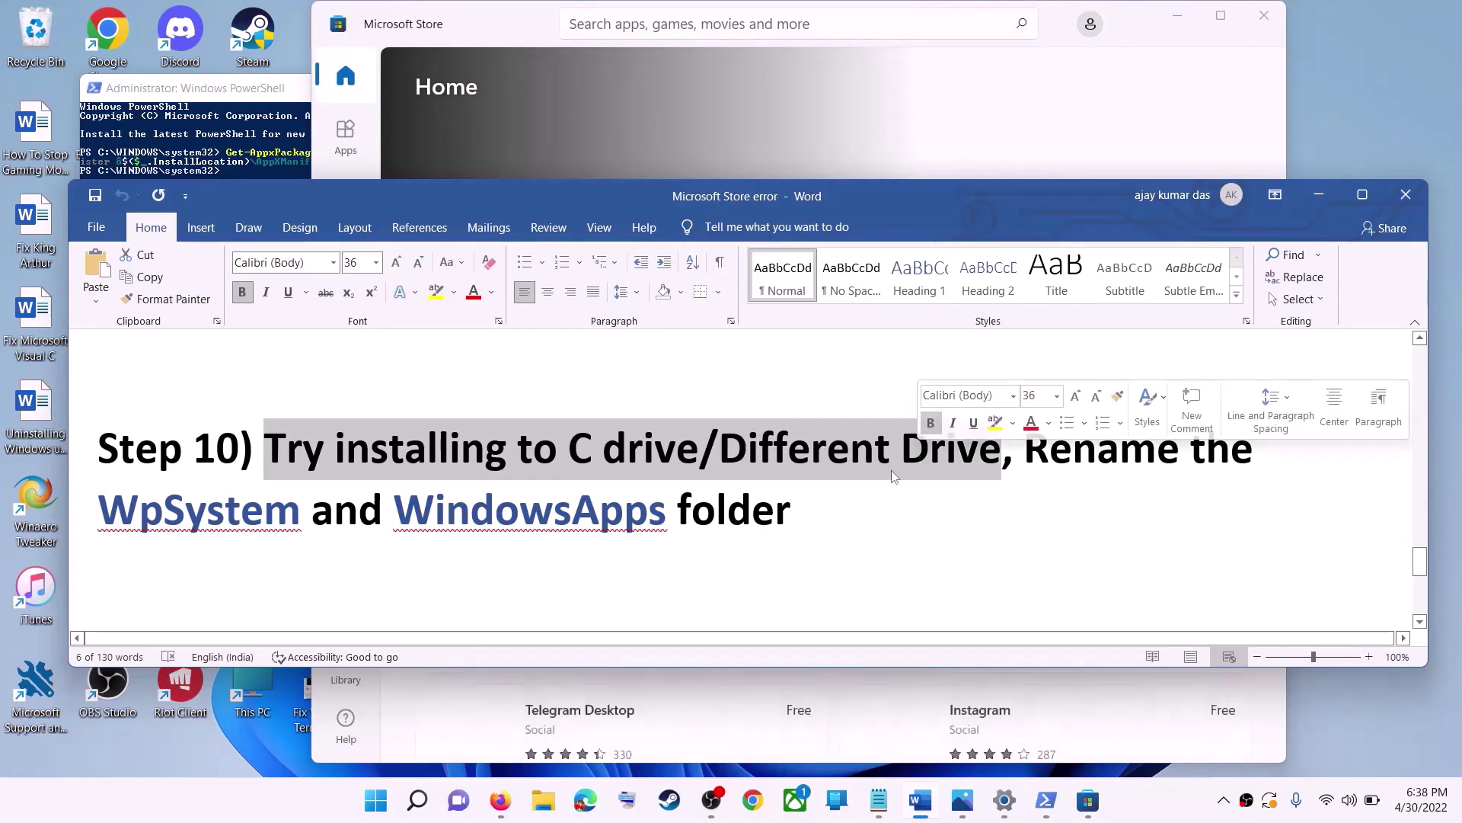
Open the "Where new content is saved" storage settings and view the drive choices for new apps.
click(376, 799)
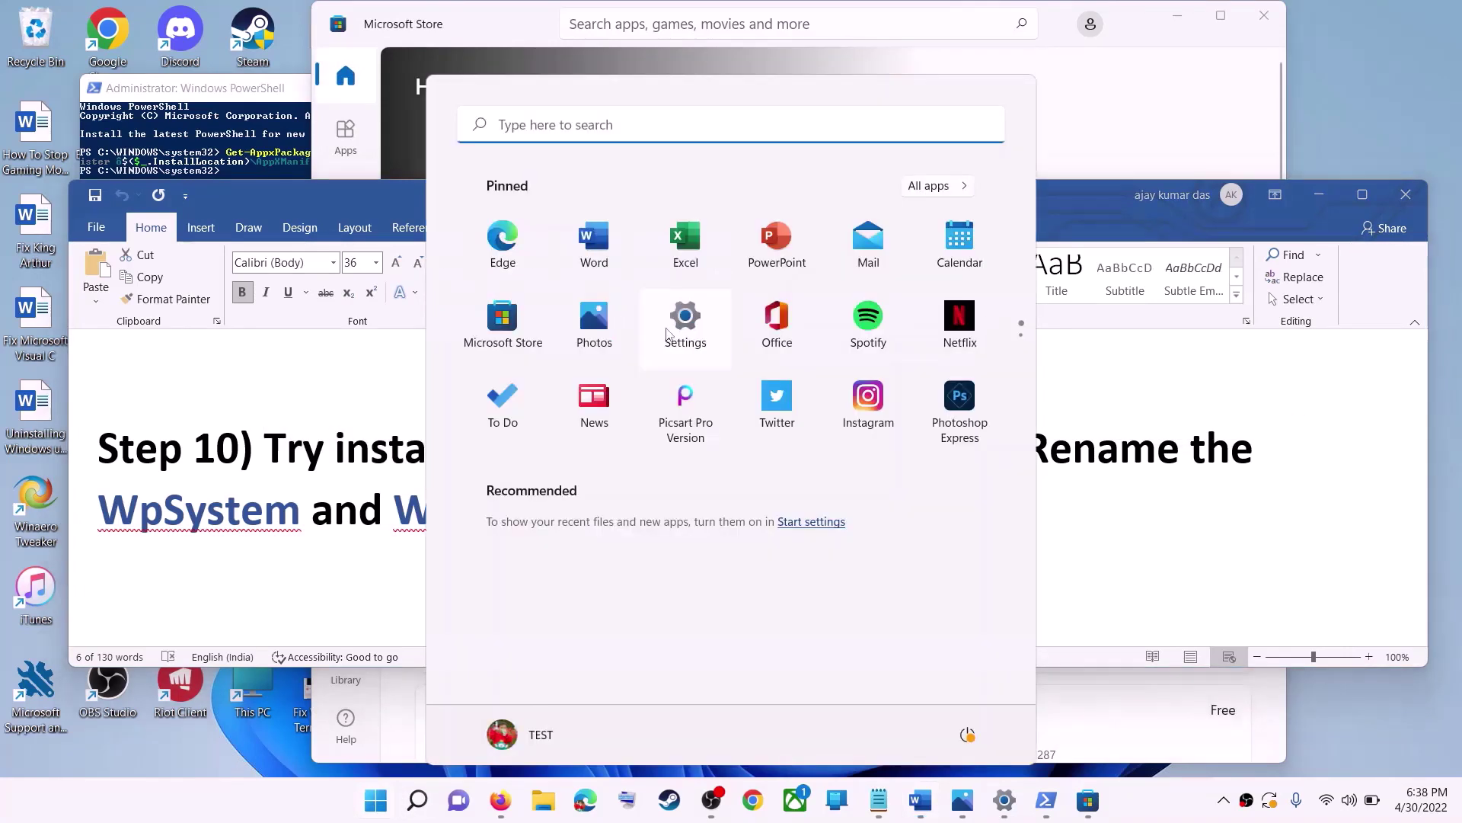
click(666, 332)
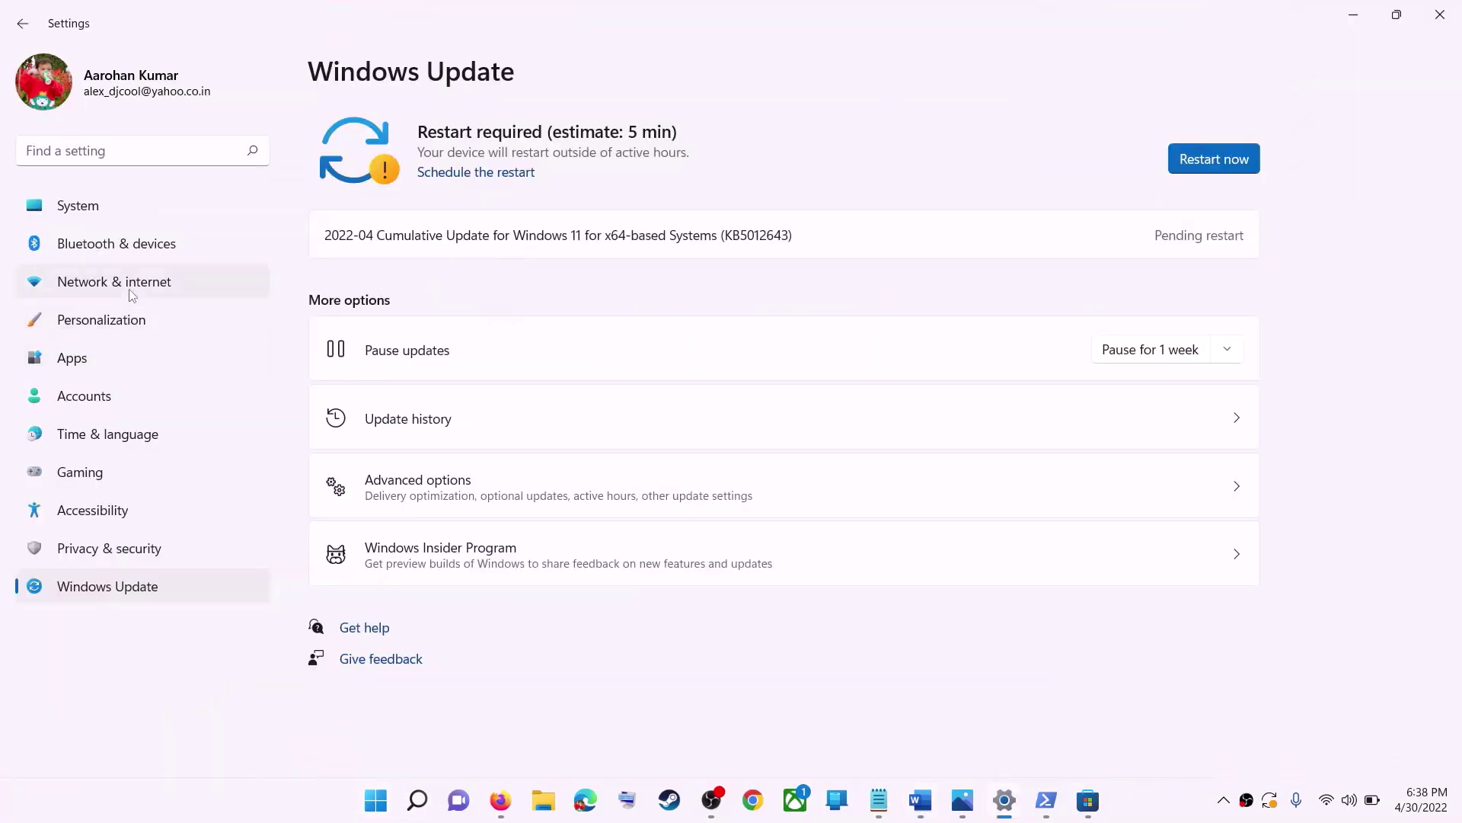
click(92, 210)
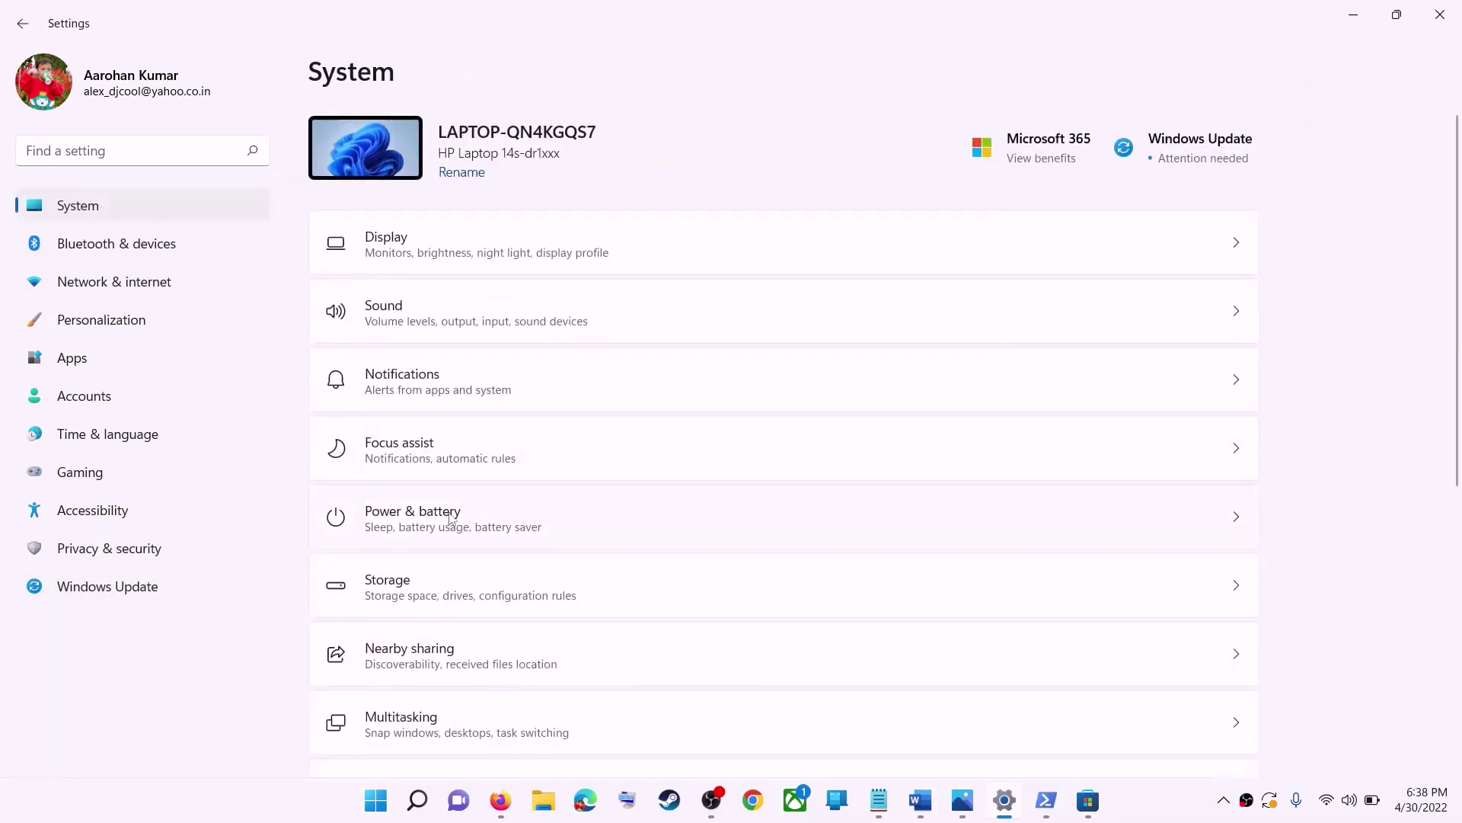
scroll(450, 438, down, 4)
click(418, 394)
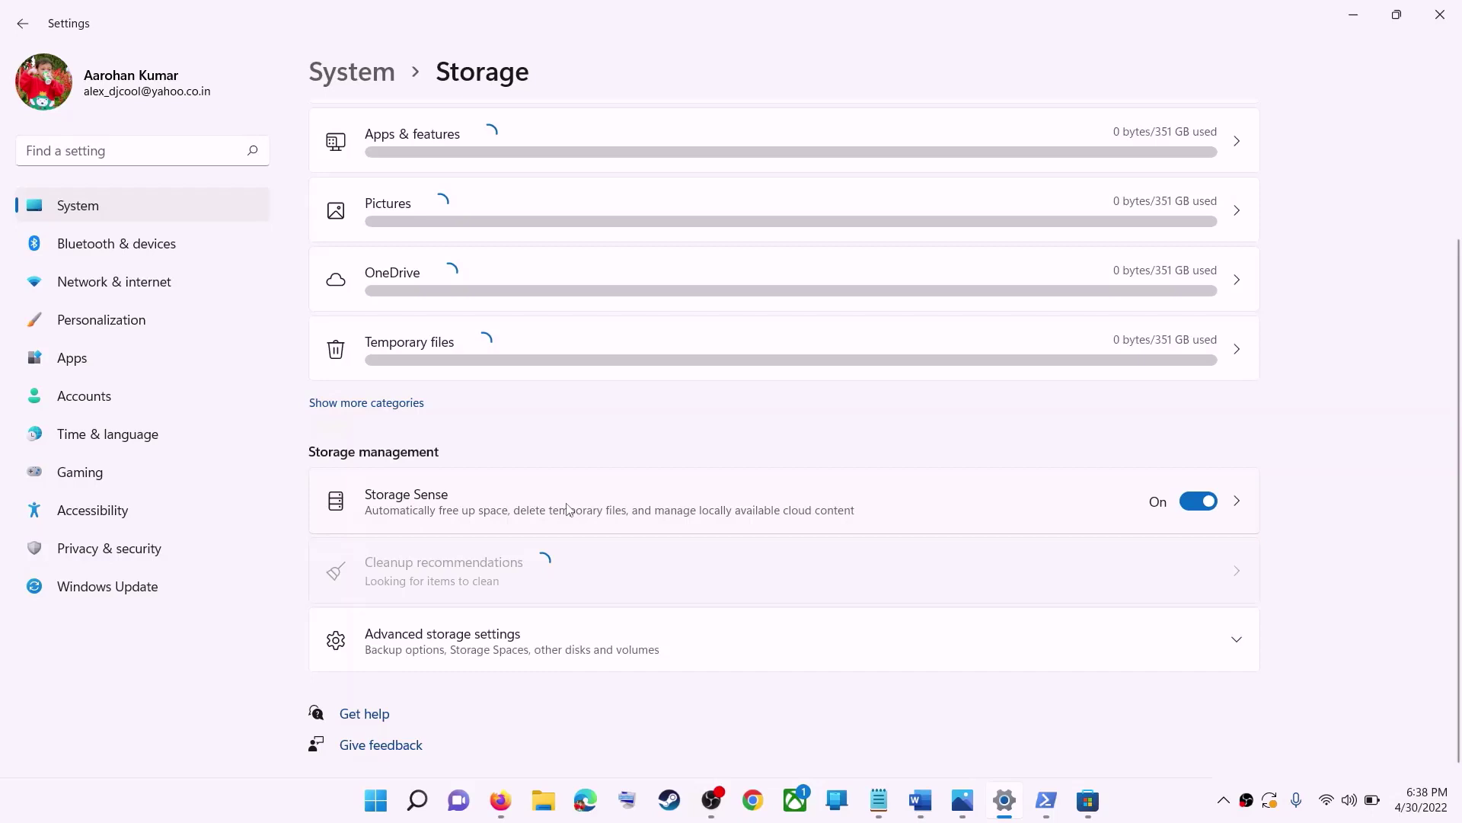
click(434, 265)
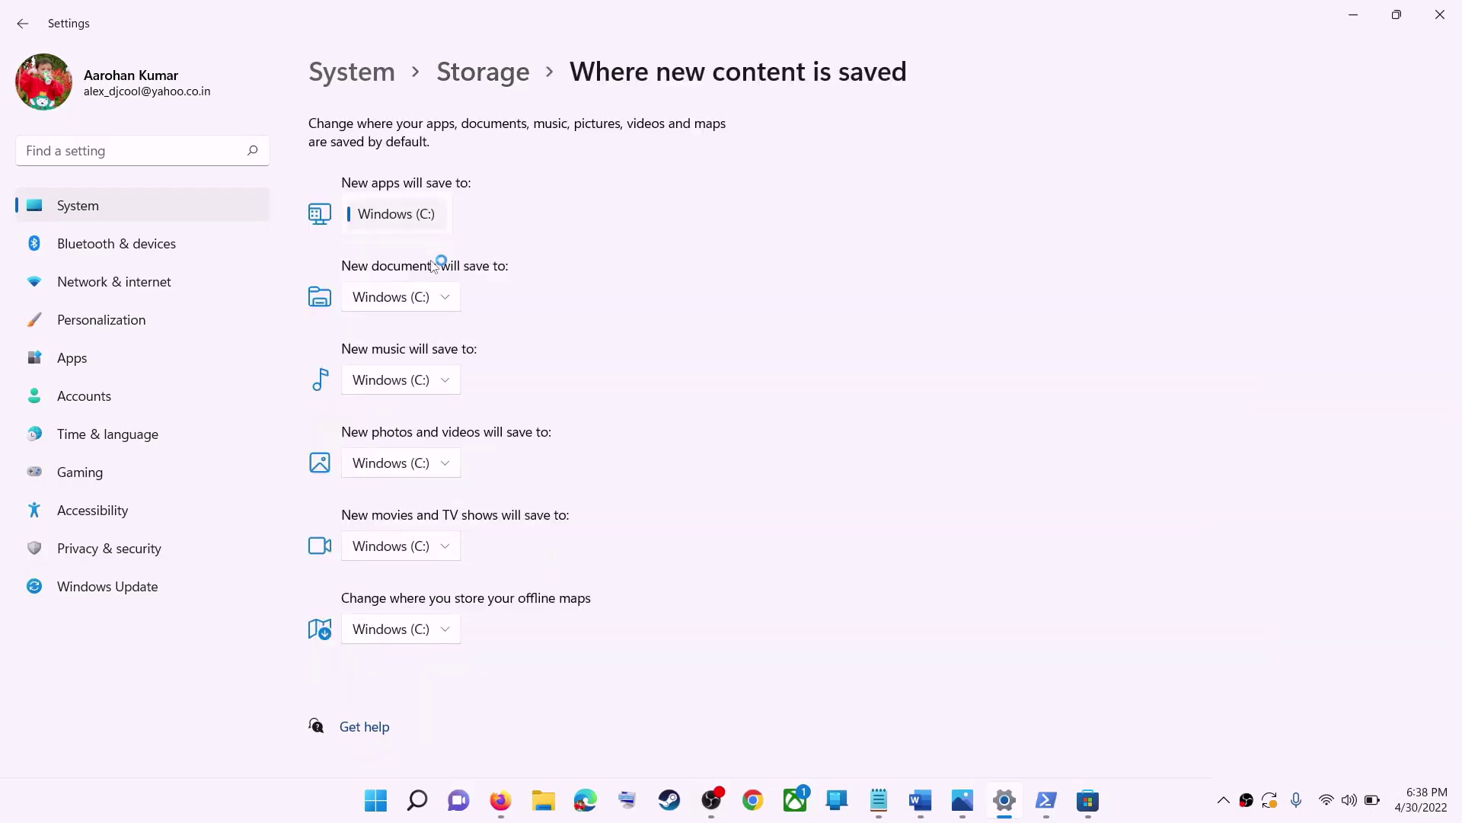
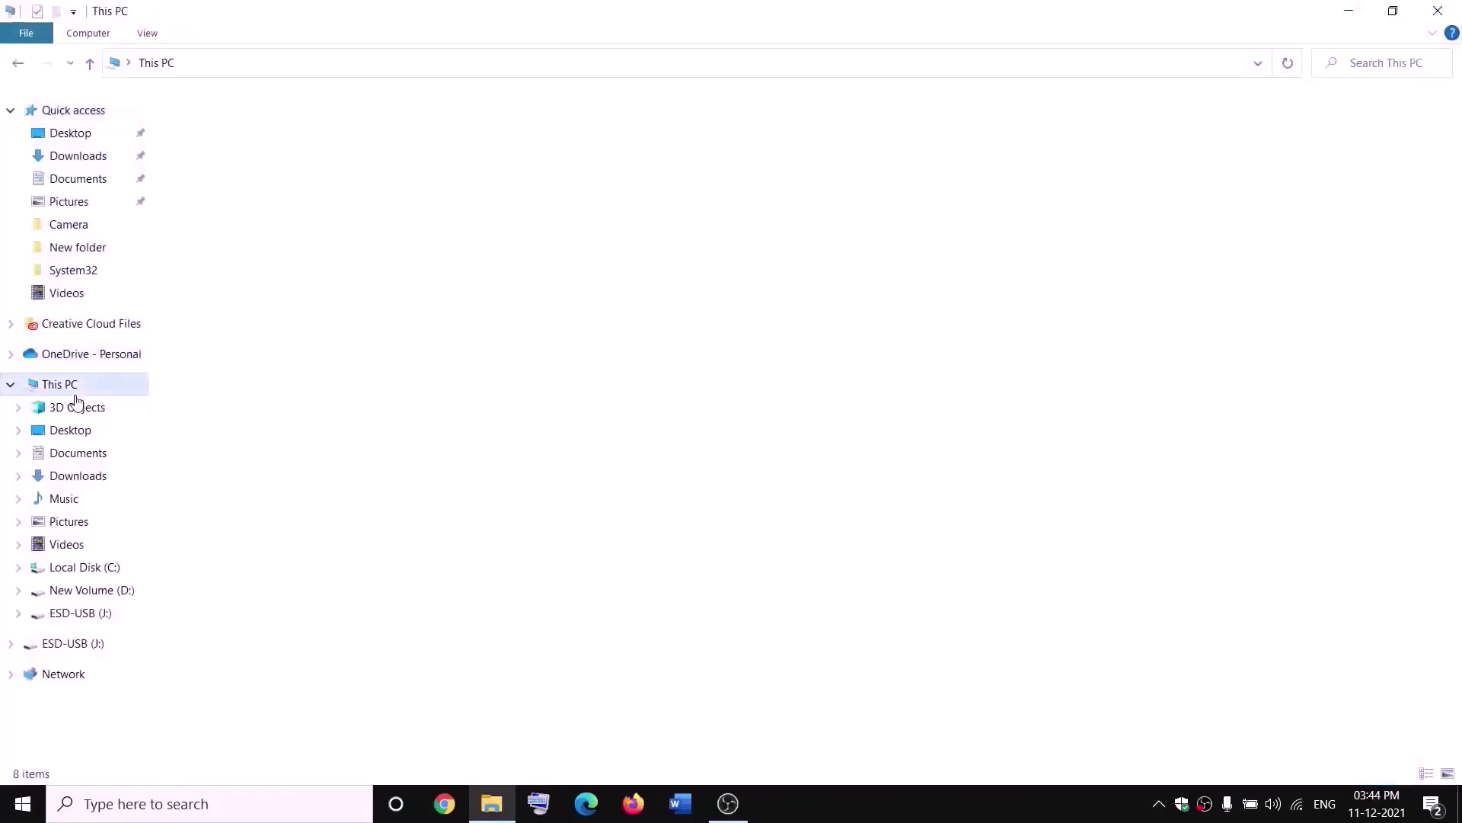
Open the New Volume (D:) drive in File Explorer and look up the Rename option for the WpSystem folder.
double_click(548, 284)
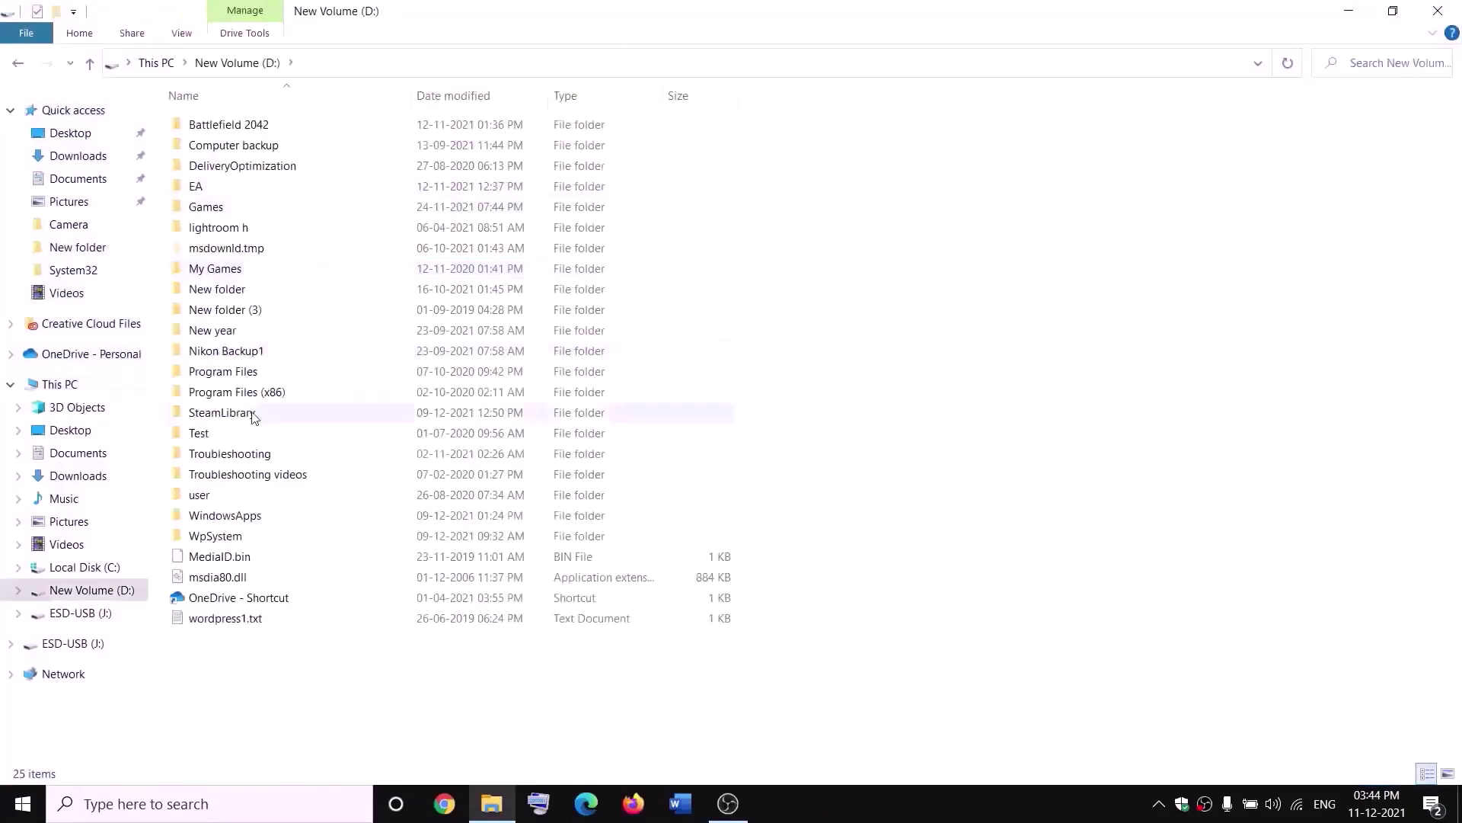
click(219, 534)
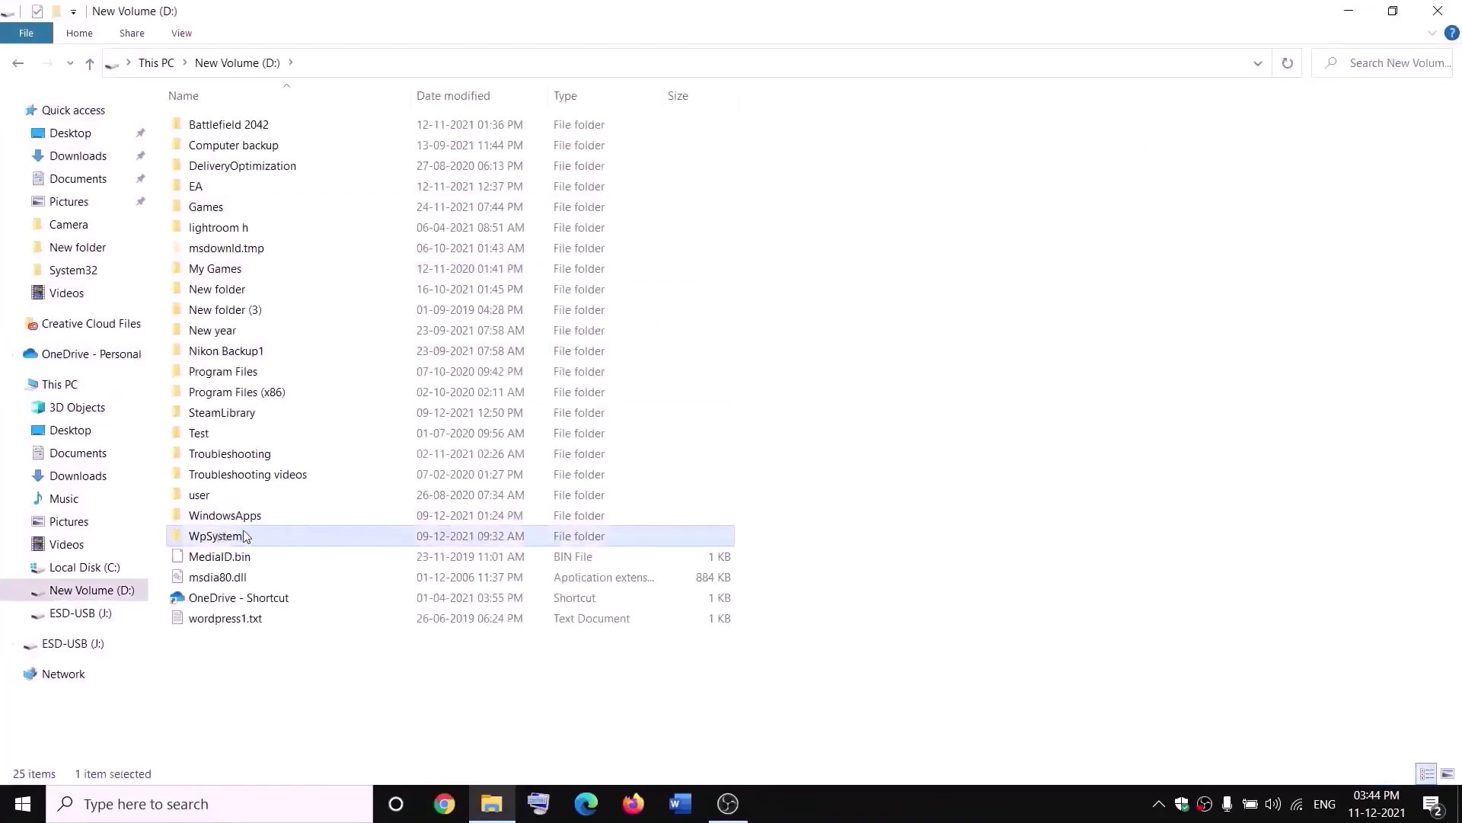
right_click(238, 541)
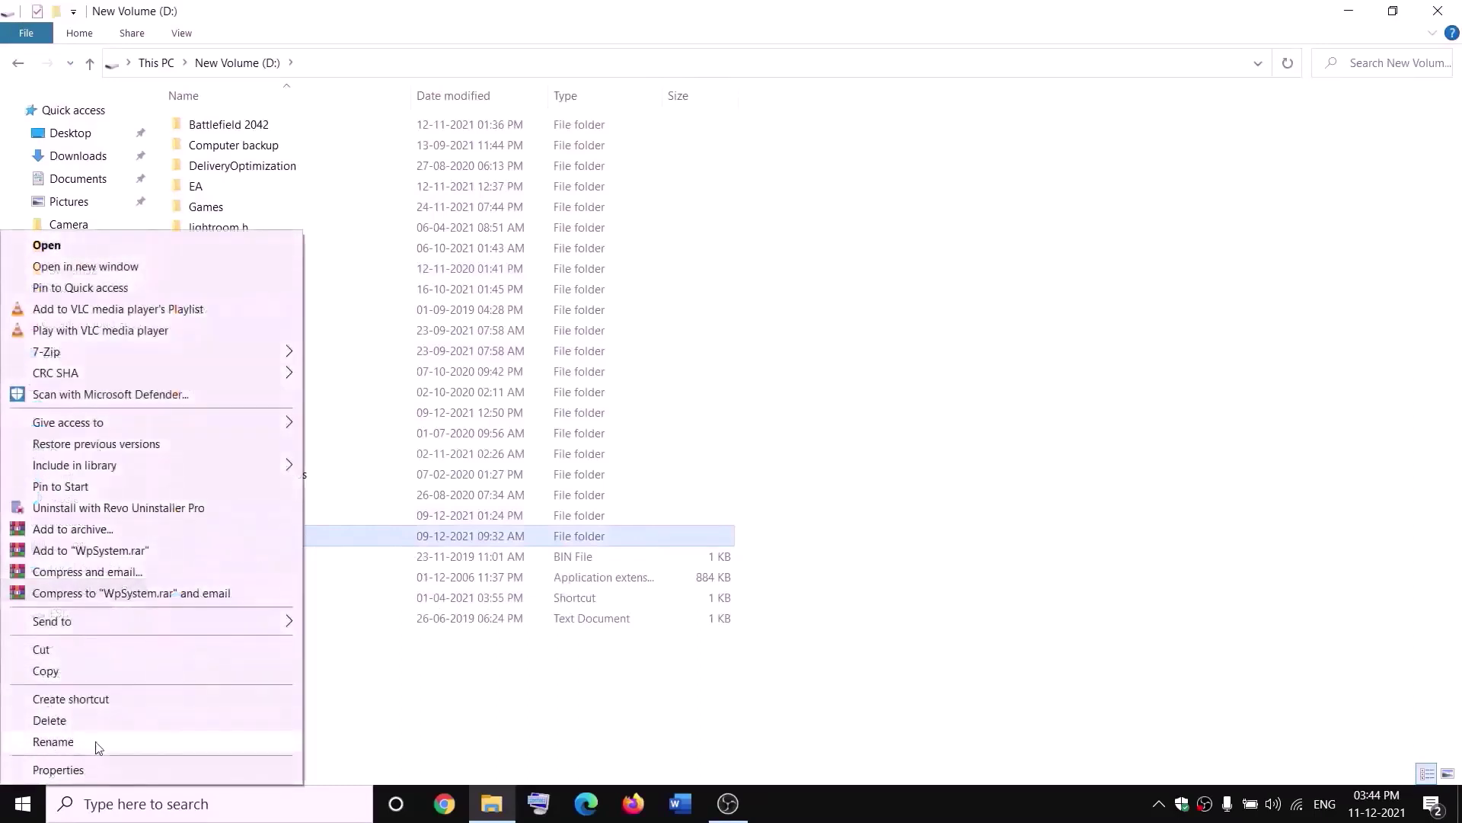
click(461, 693)
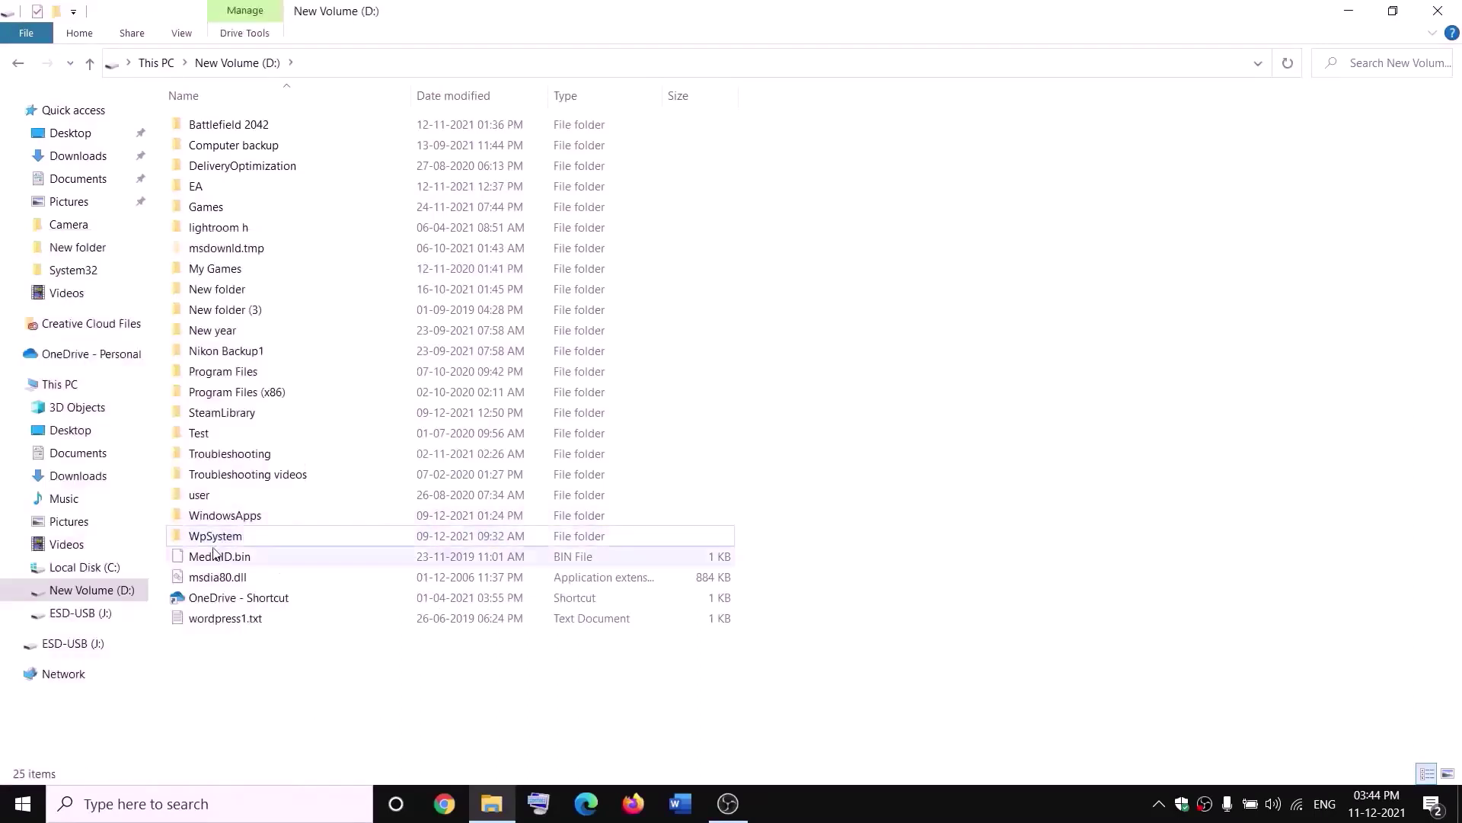
Open the WpSystem folder's properties and bring up its advanced security settings.
mouse_move(198, 541)
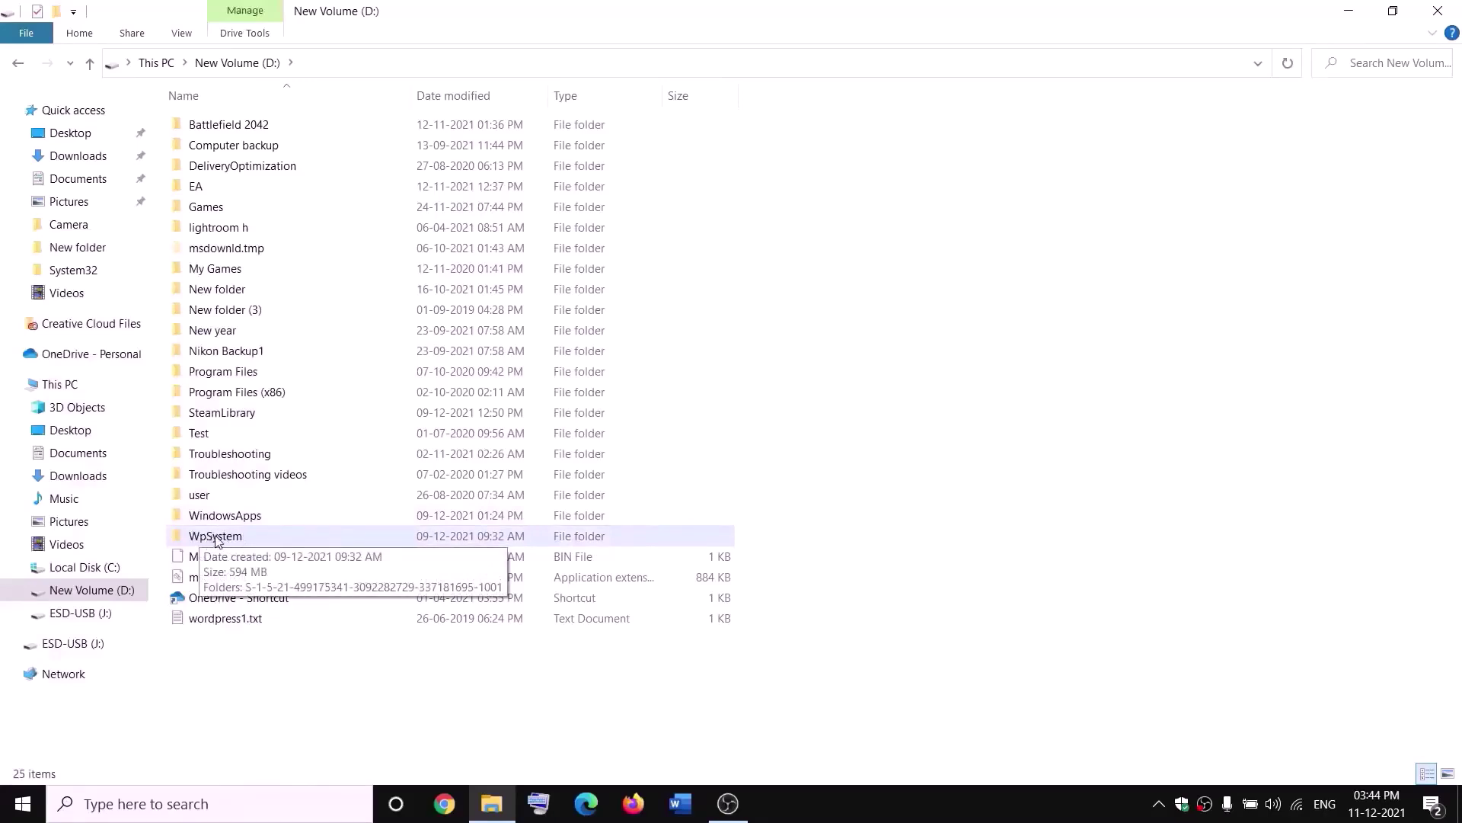
right_click(214, 537)
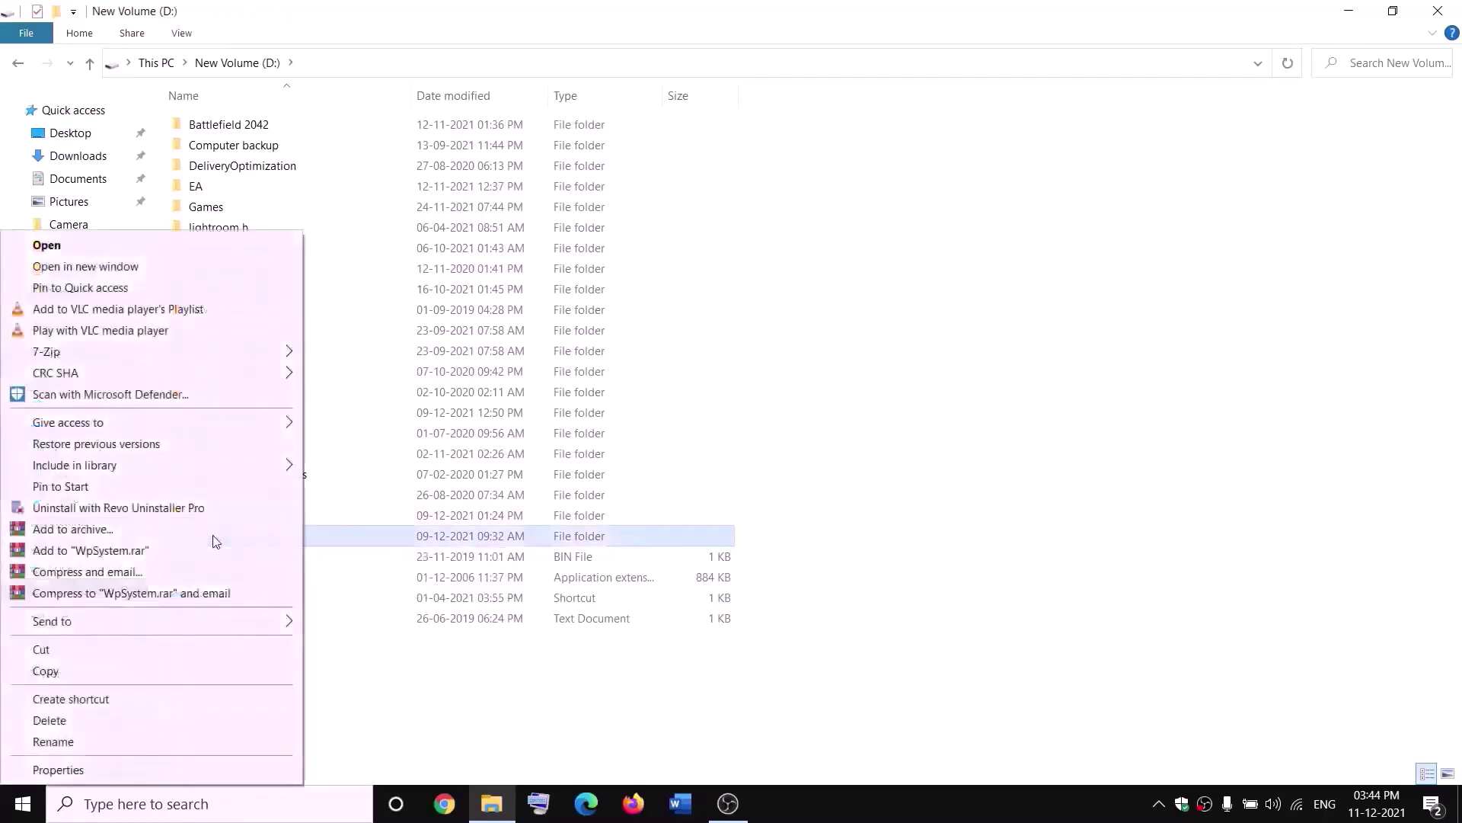
click(58, 770)
drag(431, 338, 627, 215)
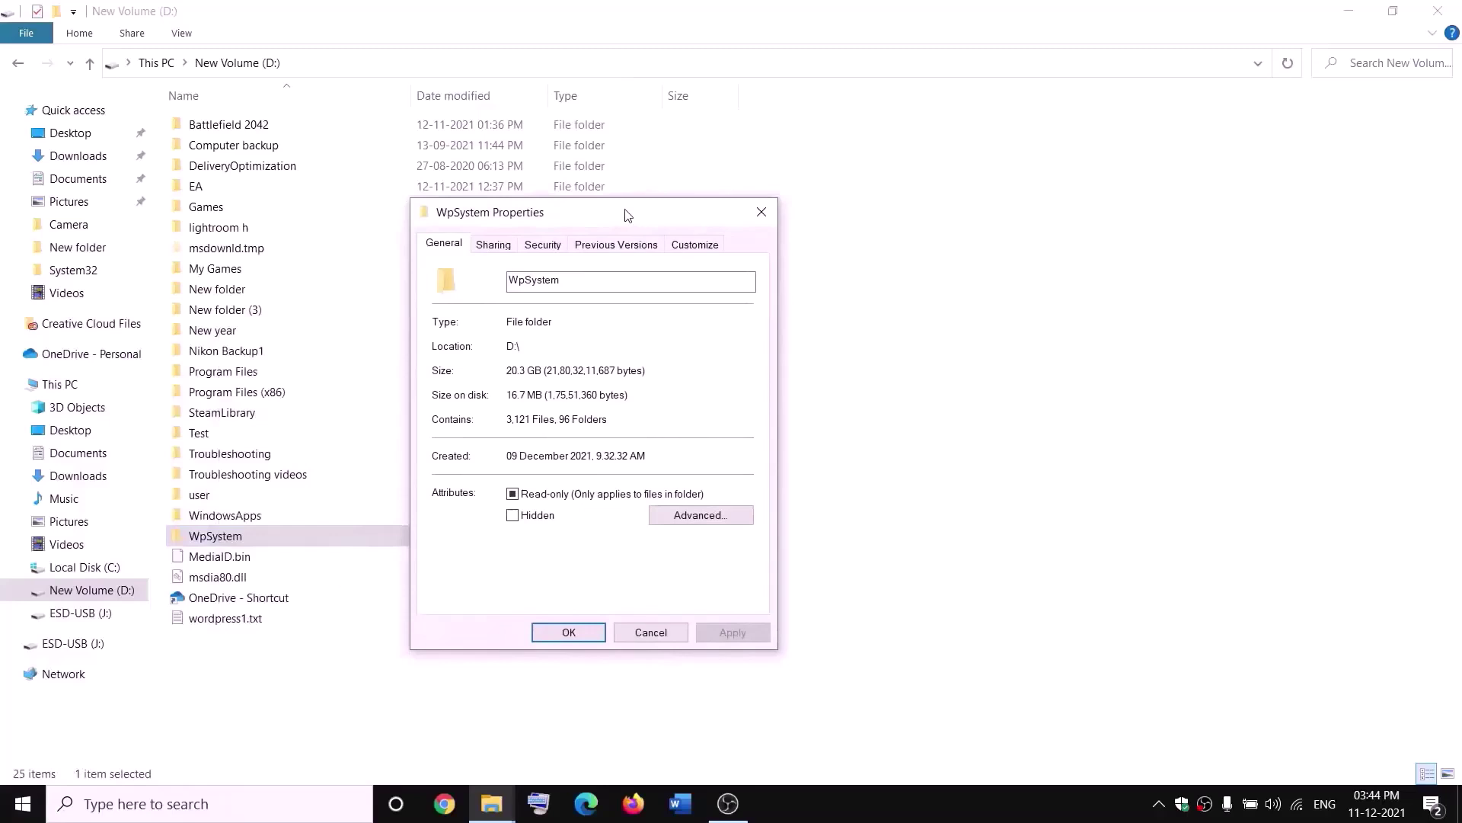
click(544, 245)
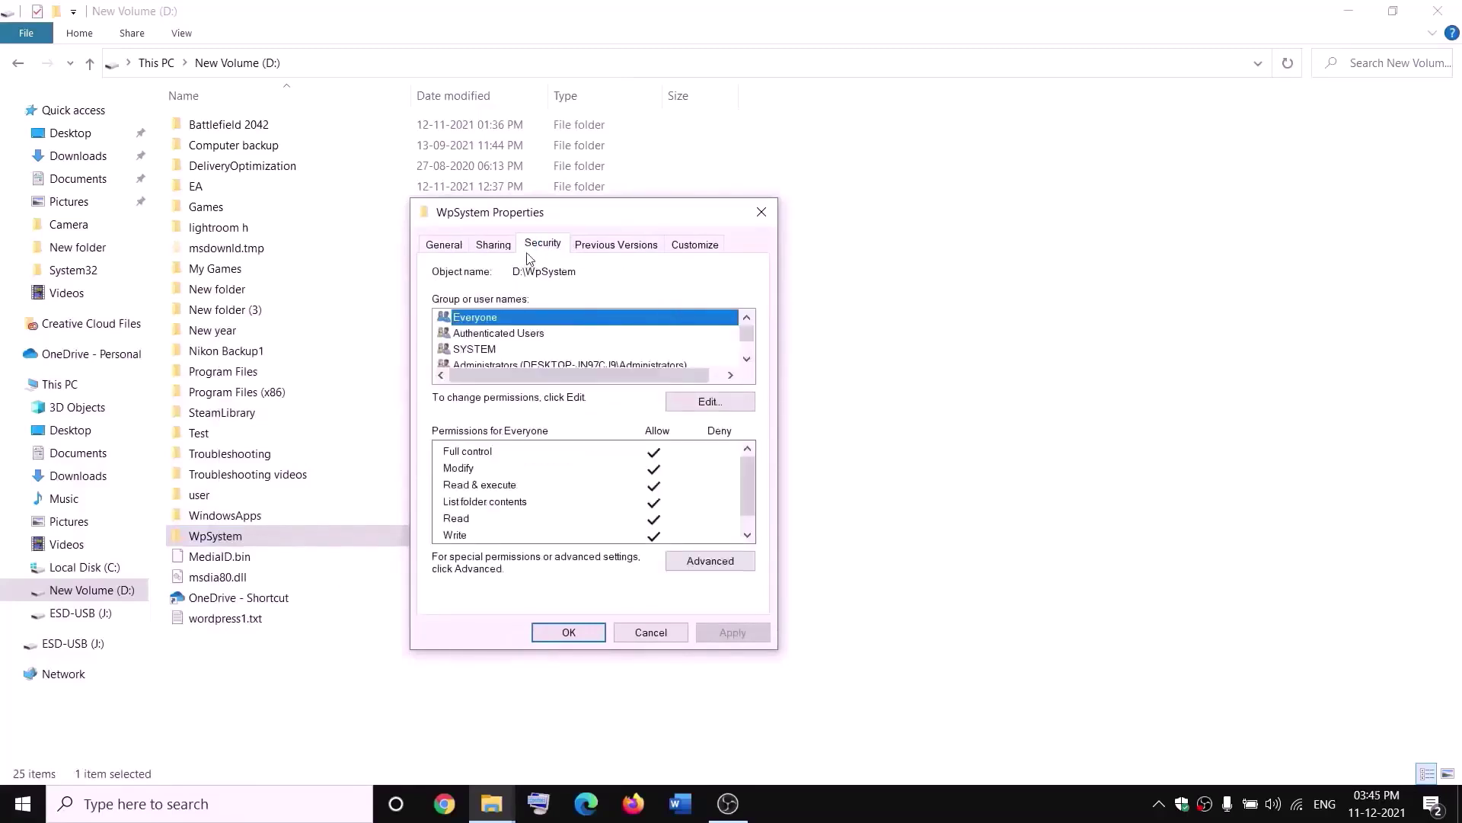
click(710, 561)
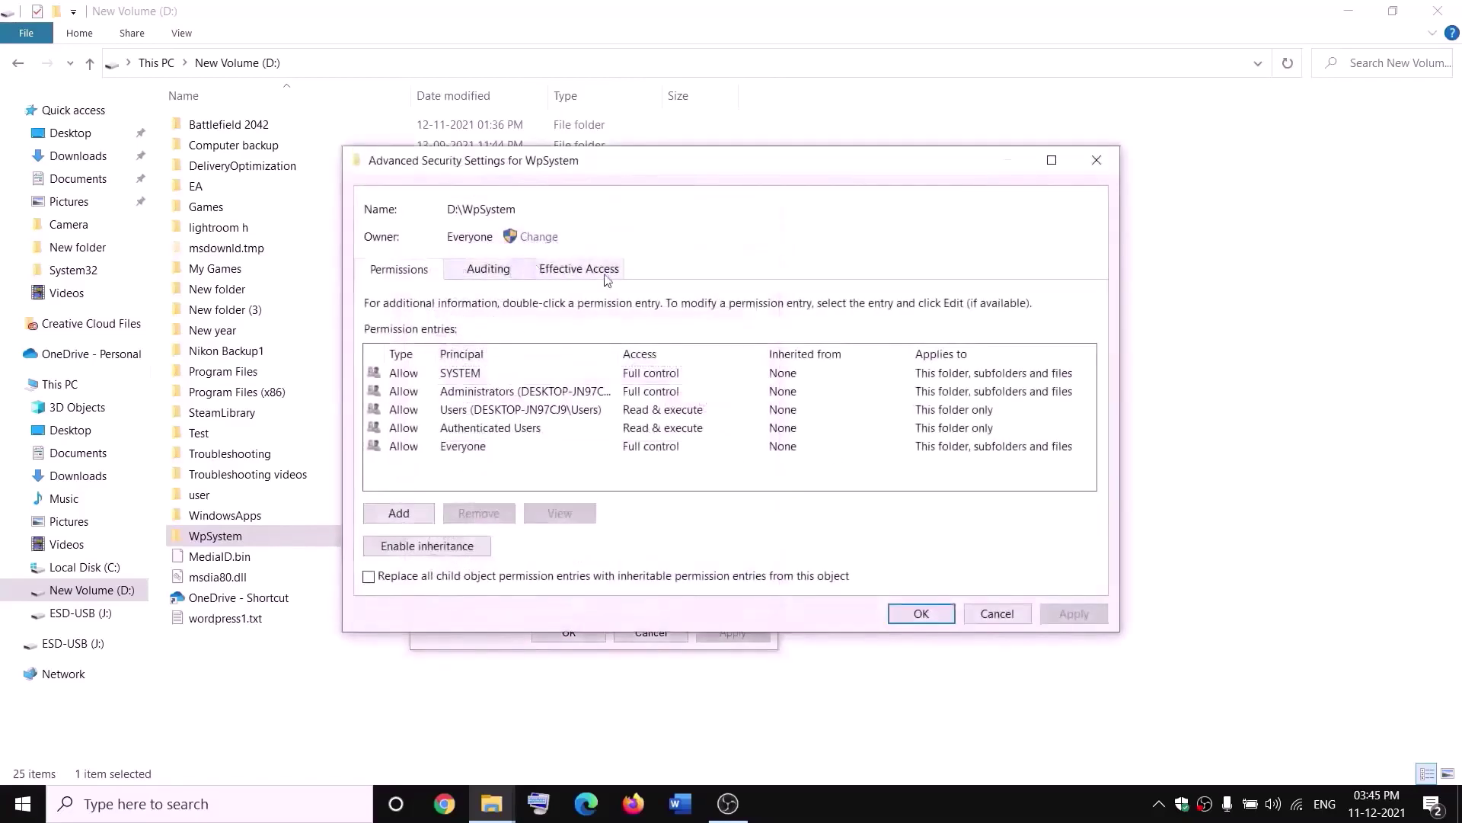
Set the WpSystem folder's owner to "everyone", verify the name, and apply the ownership change including subcontainers and objects.
click(538, 238)
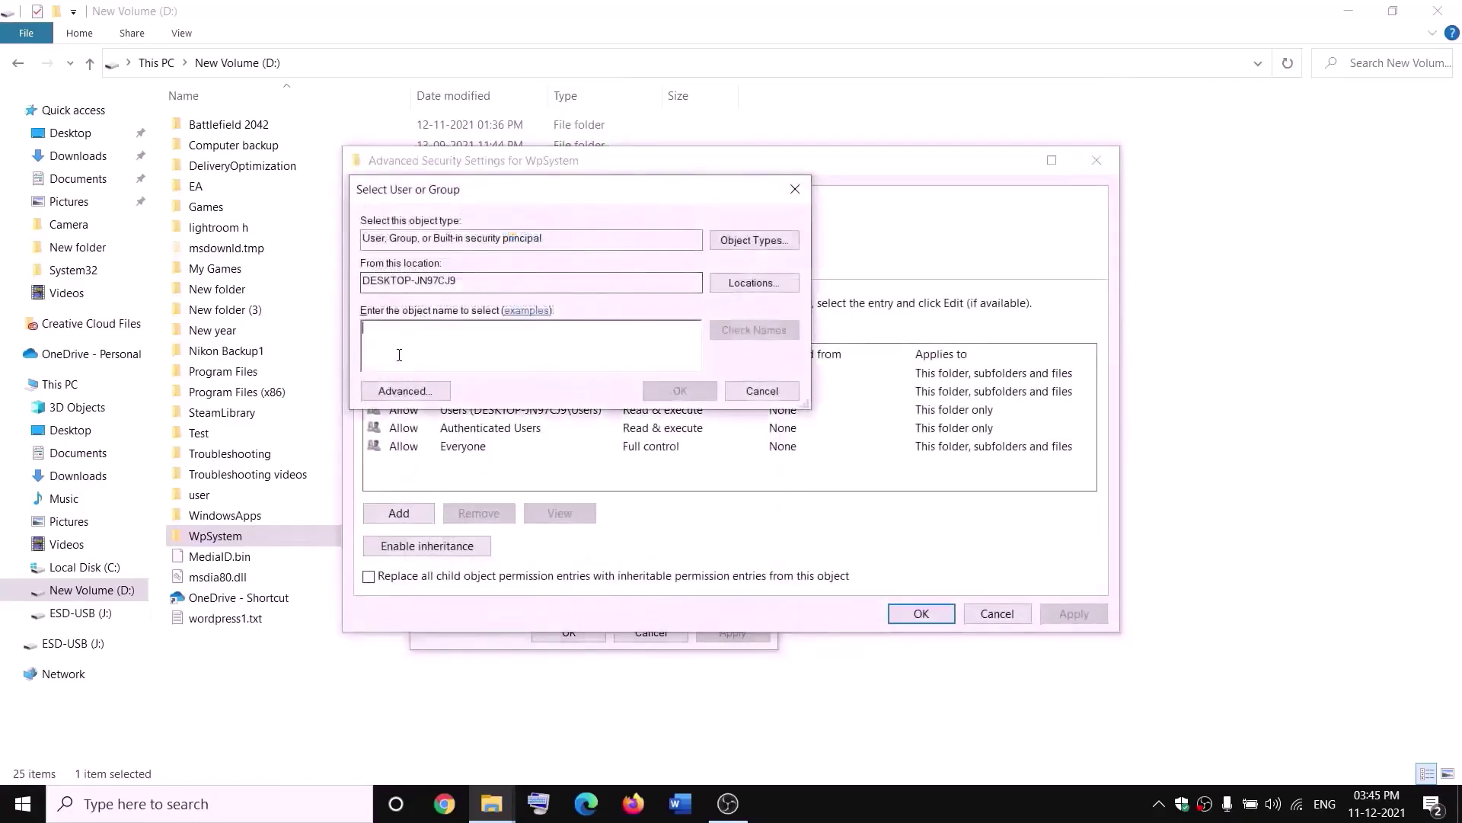
text(weveryone)
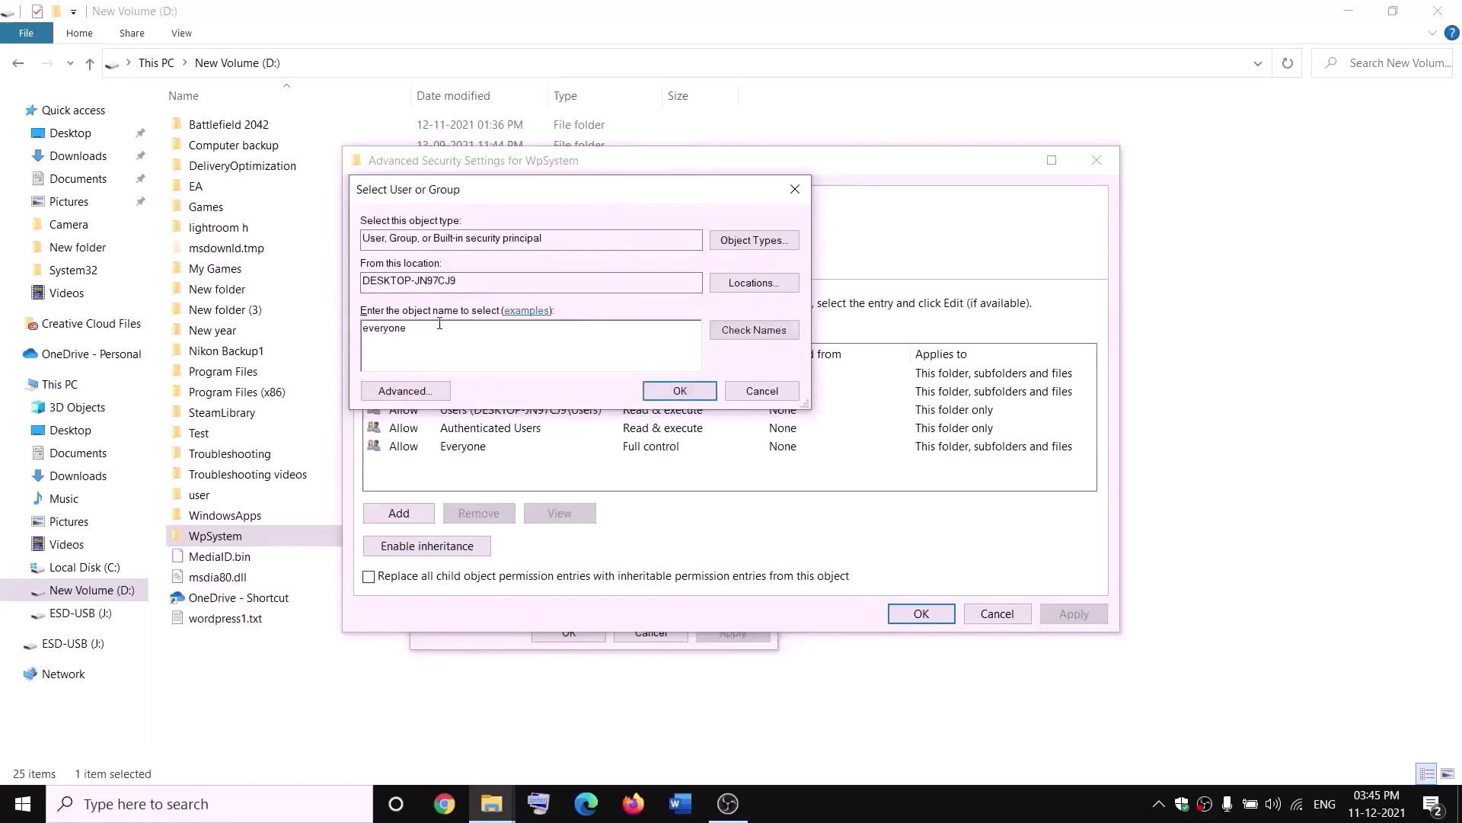
drag(440, 324, 344, 343)
click(761, 341)
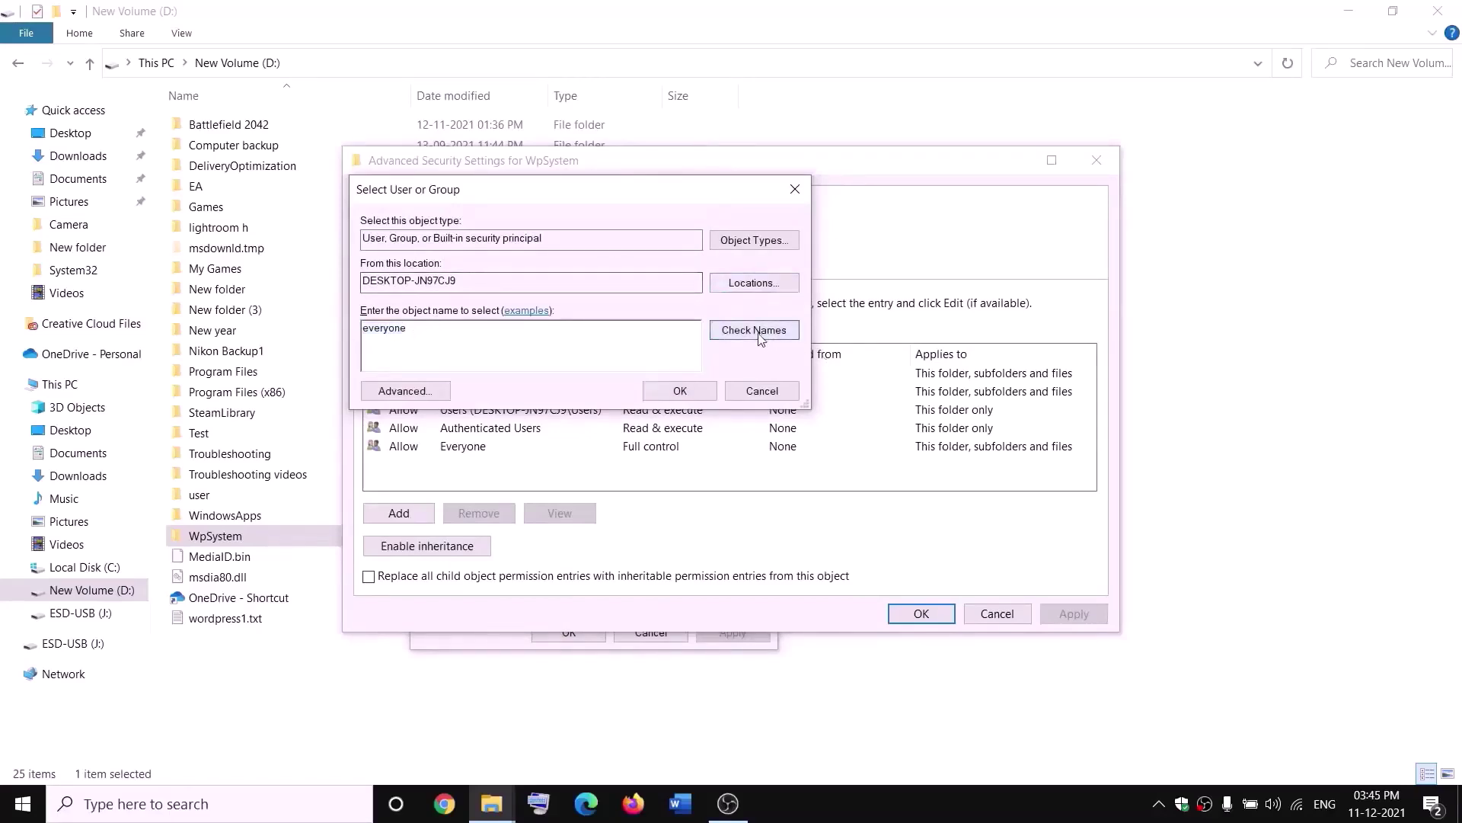
click(680, 391)
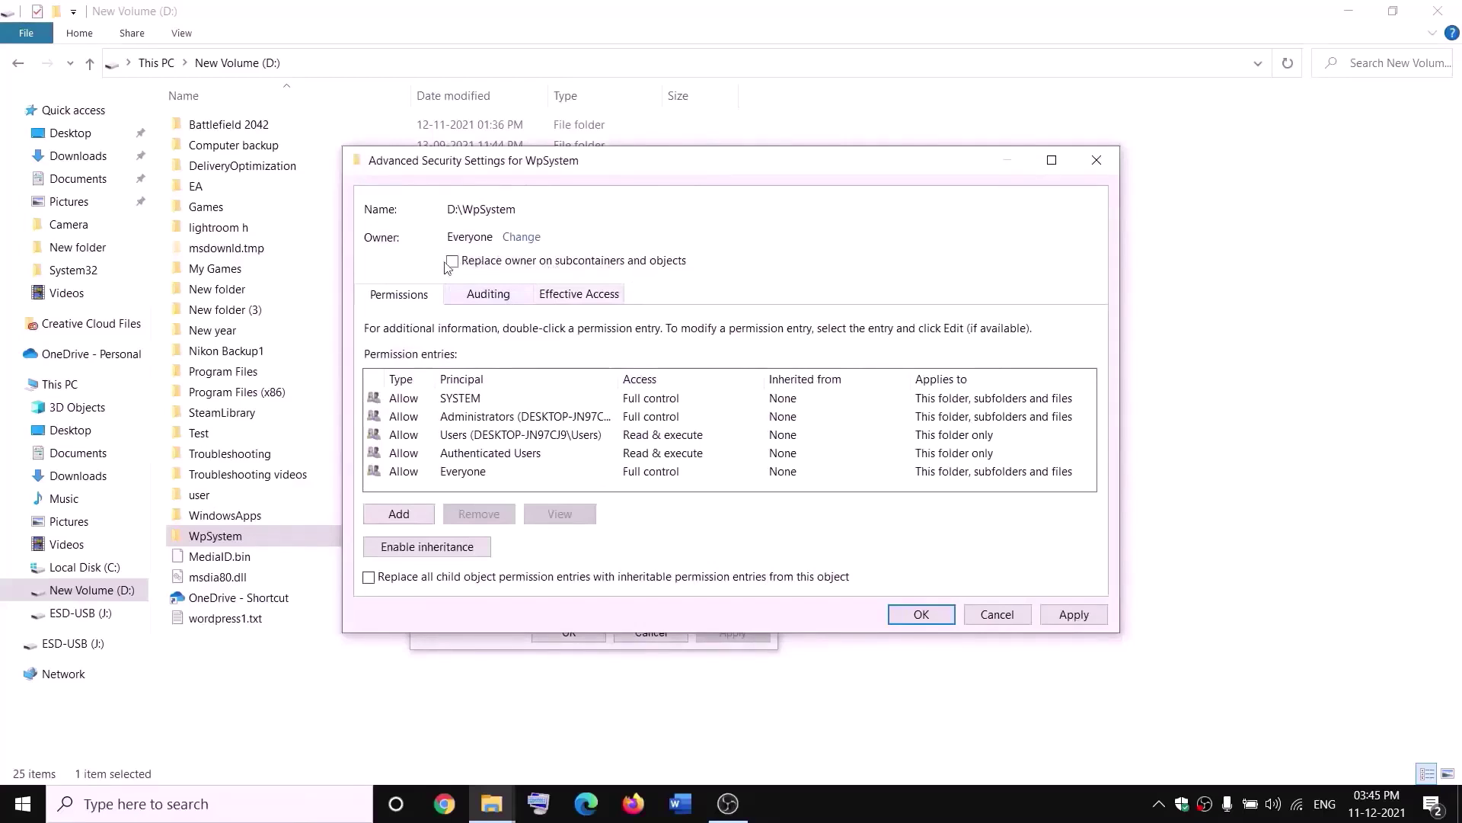
click(1103, 616)
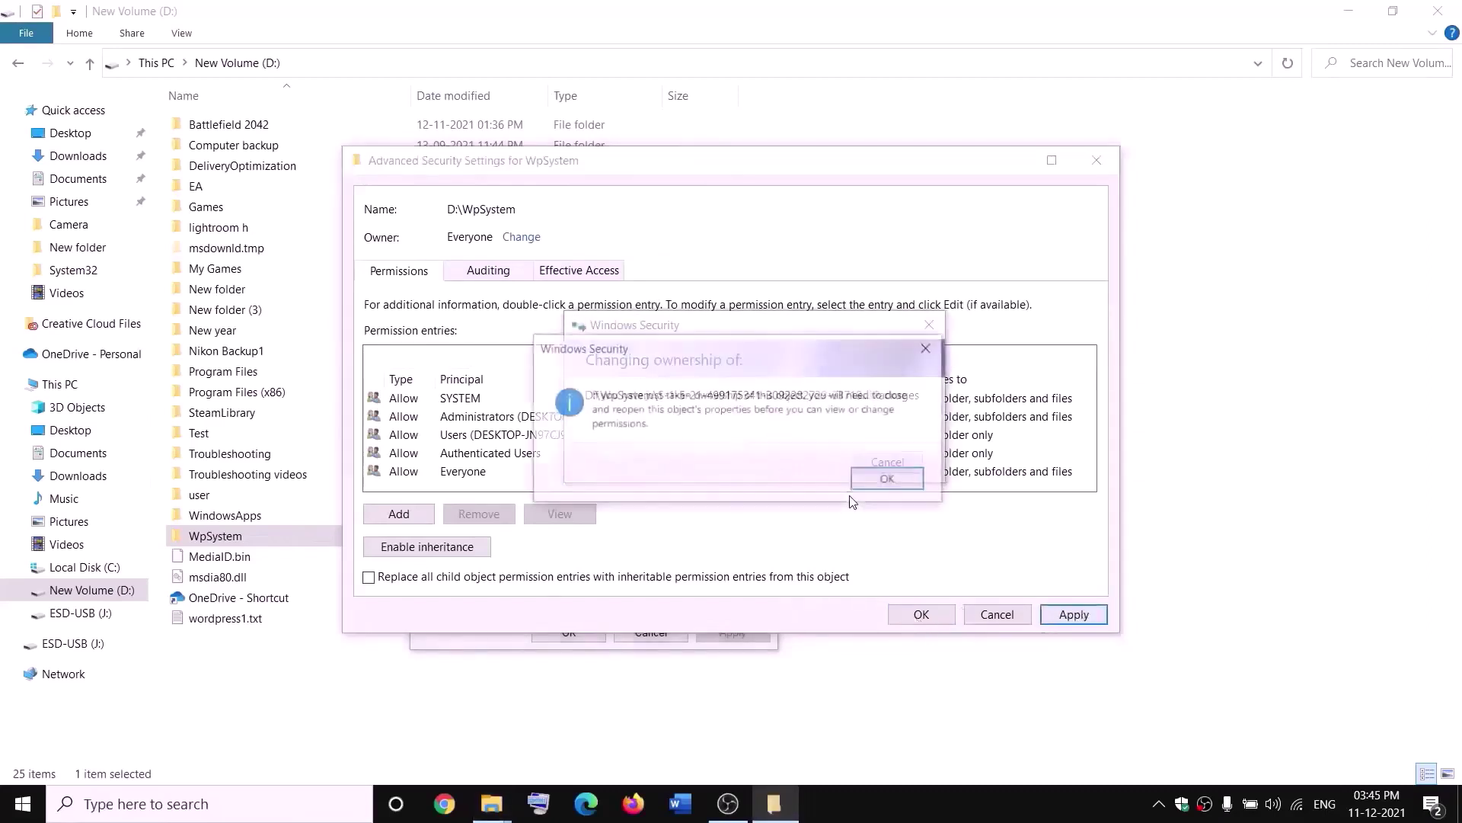
Acknowledge the ownership change, close the WpSystem folder's properties, and reopen its advanced security settings.
click(876, 481)
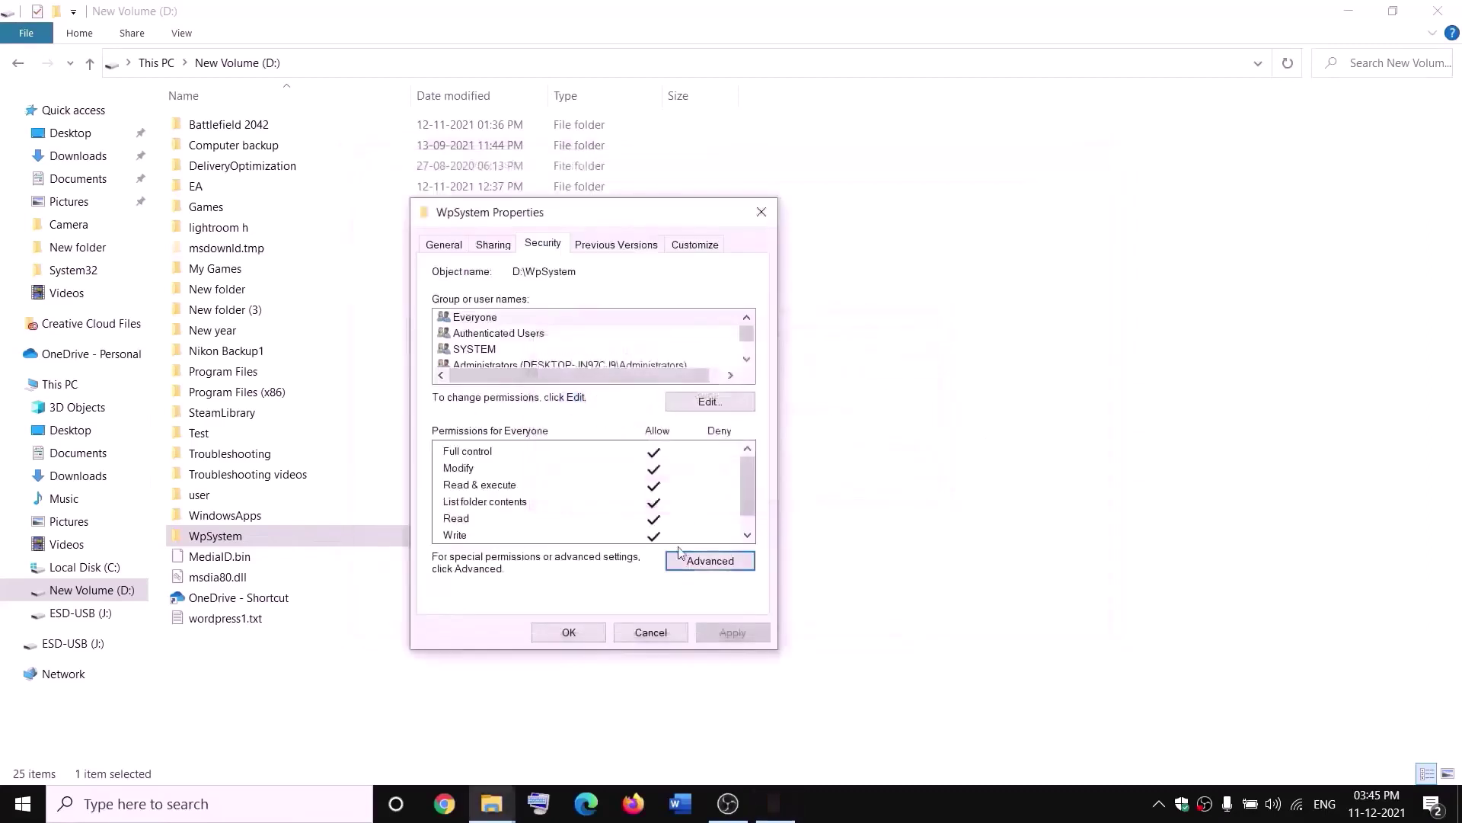
click(572, 633)
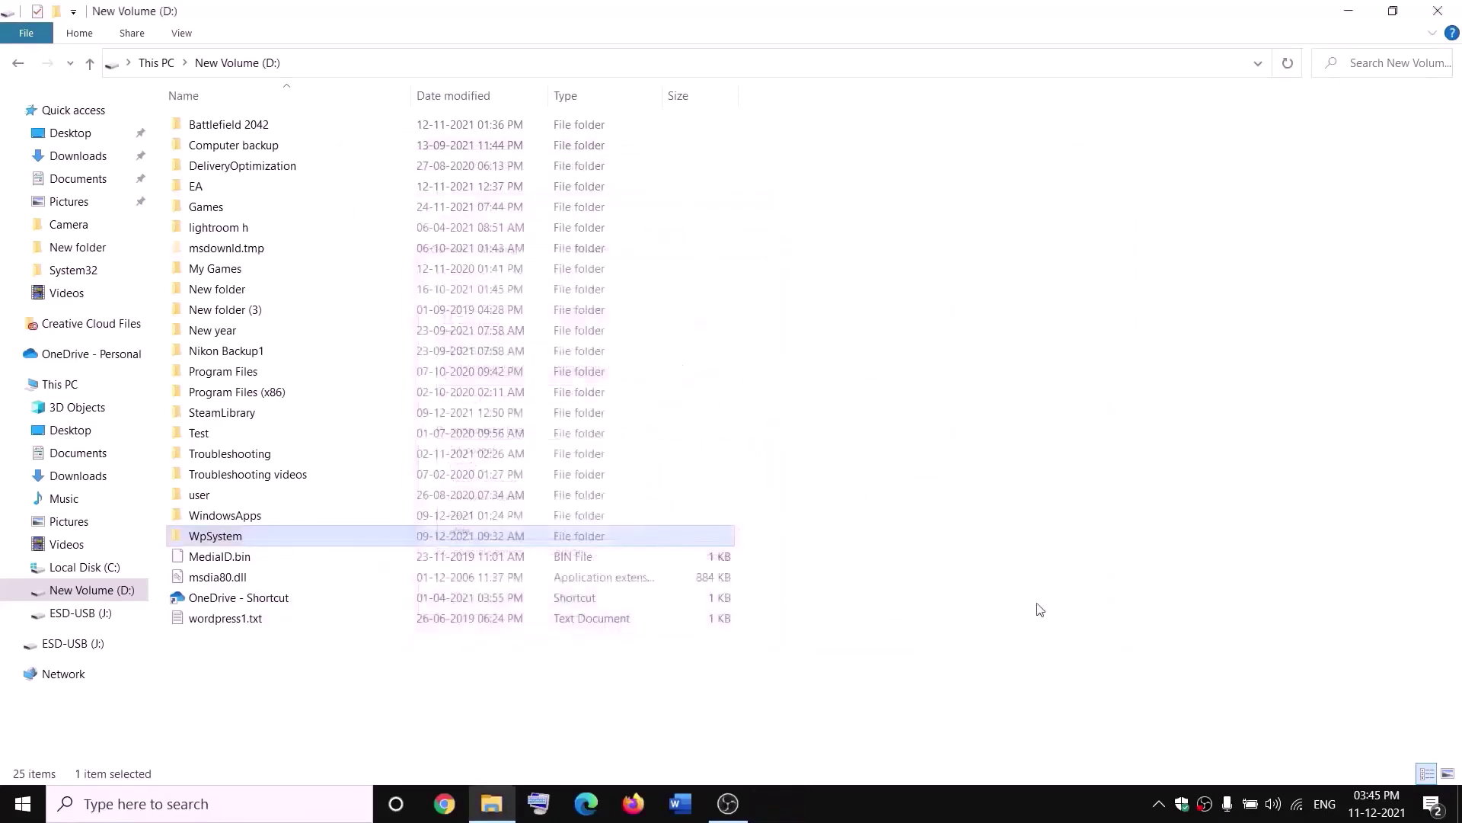
right_click(219, 540)
click(88, 766)
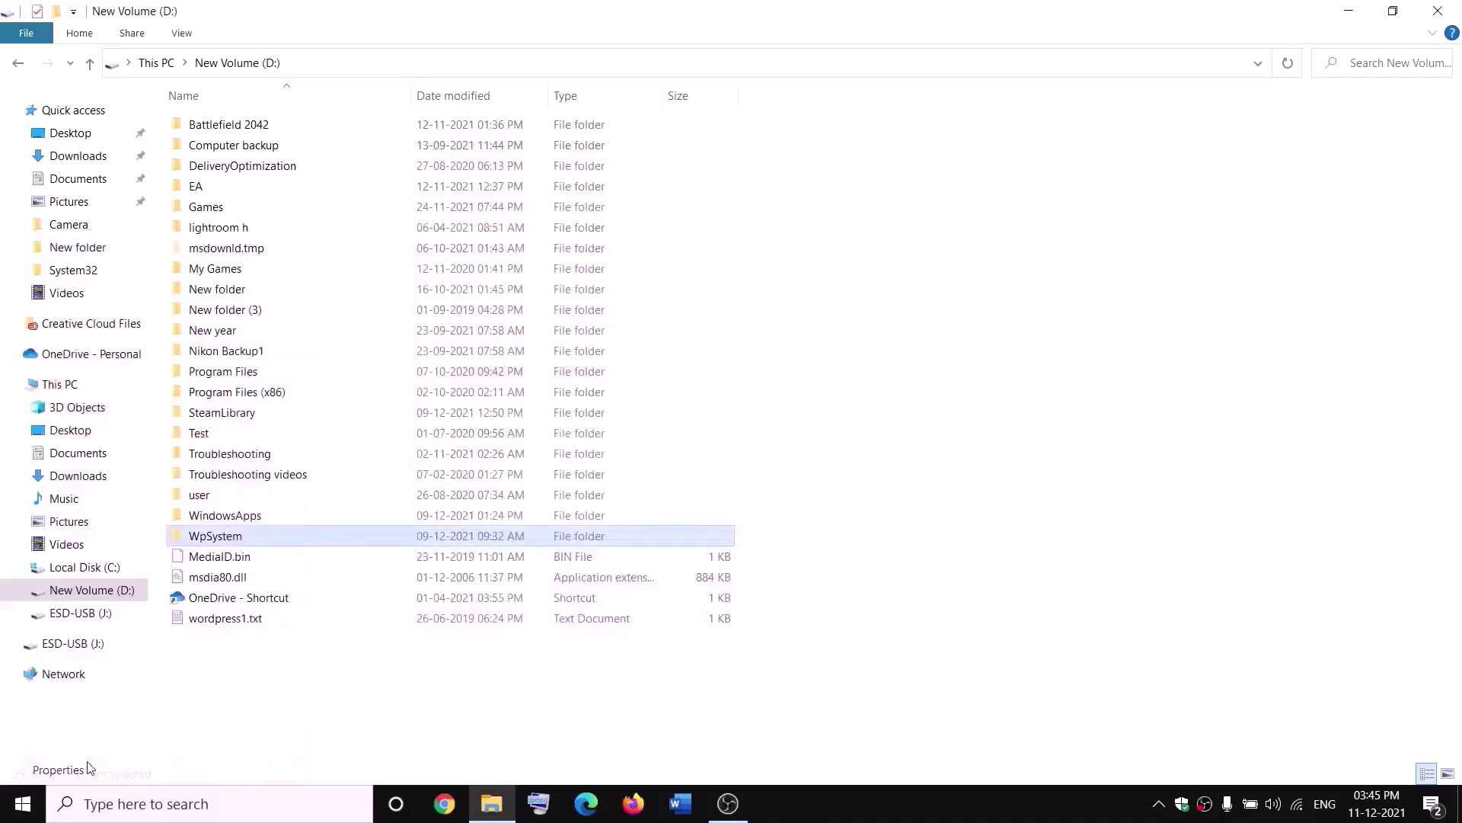
click(539, 279)
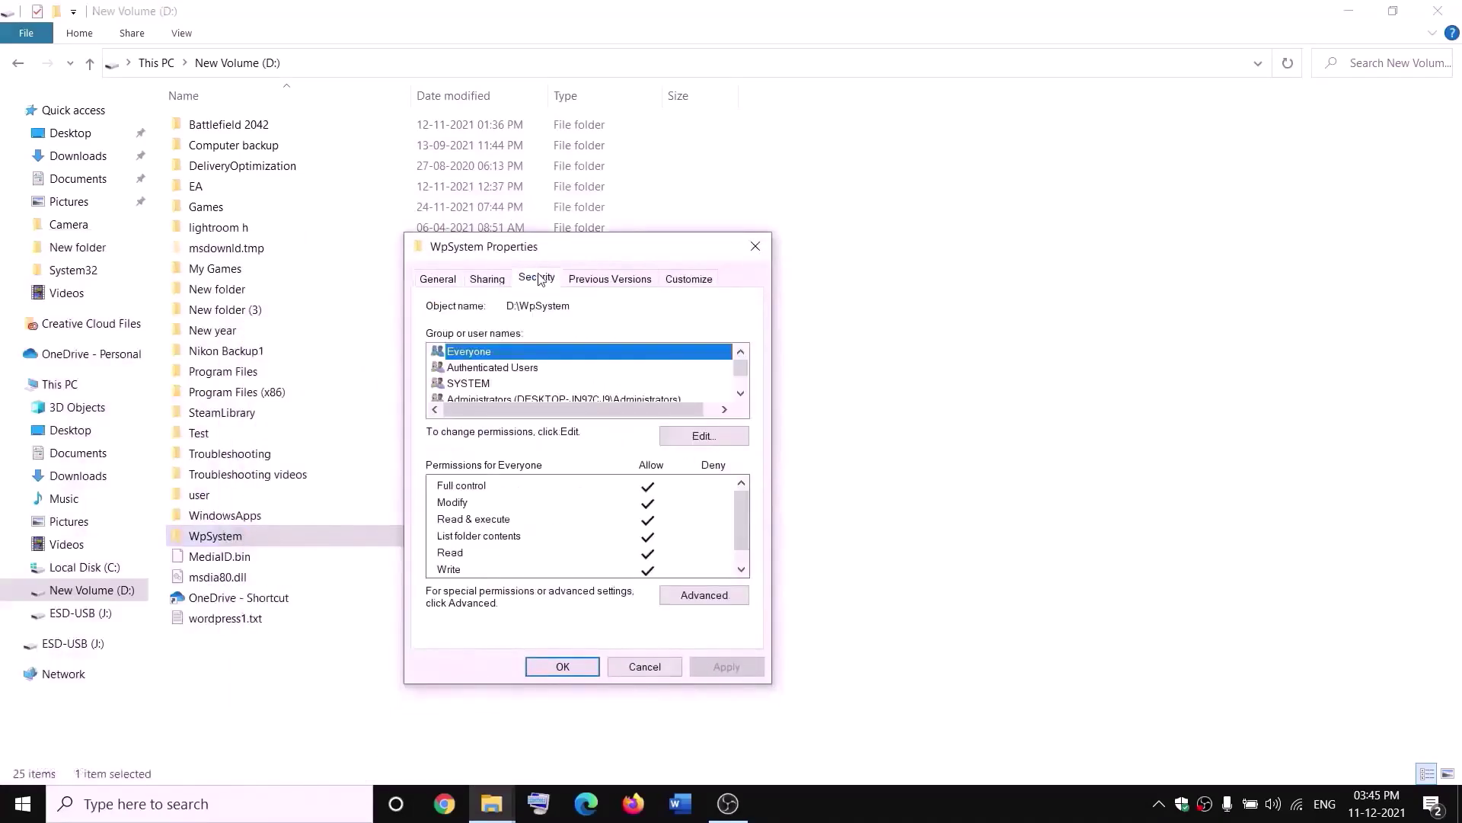
click(702, 595)
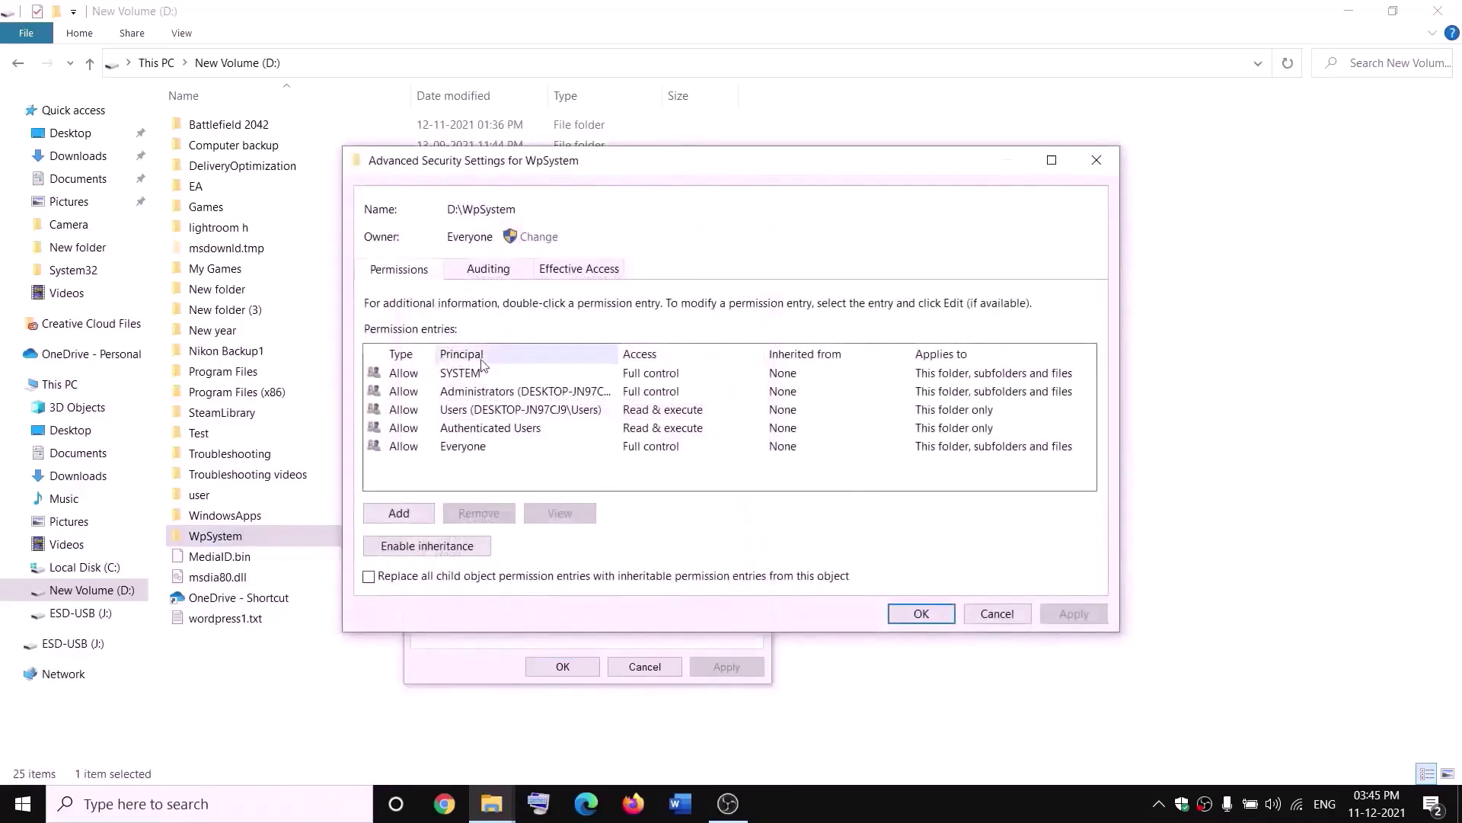
Add a permission entry for "everyone" with Full control on the WpSystem folder, and confirm the security settings and properties.
click(399, 514)
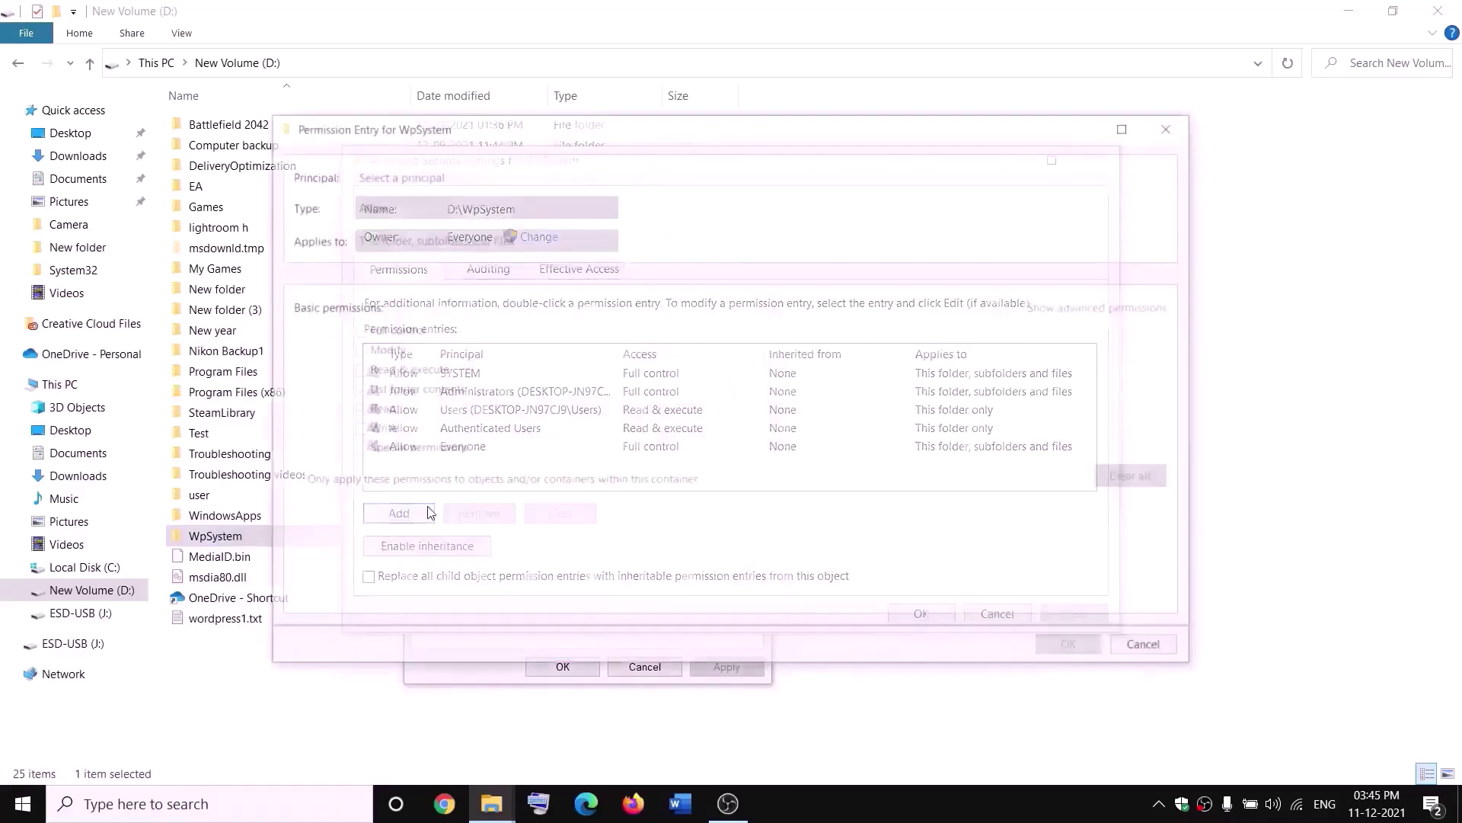
click(399, 178)
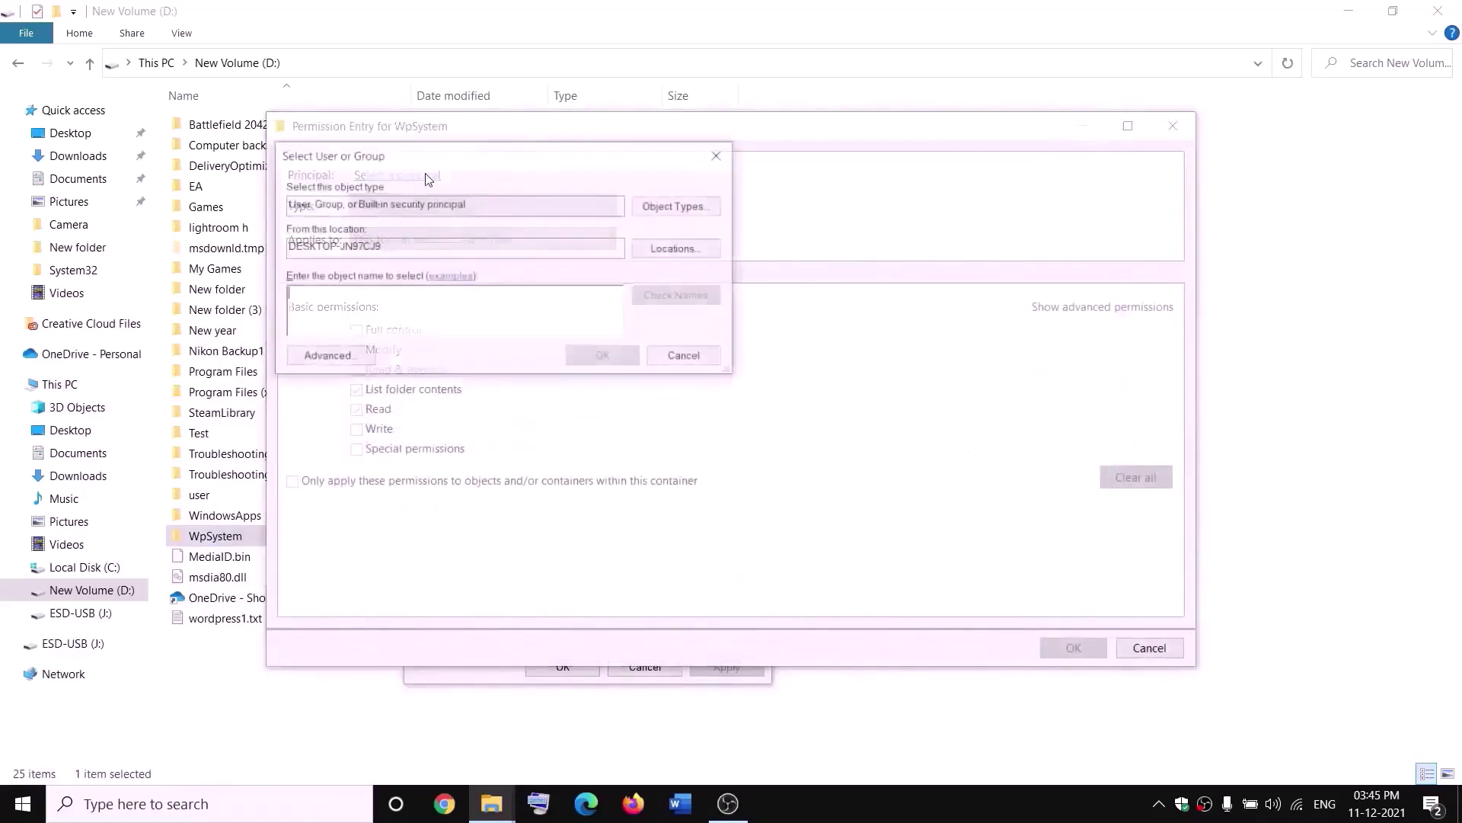
text(everyone)
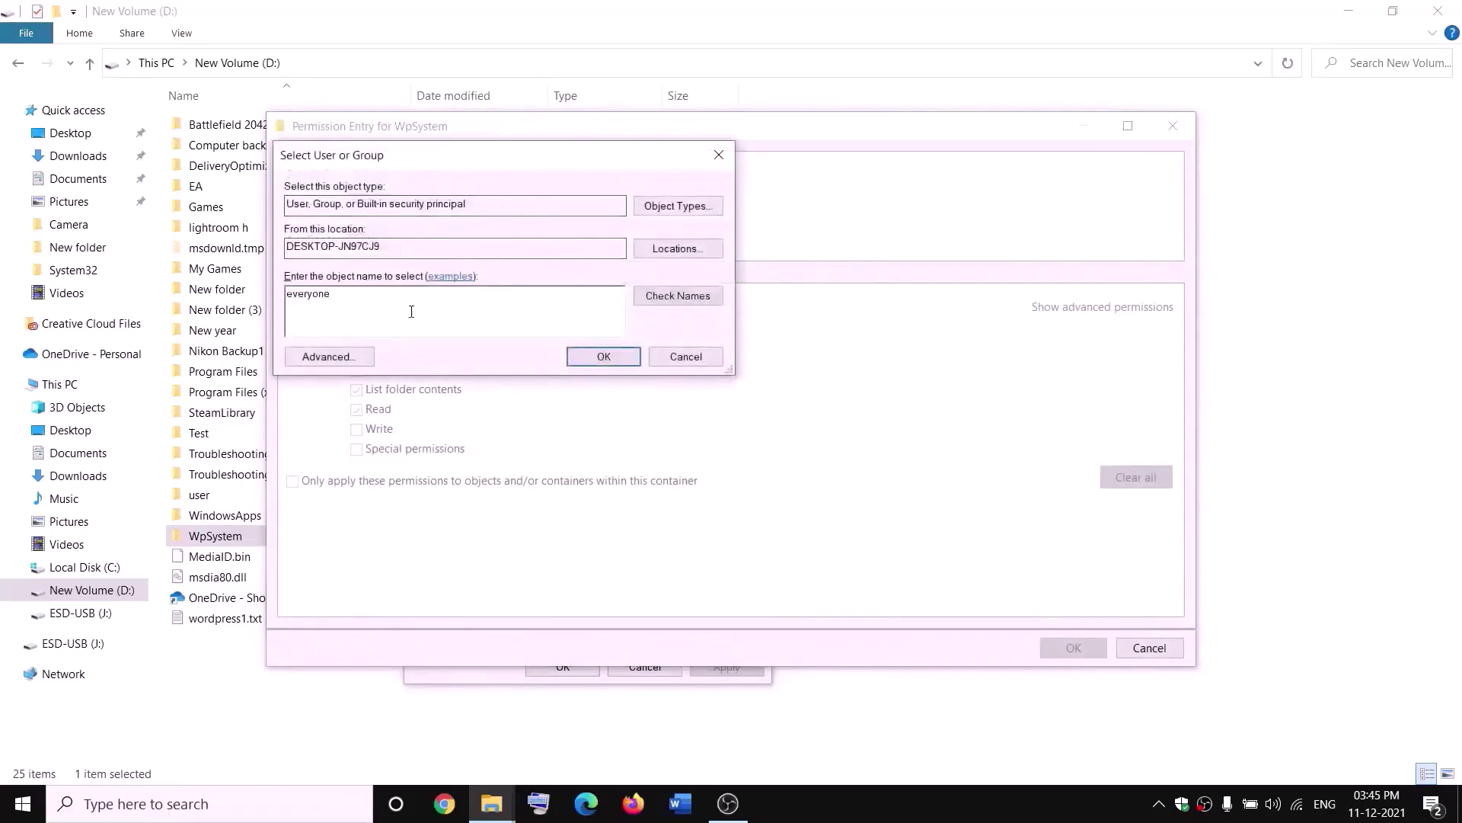
click(640, 299)
click(610, 356)
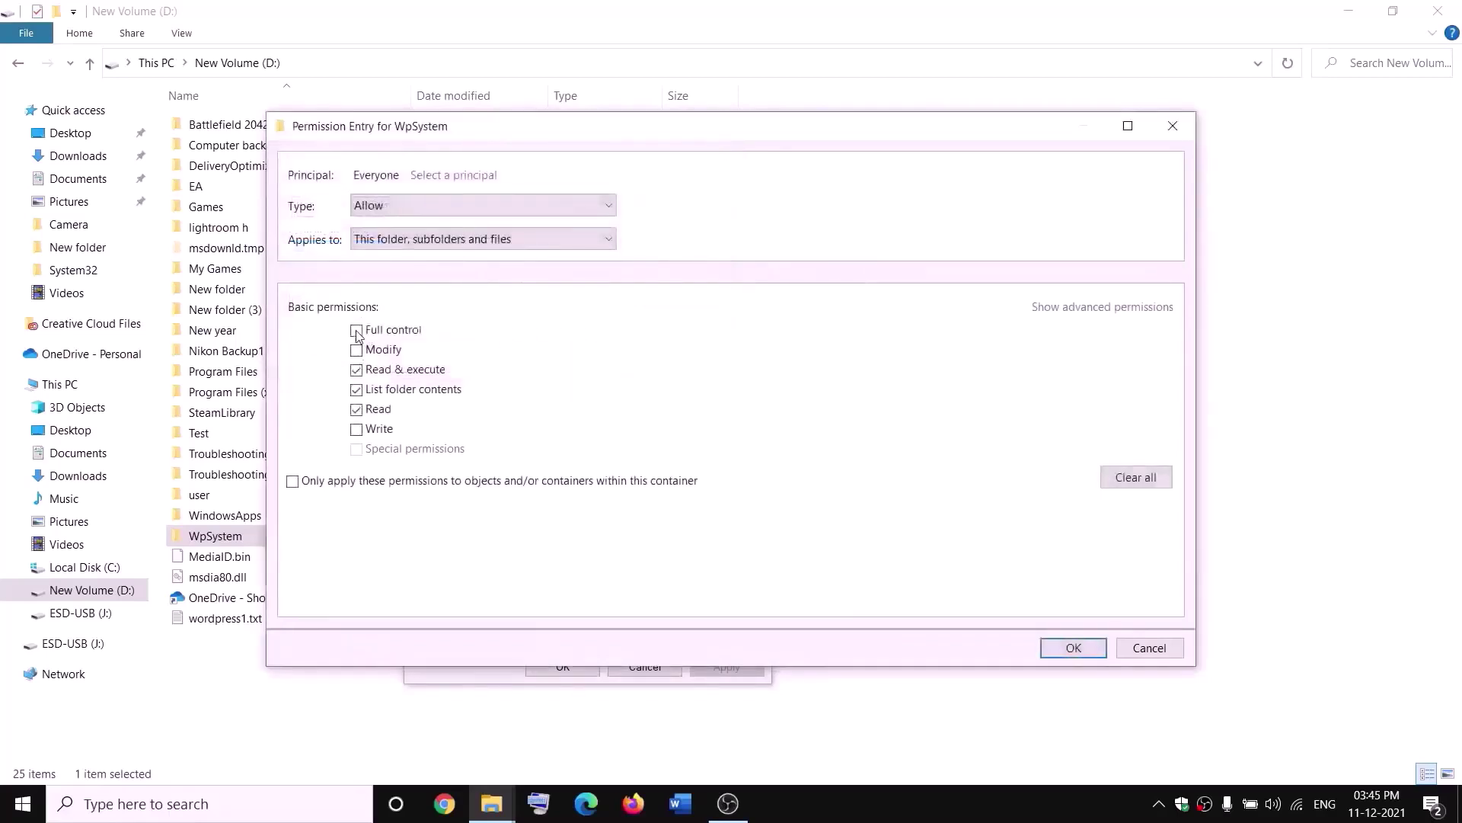
click(1076, 649)
click(923, 613)
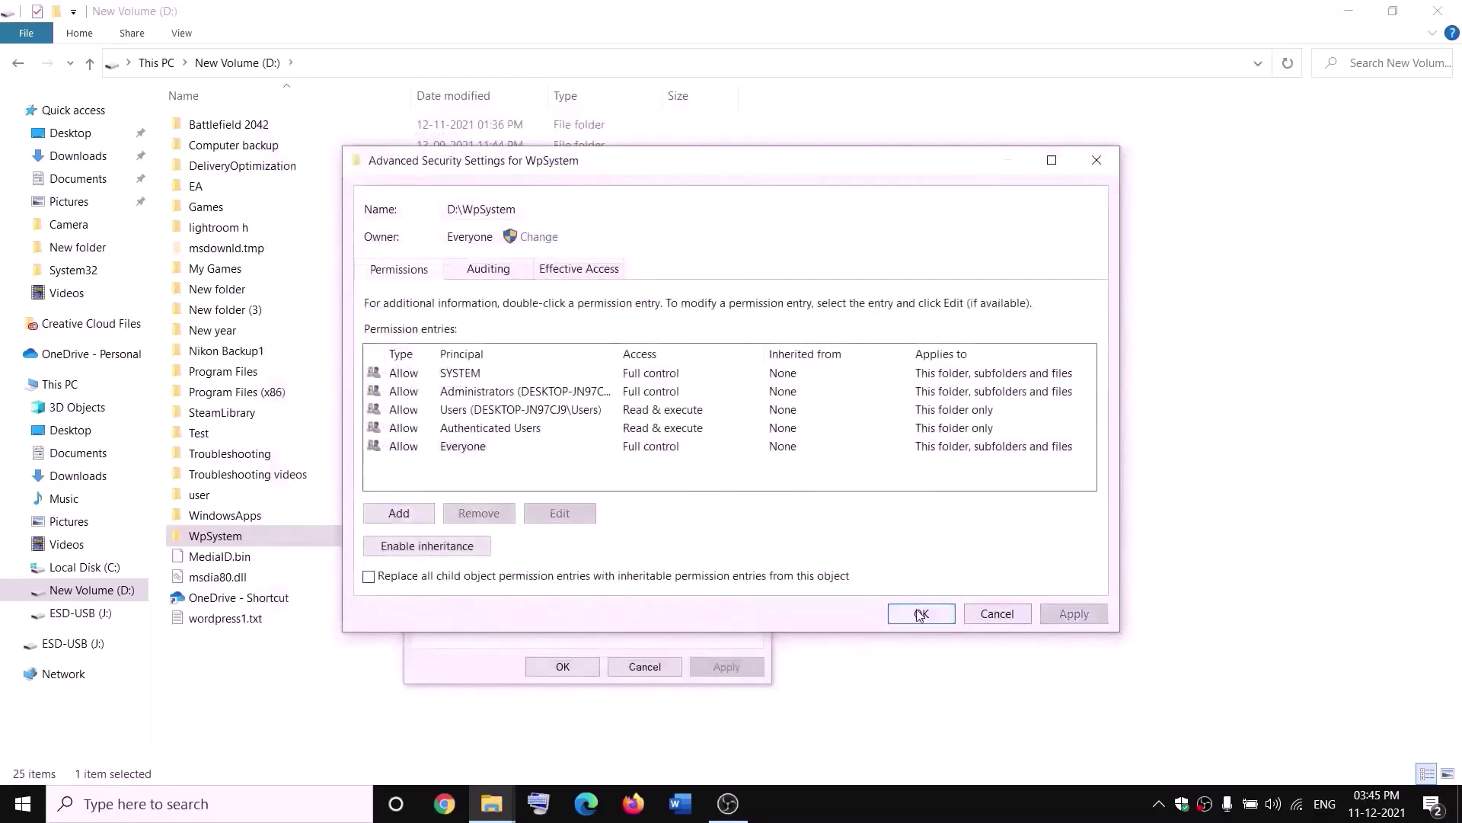
click(582, 666)
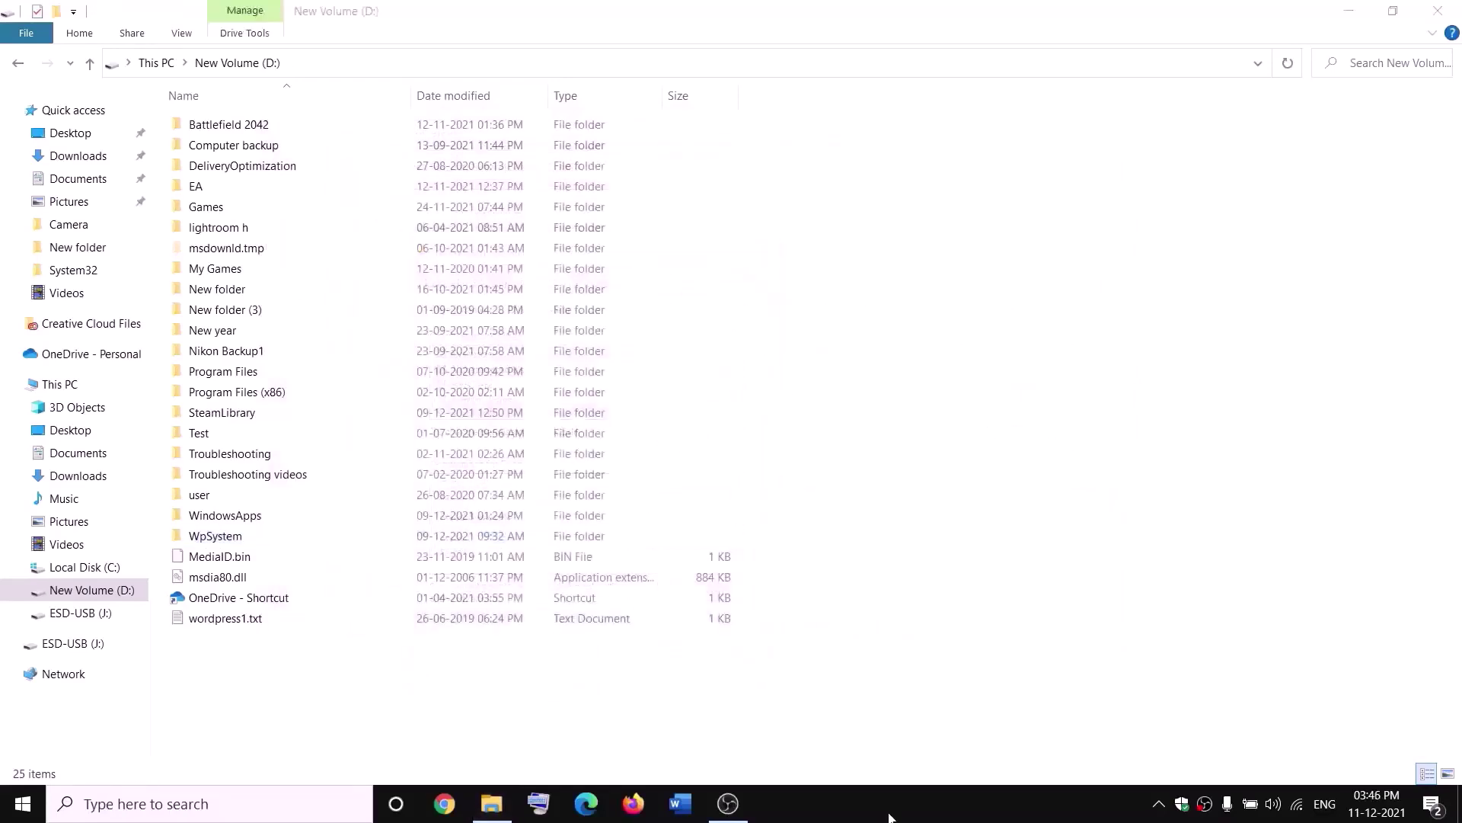
Rename the WpSystem folder on New Volume (D:) to WpSystem.old.
right_click(243, 543)
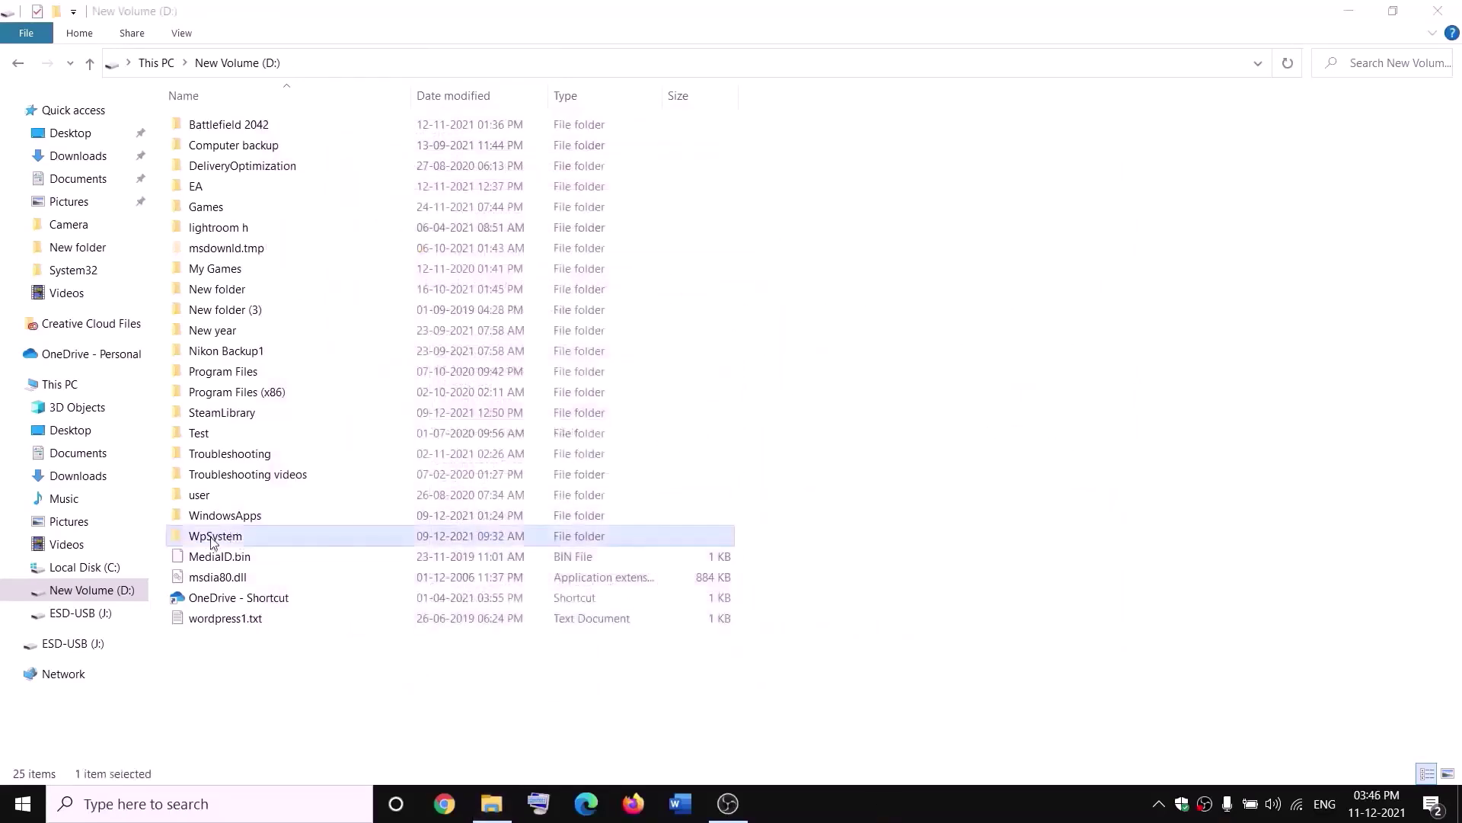
click(61, 748)
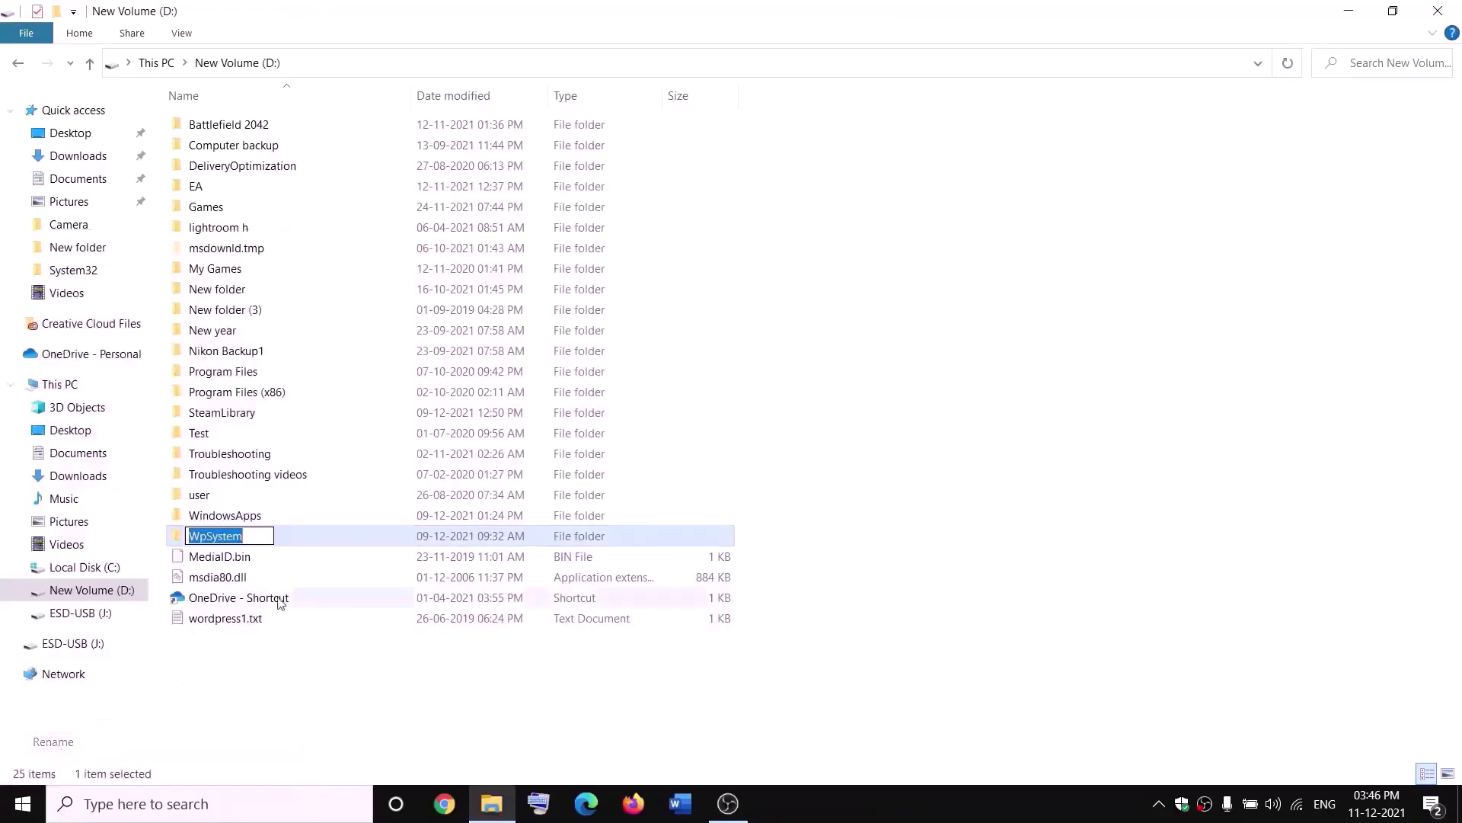
key(End)
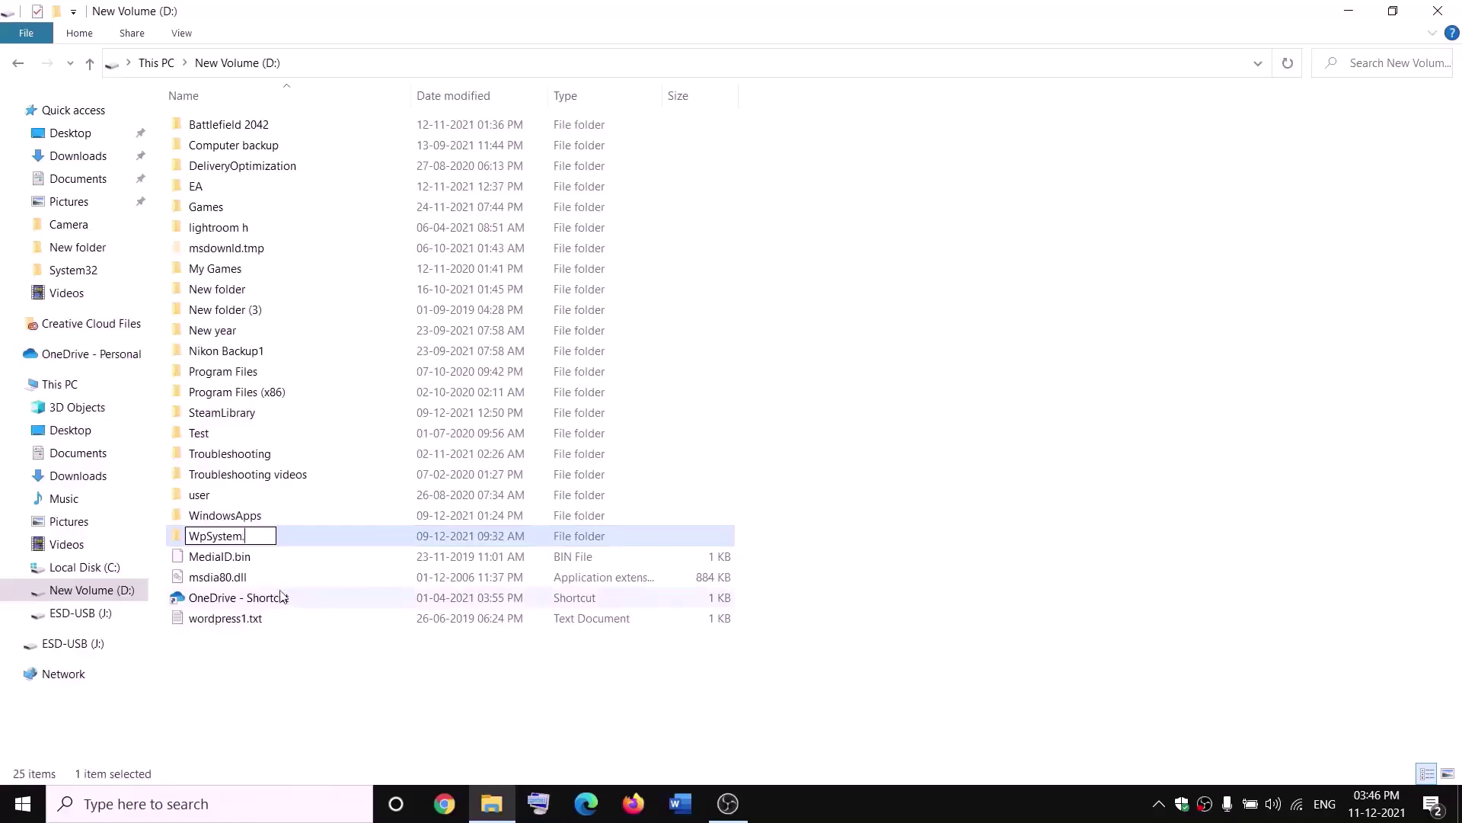
text(.old)
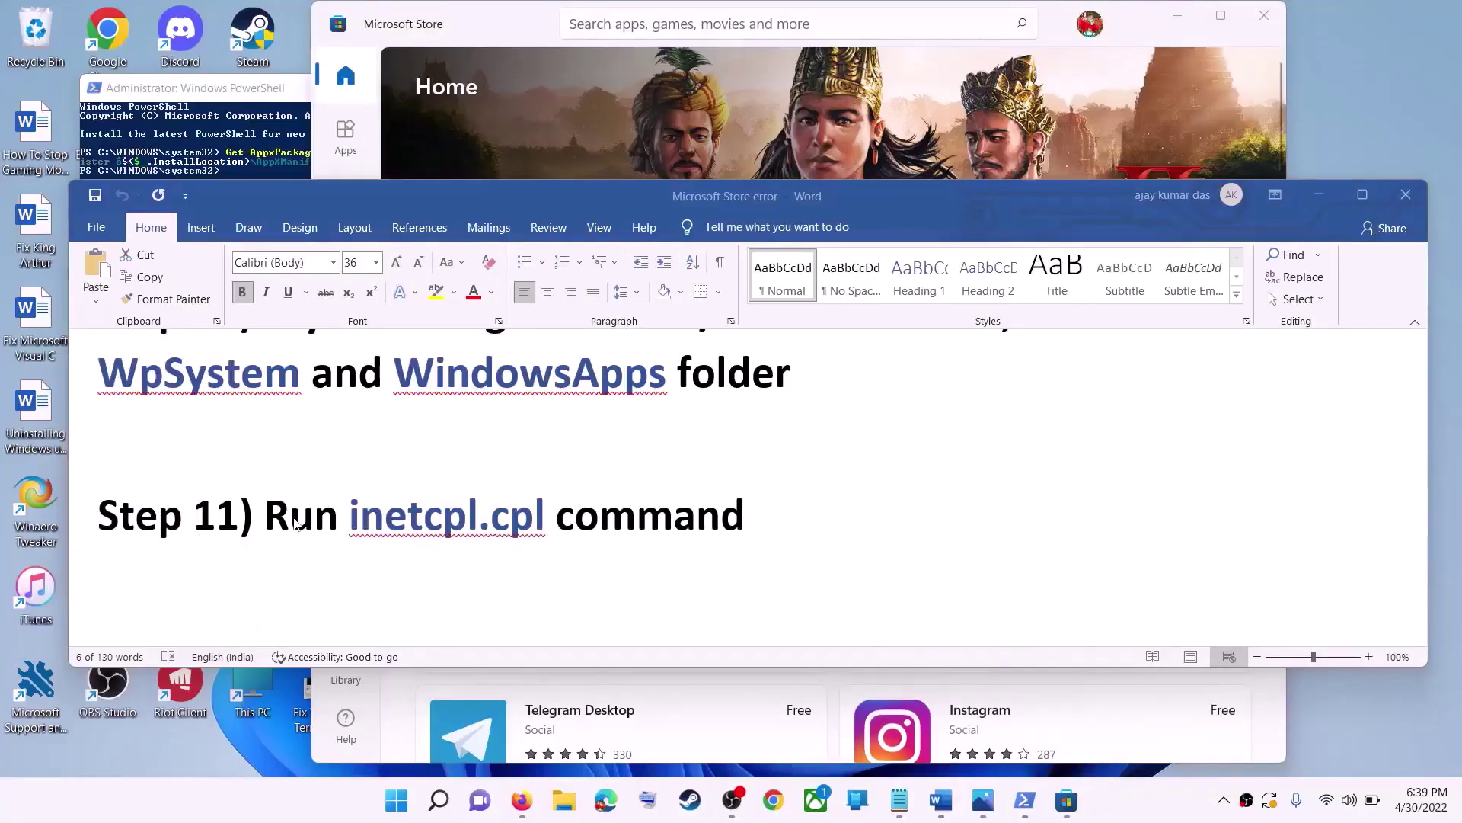
Highlight the Step 11 instruction in the document and open Internet Properties by running inetcpl.cpl.
drag(297, 522, 672, 520)
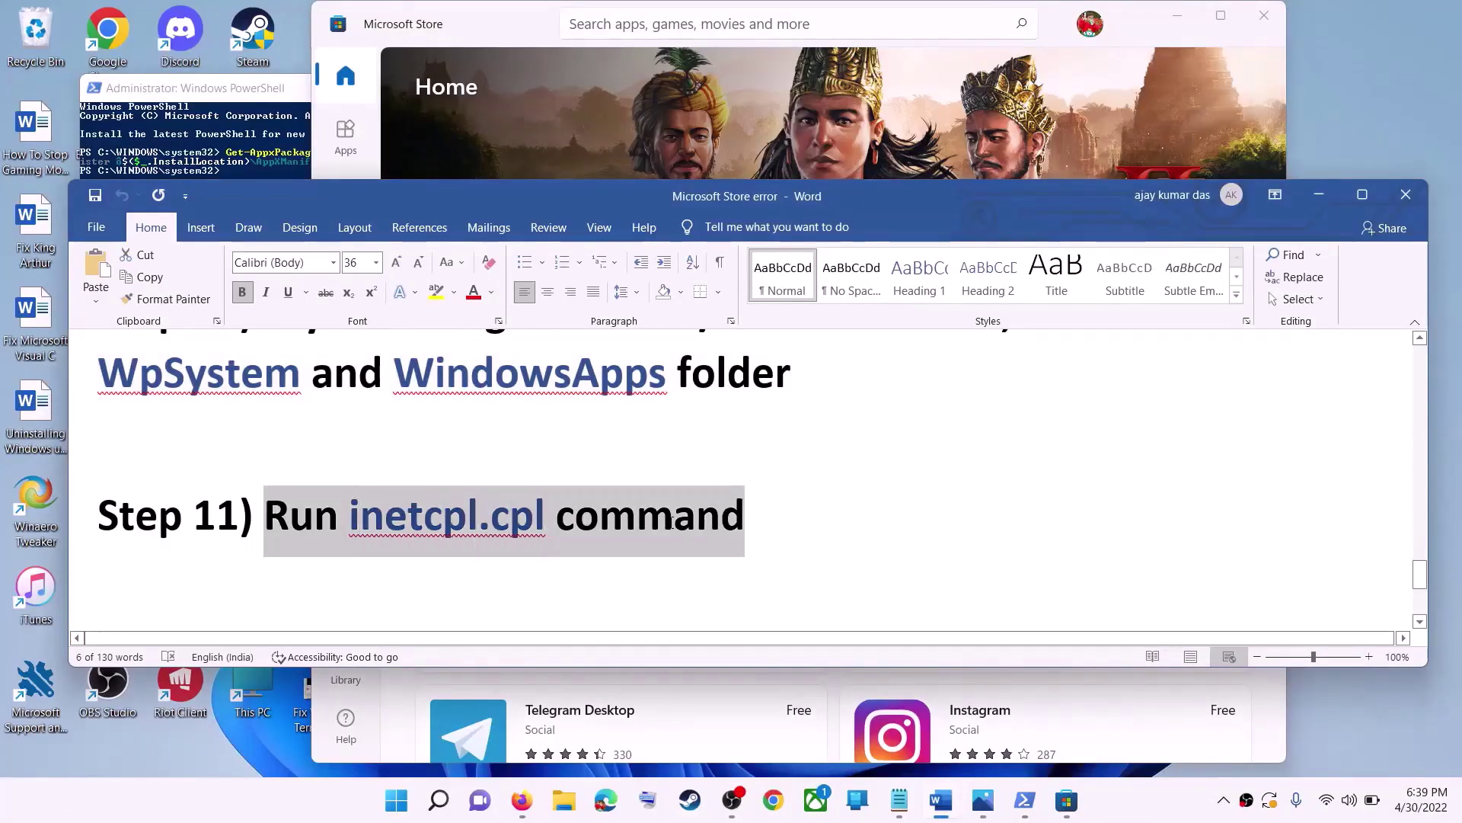
click(397, 801)
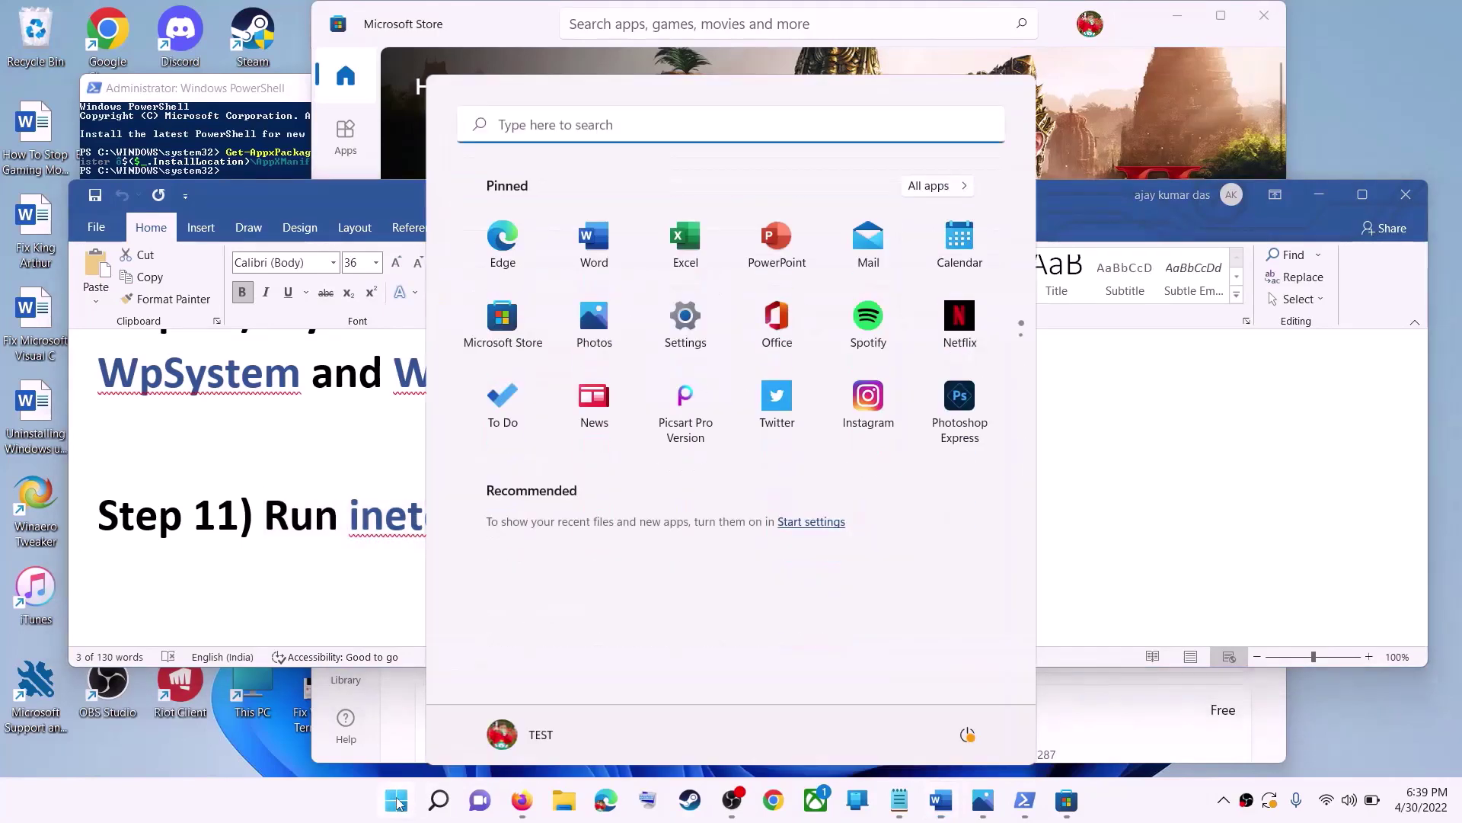
text(inetc)
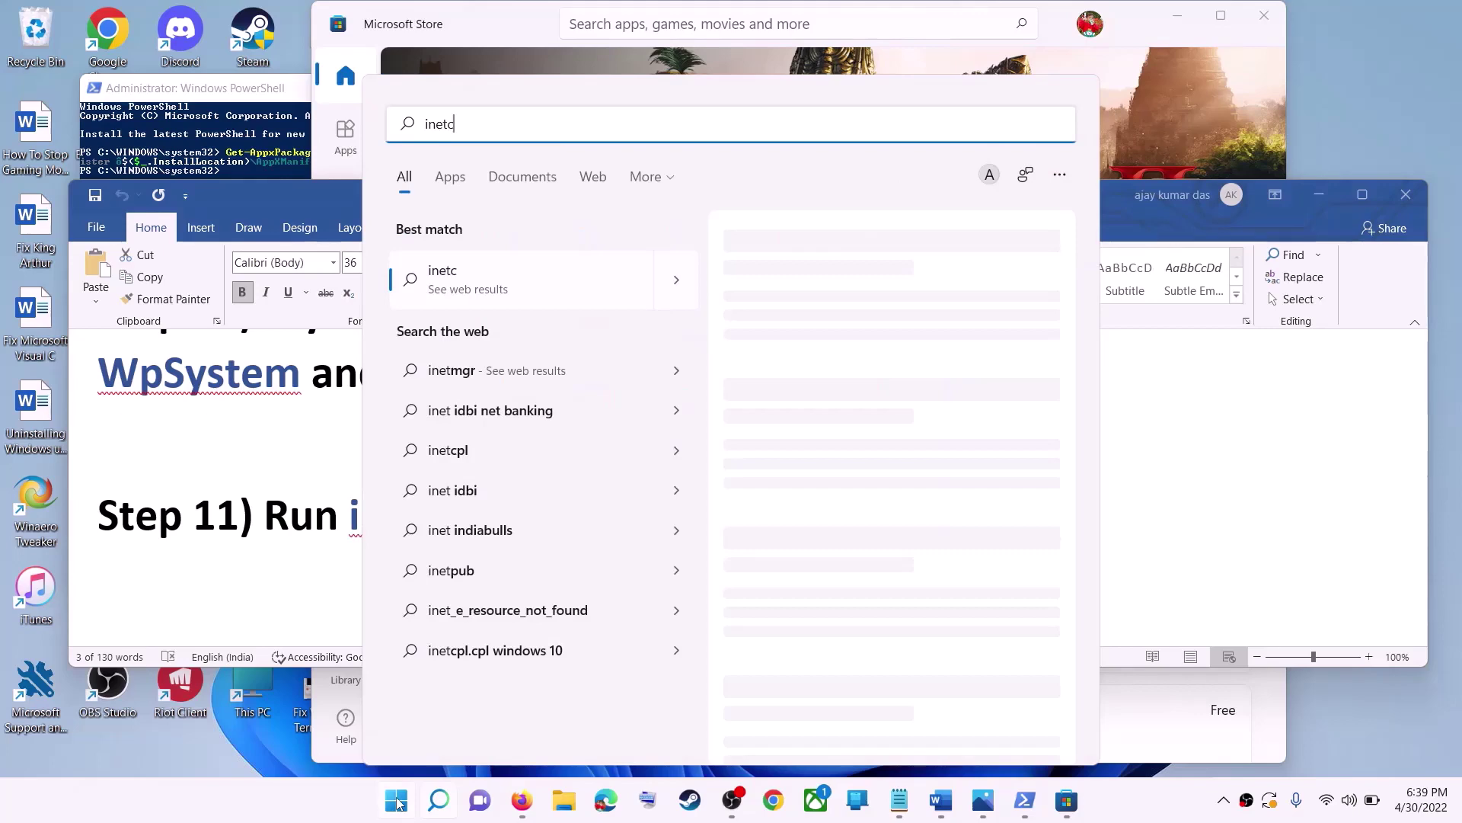
text(pl.cpl)
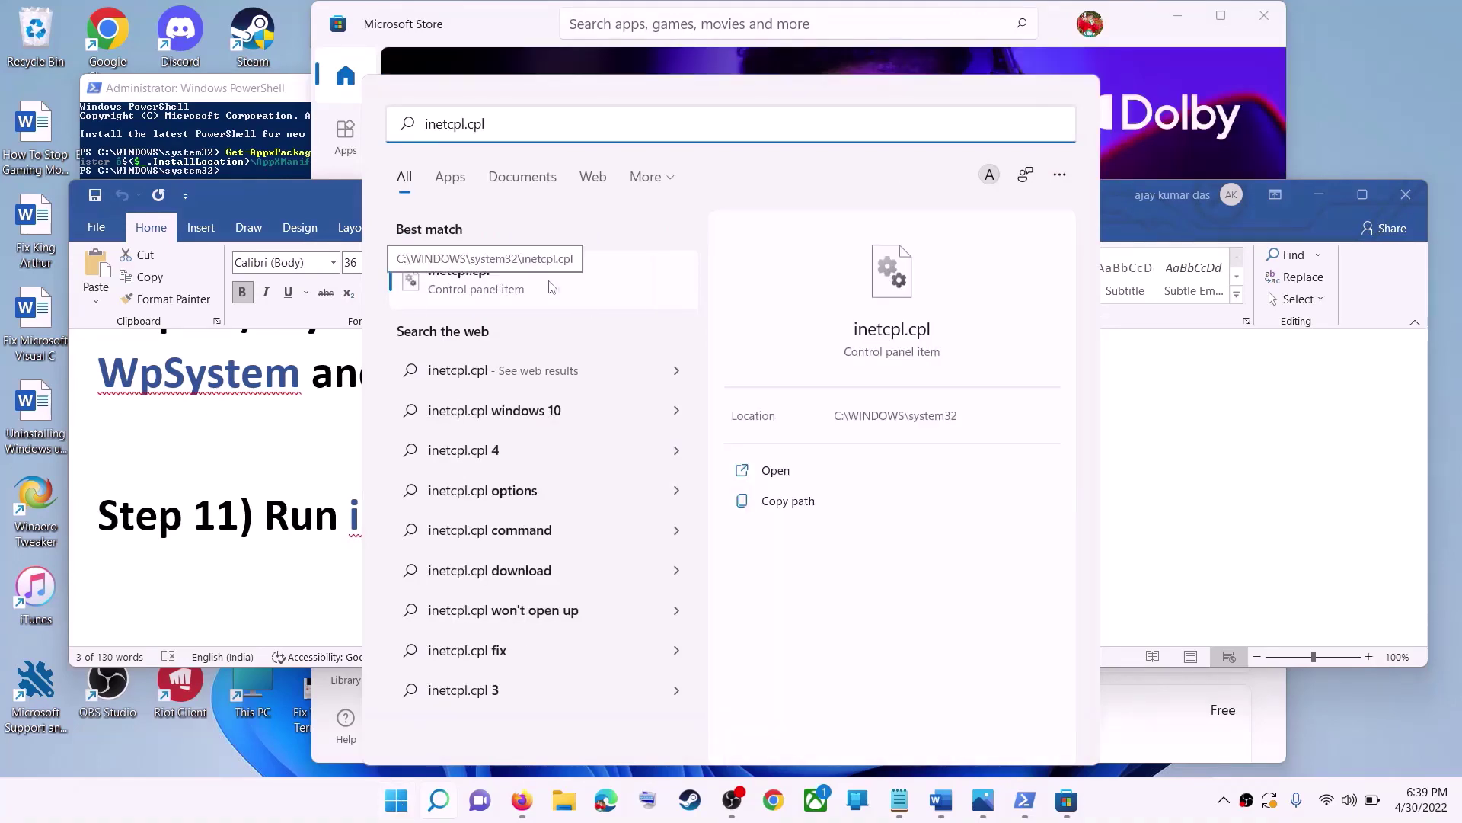
click(551, 287)
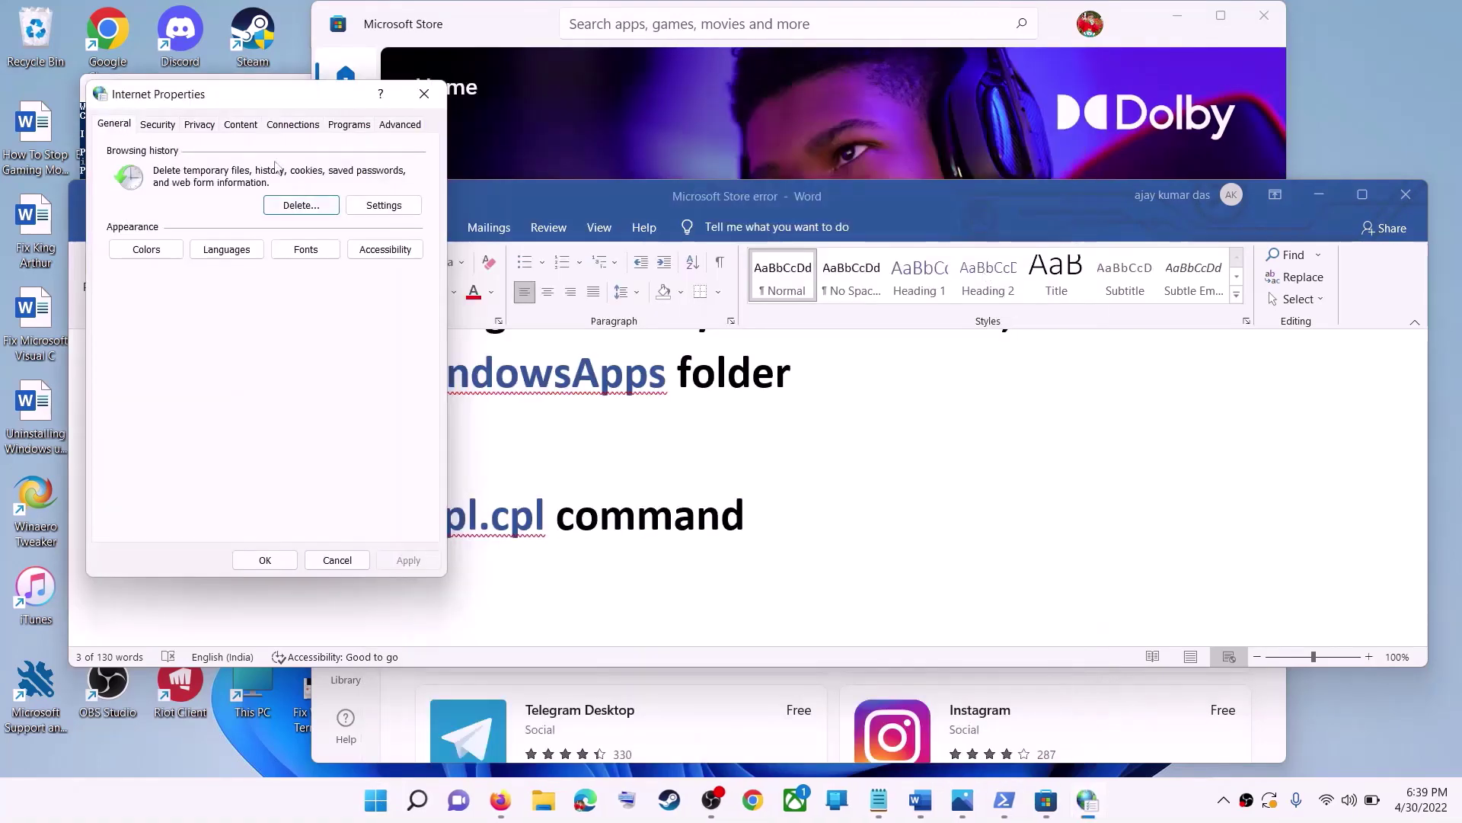
Check the Use TLS 1.0, 1.1, 1.2 and 1.3 options in the advanced Internet Properties settings and confirm the dialog.
drag(252, 91, 676, 153)
click(813, 186)
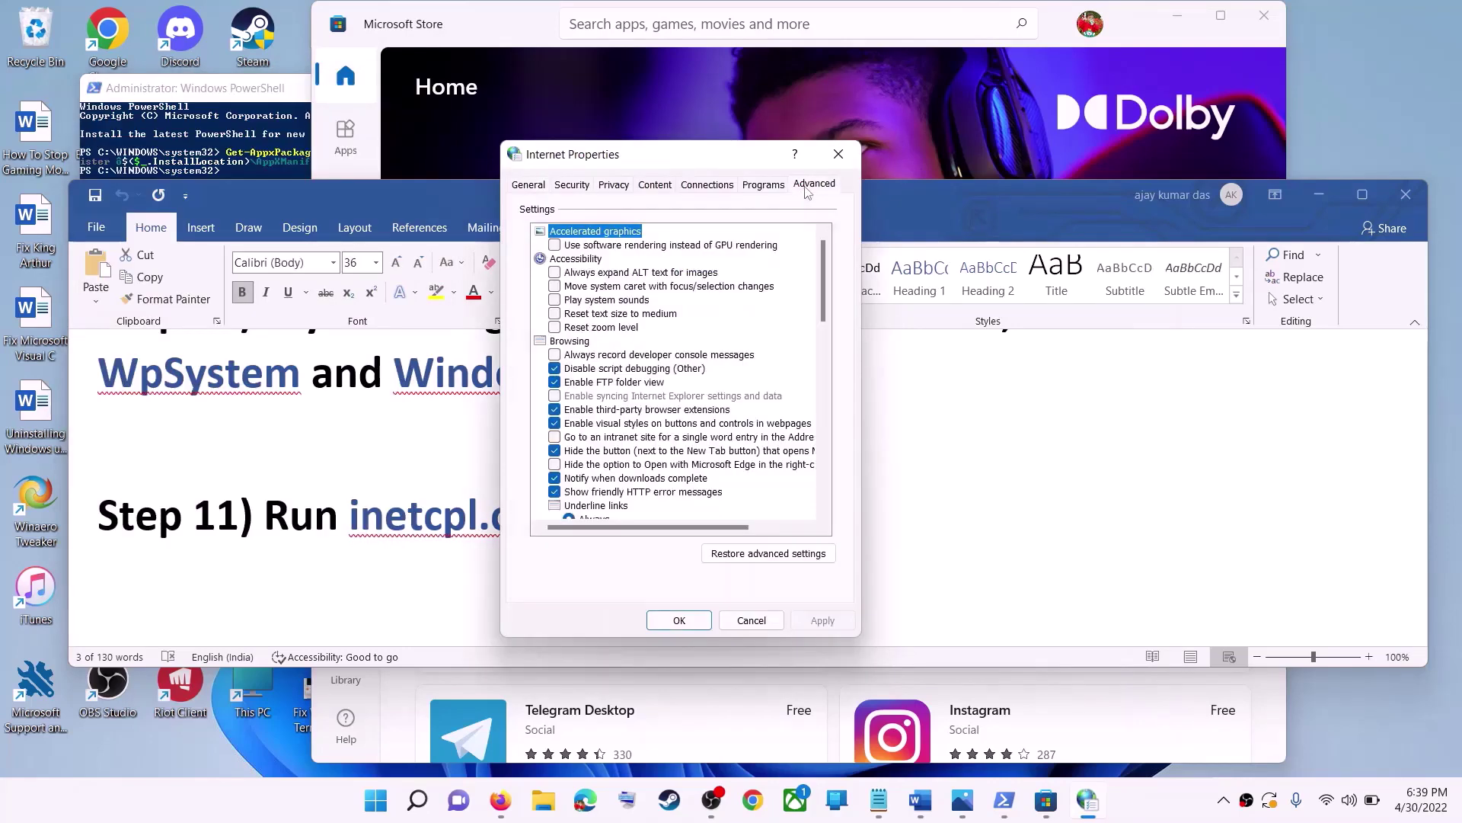
scroll(809, 276, down, 15)
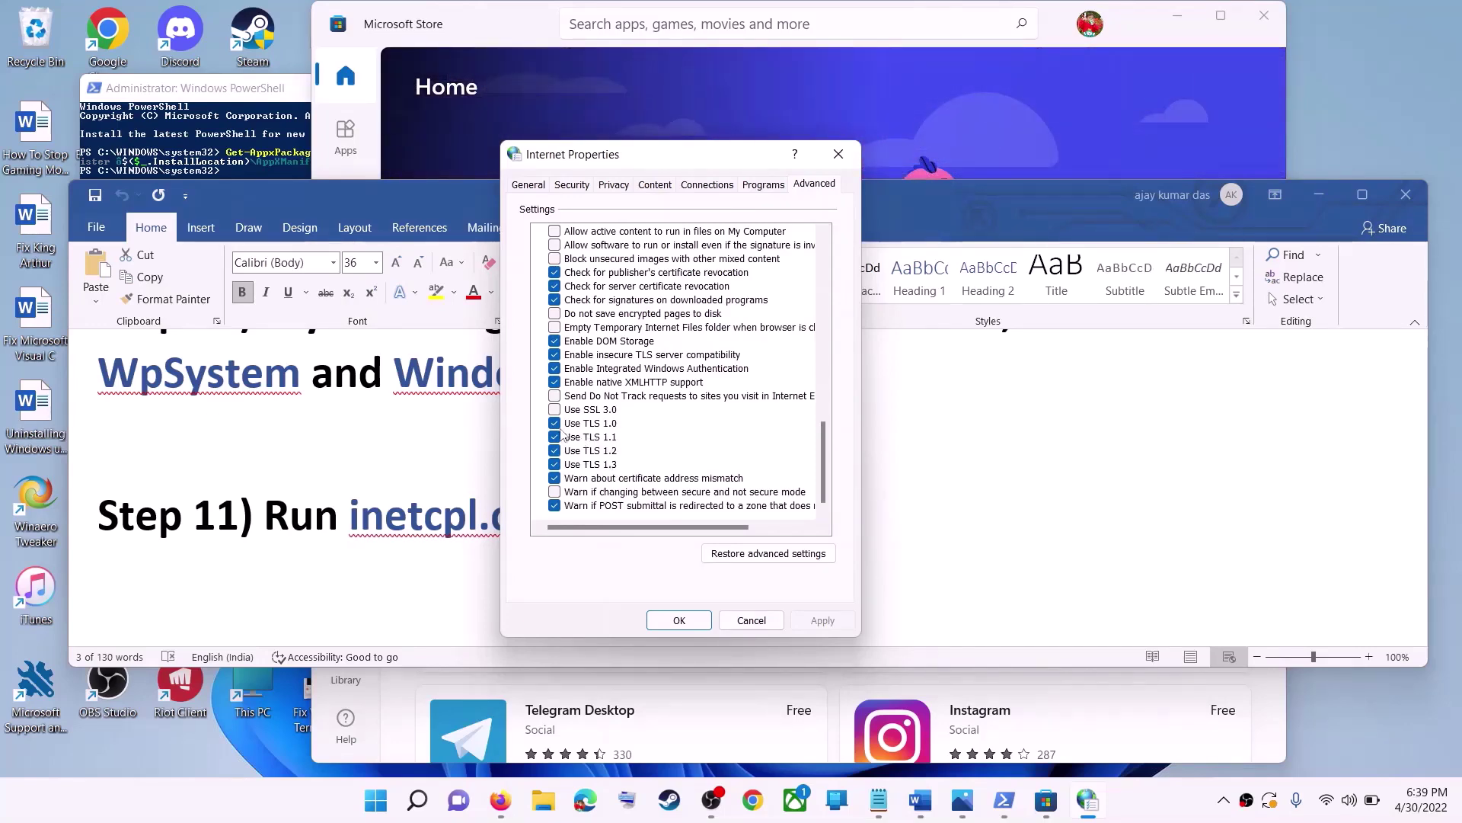
click(680, 620)
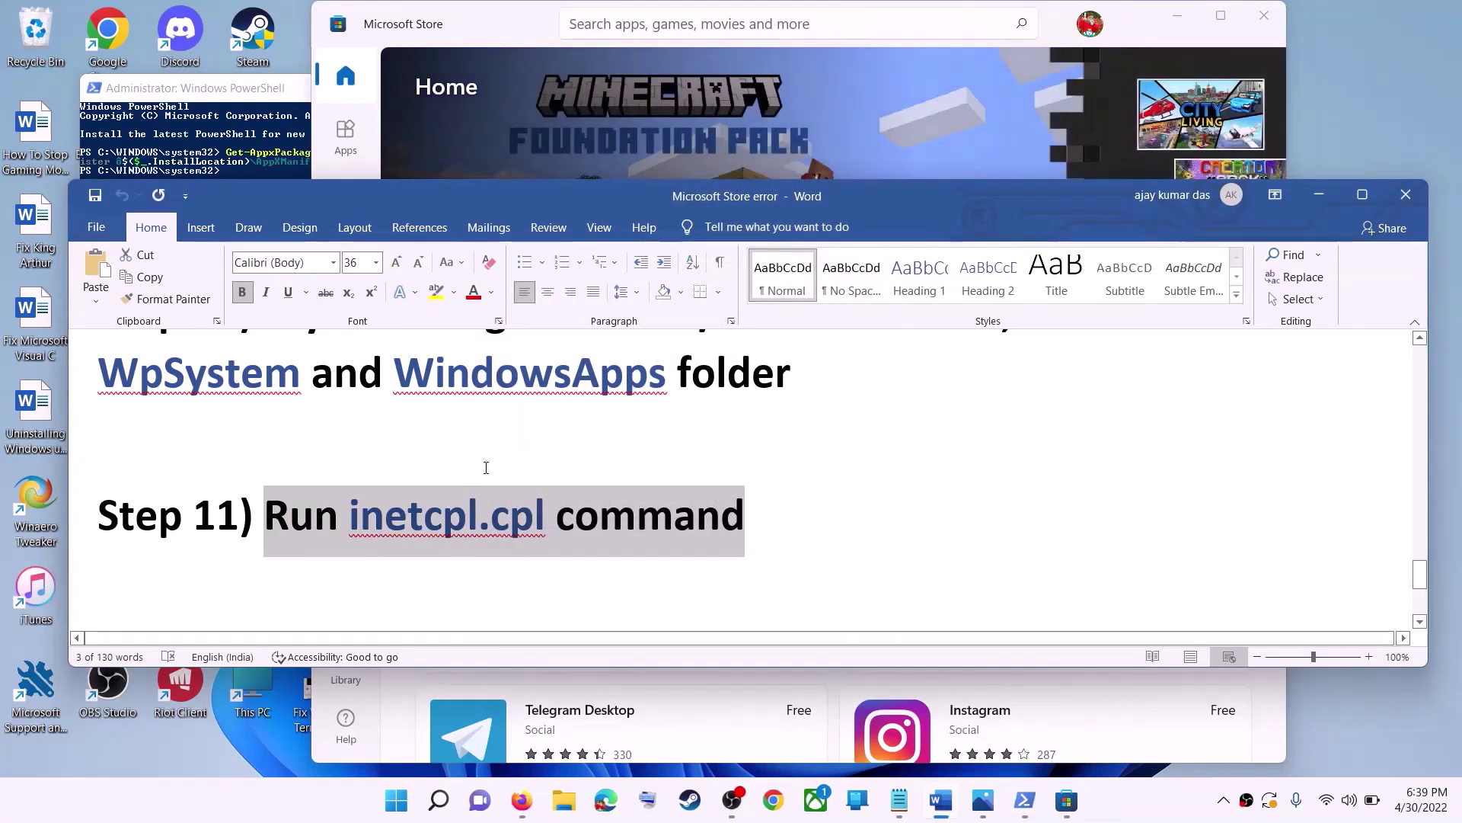
Review the Step 12 instructions for updating Windows with the media creation tool, including the Windows 10 and Windows 11 download links.
click(495, 484)
scroll(495, 484, down, 3)
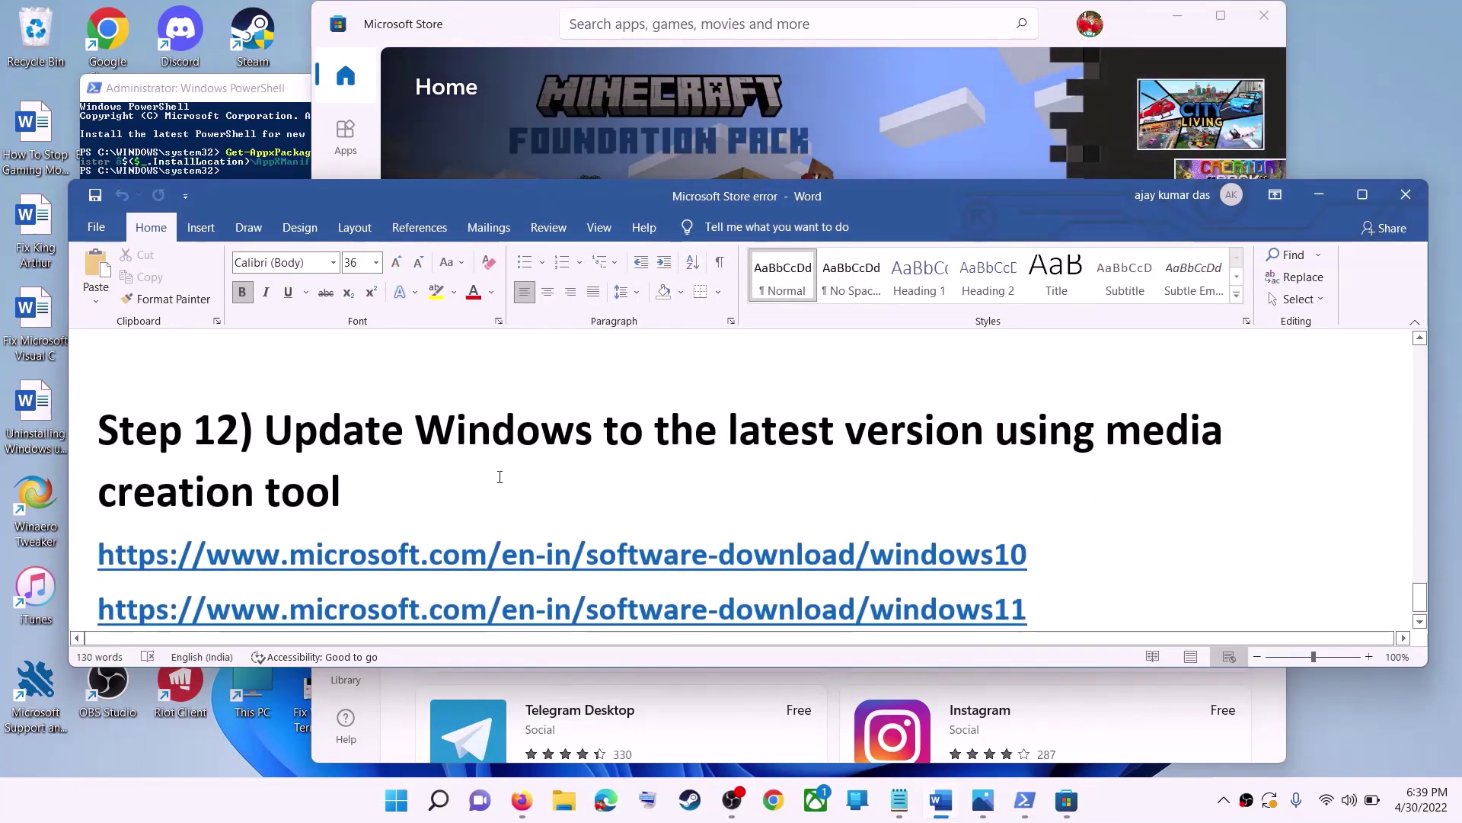
drag(278, 431, 1010, 477)
click(345, 492)
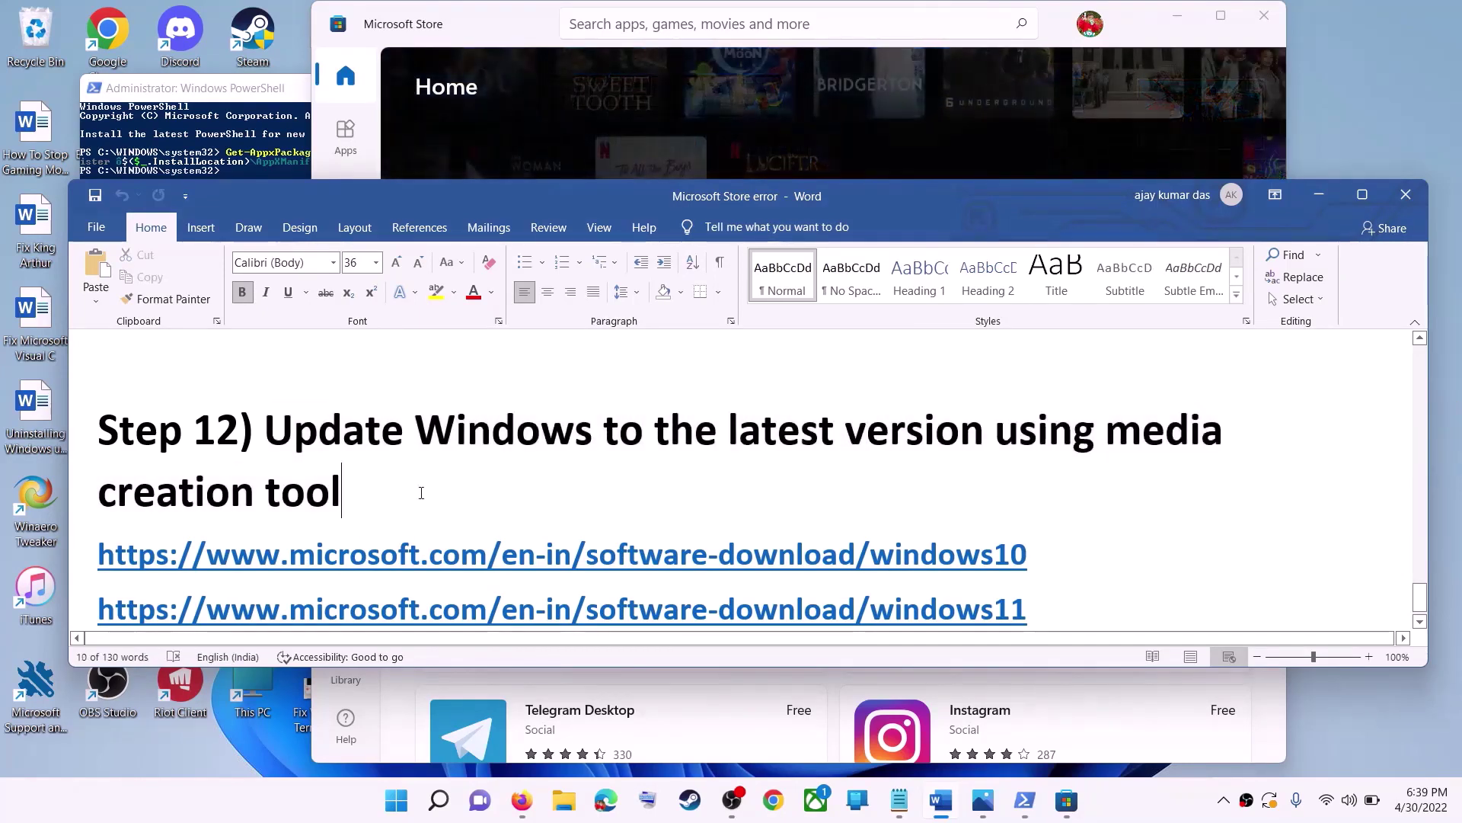
triple_click(1019, 526)
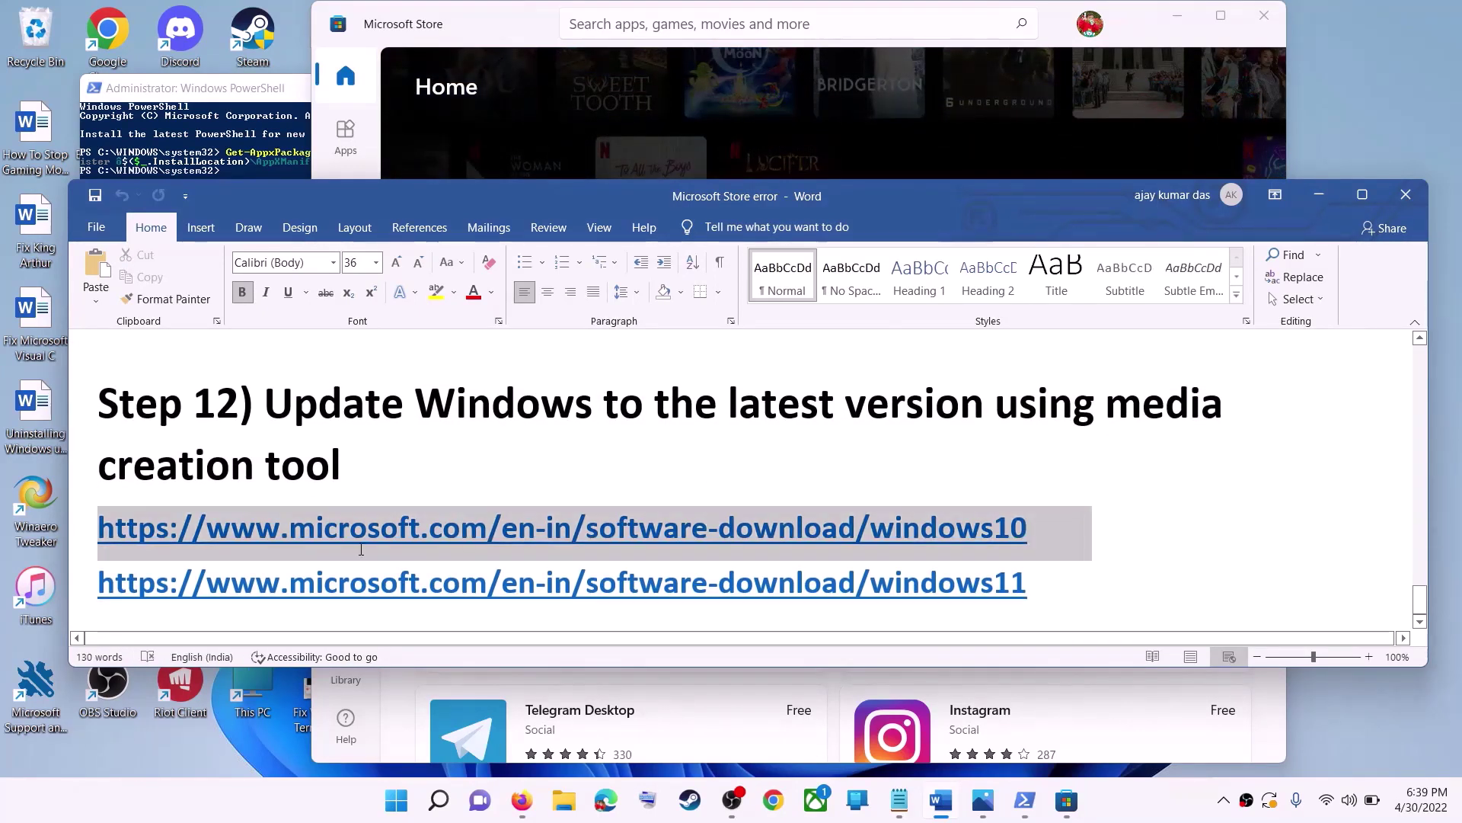
triple_click(1061, 588)
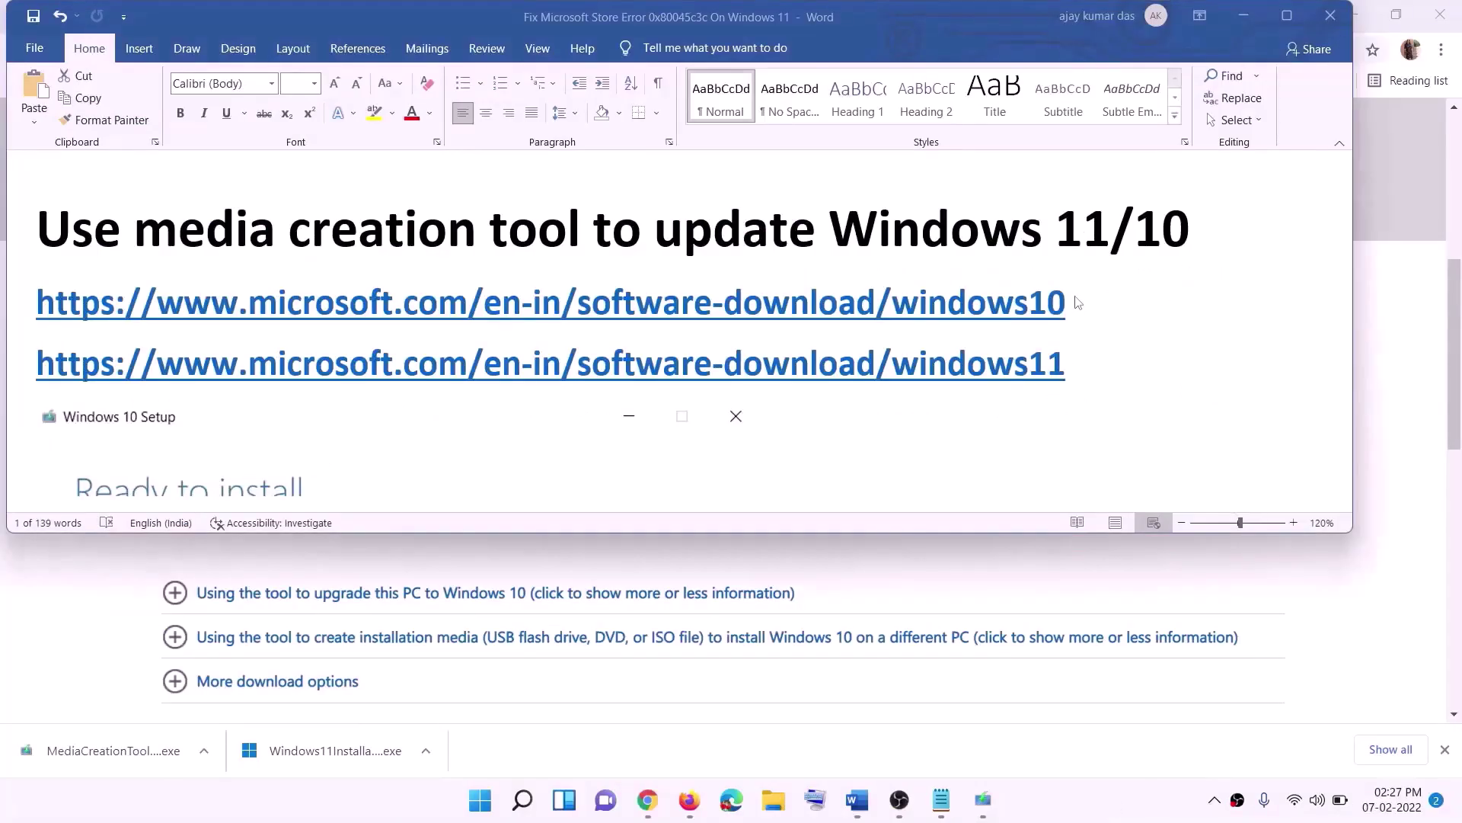
triple_click(1076, 364)
triple_click(1077, 301)
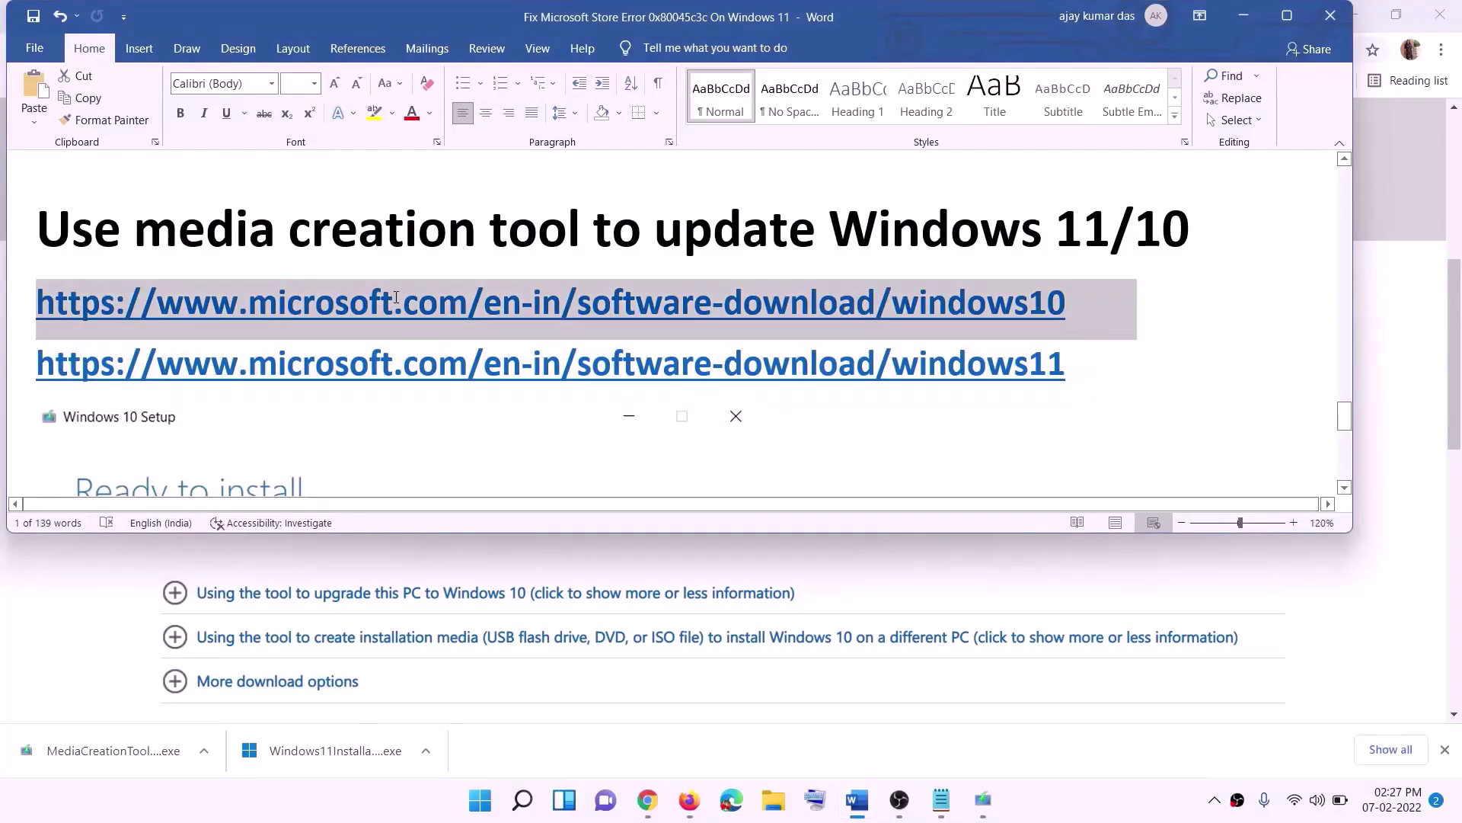
triple_click(1088, 367)
Minimize the Word document and examine the installation media section with the media creation tool download on the Download Windows 10 page.
click(1244, 15)
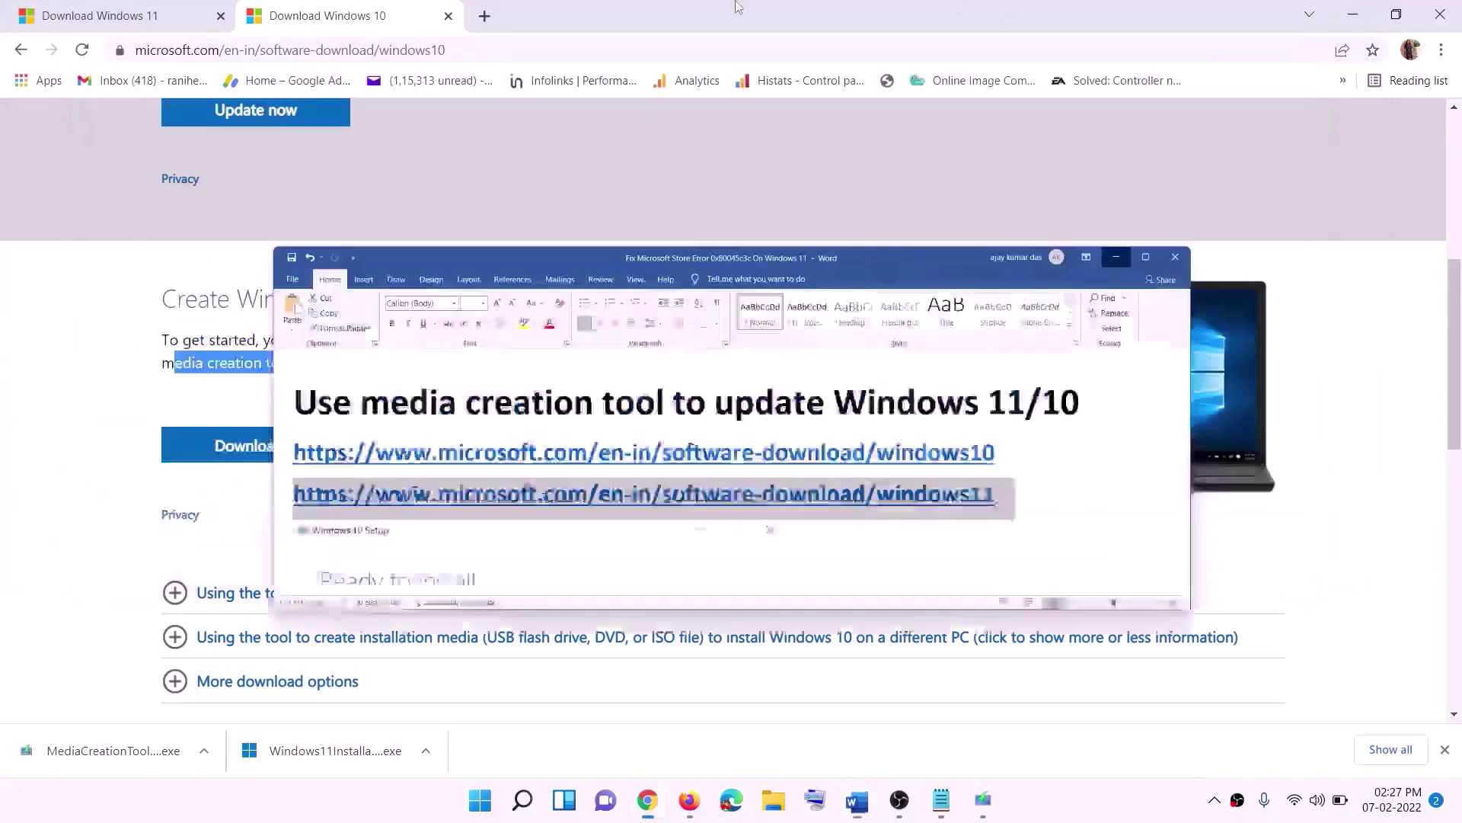
scroll(625, 392, up, 6)
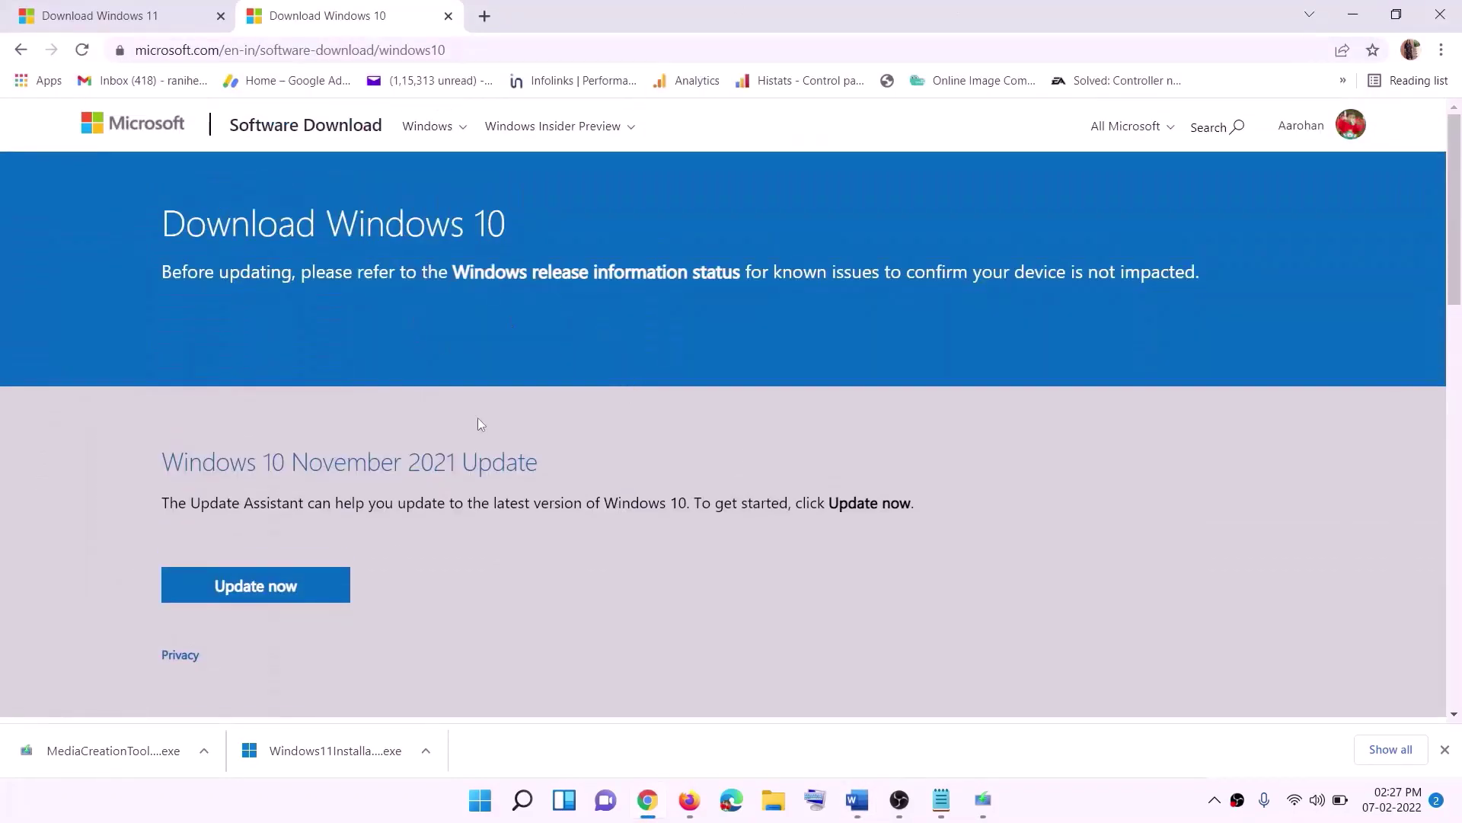
scroll(478, 419, down, 5)
drag(176, 457, 326, 458)
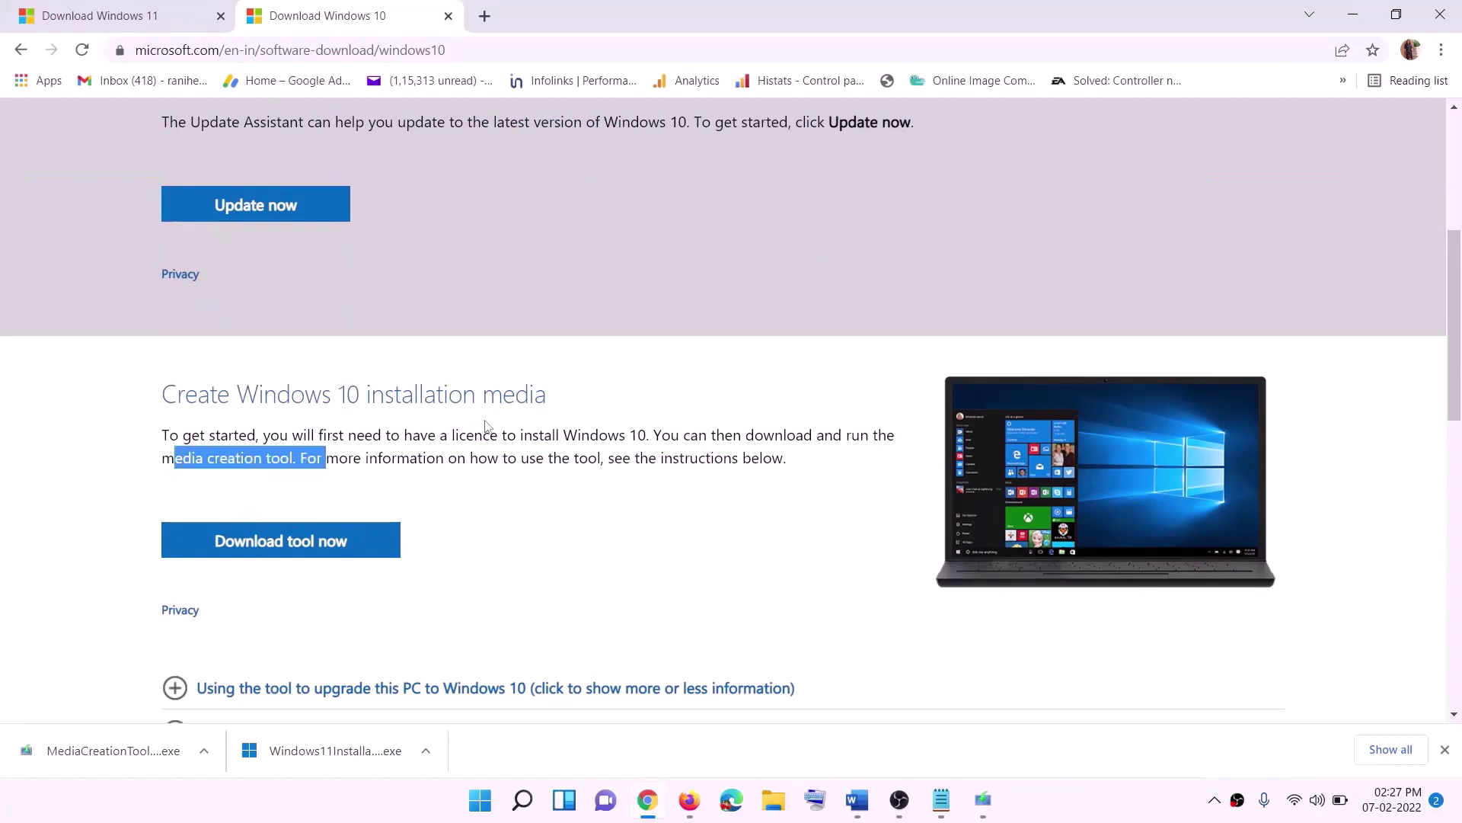
scroll(485, 425, down, 2)
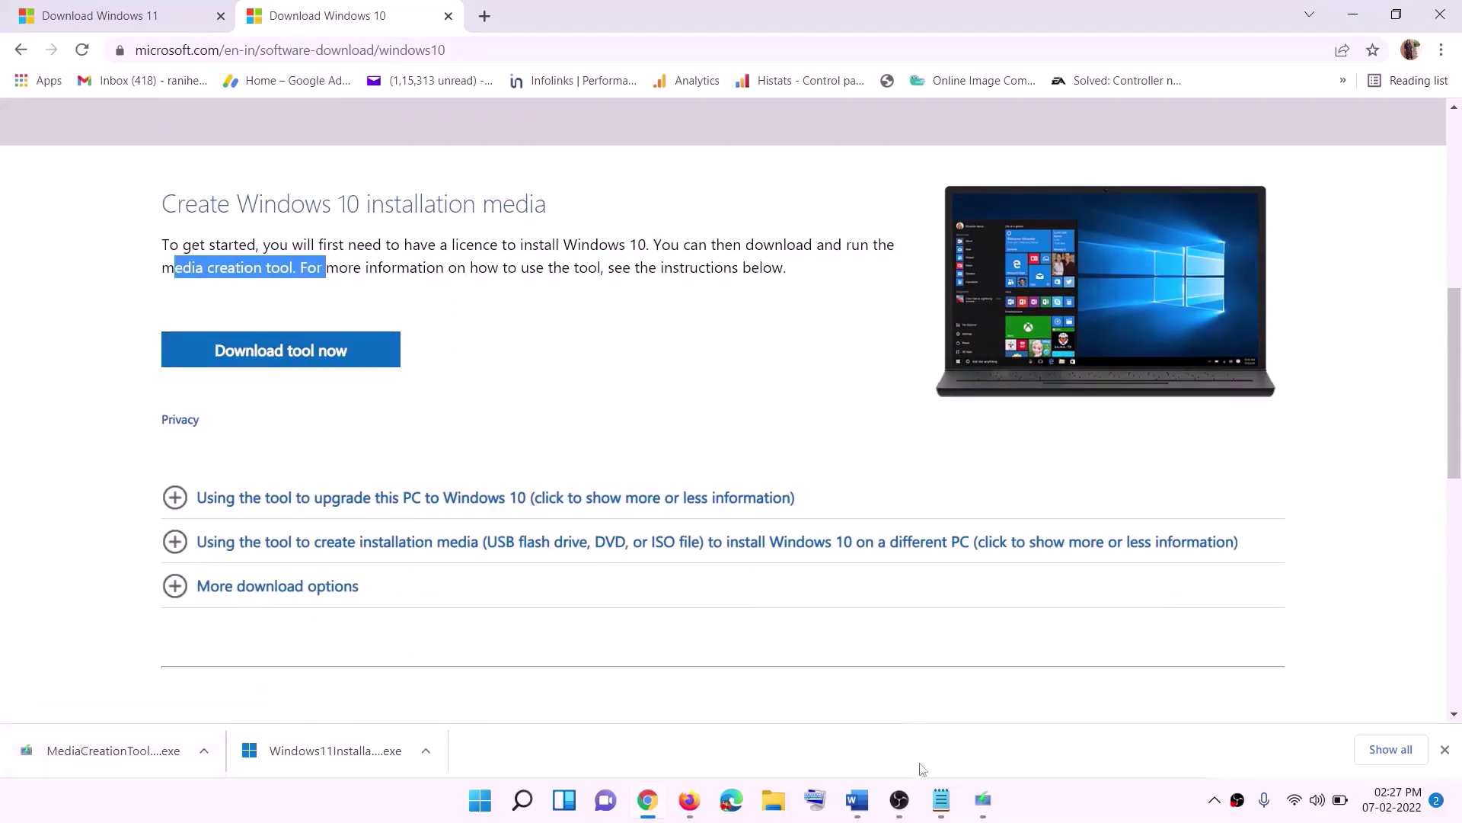
Switch to Windows 10 Setup, accept the license terms, and proceed with the "Upgrade this PC now" option.
click(990, 804)
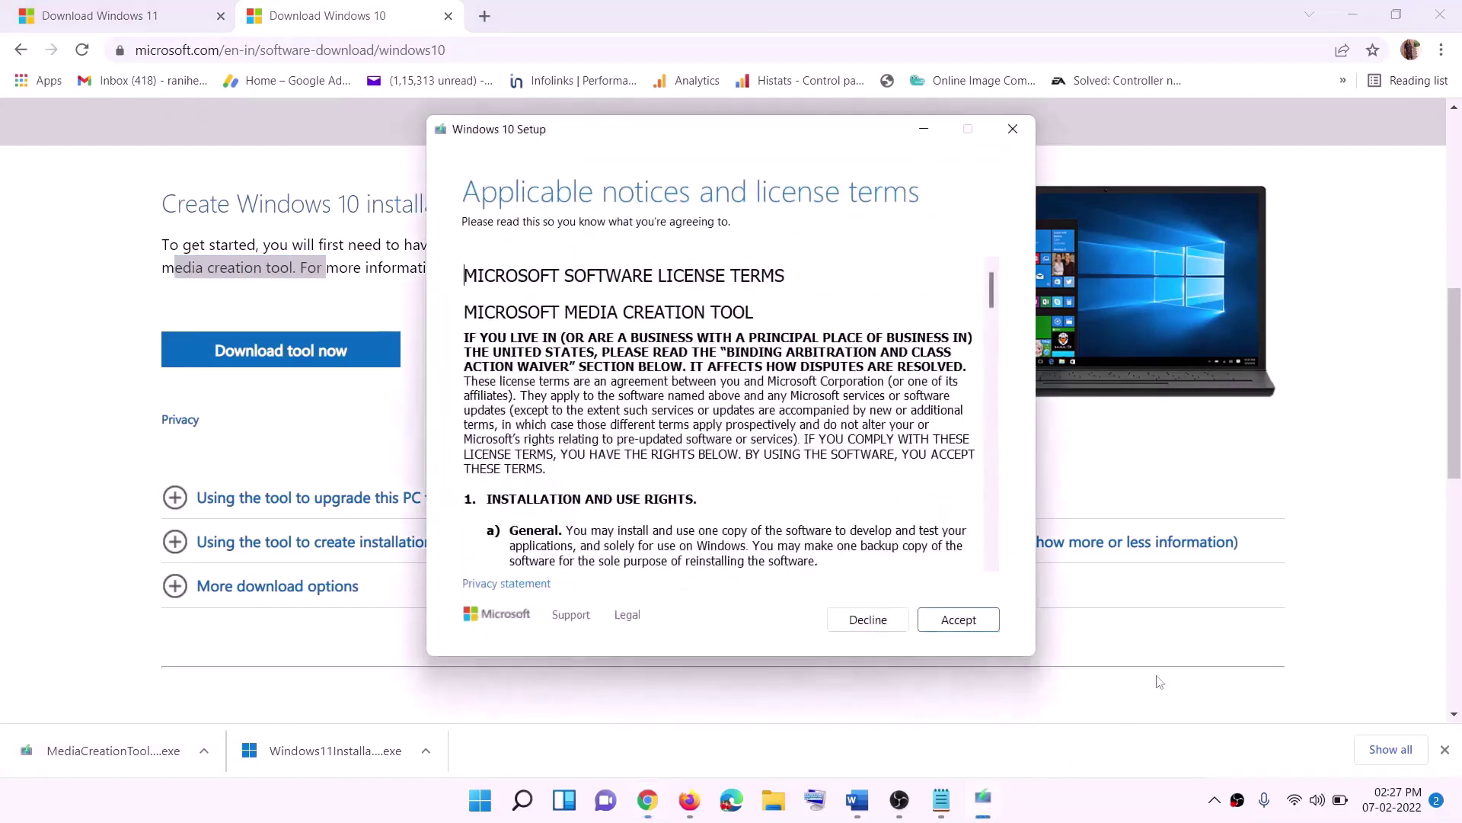
click(943, 628)
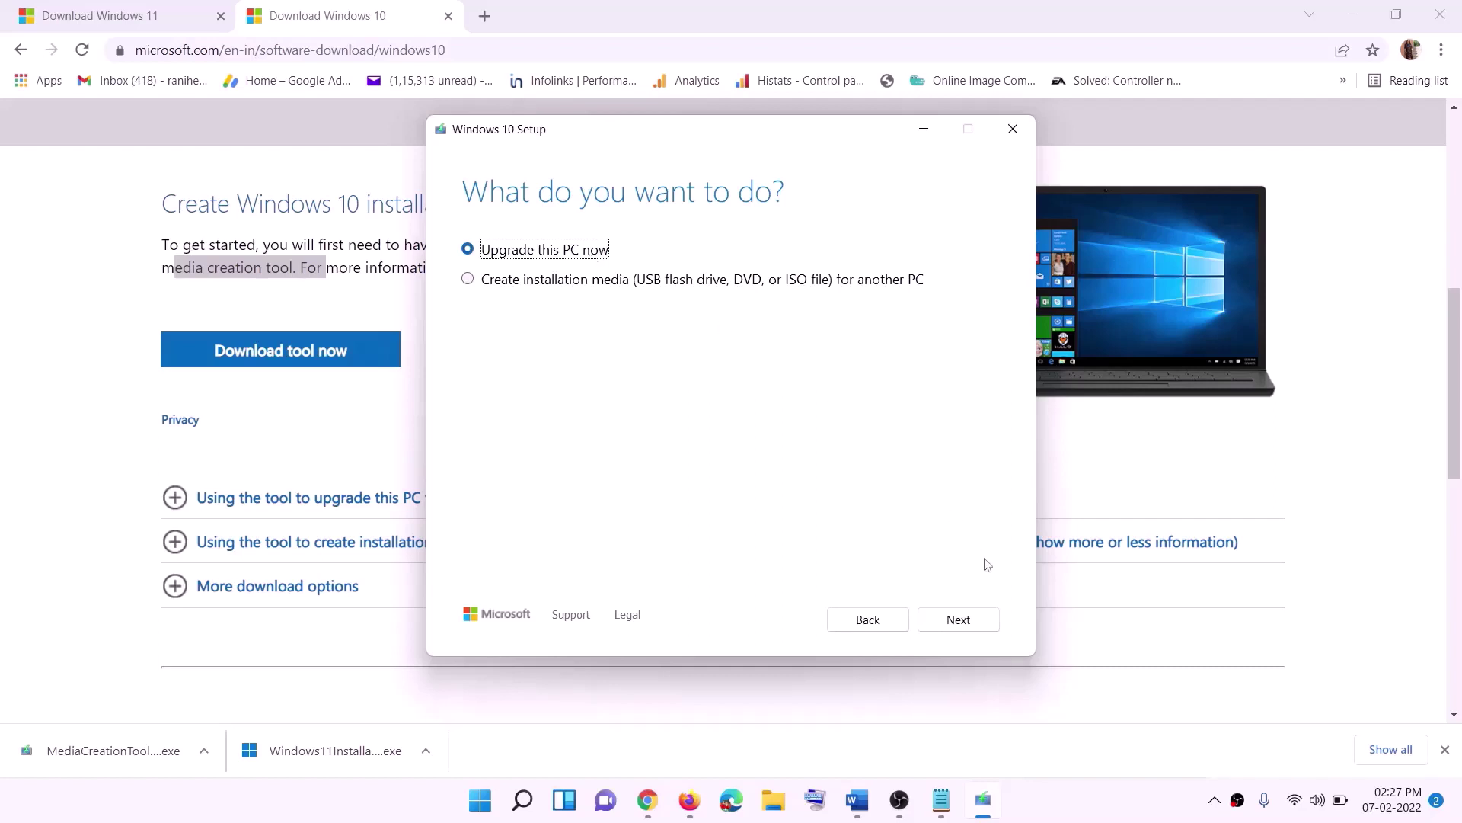
click(958, 620)
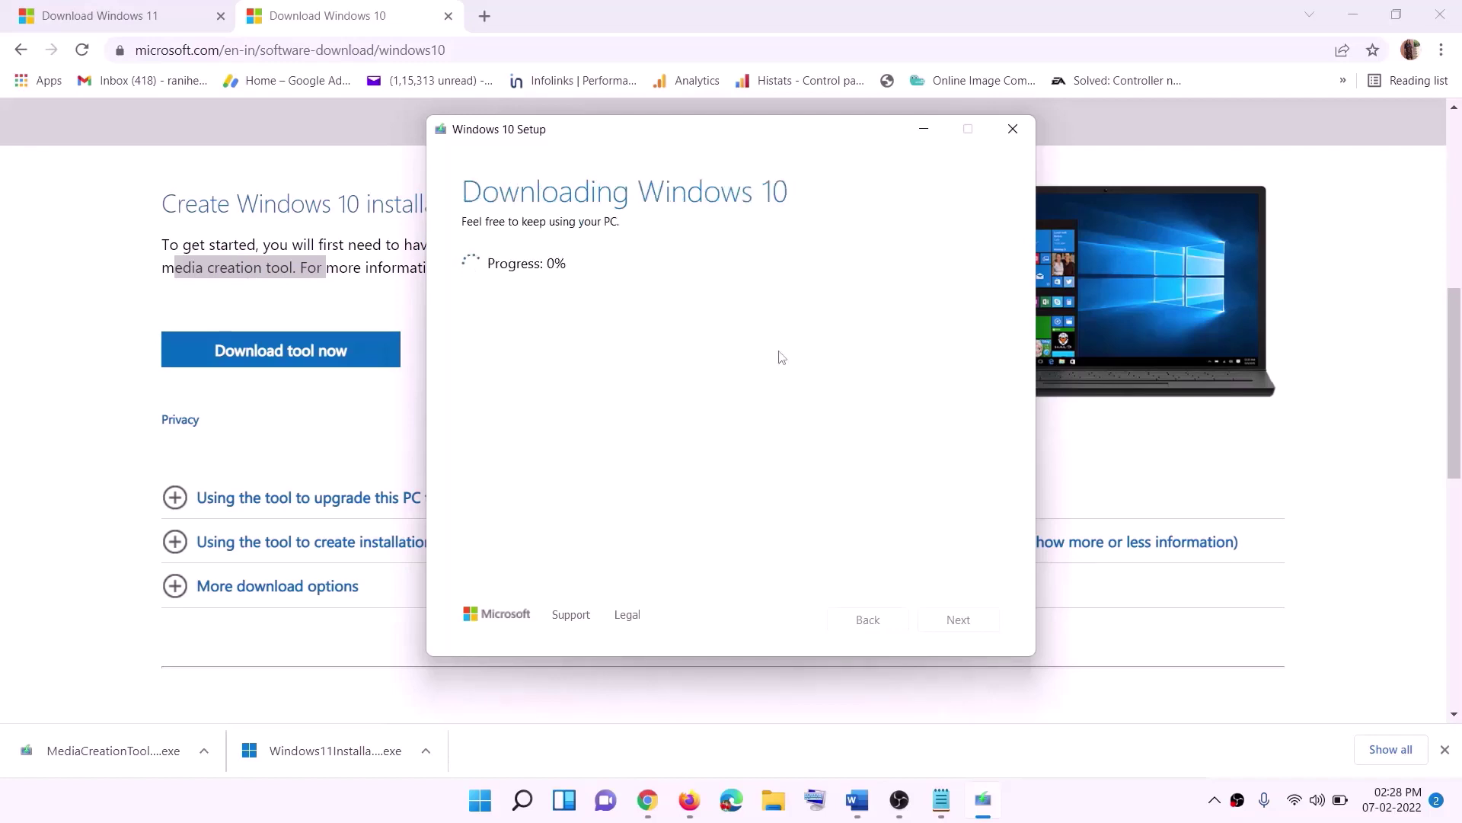
Switch to the Word document, maximize it, and examine the Windows 10 Setup "Ready to install" screenshot with its options to keep files and apps.
click(1080, 815)
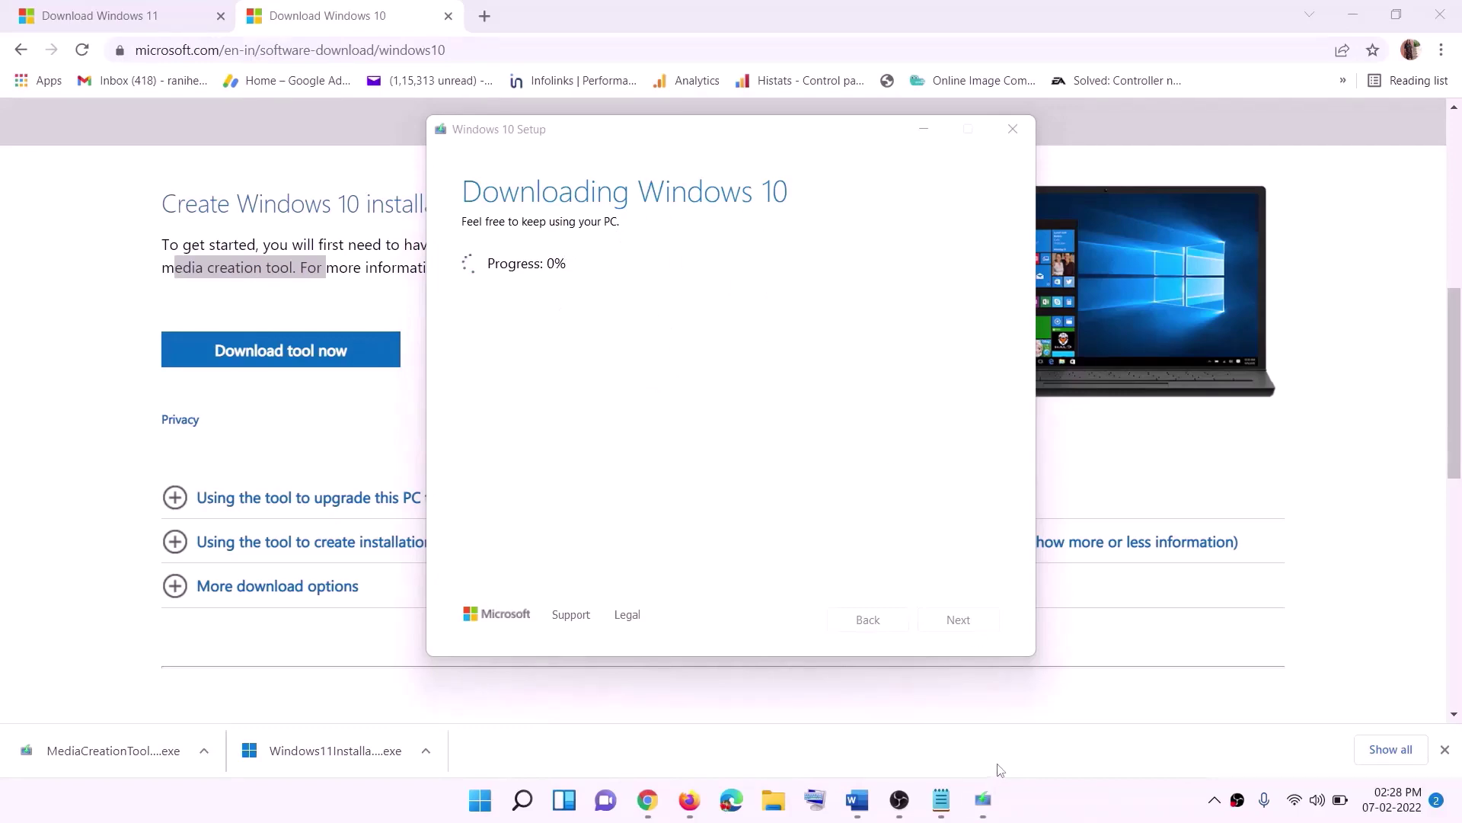
click(857, 799)
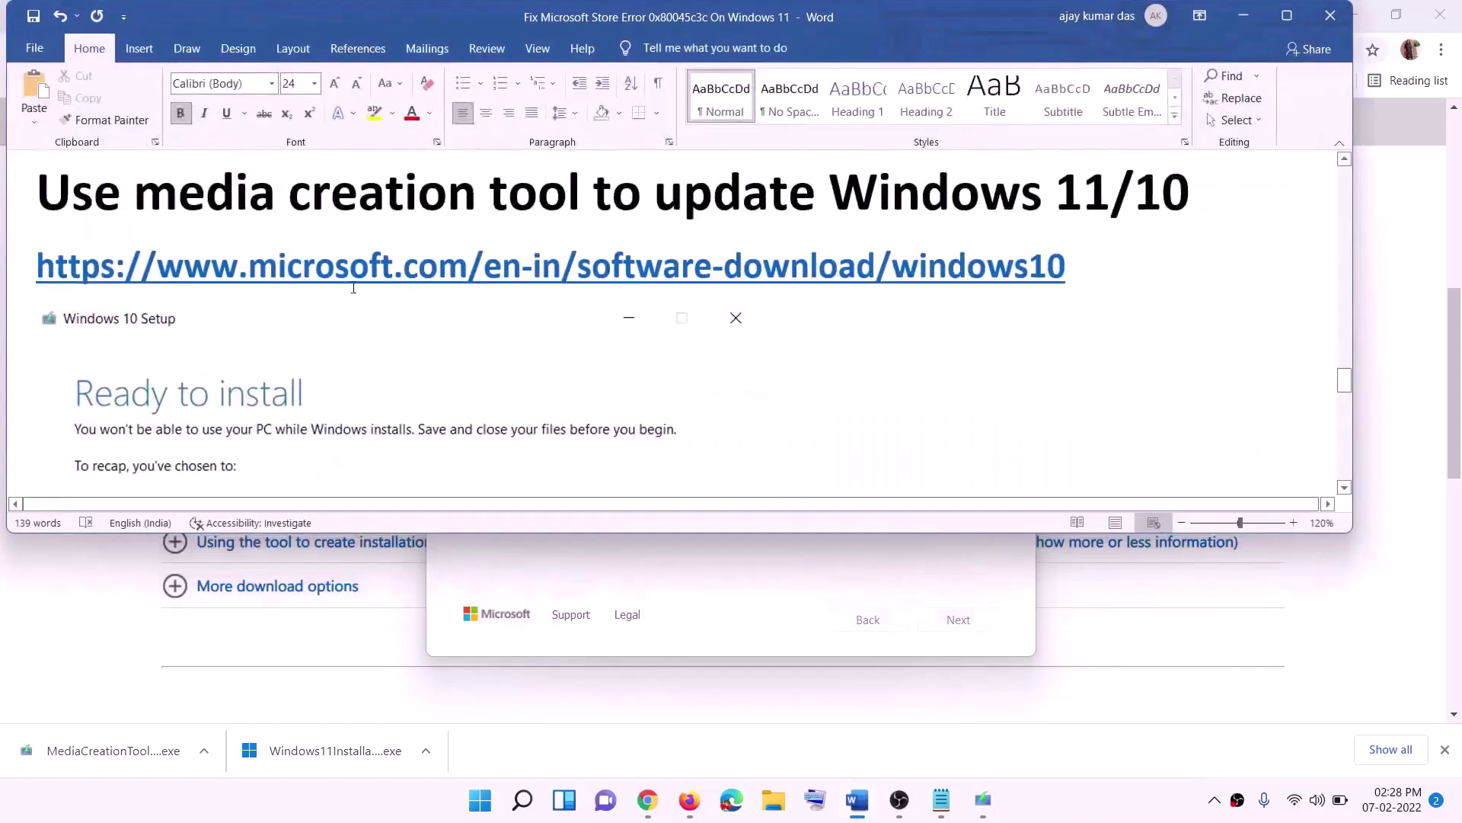
scroll(140, 368, down, 2)
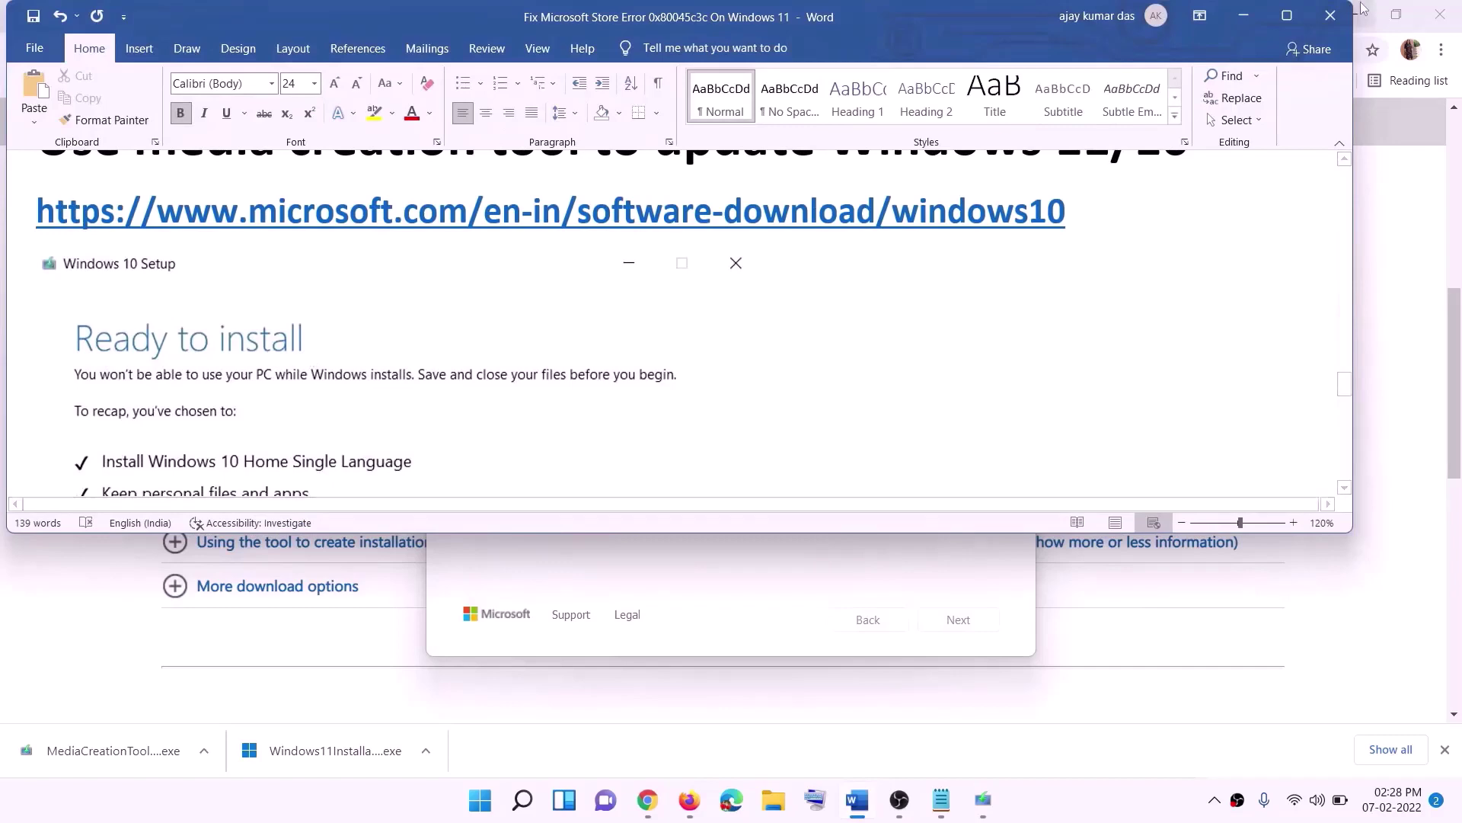
click(1287, 15)
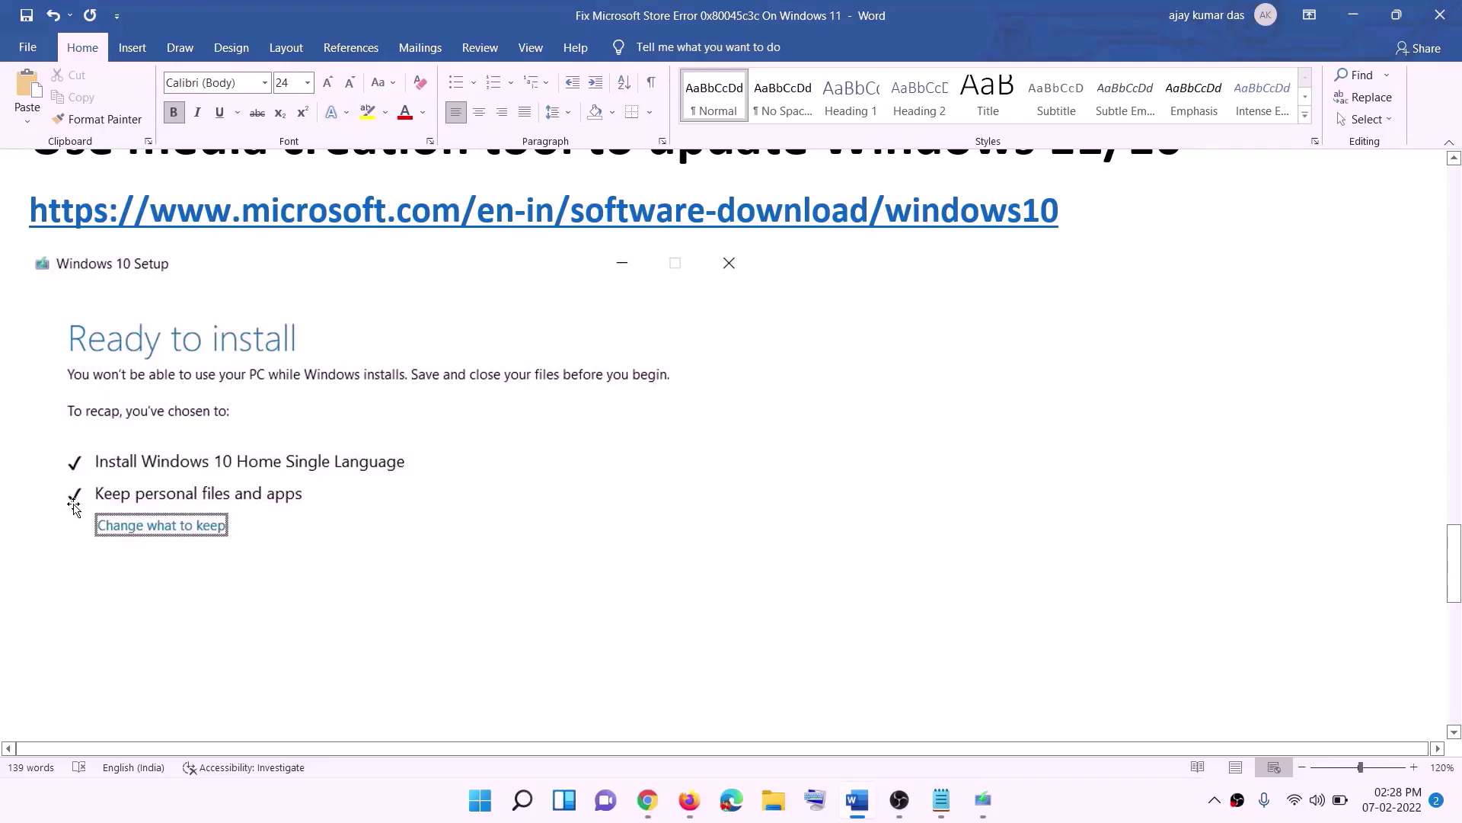
scroll(751, 528, down, 3)
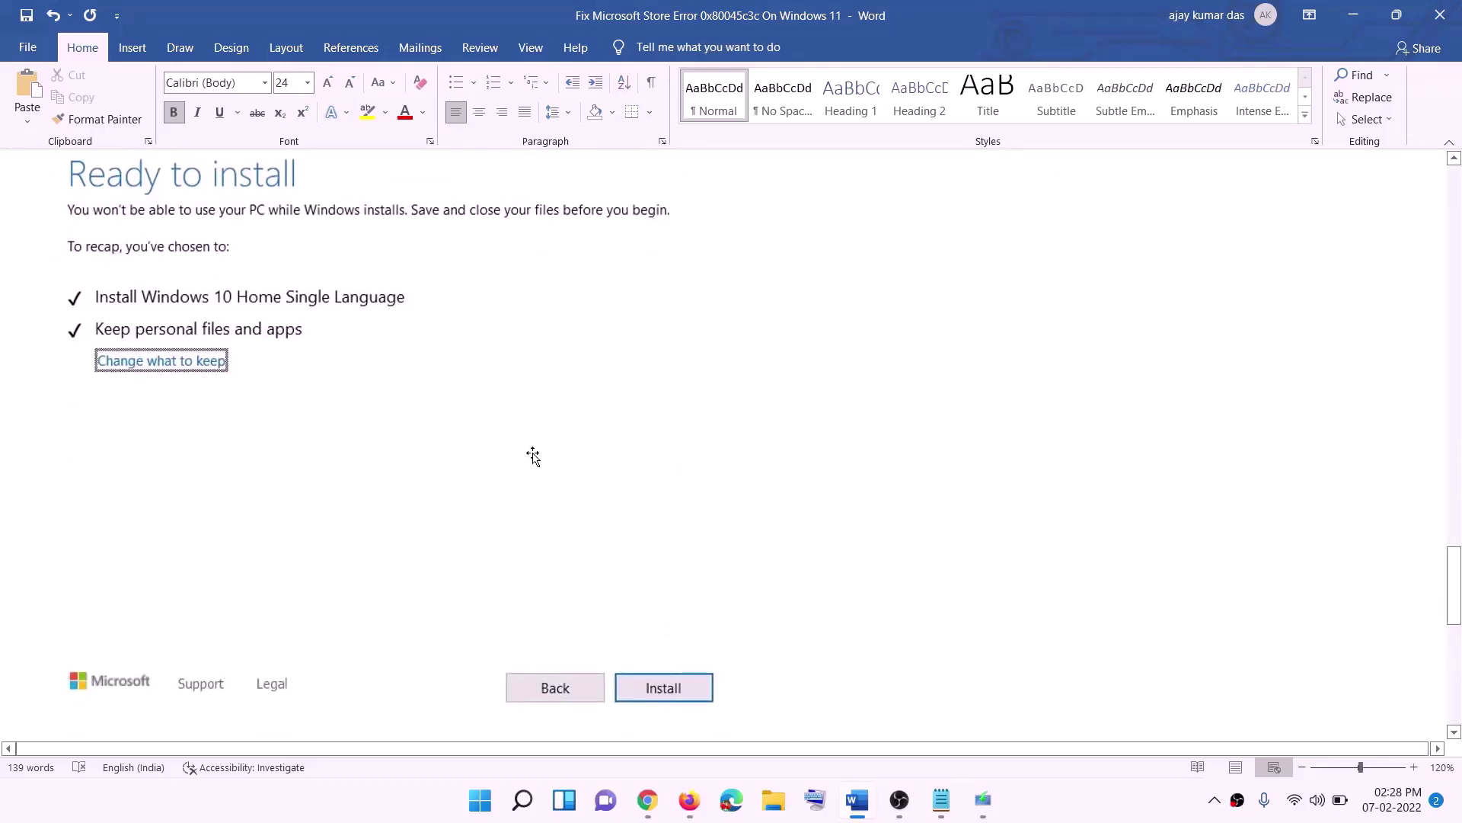
scroll(596, 472, up, 1)
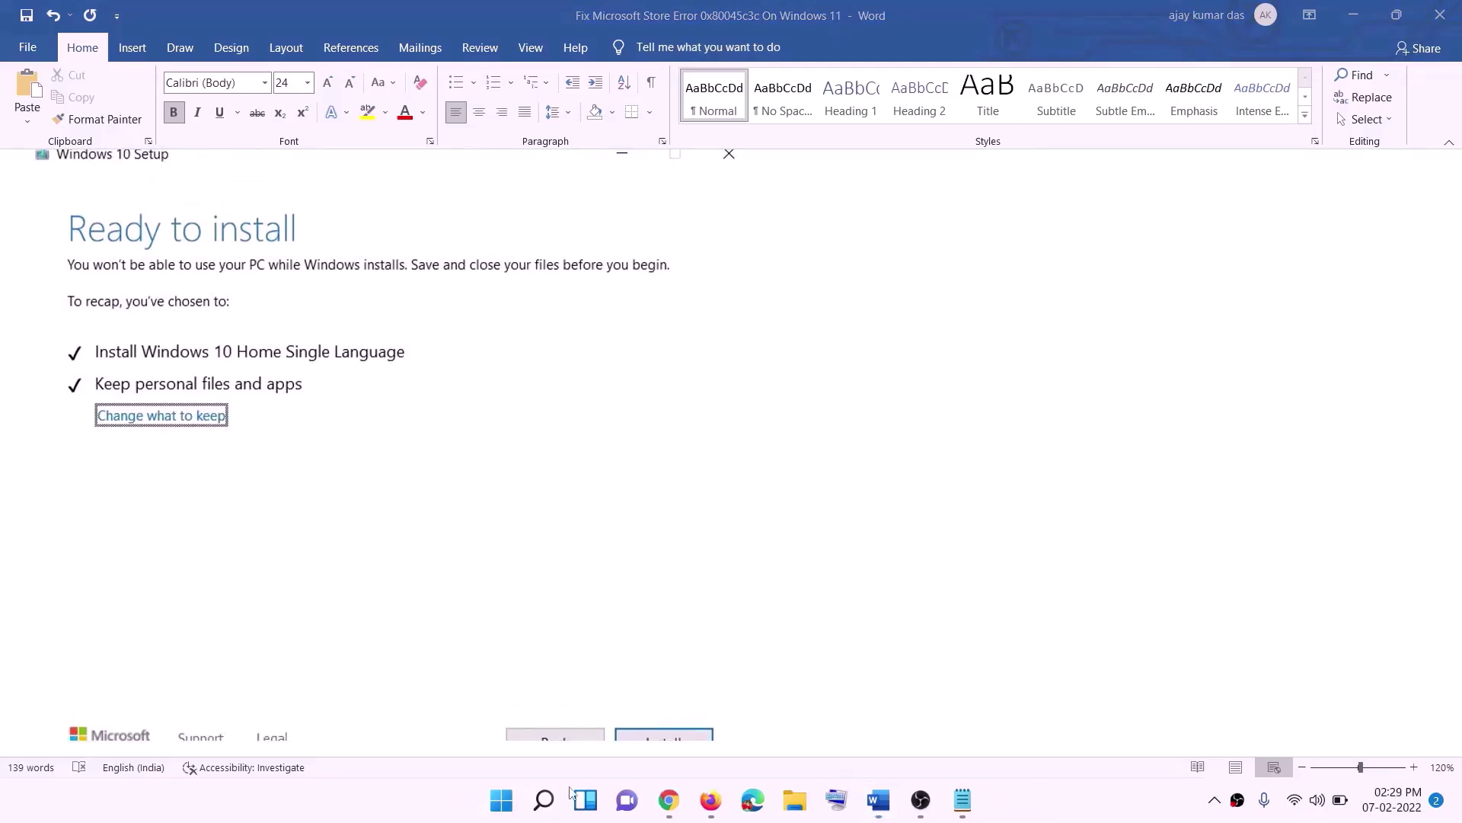
Switch to Chrome, download the media creation tool from the Create Windows 11 Installation Media section, and launch it.
click(670, 800)
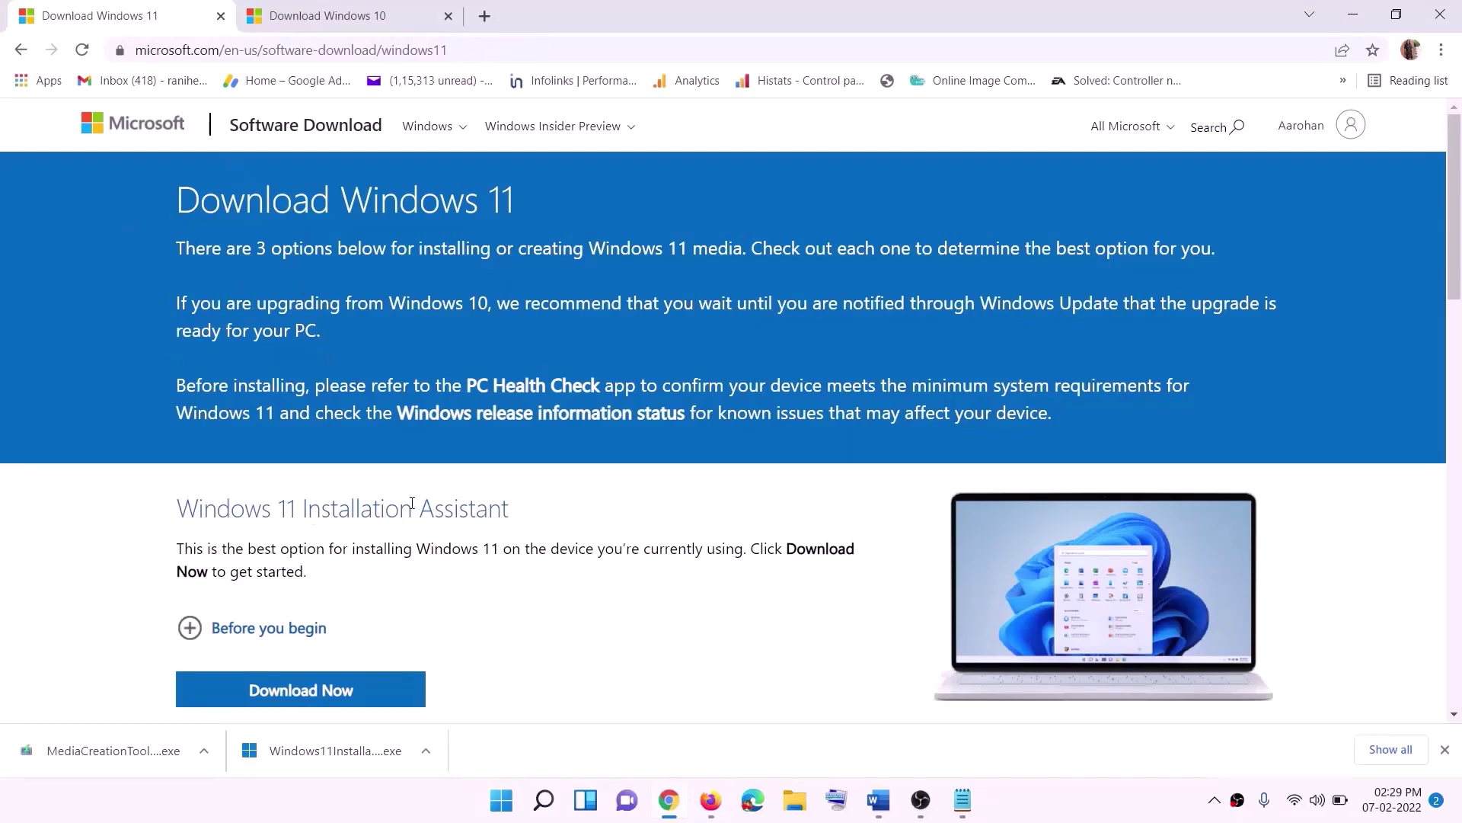
scroll(343, 488, down, 5)
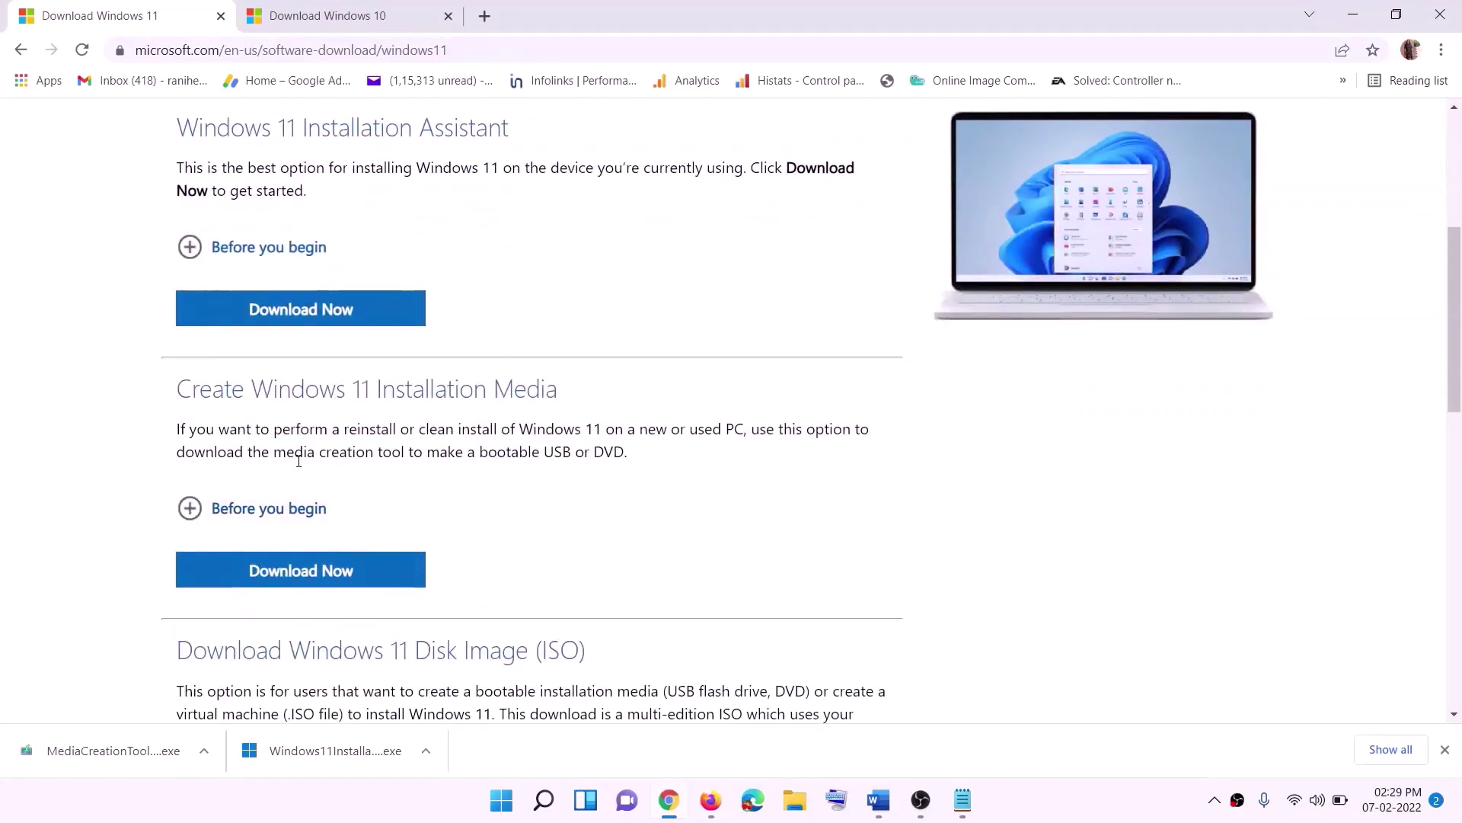
drag(298, 461, 422, 455)
click(290, 579)
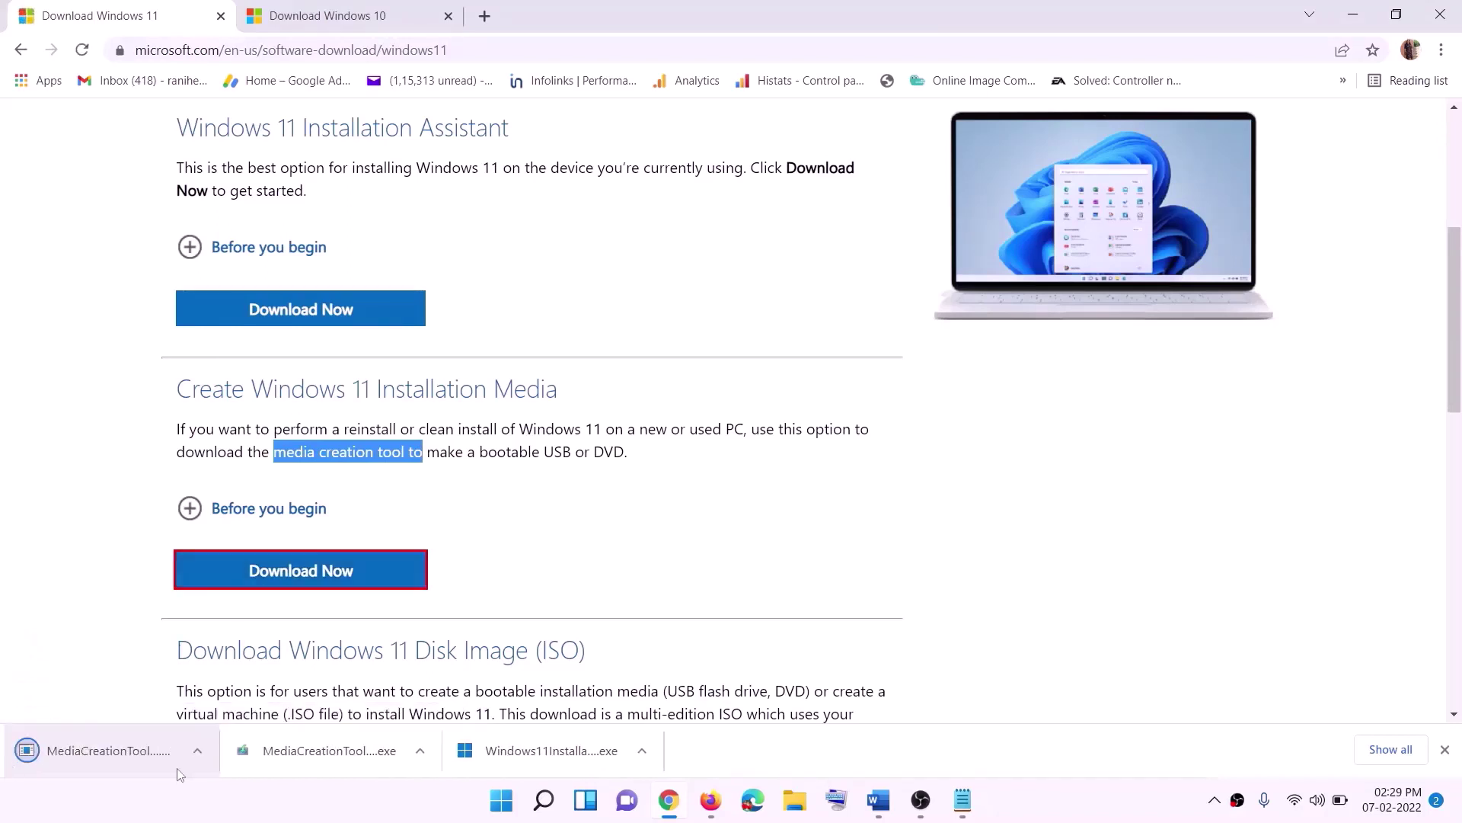
click(106, 754)
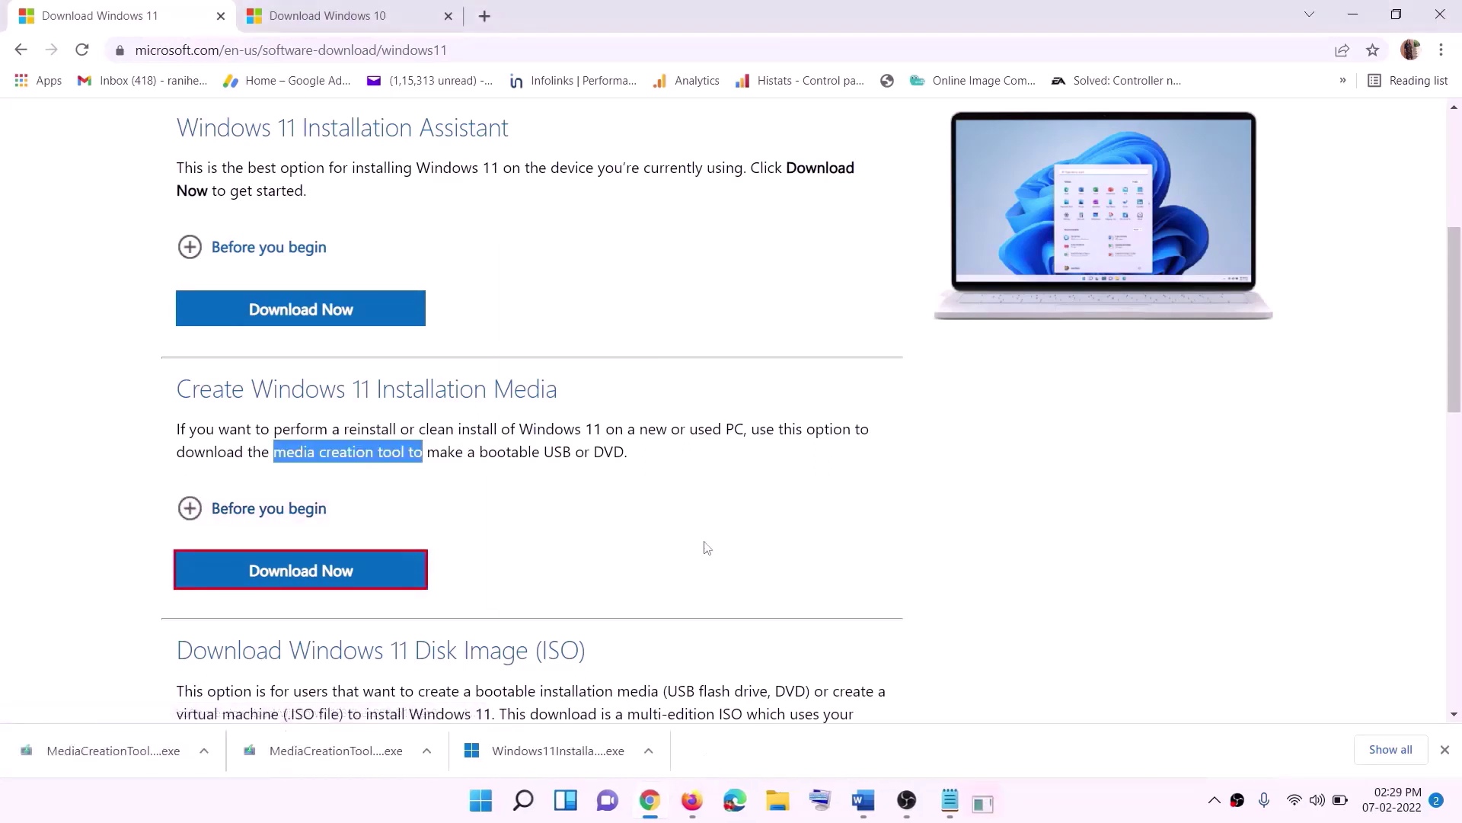
click(644, 557)
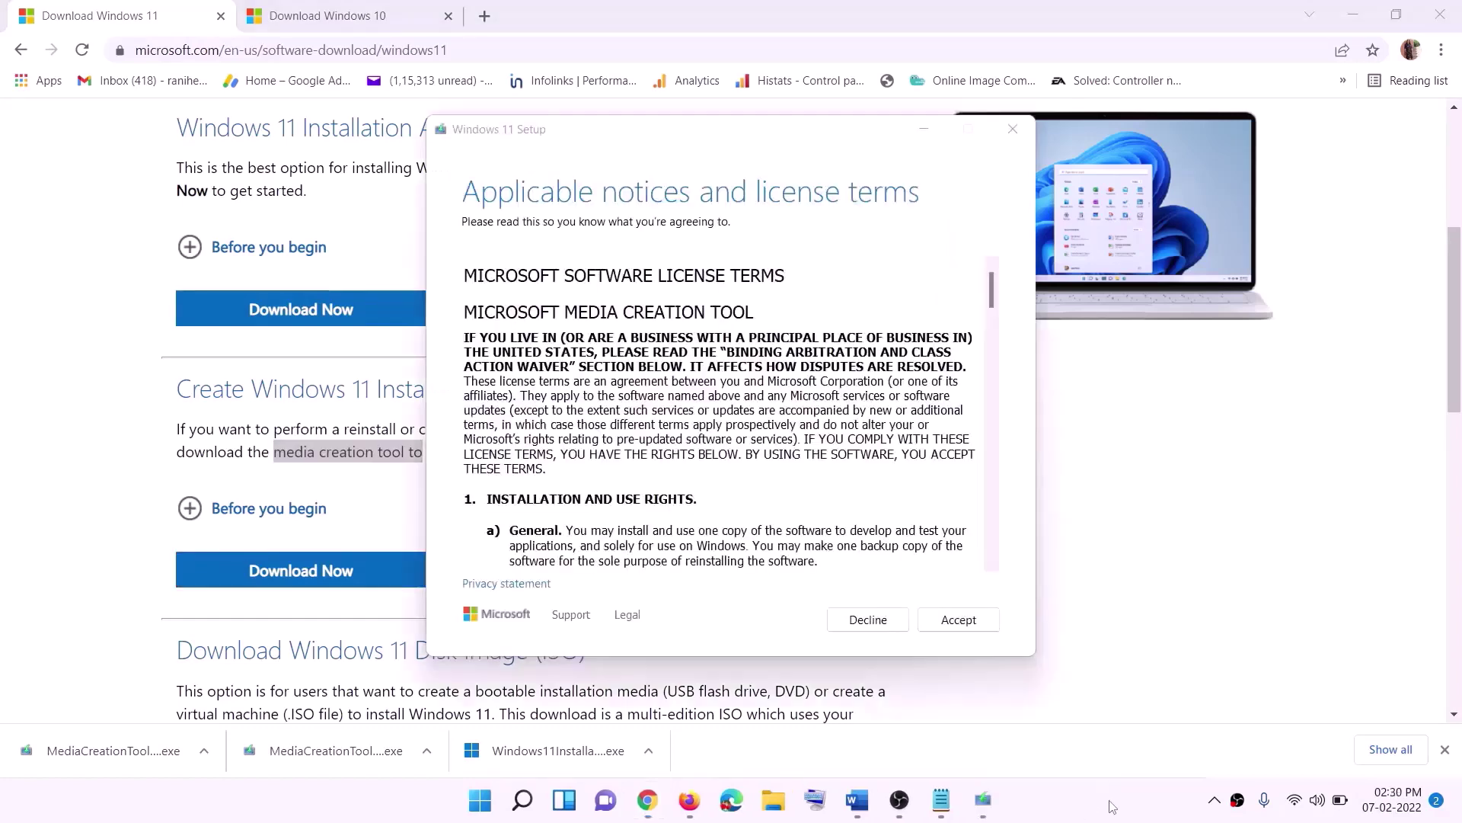
Accept the Windows 11 Setup license terms, keep the recommended language and edition, and save an ISO file named Windows to the Desktop.
click(959, 619)
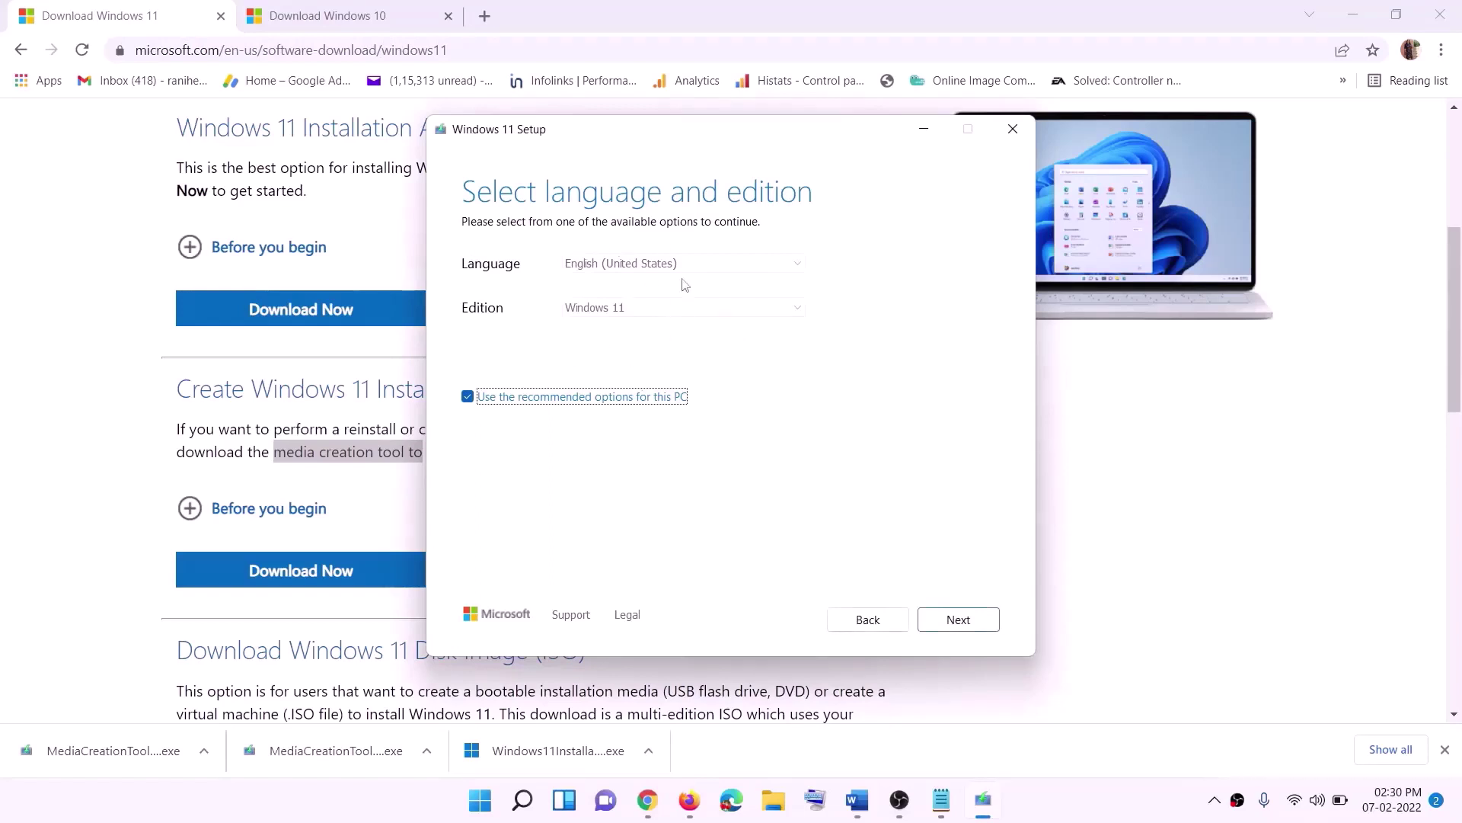
click(948, 621)
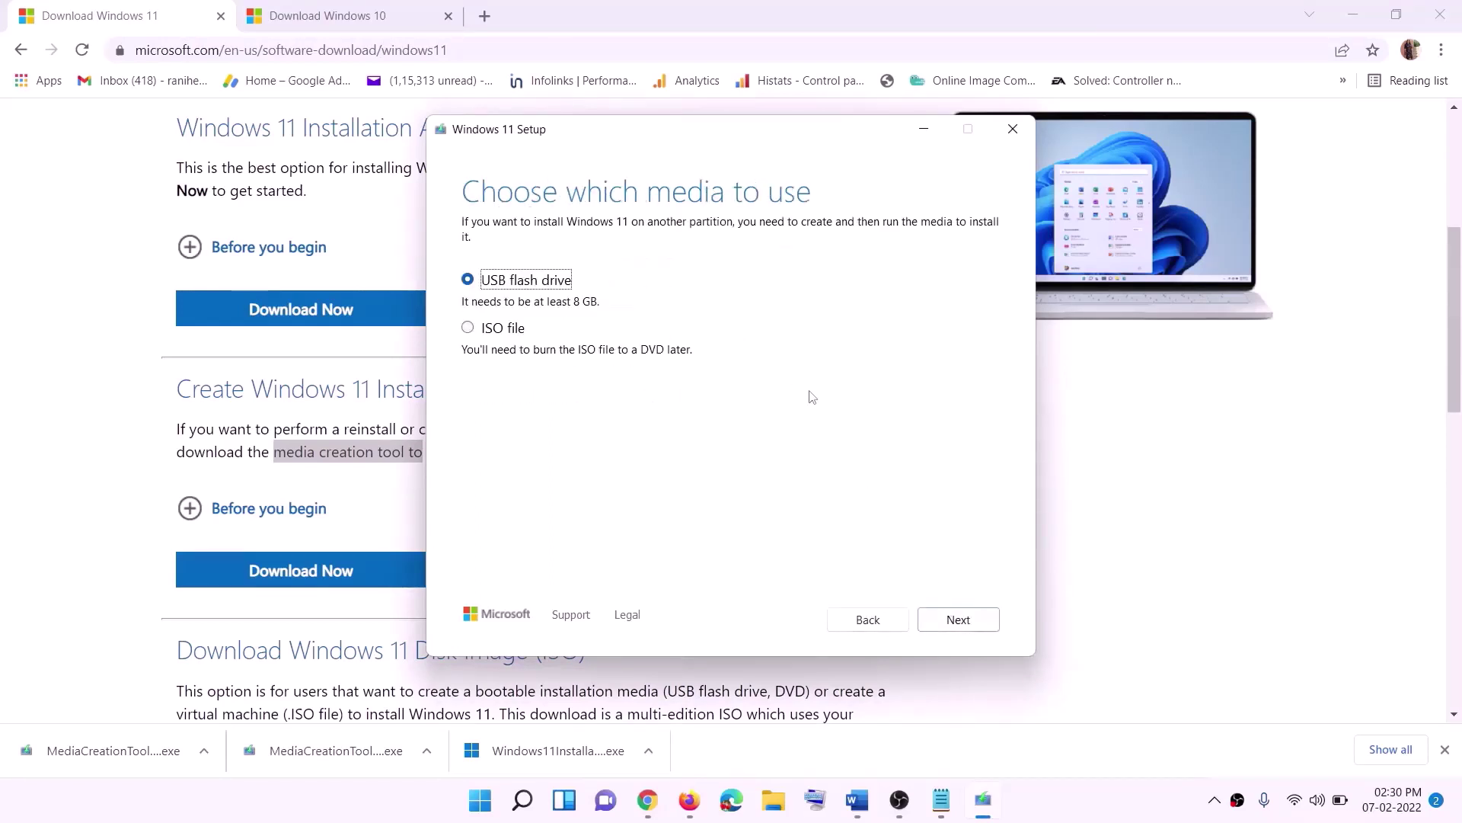
click(507, 330)
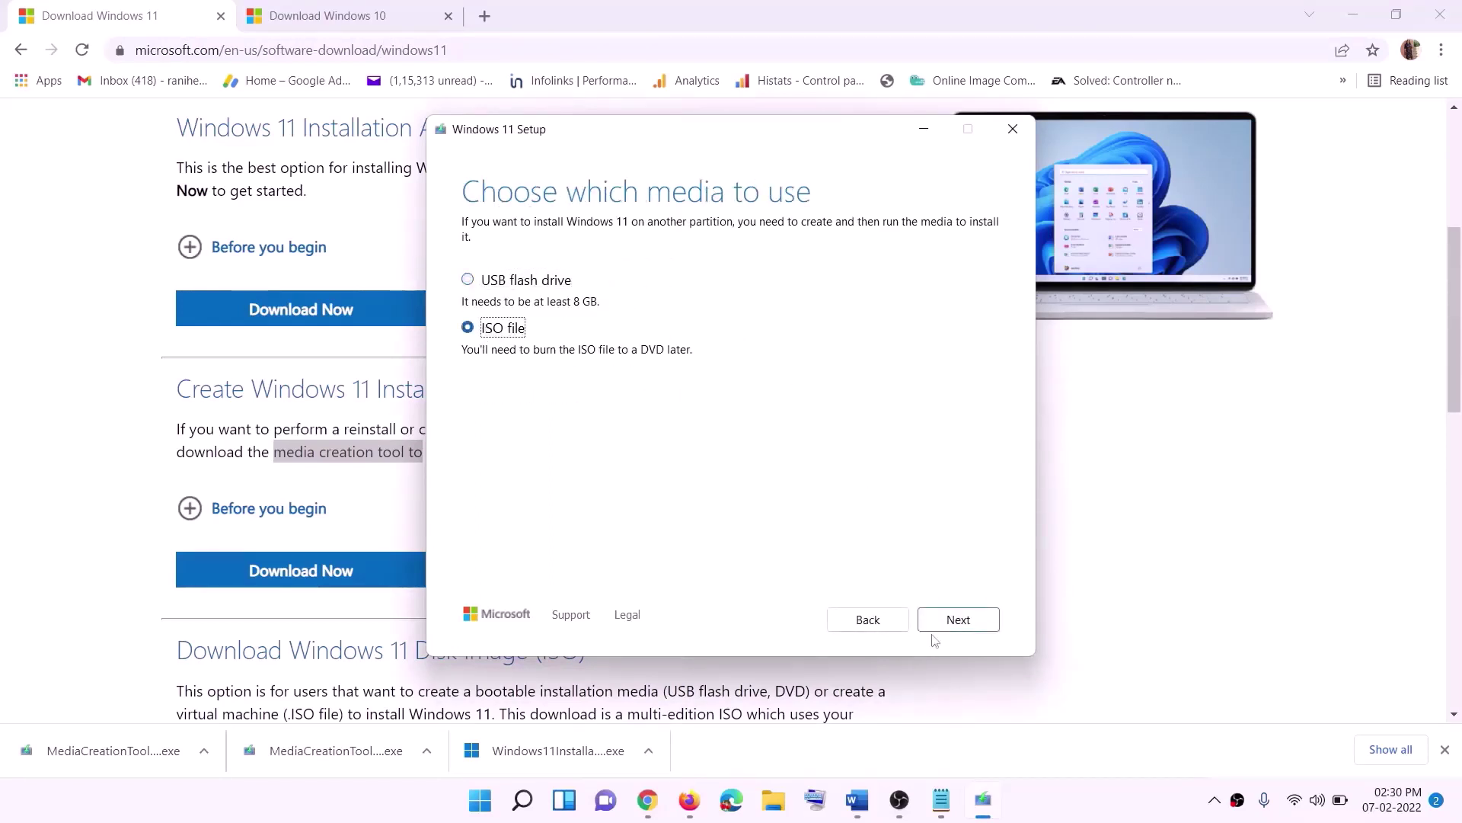
click(958, 620)
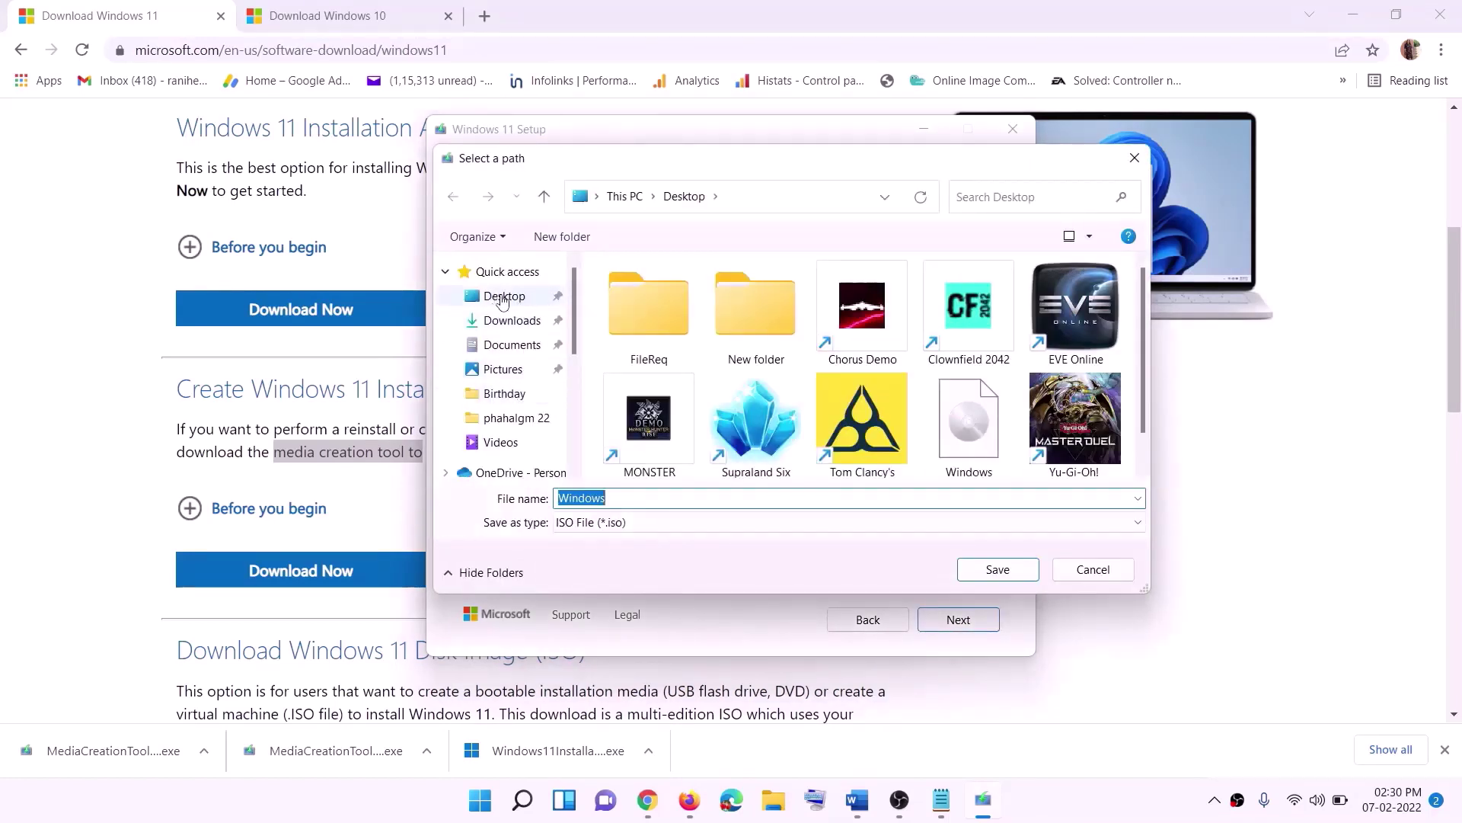
click(504, 301)
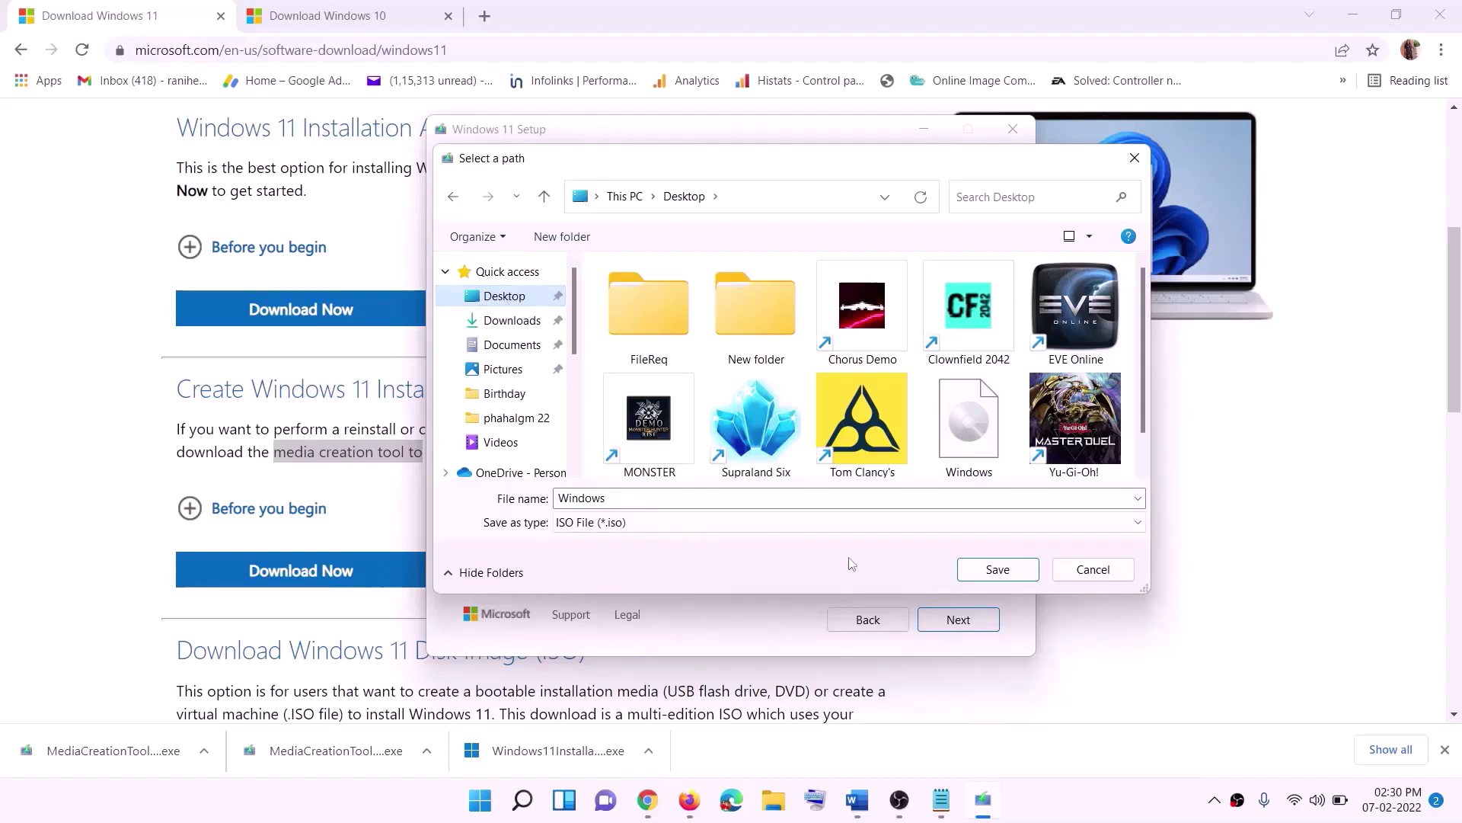
click(997, 570)
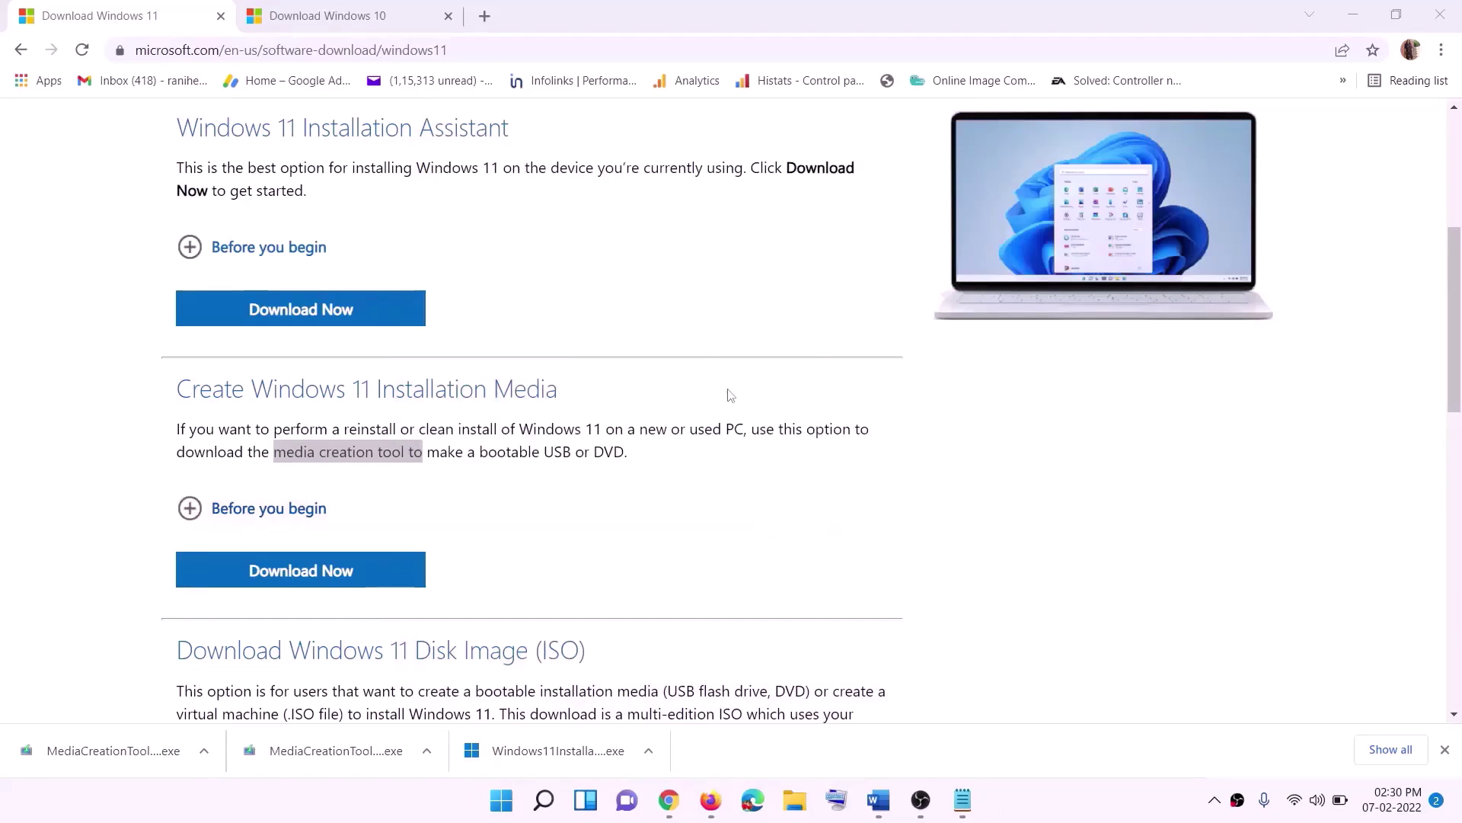
Open the Windows ISO from the desktop, run its setup application, and proceed past the Install Windows 11 page.
key(super+d)
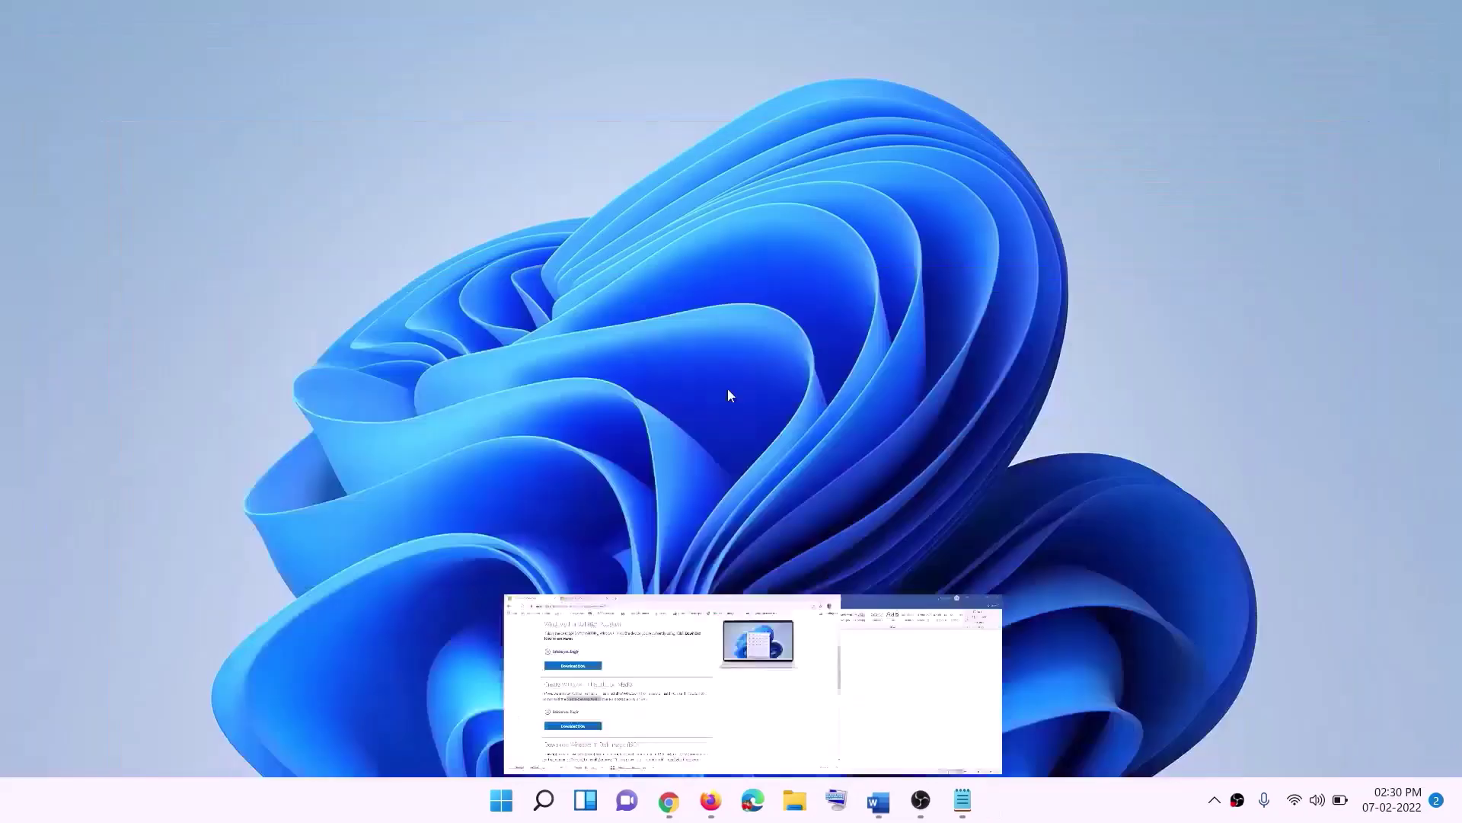
drag(346, 40, 473, 419)
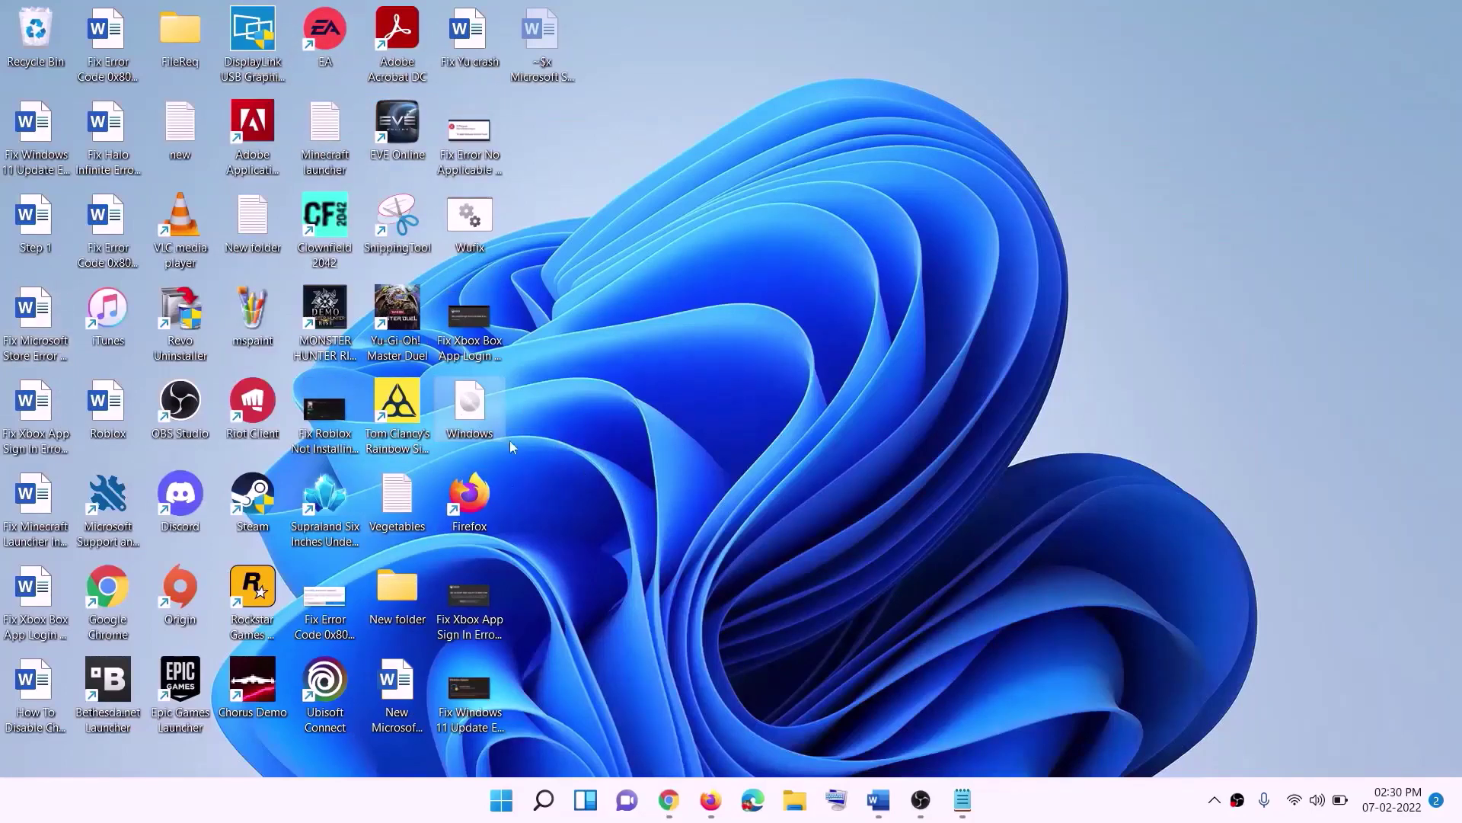
double_click(470, 407)
click(466, 537)
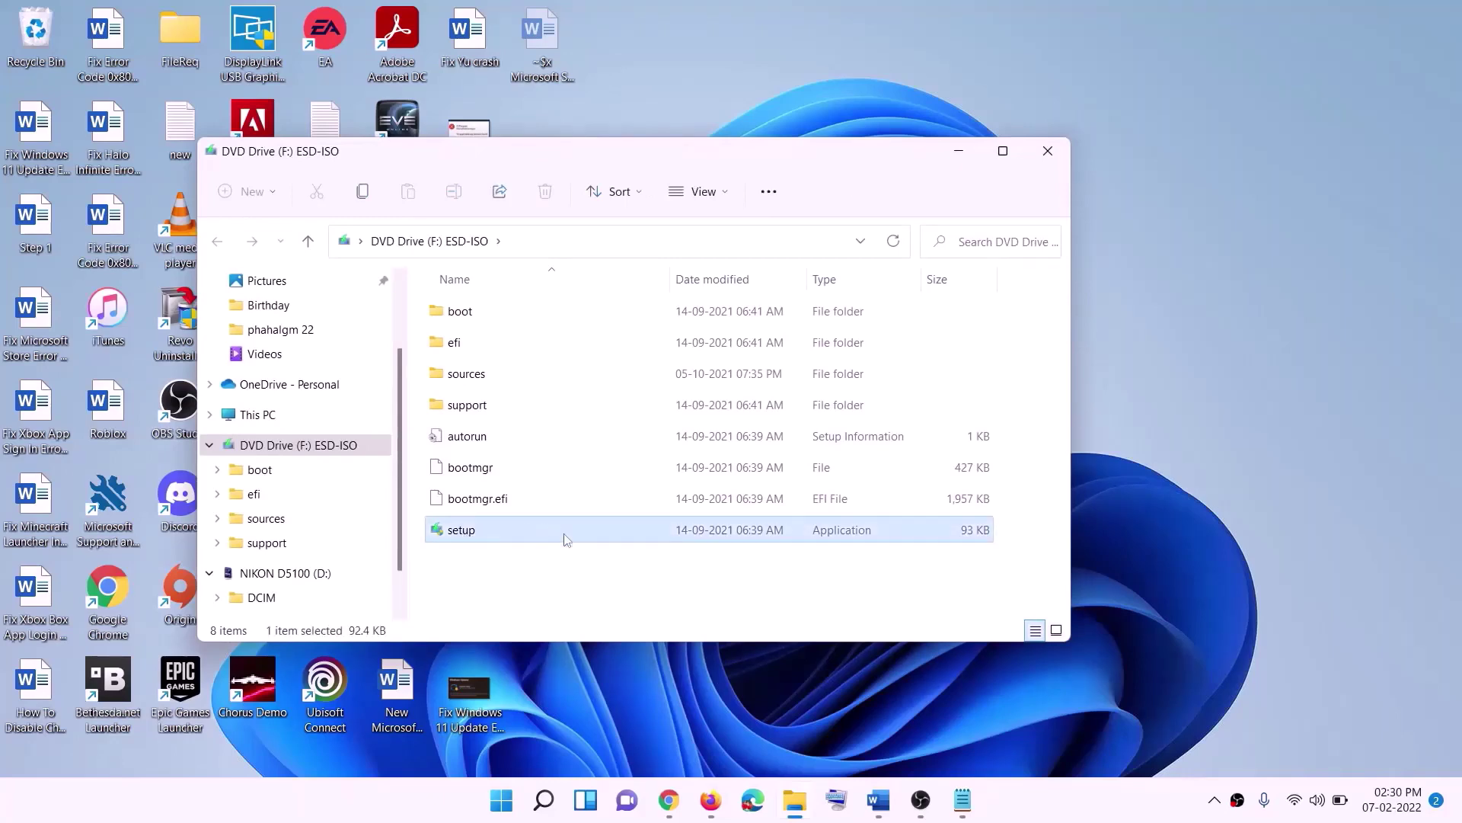
double_click(500, 533)
click(597, 598)
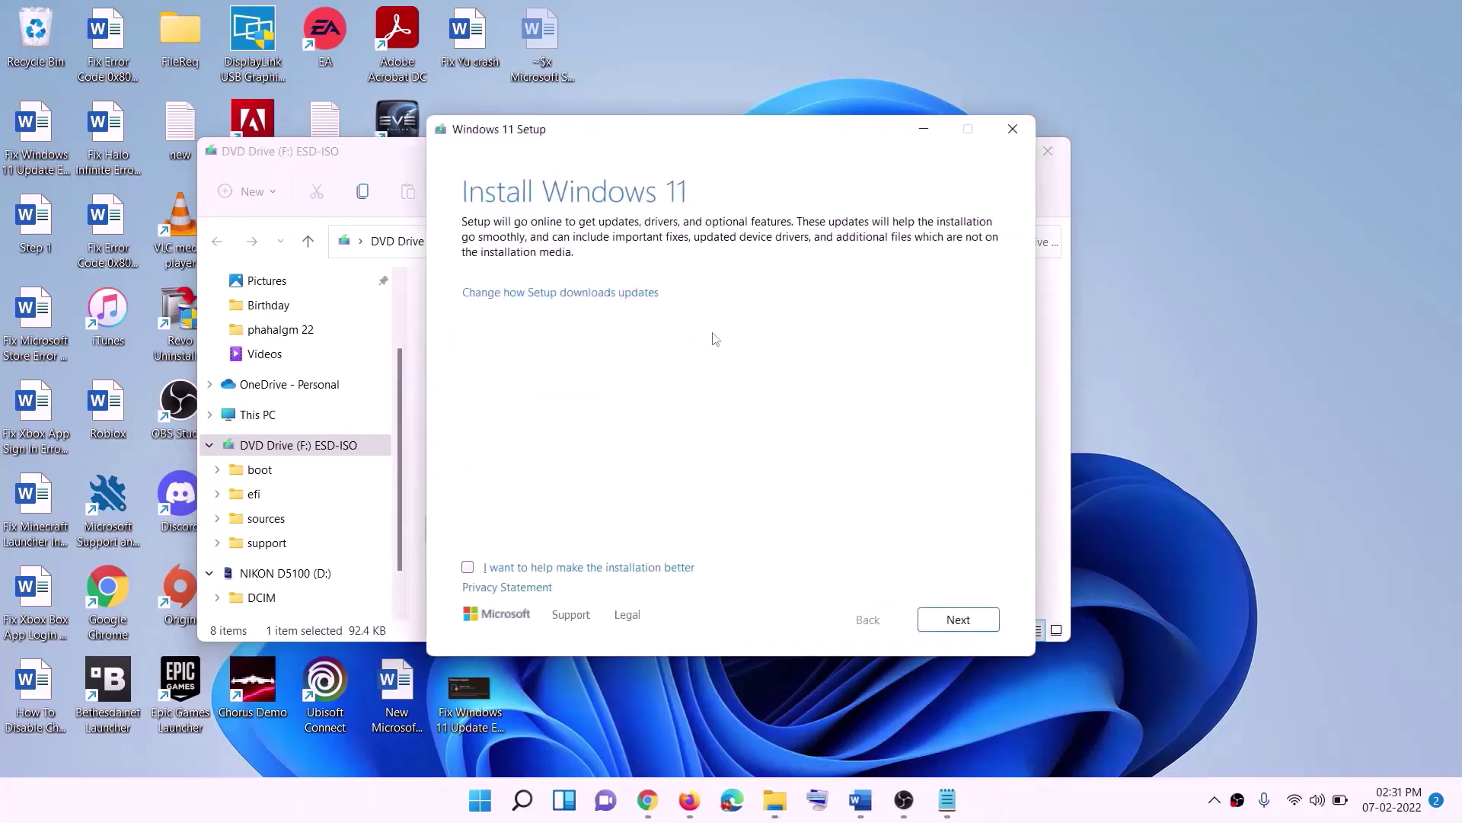
click(961, 620)
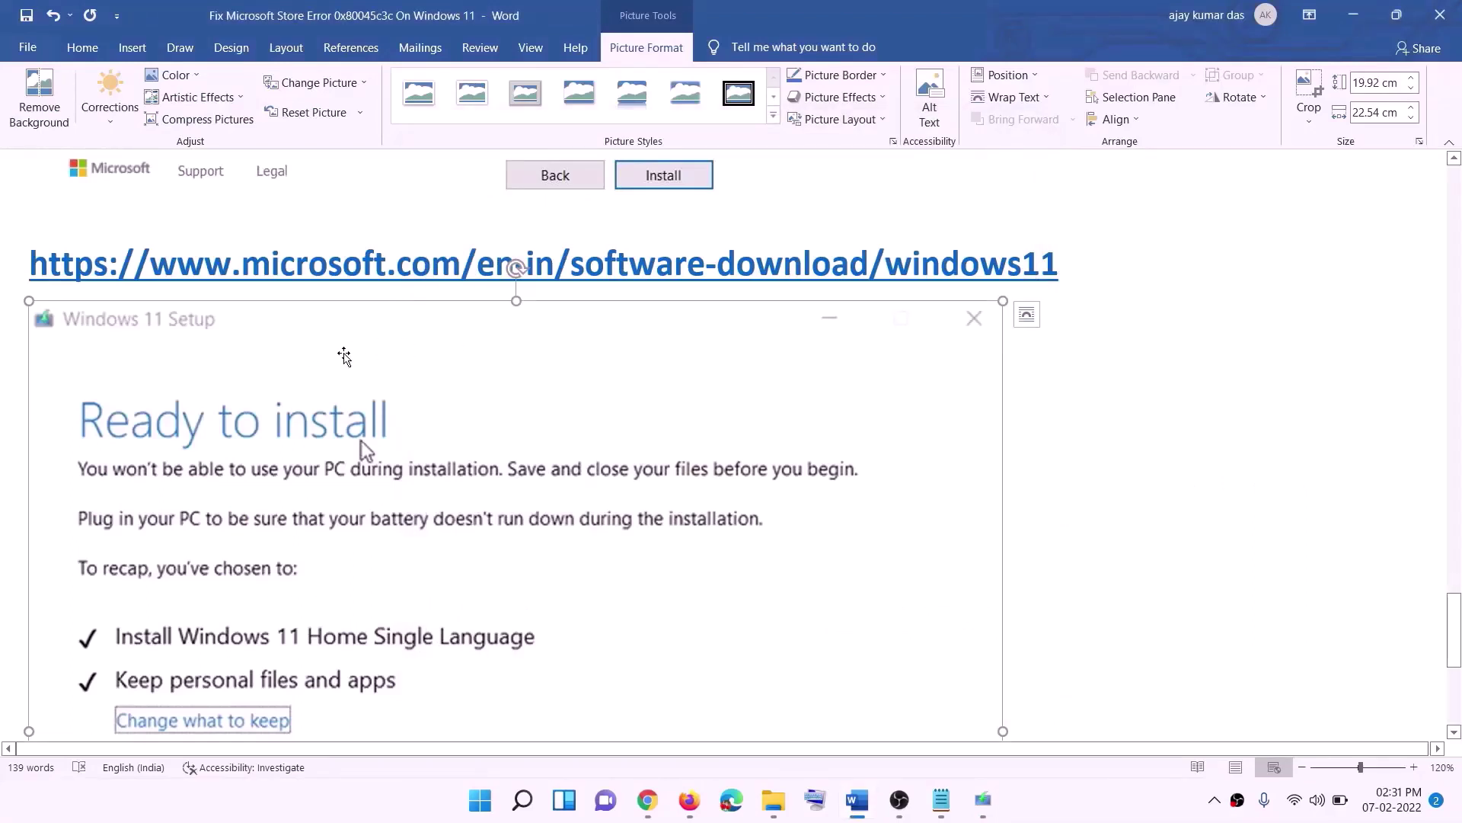
Examine the Windows 11 Setup "Ready to install" screenshot in the Word document, from the recap of choices down to the Install option.
scroll(335, 358, down, 3)
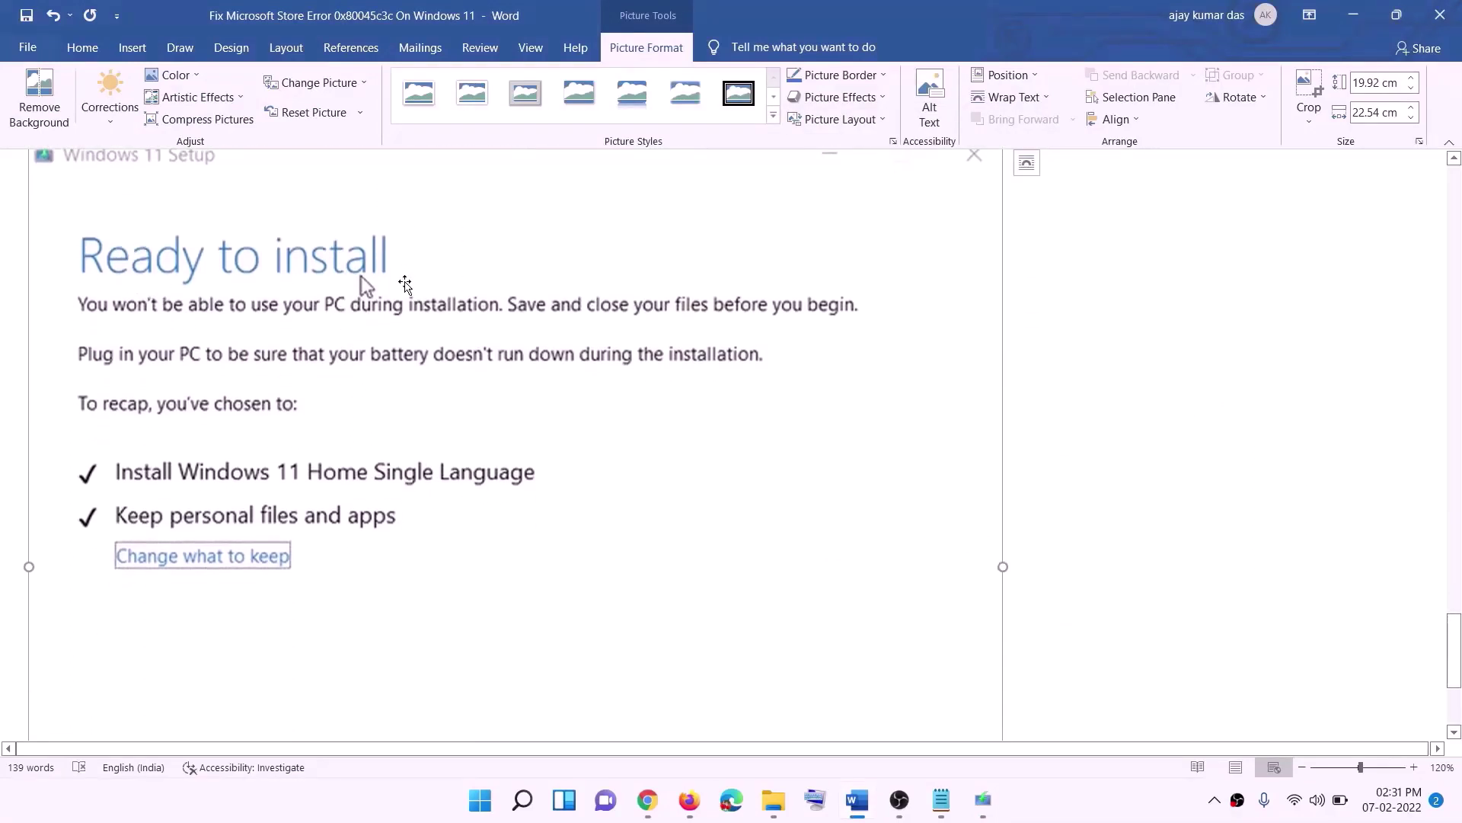
scroll(107, 426, down, 1)
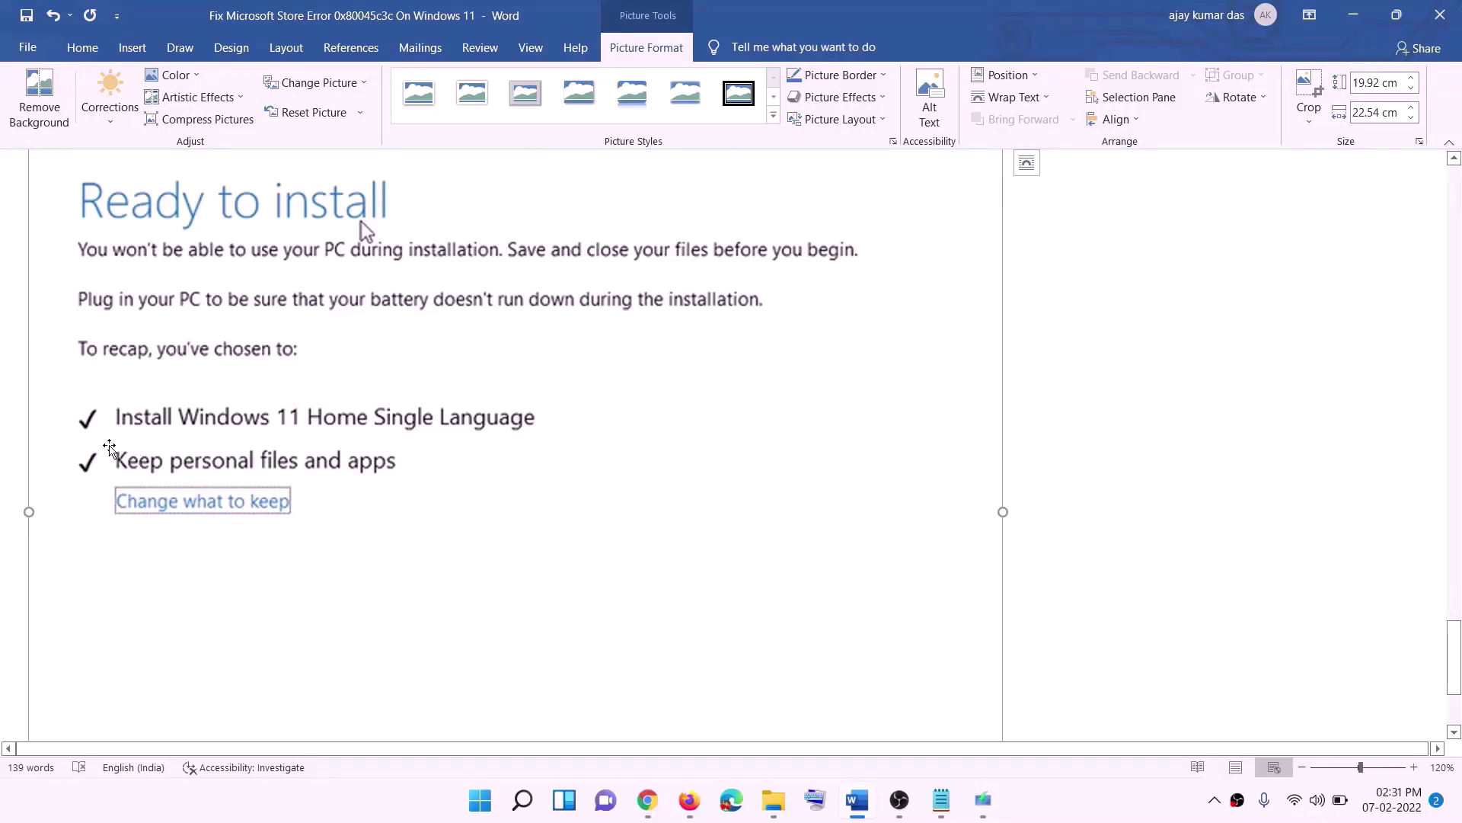
scroll(538, 476, down, 3)
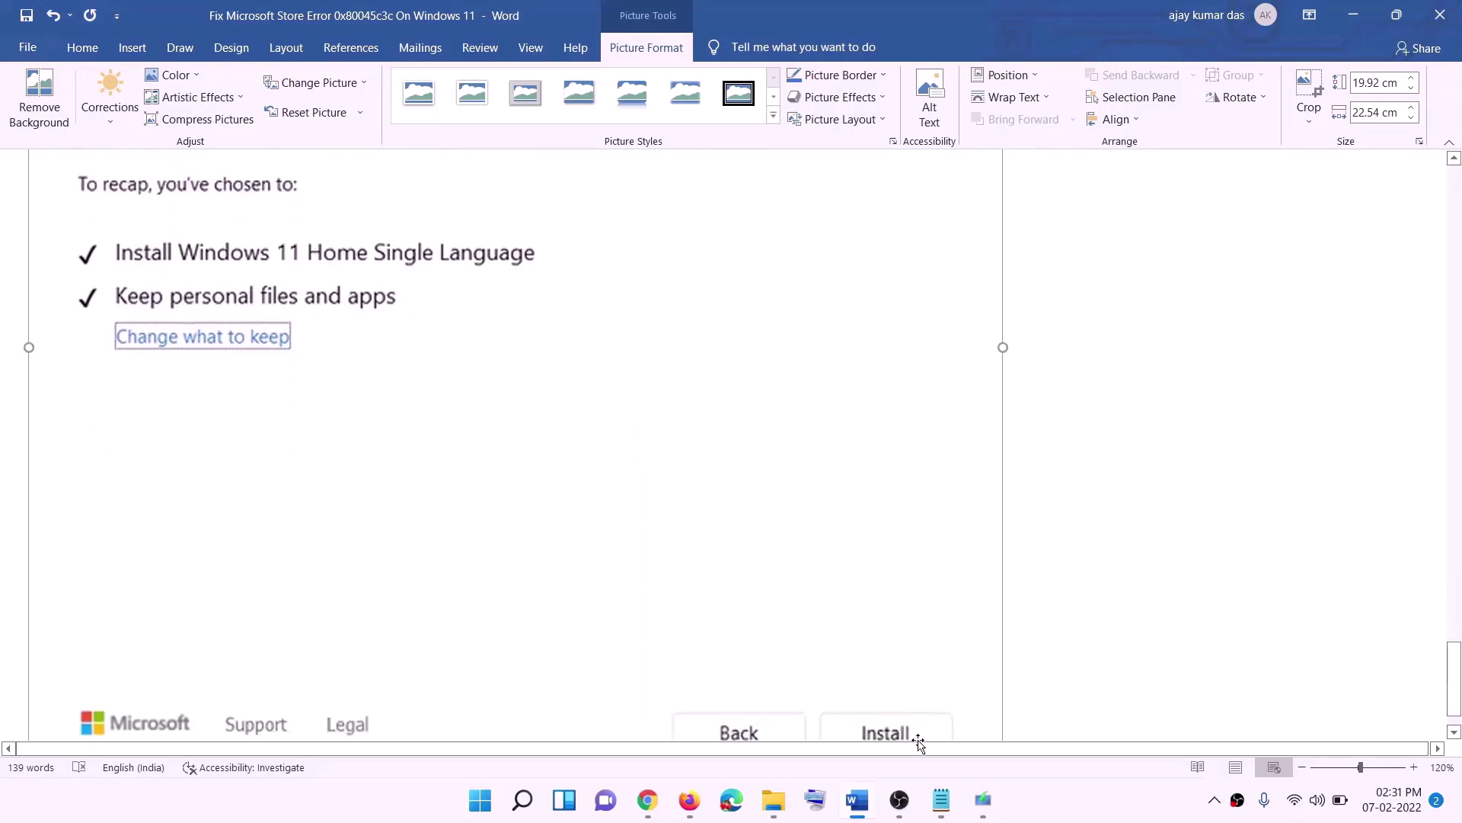
scroll(778, 572, up, 4)
scroll(778, 570, up, 2)
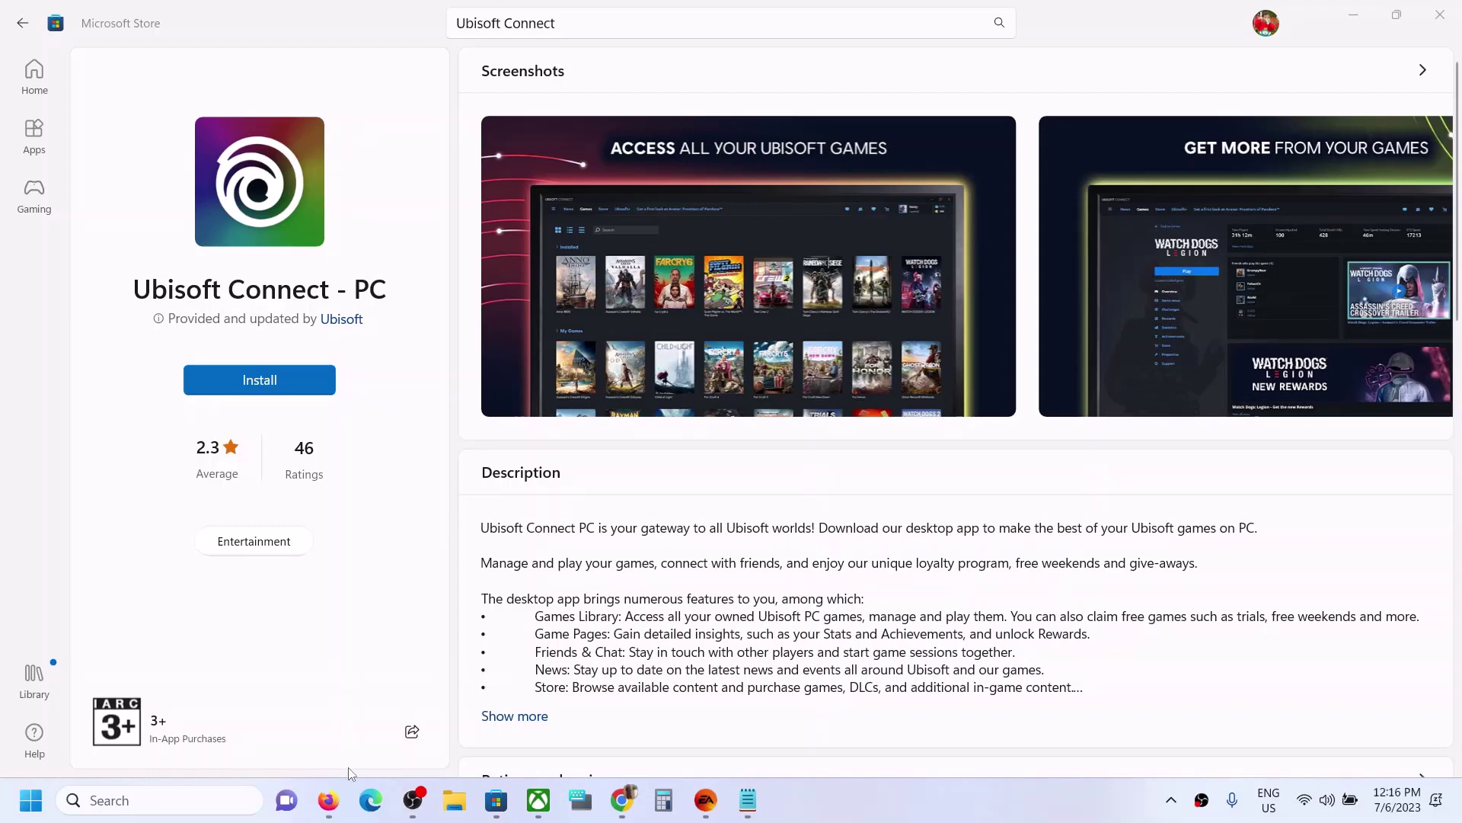
Switch to Chrome, download the Ubisoft Connect PC installer and keep the file, then check its Microsoft Store page and minimize the Store.
click(621, 800)
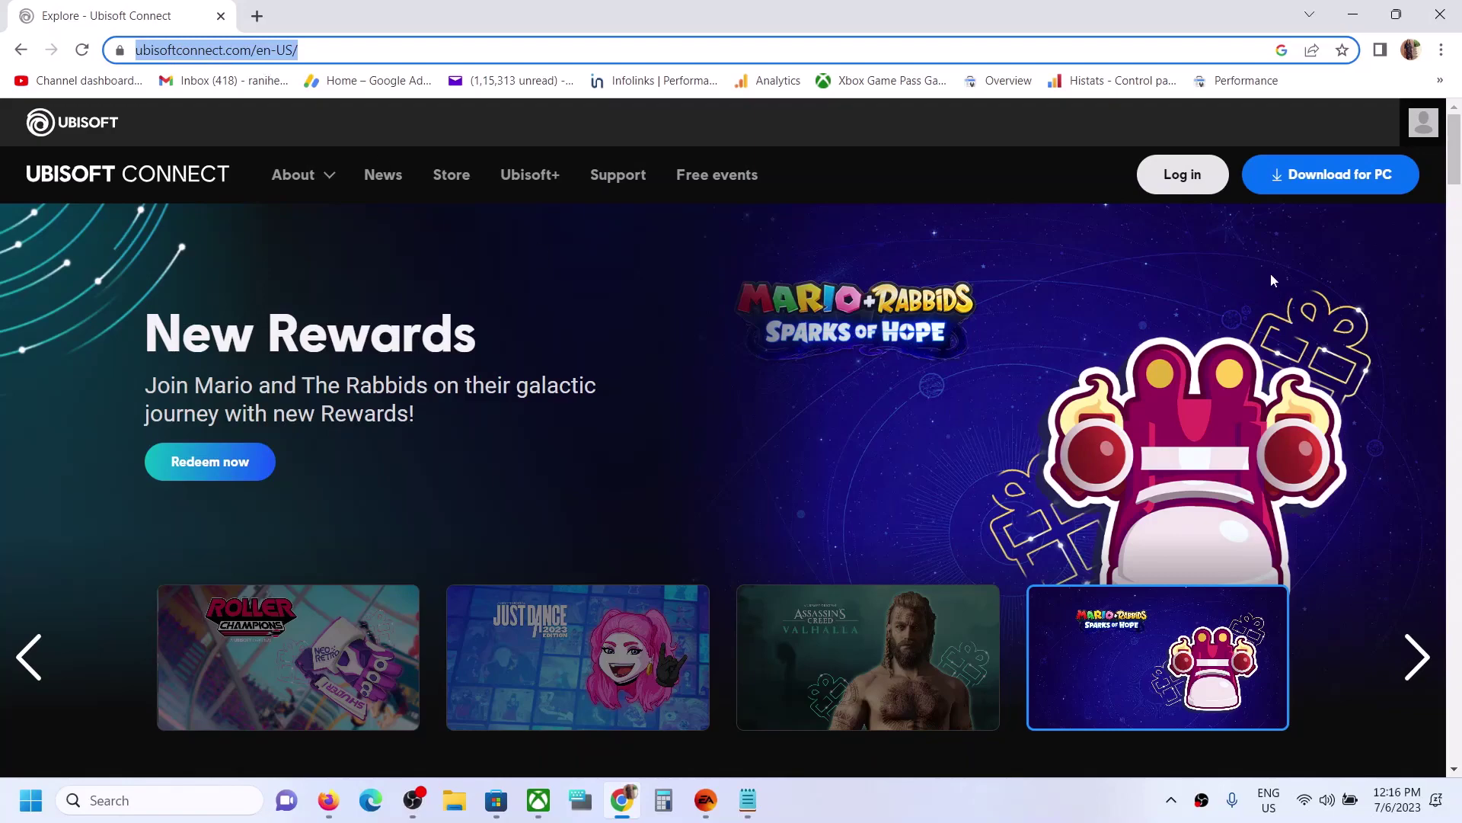
click(1342, 186)
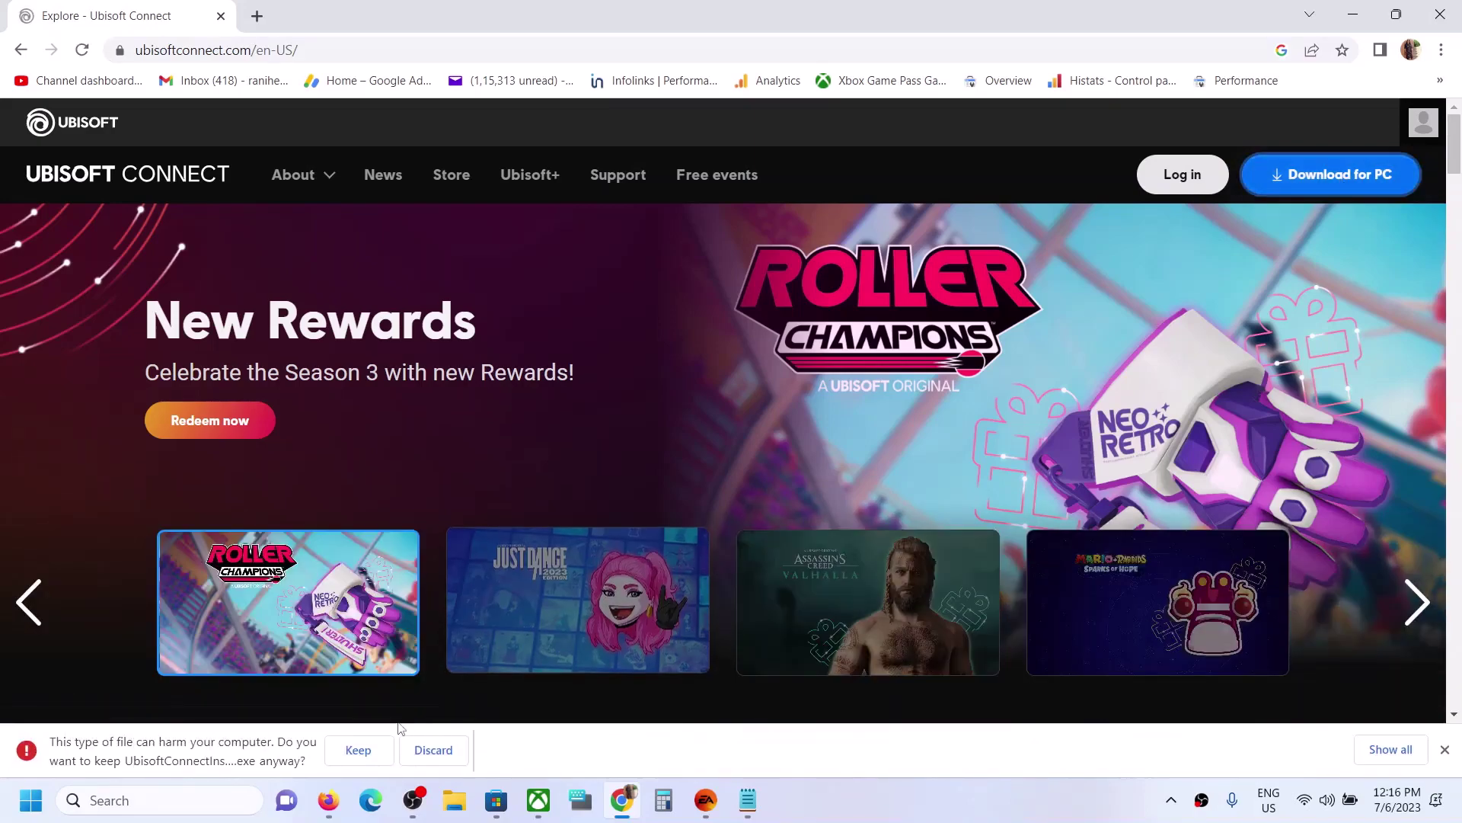
click(358, 750)
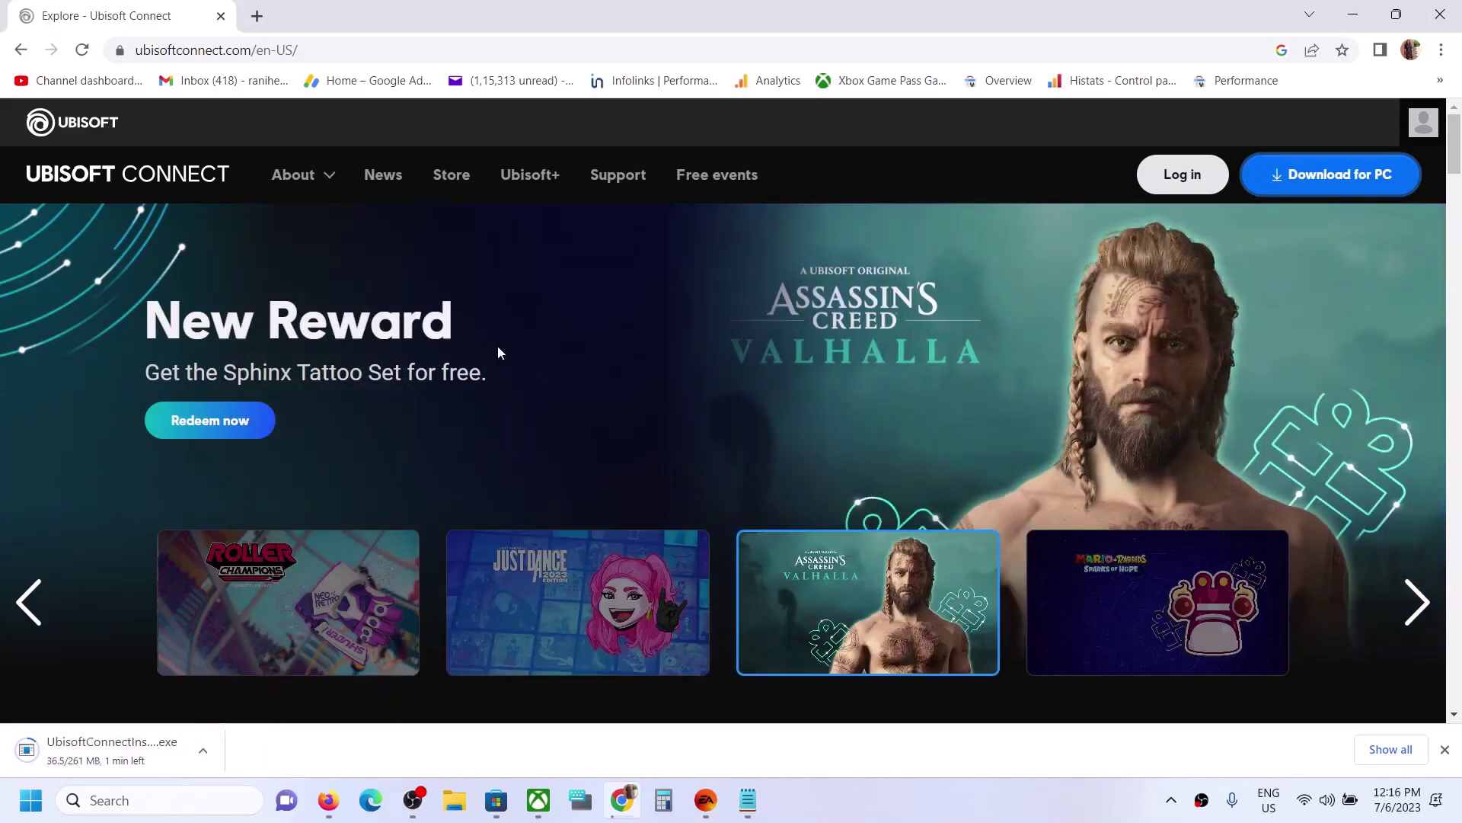
click(509, 802)
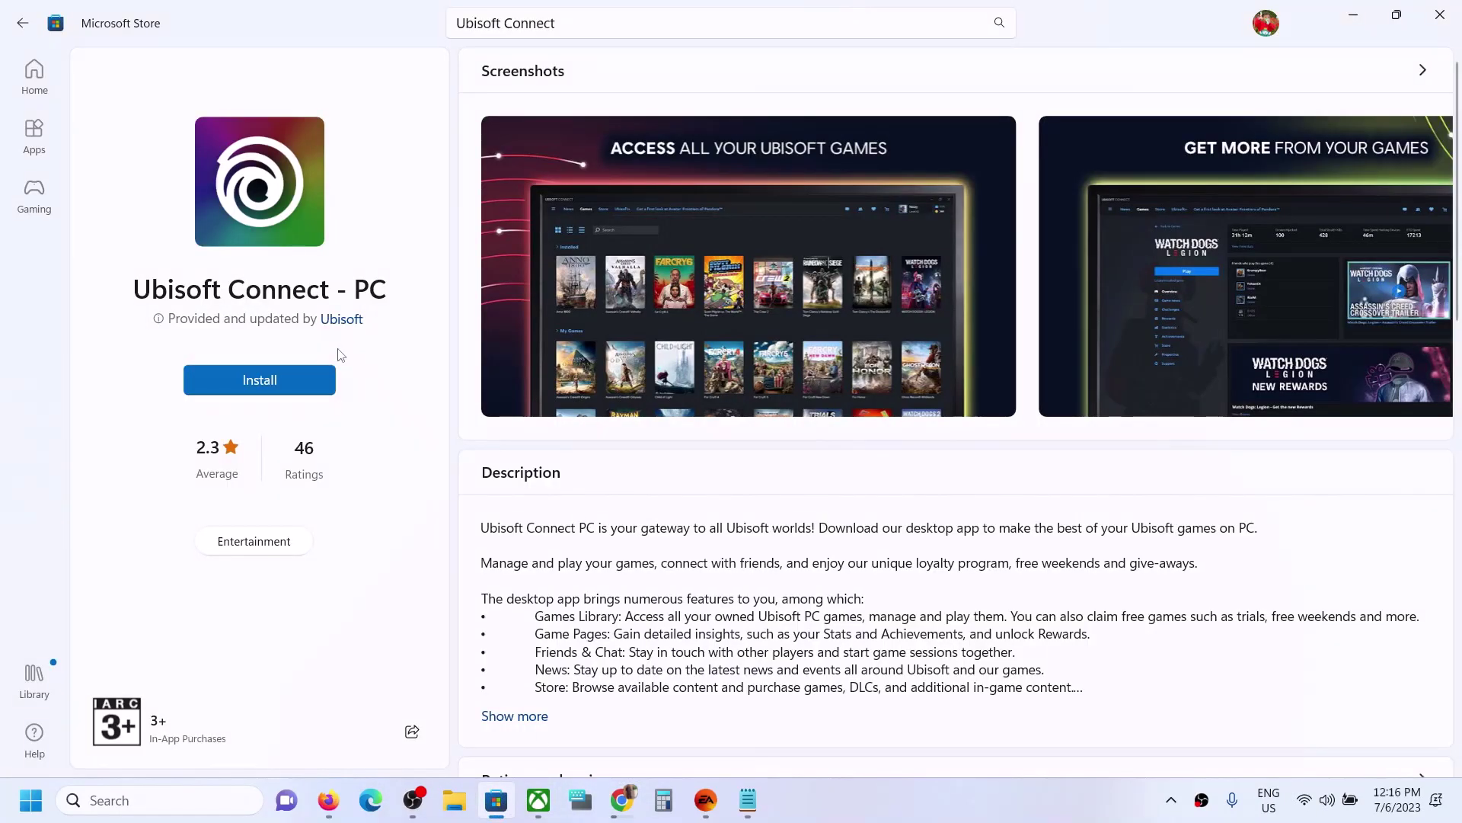
click(1354, 15)
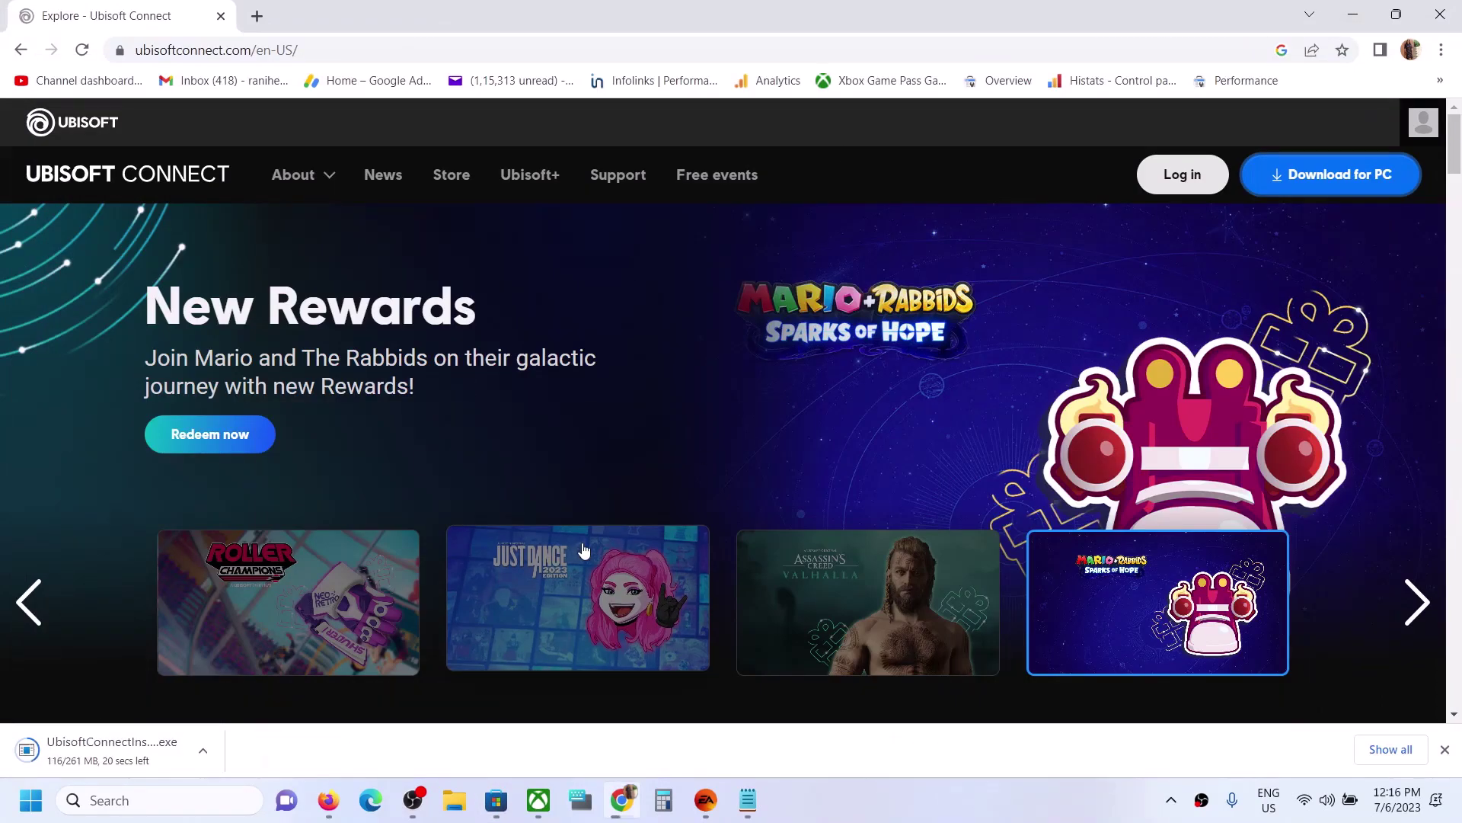
click(908, 814)
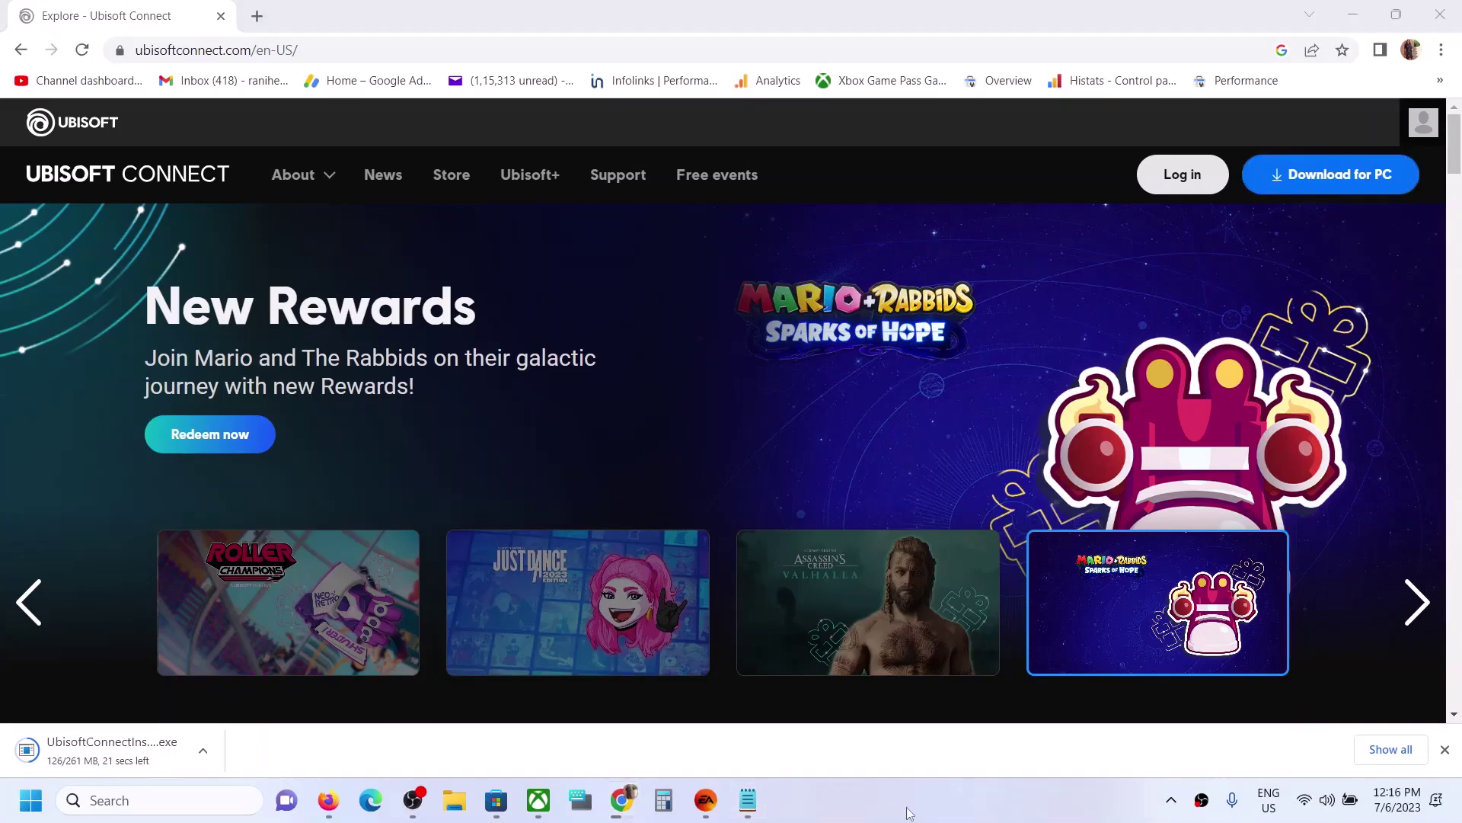